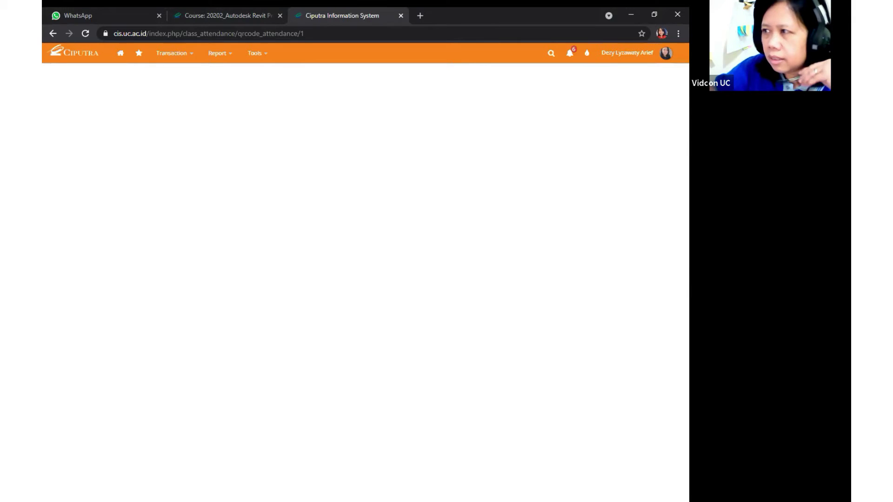
Switch to the 'Course: 20202_Autodesk Revit' browser tab.
click(239, 11)
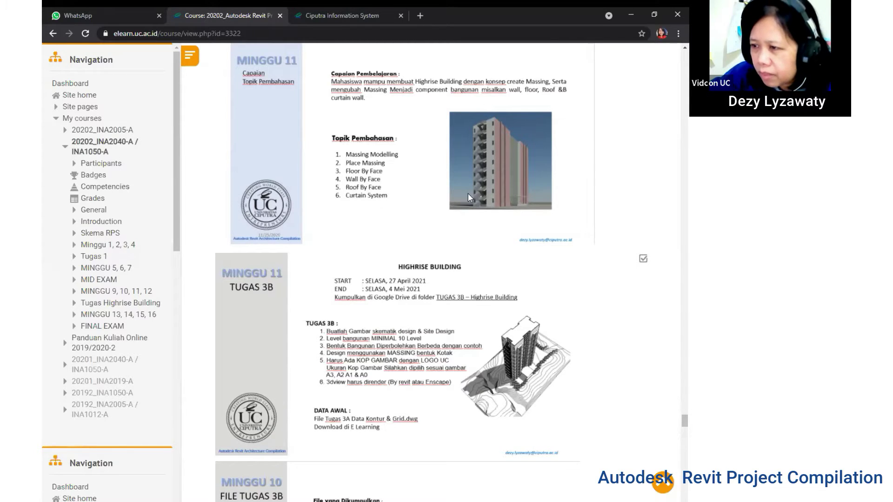
Scroll down to the MINGGU 11 Tugas 3B Highrise Building brief slide.
scroll(467, 191, down, 2)
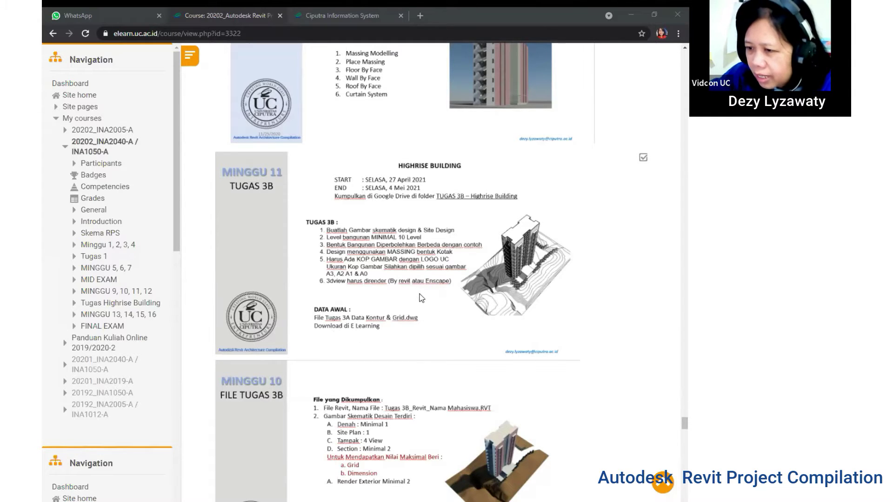
Scroll down to the MINGGU 10 FILE TUGAS 3B submission list.
scroll(421, 298, down, 3)
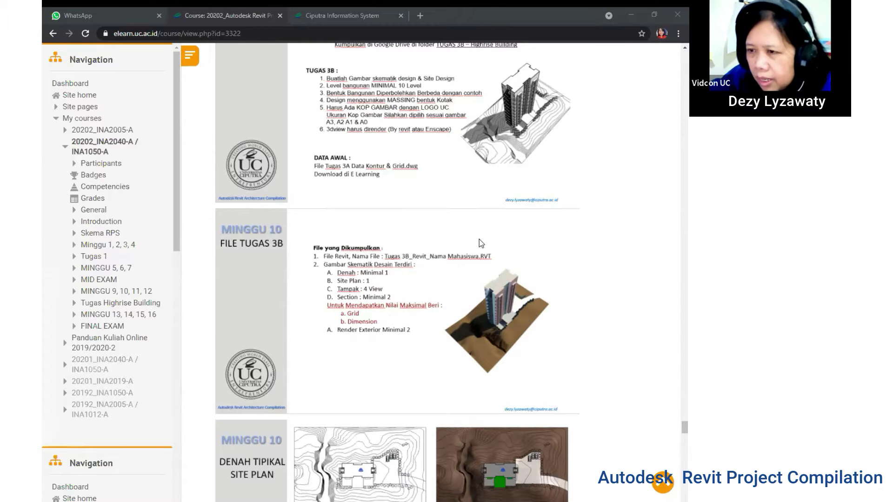
Scroll through the Denah Tipikal, Tampak and render examples, settling on the Tampak elevations.
scroll(480, 237, down, 5)
scroll(522, 261, down, 1)
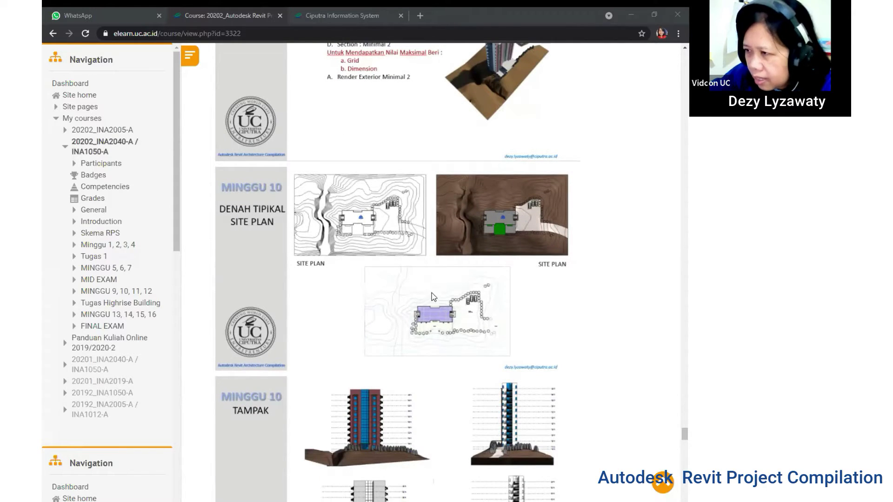
scroll(567, 331, down, 2)
scroll(558, 307, down, 1)
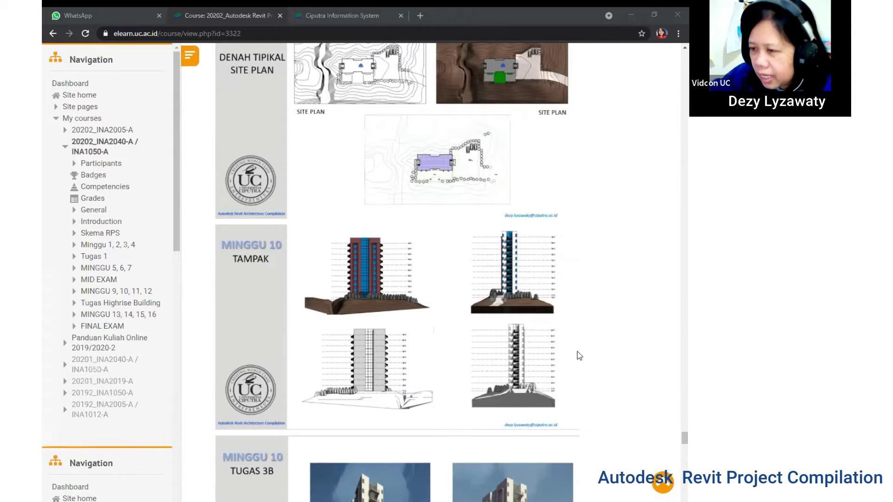
scroll(519, 281, down, 3)
scroll(451, 325, down, 1)
scroll(381, 378, down, 1)
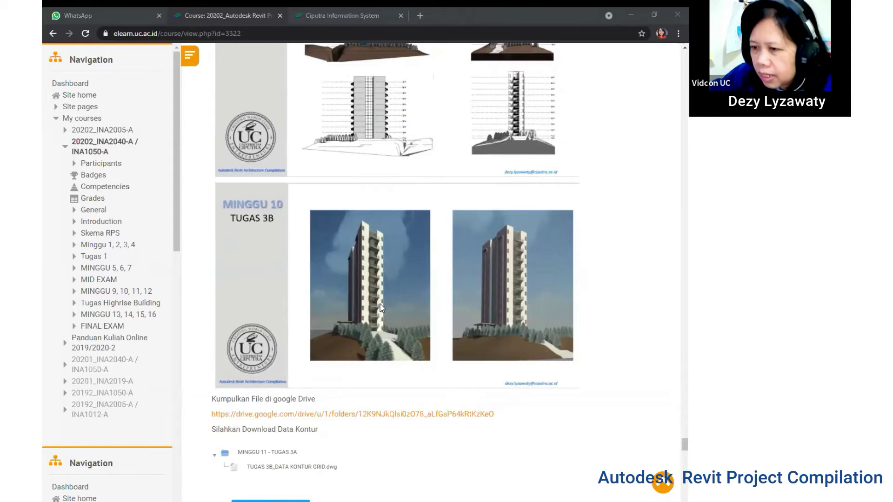
scroll(392, 428, down, 2)
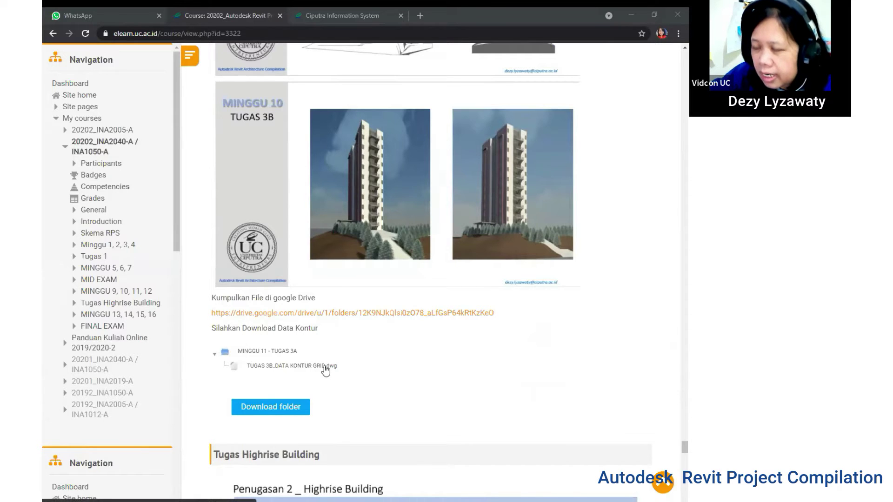
scroll(409, 343, up, 2)
scroll(409, 343, up, 5)
scroll(416, 332, up, 5)
scroll(416, 331, up, 5)
scroll(415, 325, up, 5)
scroll(465, 298, up, 4)
scroll(479, 285, down, 3)
scroll(483, 282, down, 2)
scroll(483, 281, down, 2)
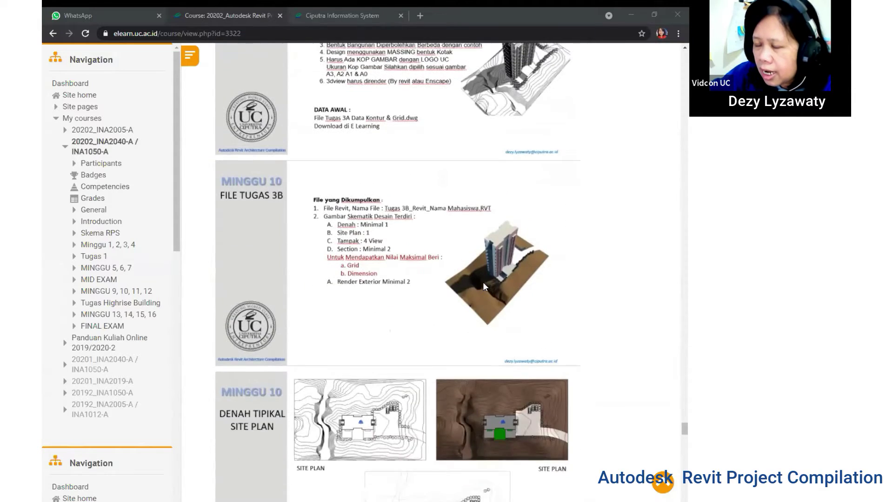
scroll(483, 287, up, 3)
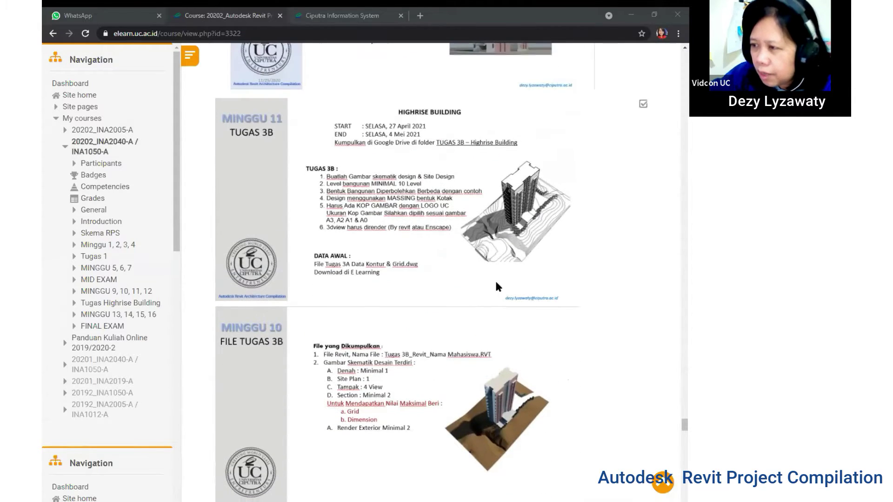
scroll(494, 279, down, 5)
scroll(494, 274, up, 3)
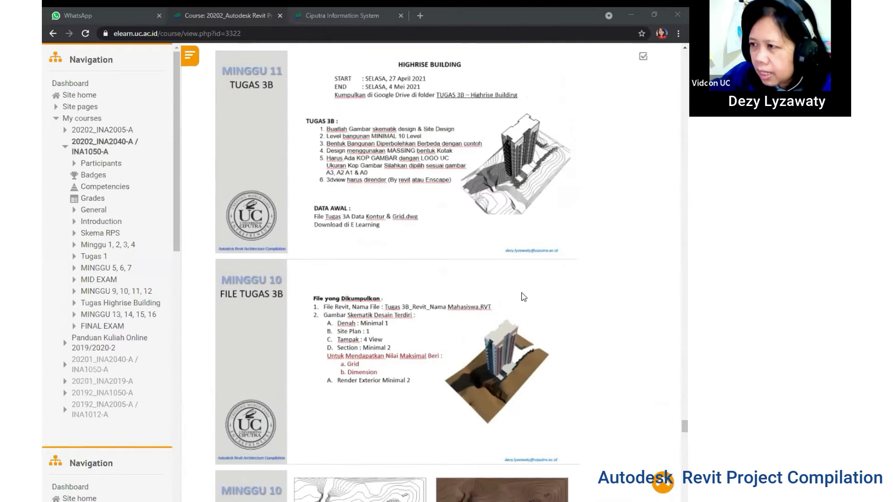
scroll(523, 298, down, 4)
scroll(517, 410, down, 4)
scroll(521, 396, down, 5)
scroll(521, 391, down, 3)
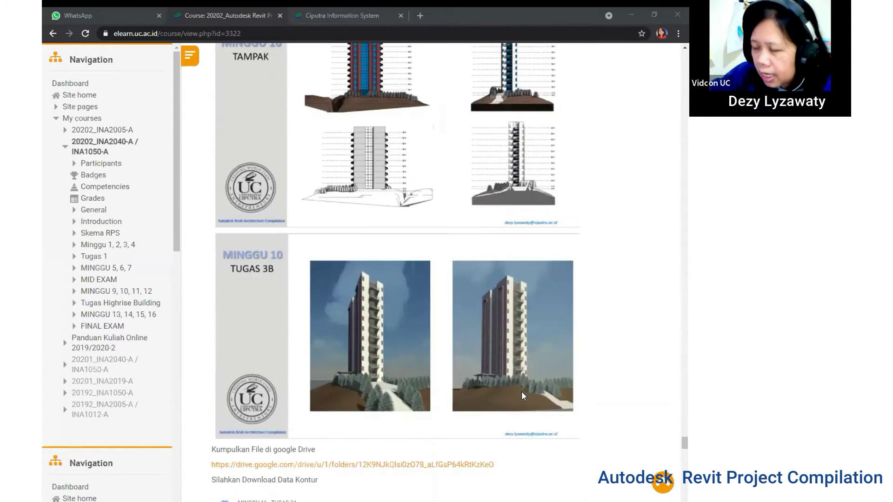
scroll(513, 337, down, 3)
scroll(513, 336, up, 2)
scroll(494, 399, up, 5)
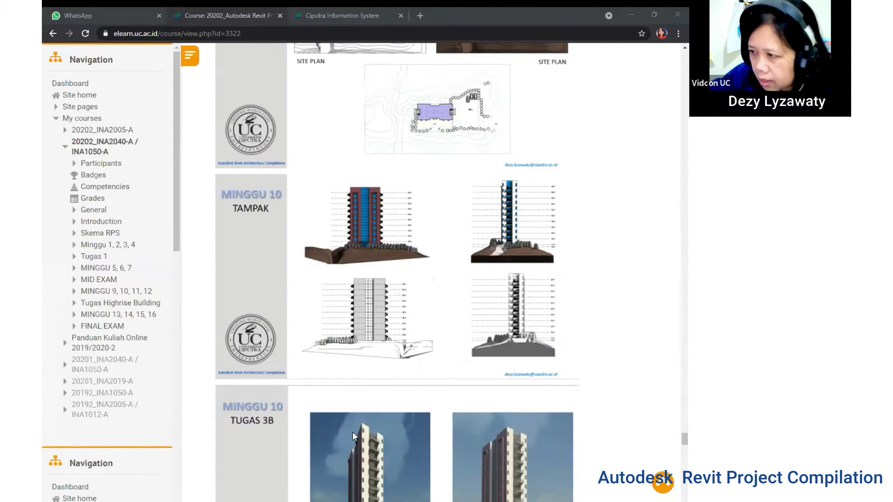
In PowerPoint, review Minggu 11 massing slides 6, 2, 3, 4 and 5.
key(alt+Tab)
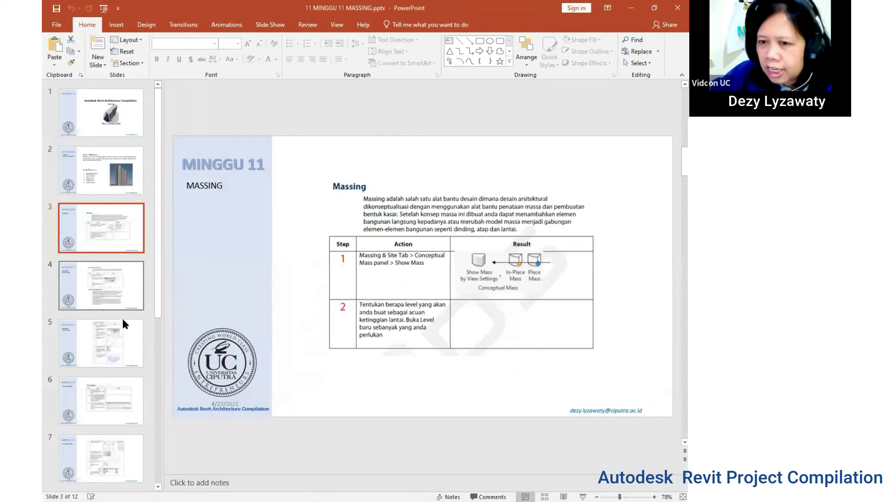
click(127, 337)
click(127, 403)
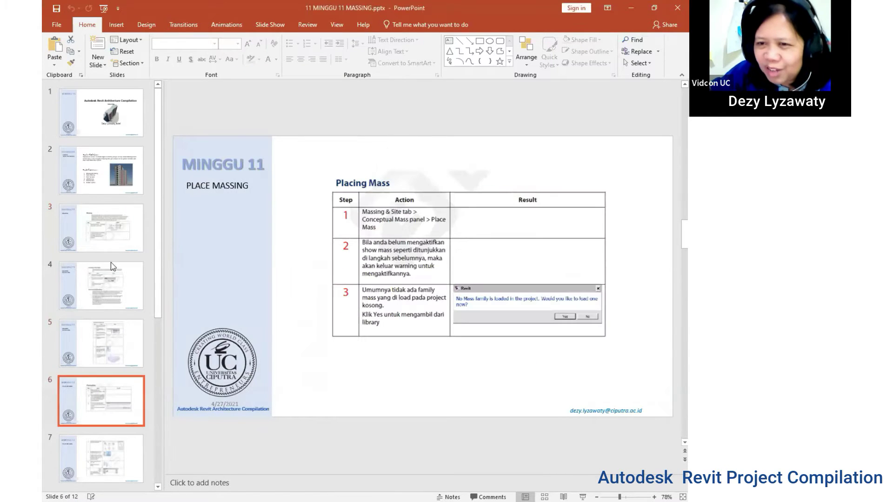
click(134, 195)
click(105, 242)
click(110, 298)
click(118, 365)
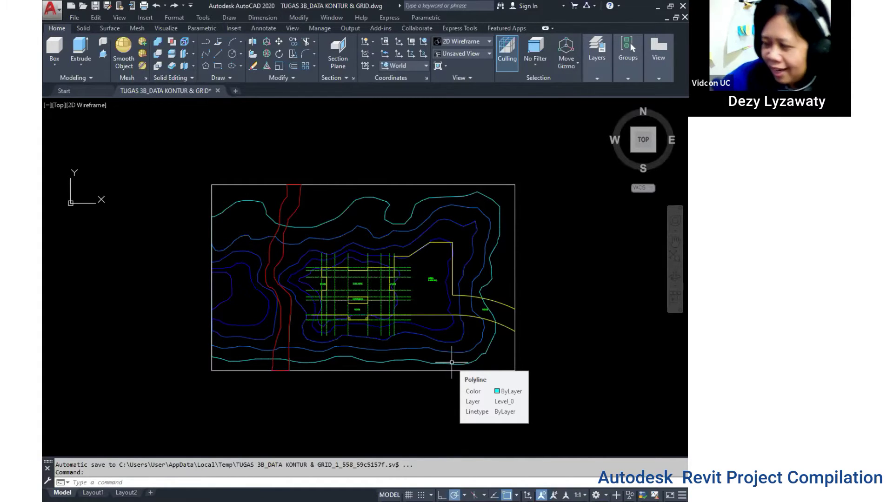
Zoom in on the building and inspect its outline polyline on the contour plan.
scroll(370, 253, up, 3)
scroll(412, 249, up, 2)
scroll(463, 243, down, 4)
mouse_move(462, 243)
middle_down()
mouse_move(481, 237)
mouse_move(436, 255)
middle_up()
scroll(382, 255, up, 2)
click(412, 183)
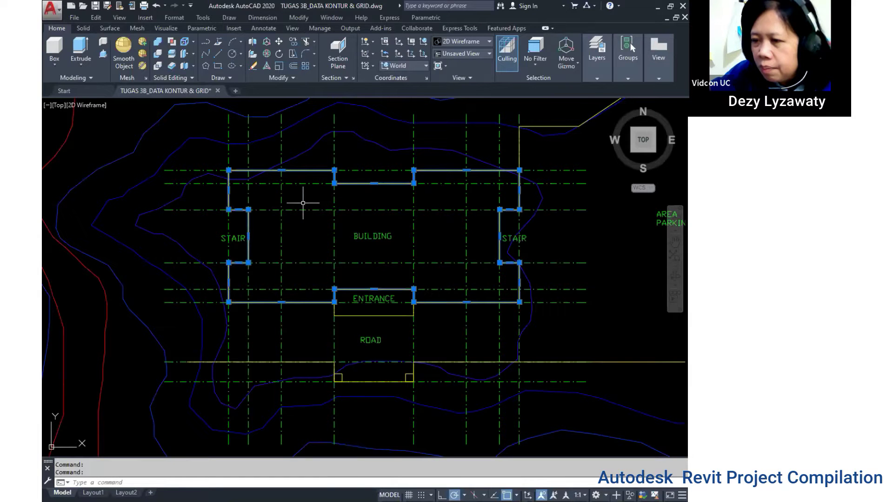
middle_drag(392, 232, 392, 243)
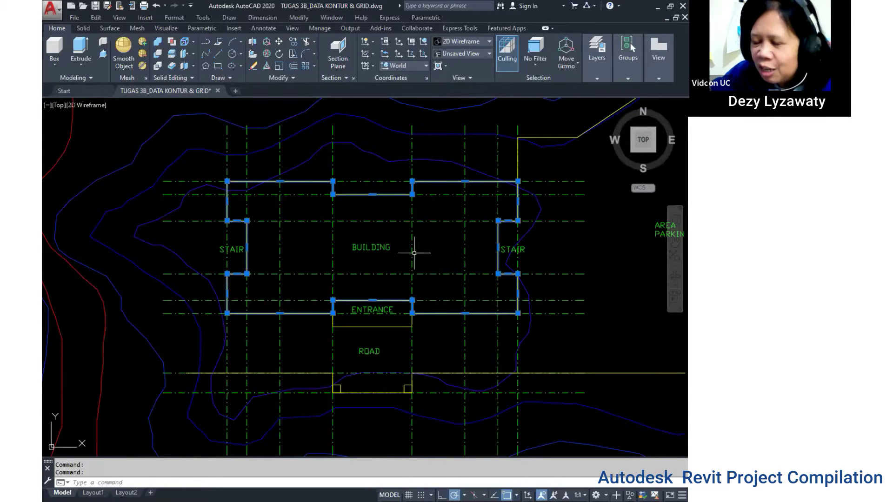
scroll(407, 262, up, 1)
scroll(439, 235, down, 1)
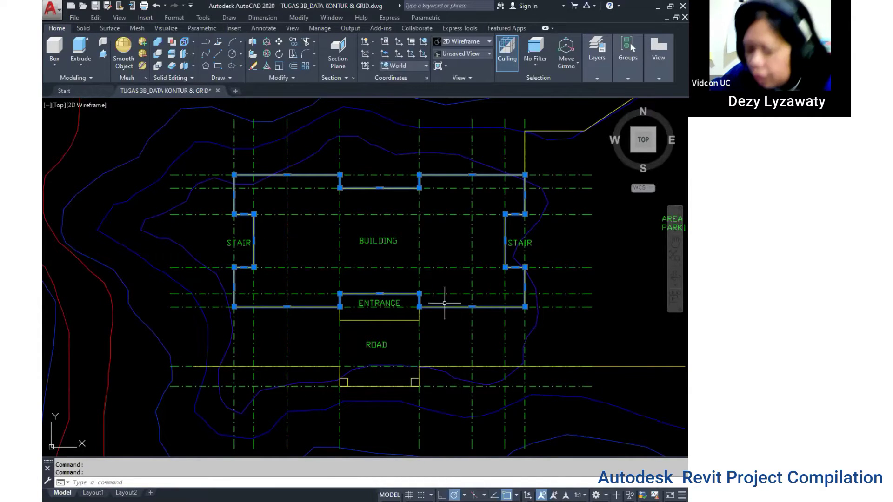
key(Escape)
scroll(339, 247, up, 4)
scroll(289, 193, down, 4)
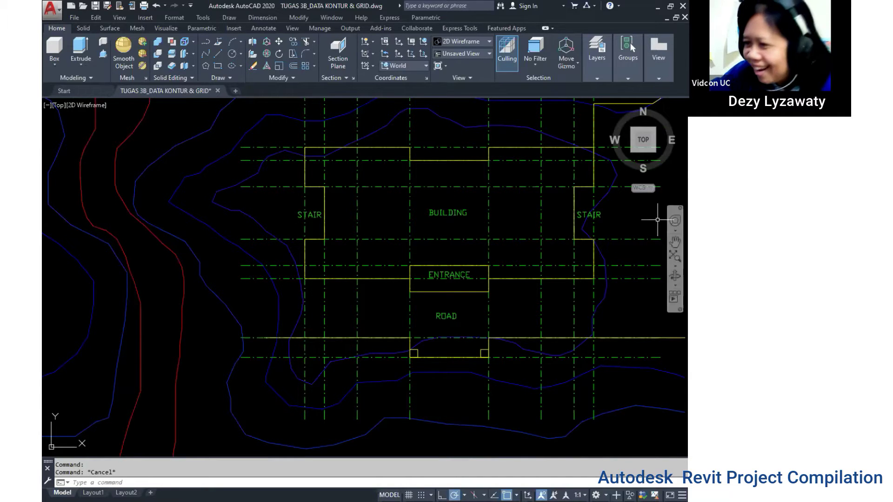
Pan to the entrance and road, then bring the whole contour site back into view.
middle_drag(453, 354, 431, 250)
scroll(444, 203, up, 2)
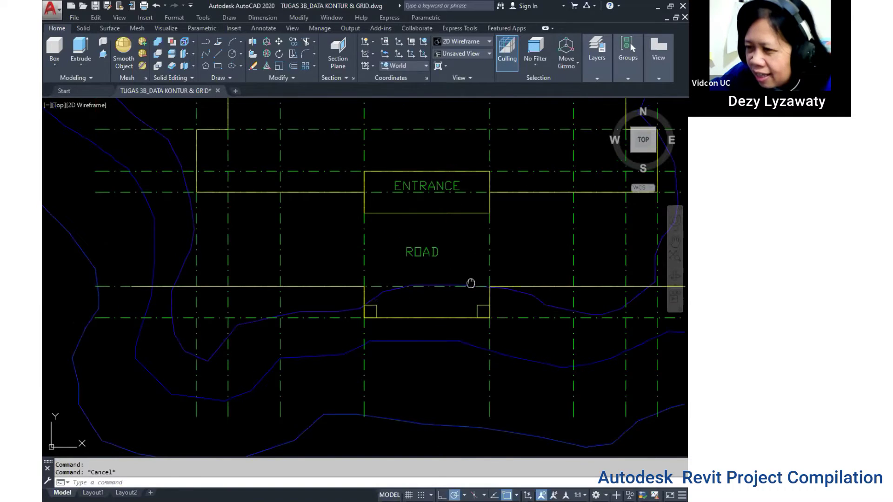
scroll(470, 283, down, 1)
scroll(484, 302, down, 2)
scroll(499, 320, down, 2)
middle_drag(500, 320, 438, 249)
scroll(419, 252, down, 2)
scroll(423, 274, down, 3)
scroll(394, 282, up, 3)
scroll(394, 281, down, 3)
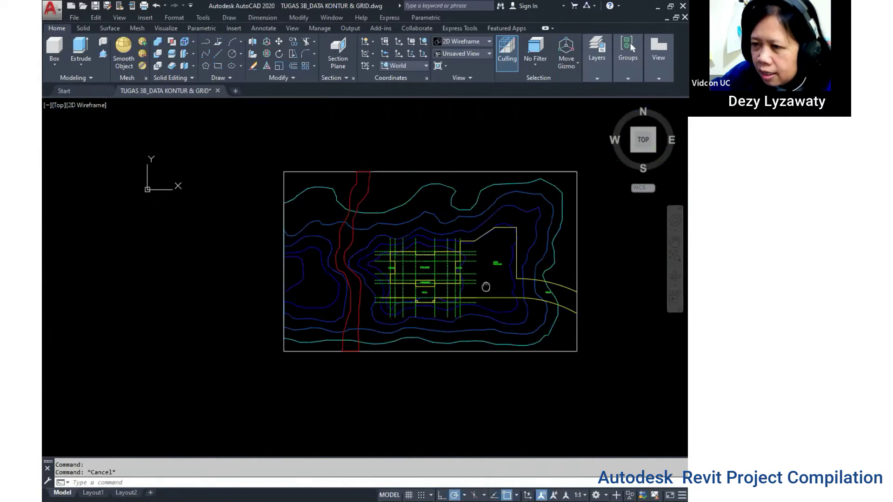
middle_drag(494, 242, 452, 196)
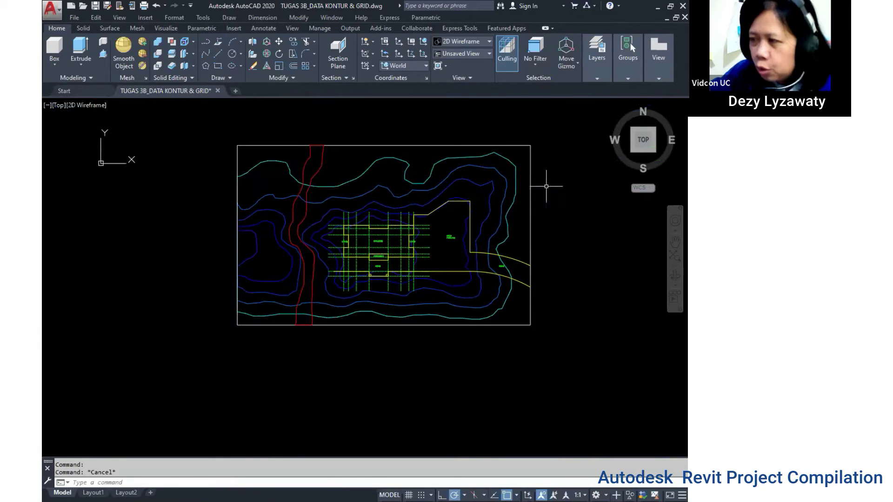
View the contour site in 3D from the southwest, then start a new Revit project.
click(636, 153)
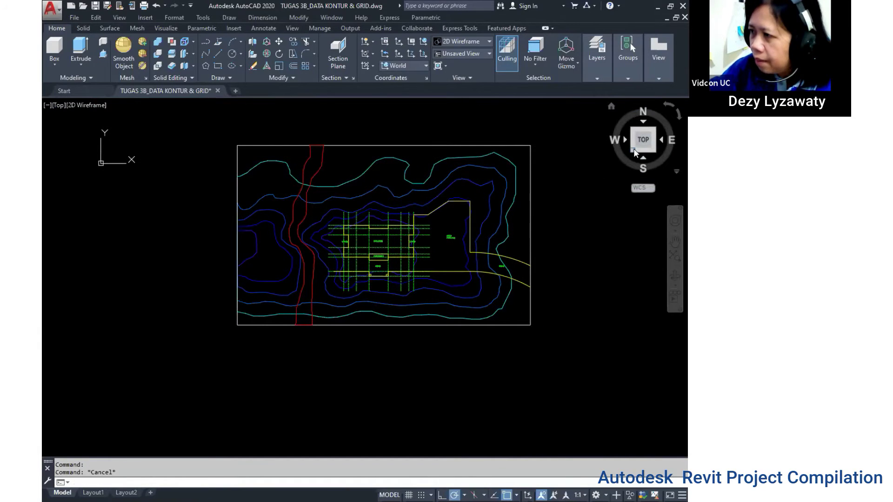
mouse_move(346, 342)
shift+middle_down()
mouse_move(347, 304)
mouse_move(407, 327)
mouse_move(480, 329)
mouse_move(421, 316)
mouse_move(311, 313)
mouse_move(307, 320)
mouse_move(349, 278)
mouse_move(389, 295)
mouse_move(341, 321)
mouse_move(373, 307)
shift+middle_up()
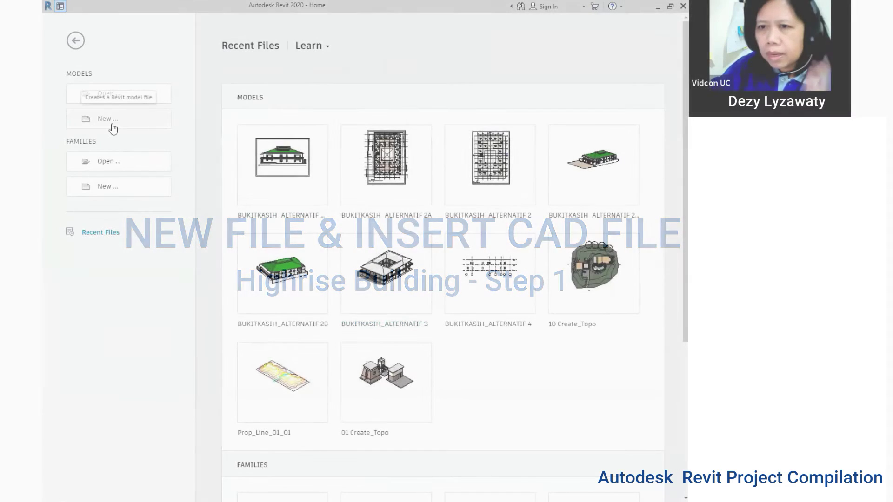
click(113, 129)
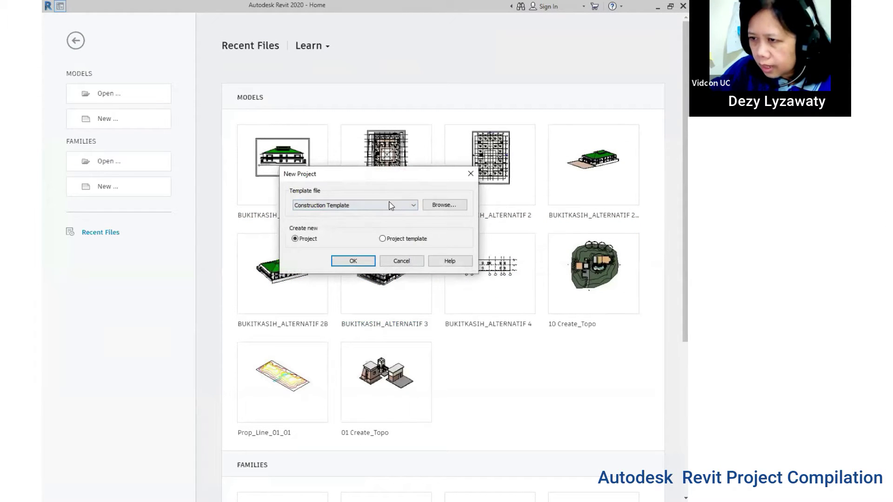
Create Project2 from the Architectural Template.
click(390, 205)
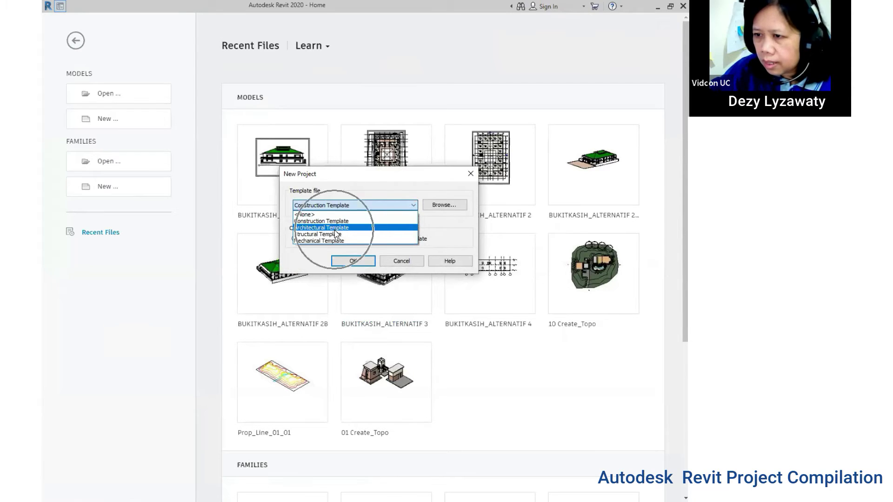
click(335, 231)
click(353, 261)
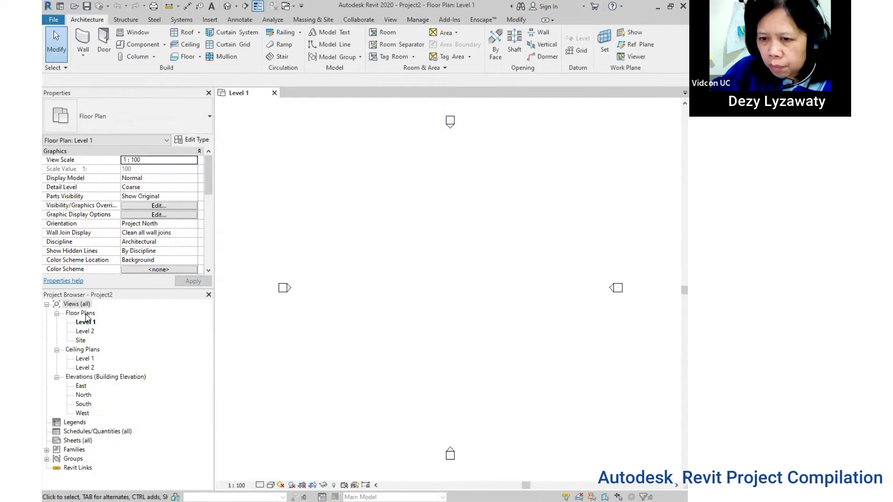
Open the Site floor plan and launch Import CAD from the Insert tab.
double_click(80, 341)
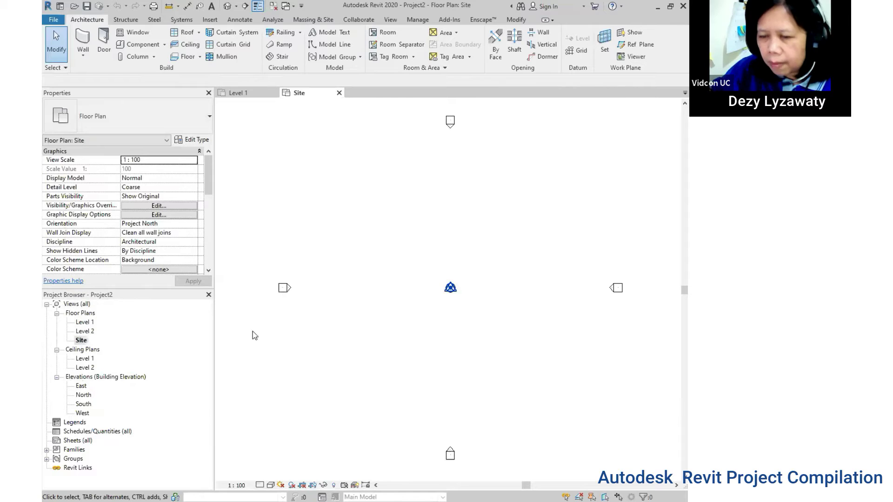
click(210, 19)
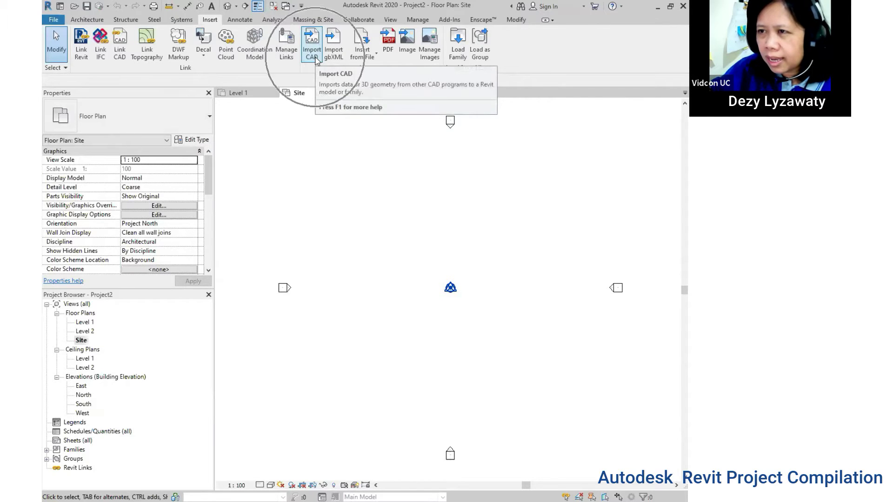
click(316, 59)
Import TUGAS 3B_DATA KONTUR & GRID.dwg with millimeter import units.
click(284, 166)
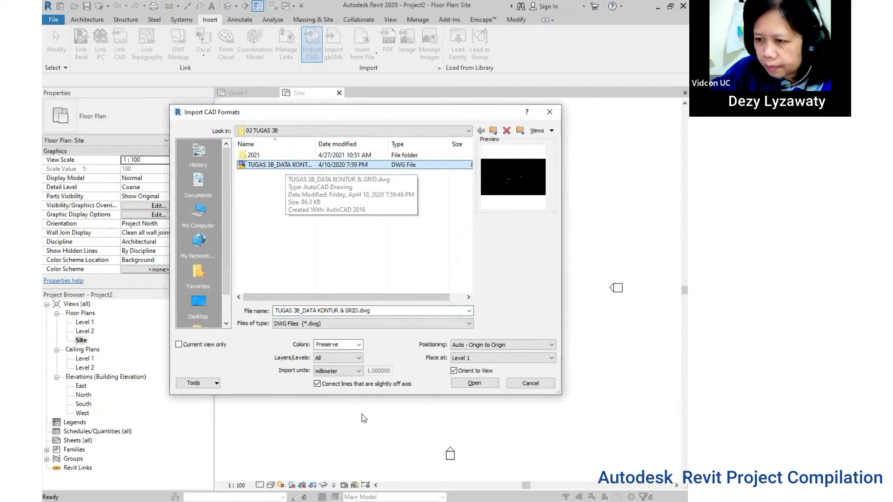
click(354, 371)
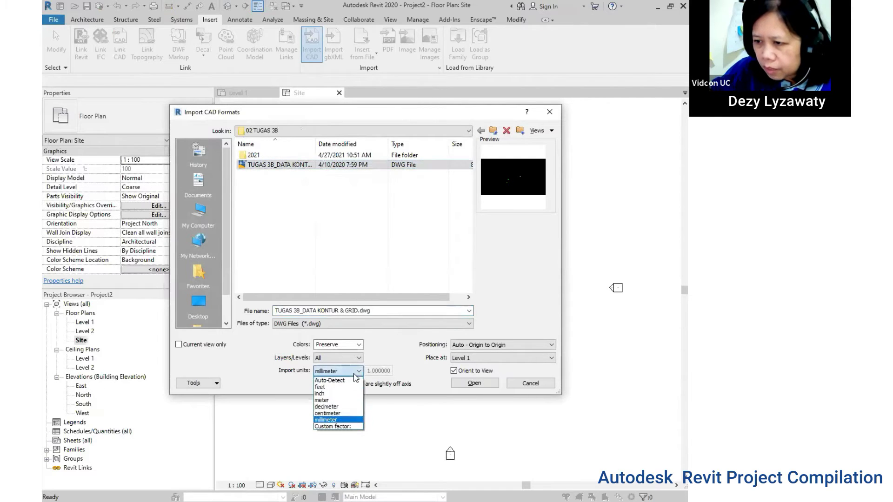
click(328, 420)
click(476, 386)
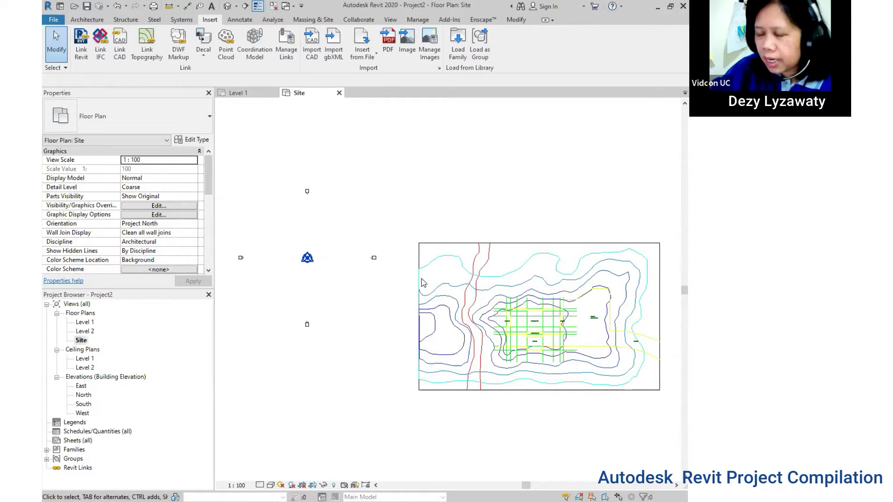
Unpin the imported contour drawing and move it onto the site markers.
click(531, 247)
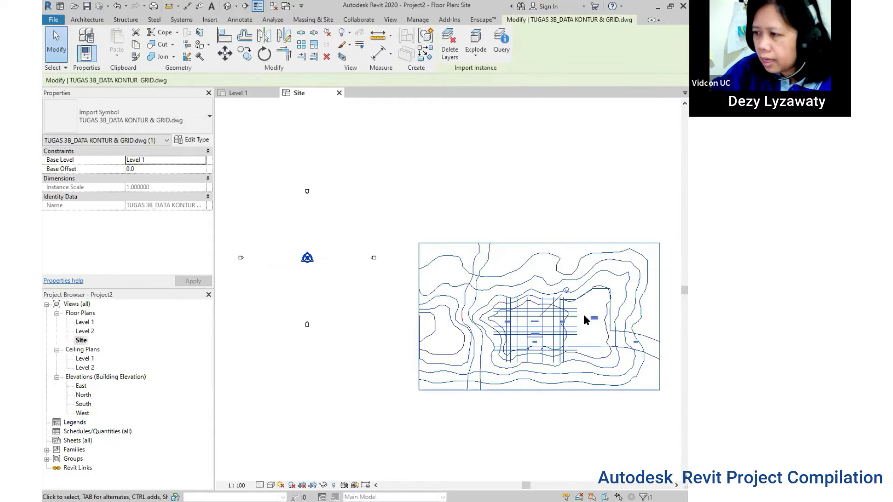
click(567, 291)
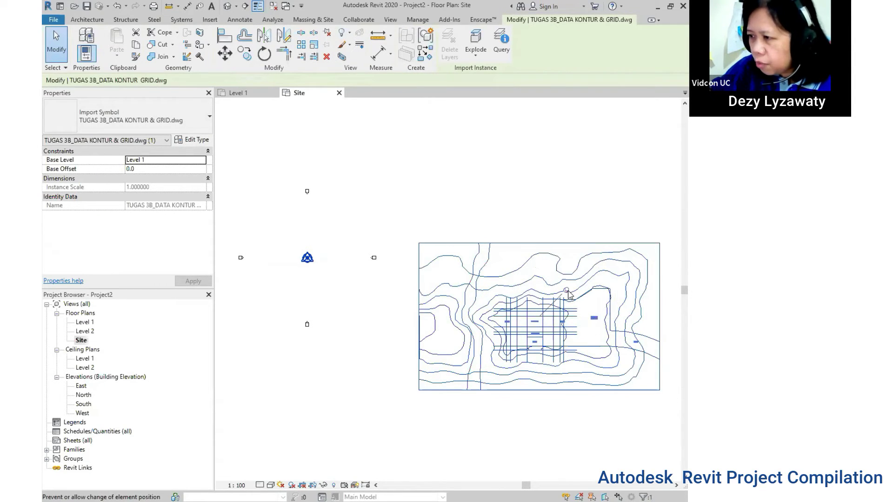
click(566, 292)
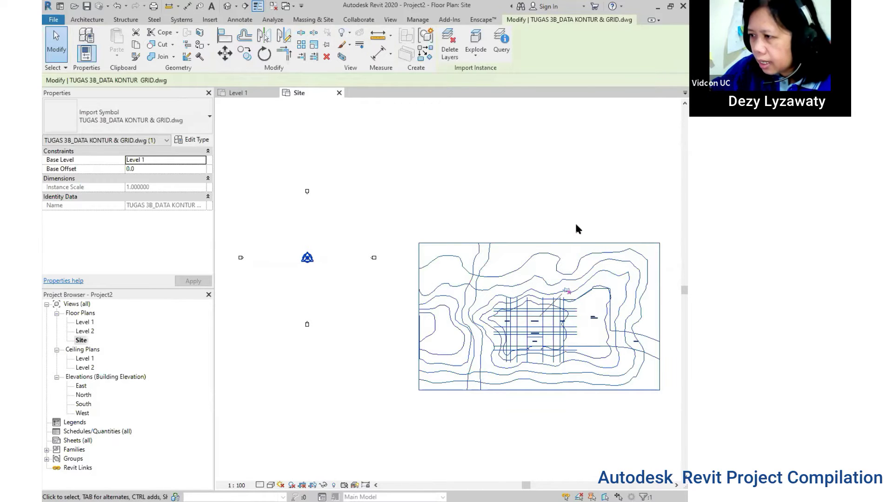
drag(575, 241, 343, 189)
click(514, 233)
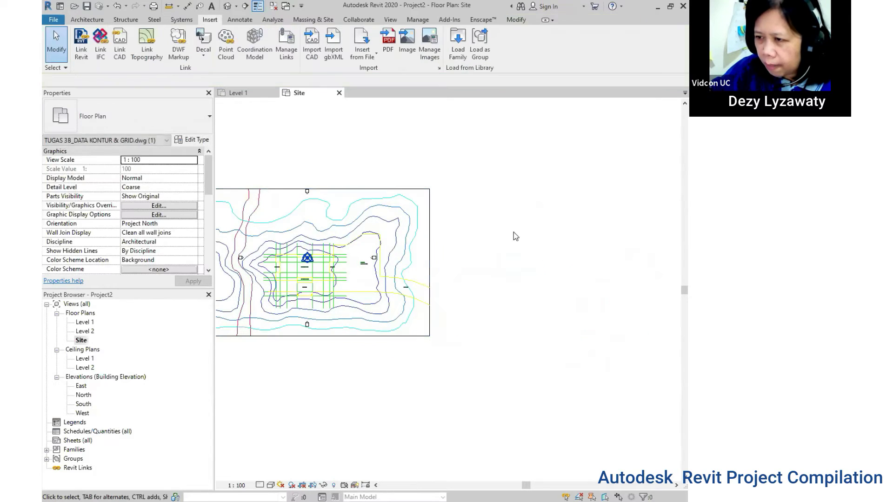
scroll(548, 280, up, 3)
scroll(548, 280, up, 2)
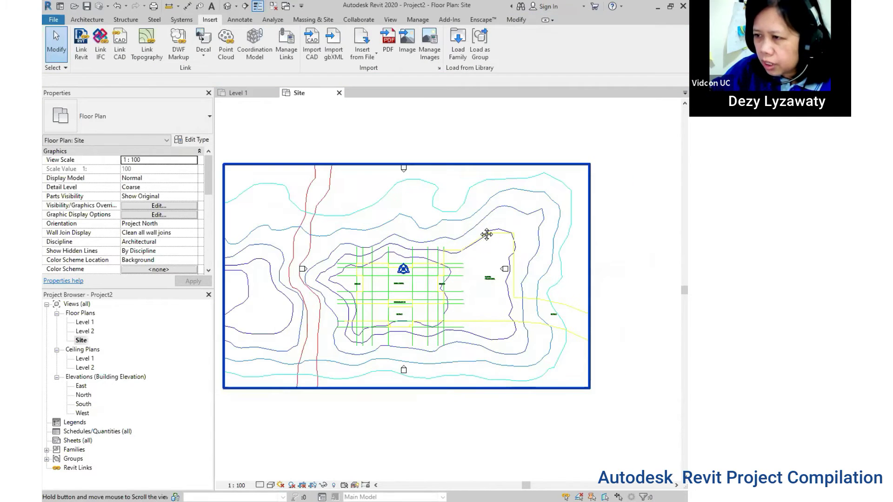
Move the elevation markers outside the drawing, then view the site in 3D.
drag(391, 118, 477, 183)
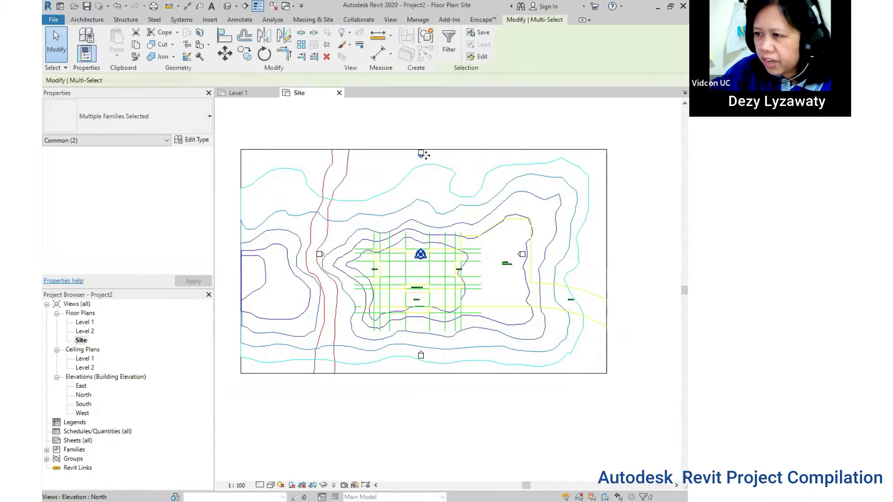
drag(422, 154, 420, 132)
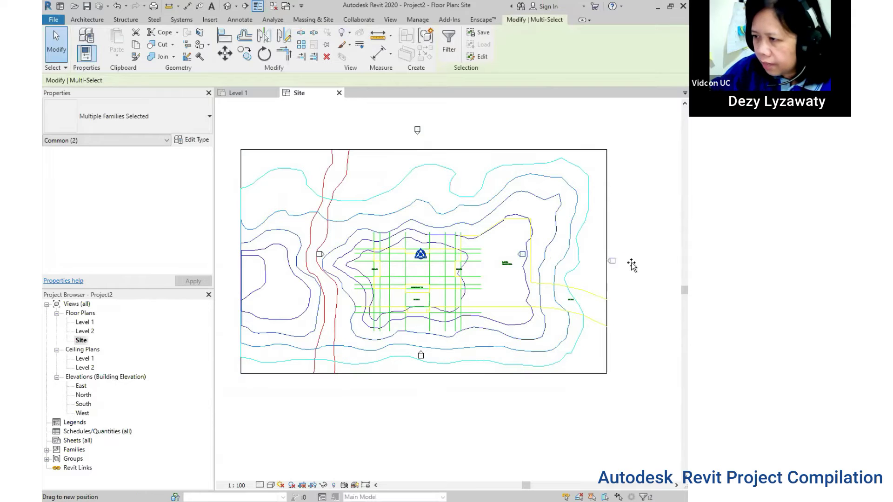
drag(632, 265, 633, 261)
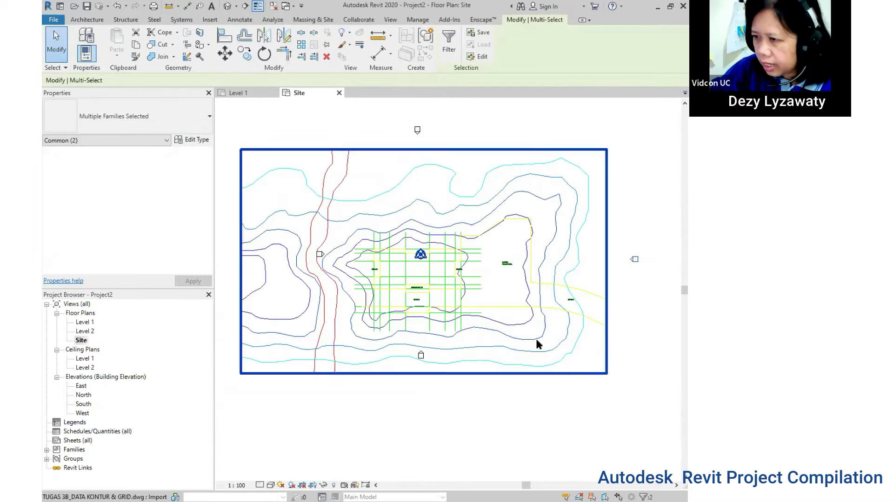
key(Escape)
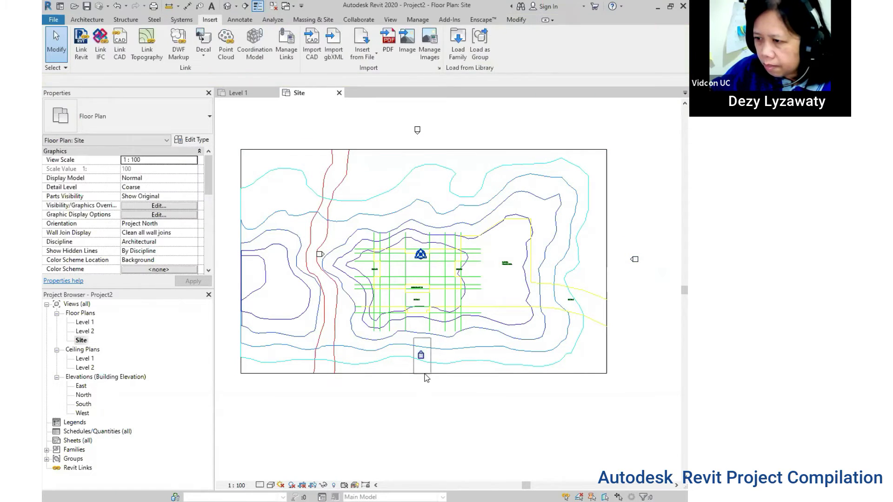
drag(421, 356, 421, 390)
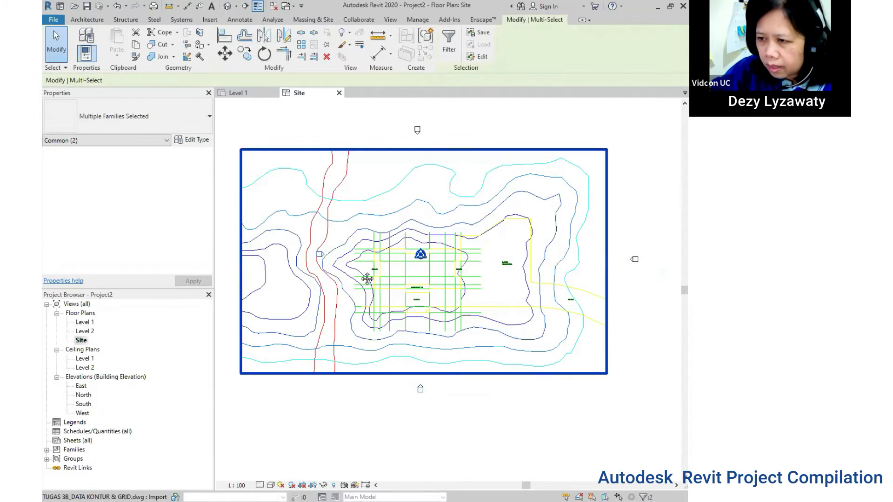
drag(368, 278, 460, 256)
scroll(363, 255, down, 1)
middle_drag(363, 255, 252, 260)
scroll(484, 289, up, 1)
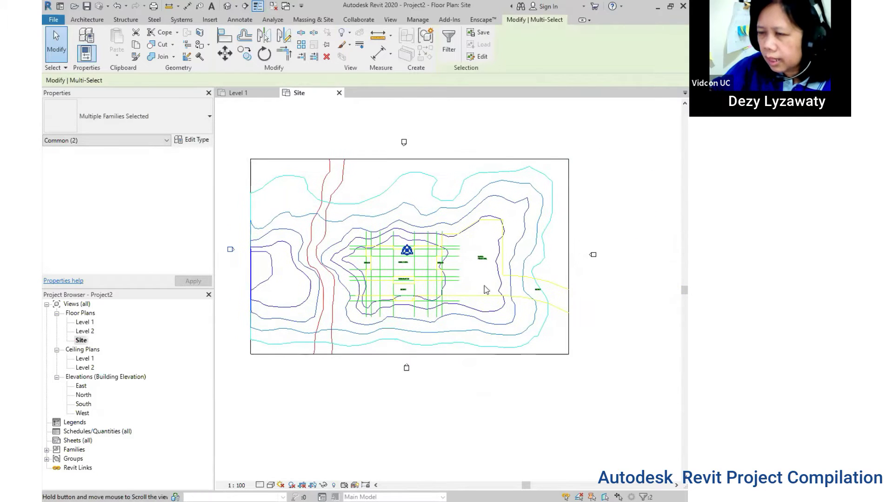
click(645, 402)
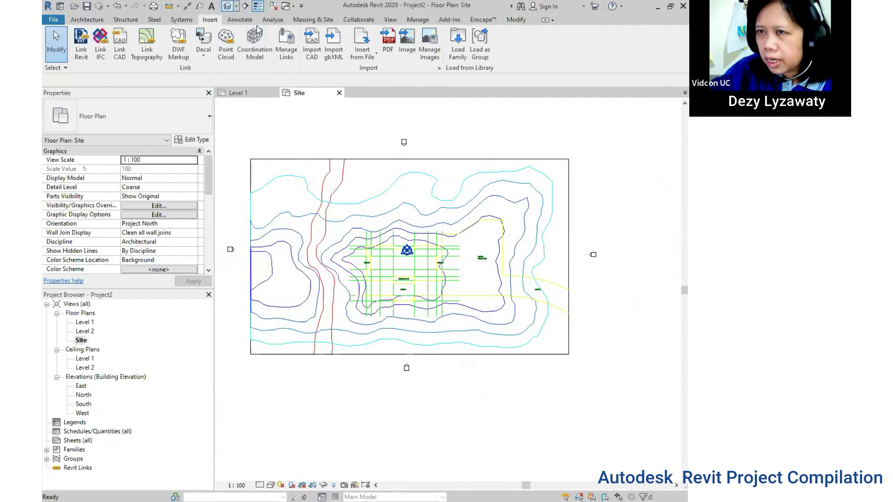
mouse_move(432, 346)
shift+middle_down()
mouse_move(545, 245)
mouse_move(415, 322)
shift+middle_up()
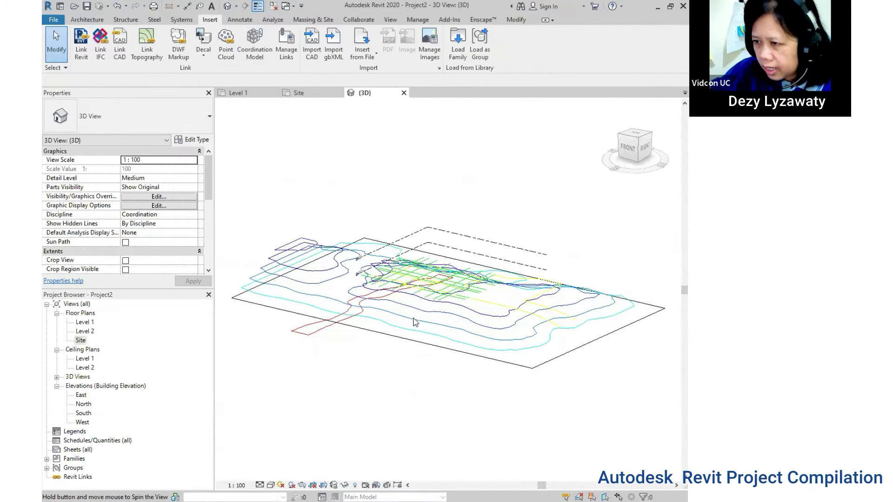
Open the South elevation and bring the imported site drawing and level heads into view.
scroll(415, 322, up, 3)
click(85, 421)
double_click(84, 415)
middle_drag(405, 416, 414, 376)
click(504, 244)
middle_drag(548, 281, 512, 303)
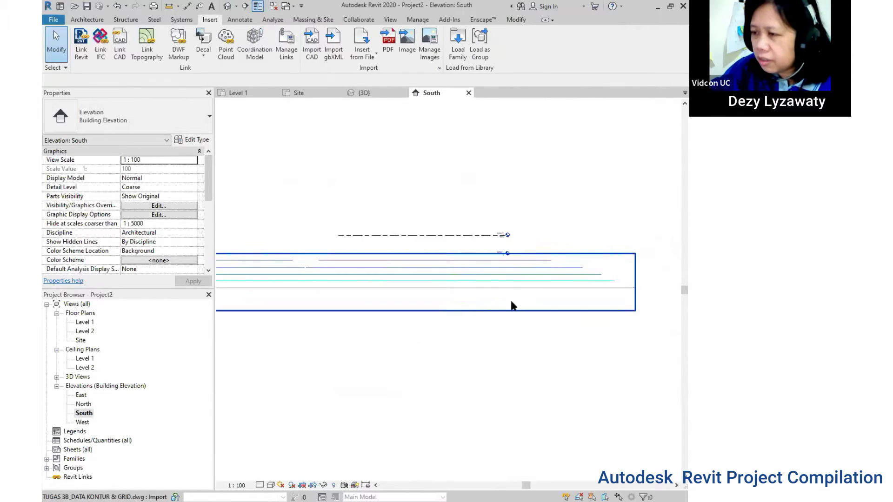
click(473, 341)
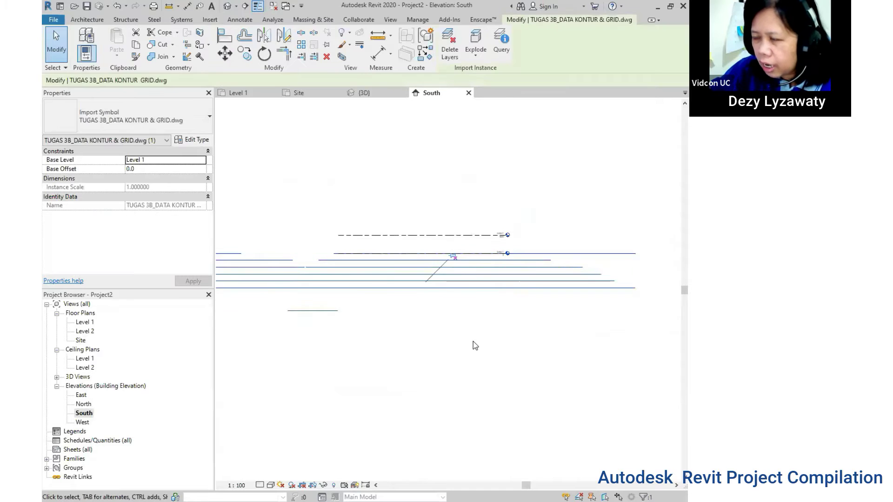
Select the Level 1 and Level 2 lines, then frame the whole elevation.
scroll(503, 262, up, 3)
click(502, 260)
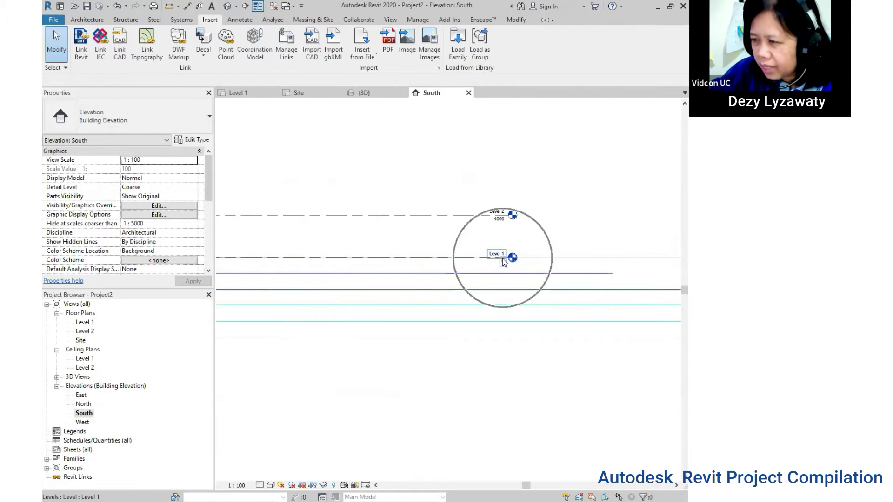
scroll(502, 279, down, 3)
scroll(503, 279, down, 2)
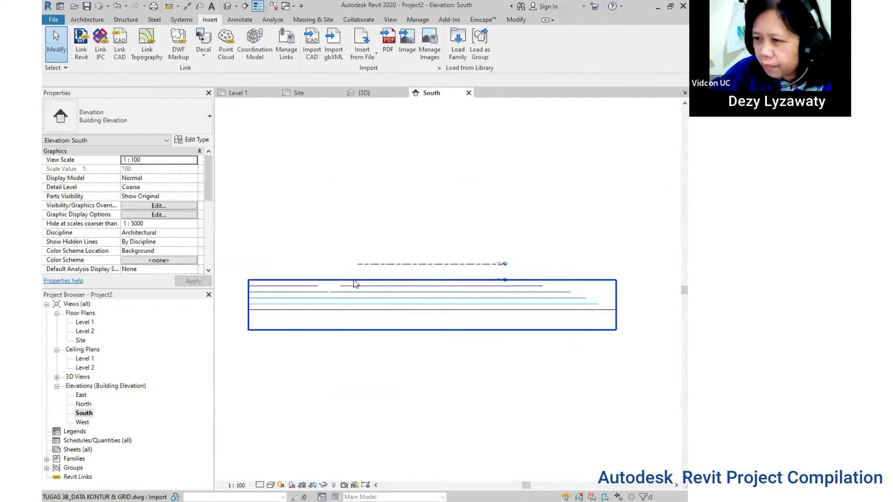
click(380, 279)
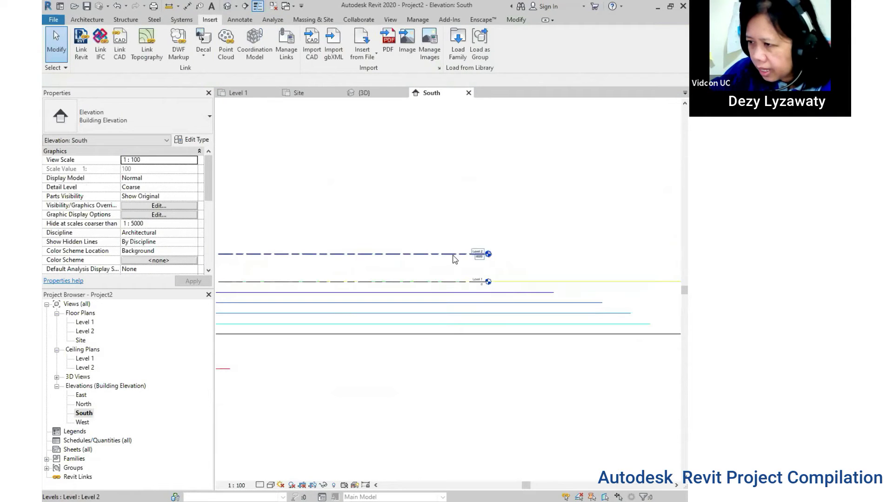
click(454, 256)
scroll(578, 251, down, 2)
middle_drag(461, 264, 371, 258)
scroll(427, 249, up, 3)
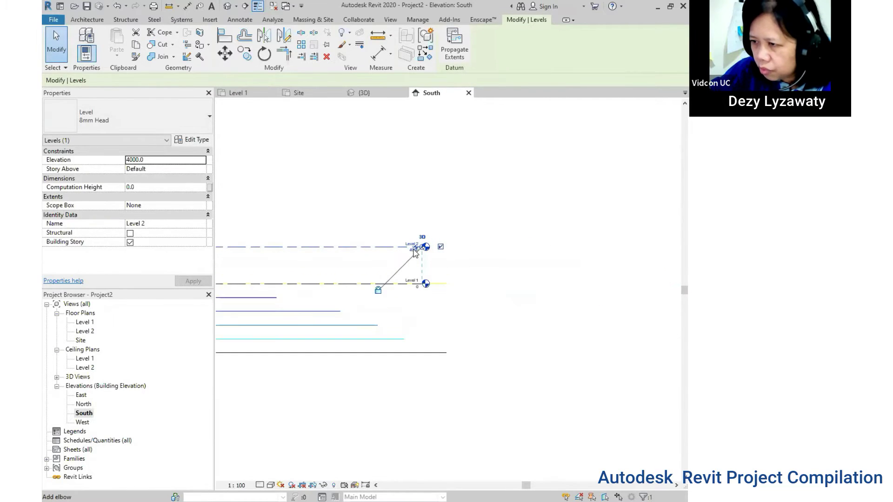
click(508, 304)
scroll(534, 250, down, 2)
mouse_move(553, 260)
middle_down()
mouse_move(547, 316)
mouse_move(453, 302)
middle_up()
scroll(475, 335, up, 1)
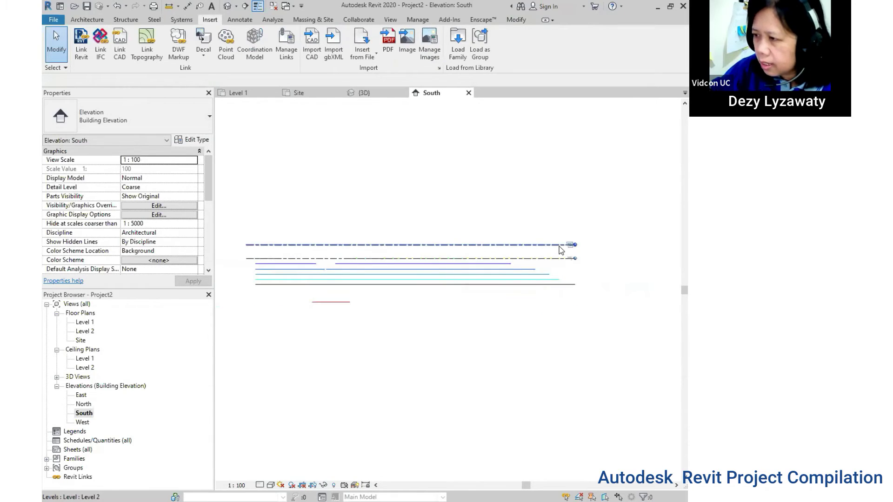
Open and inspect the North elevation view.
double_click(84, 404)
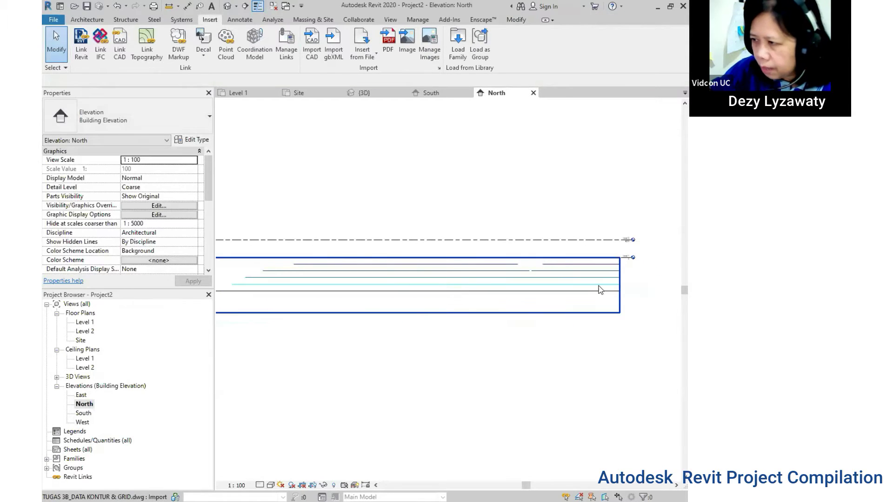
click(600, 289)
click(370, 349)
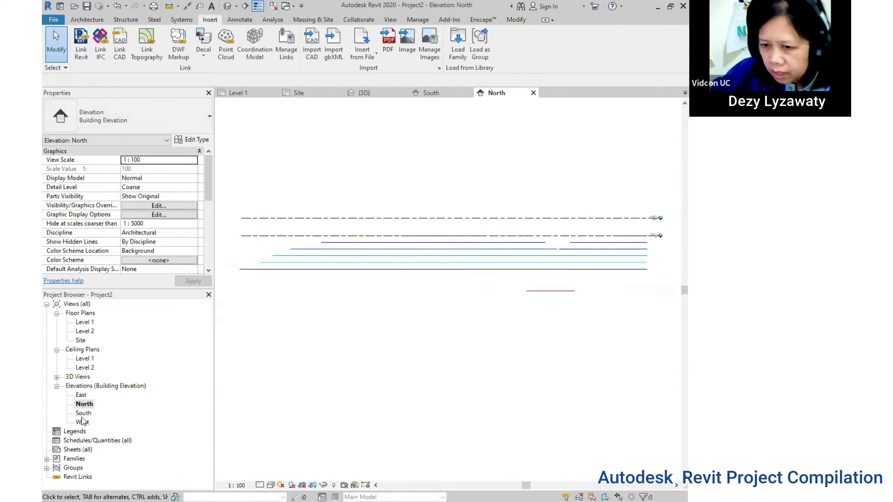
In the East elevation, stretch both ends of Level 2 outward past the drawing.
double_click(81, 395)
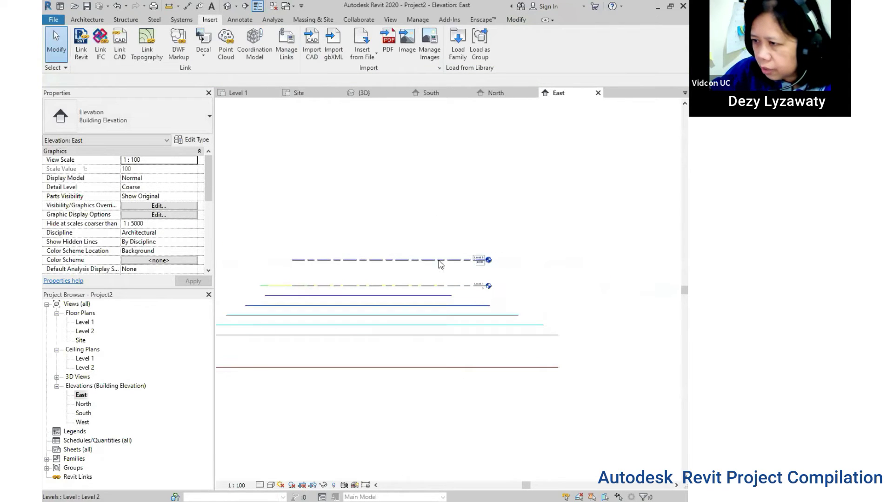
click(483, 261)
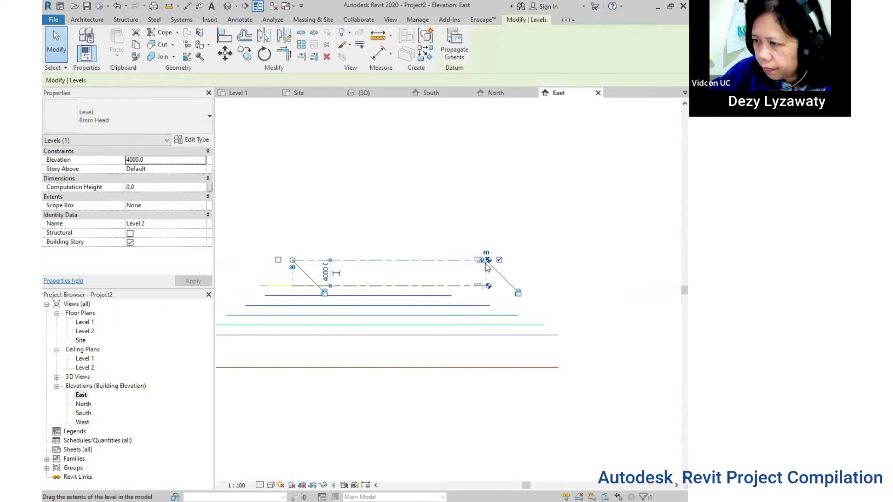
drag(485, 260, 564, 261)
middle_drag(424, 316, 598, 316)
drag(463, 259, 326, 259)
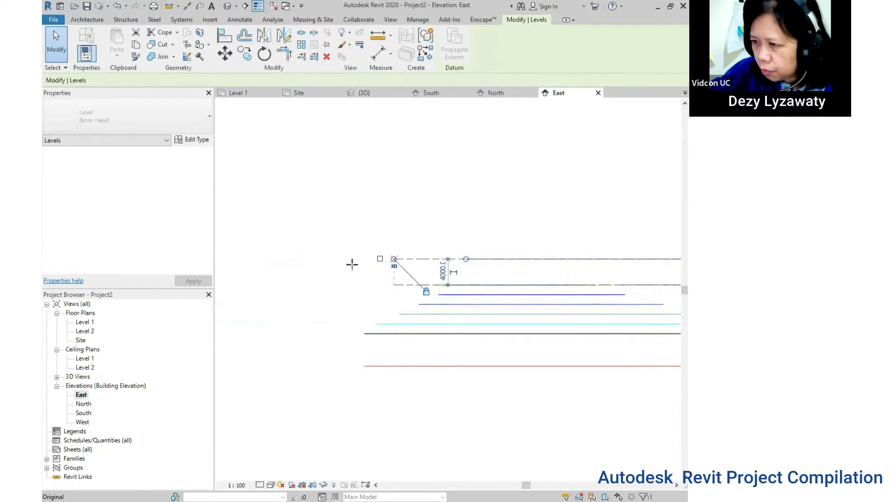
key(Escape)
middle_drag(422, 379, 364, 355)
Return to the South elevation and frame the drawing.
double_click(83, 413)
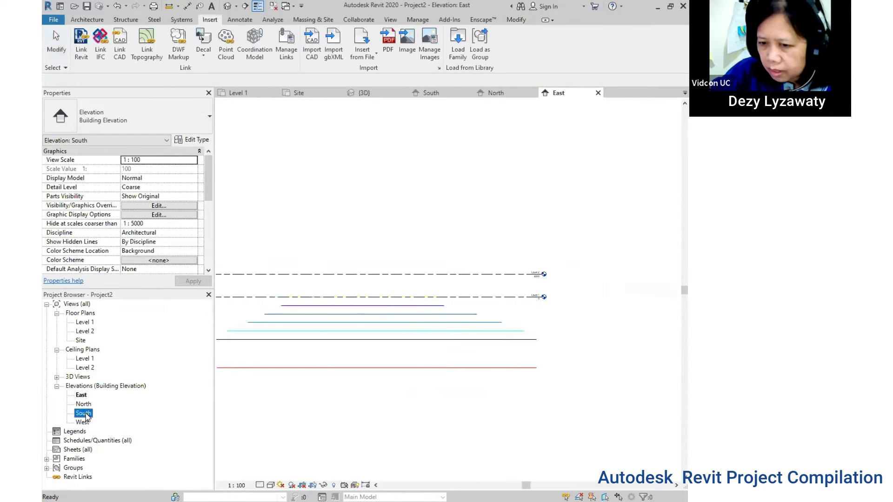
mouse_move(358, 336)
middle_down()
mouse_move(415, 344)
mouse_move(422, 320)
middle_up()
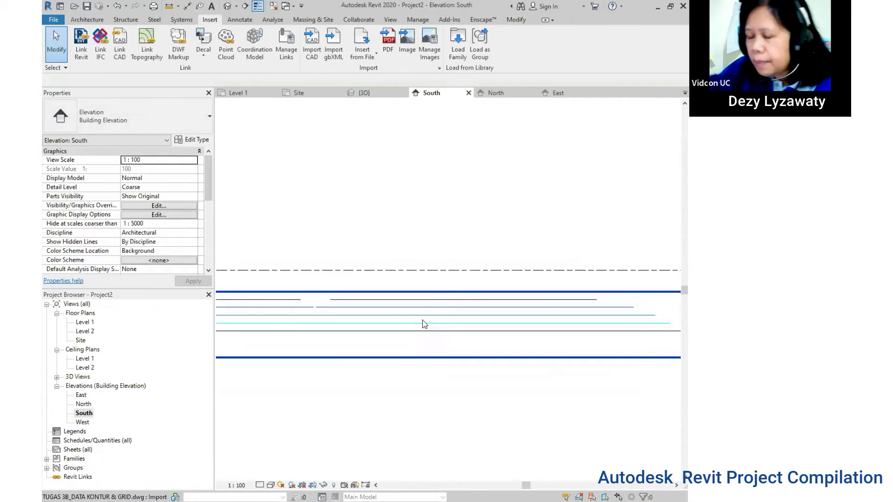
scroll(428, 302, down, 1)
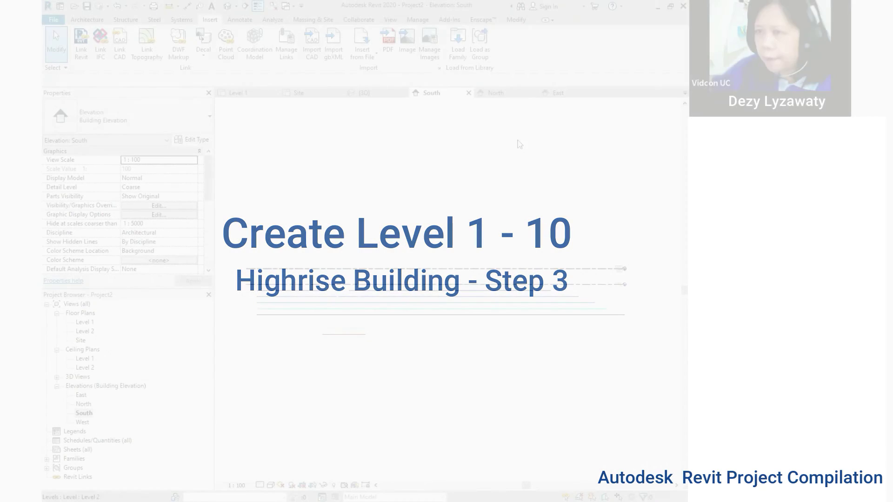
Switch to the Architecture ribbon tab over the South elevation.
click(88, 19)
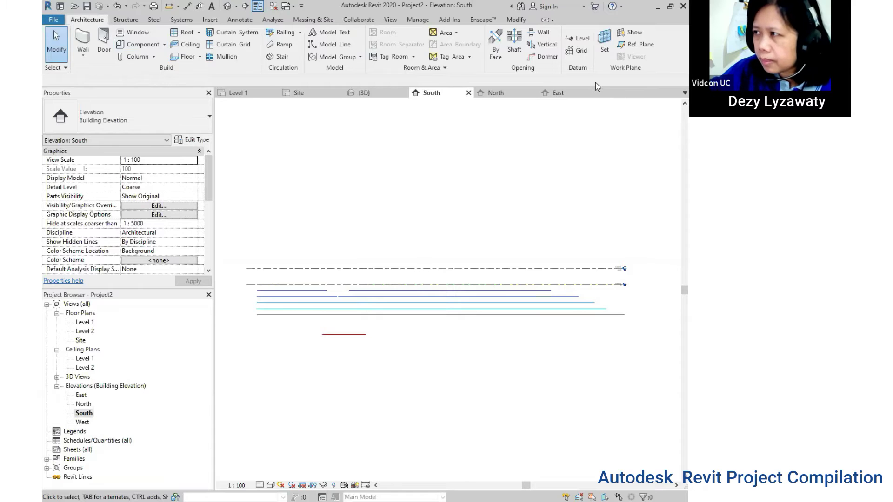
Draw a new level line at -1000 below Level 1.
click(581, 39)
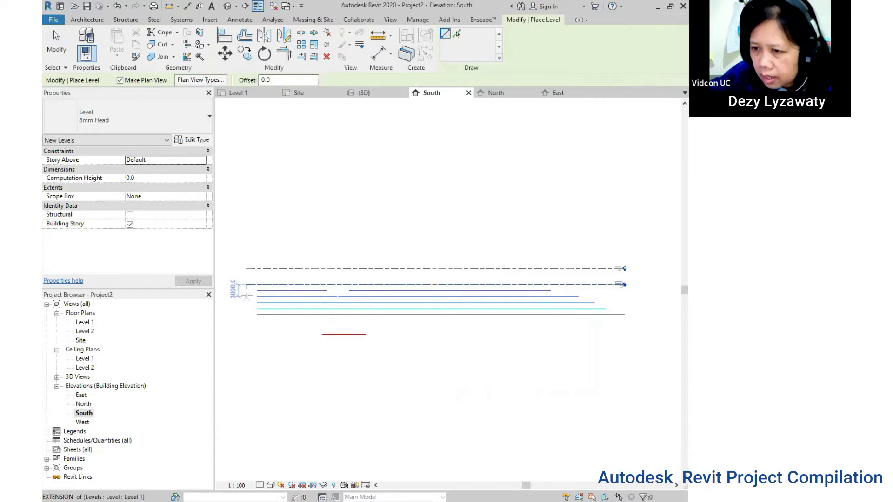
scroll(245, 260, up, 1)
scroll(246, 289, up, 1)
scroll(240, 298, up, 1)
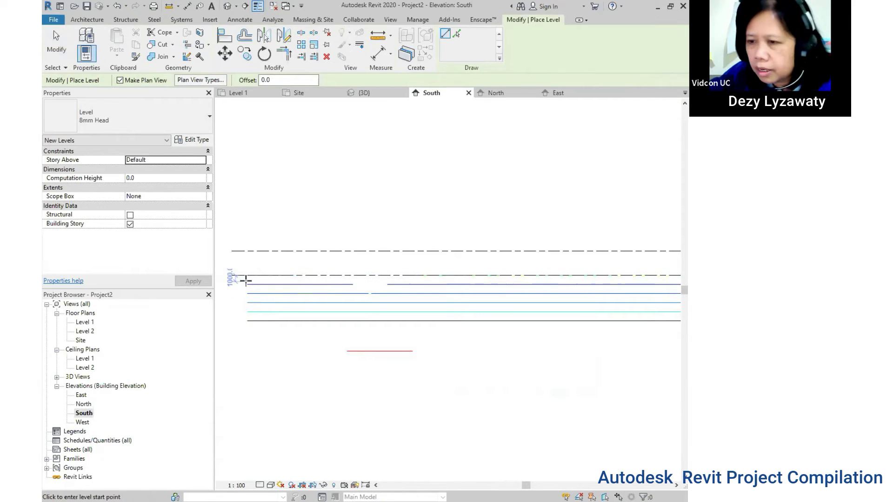
click(235, 284)
scroll(418, 300, down, 1)
scroll(368, 305, down, 1)
scroll(368, 304, up, 2)
click(479, 265)
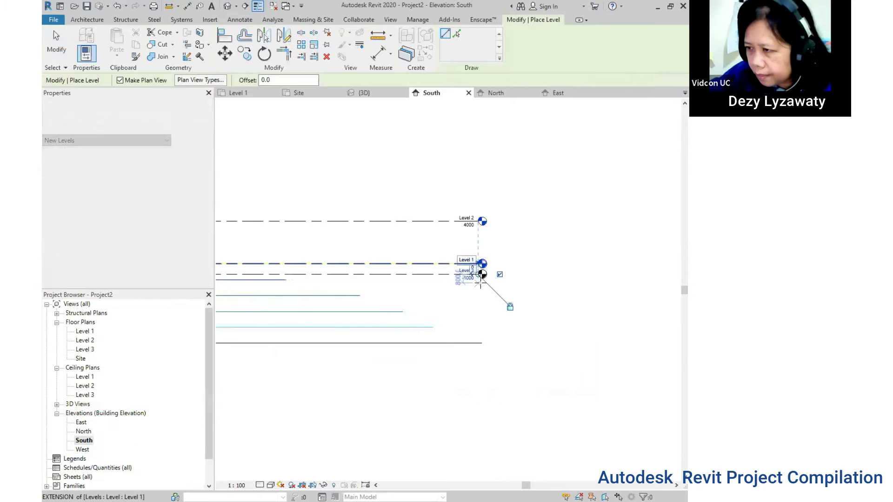
key(Escape)
key(Escape)
Rename the new level to Level Halaman, renaming its matching plan views too.
scroll(419, 274, up, 2)
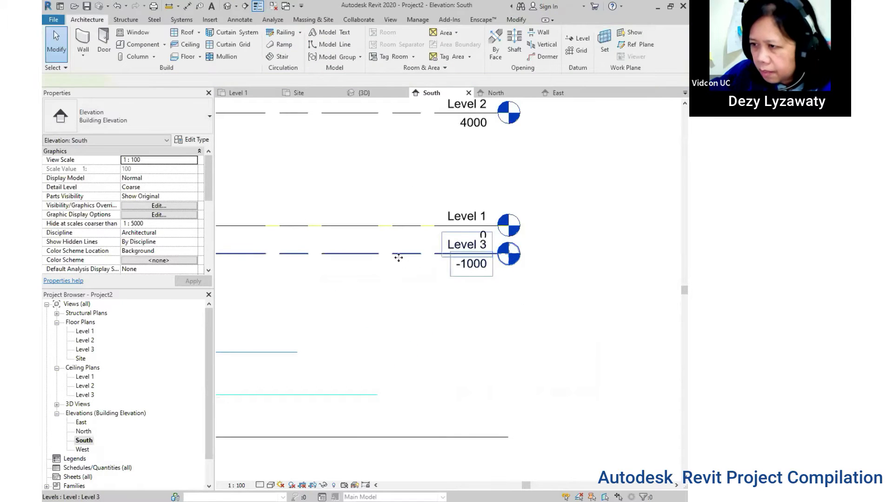
click(472, 251)
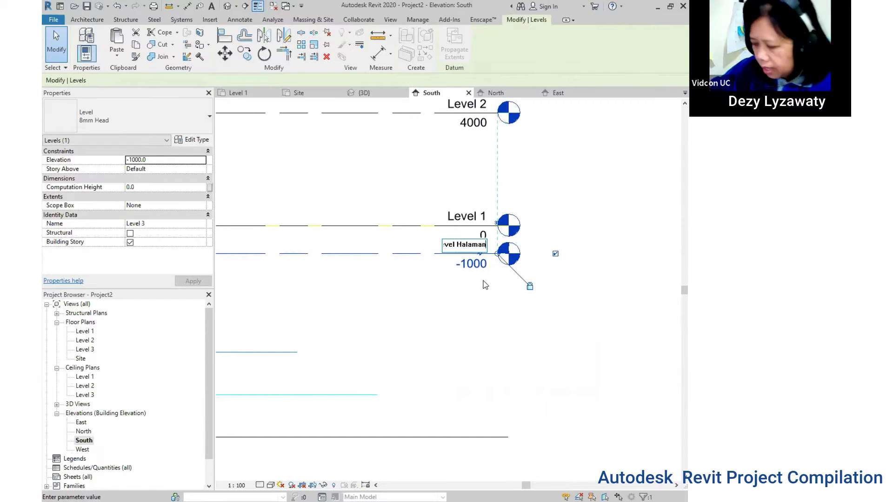
key(Return)
click(404, 257)
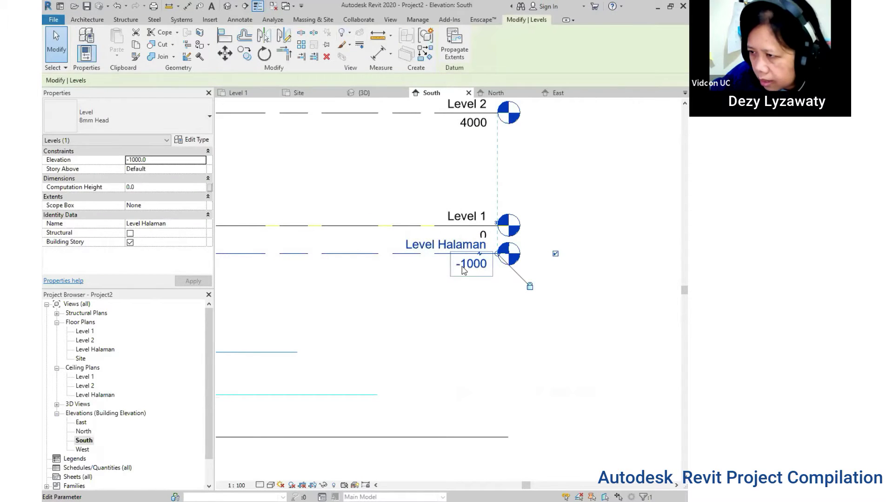
click(509, 329)
click(483, 264)
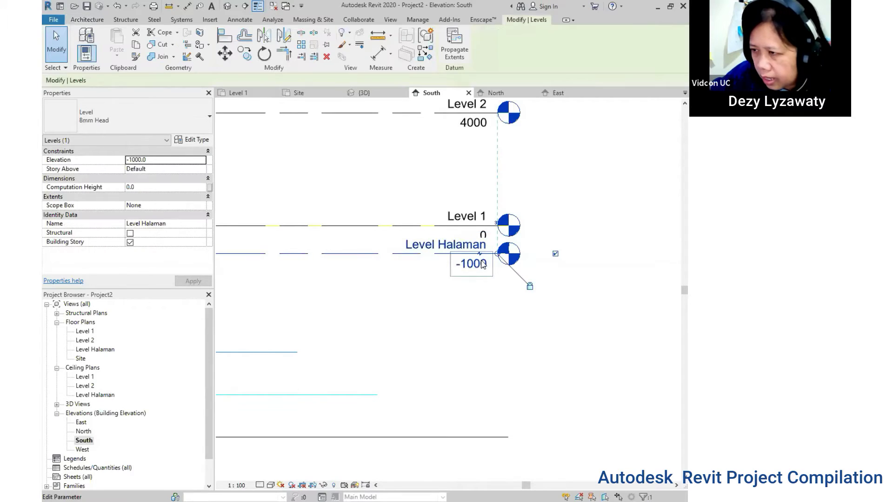
click(488, 308)
scroll(489, 309, down, 3)
scroll(501, 320, down, 2)
scroll(534, 302, up, 2)
scroll(604, 294, up, 2)
scroll(605, 296, up, 1)
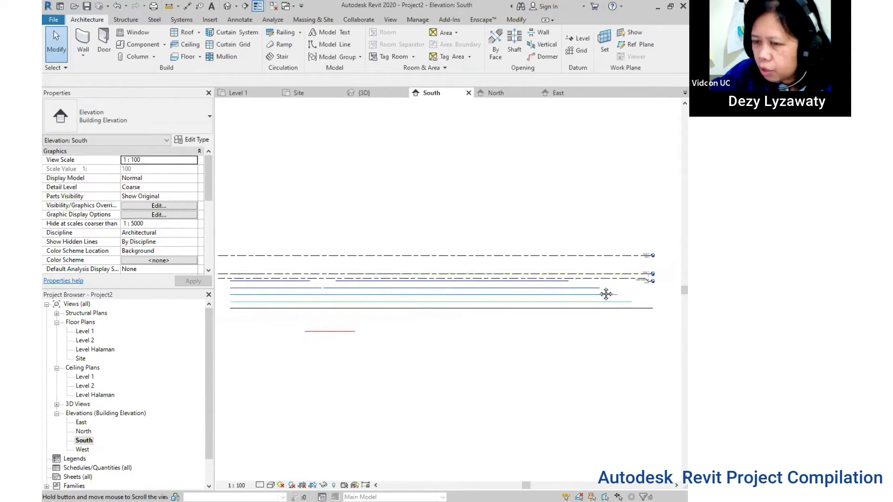
middle_drag(580, 285, 542, 266)
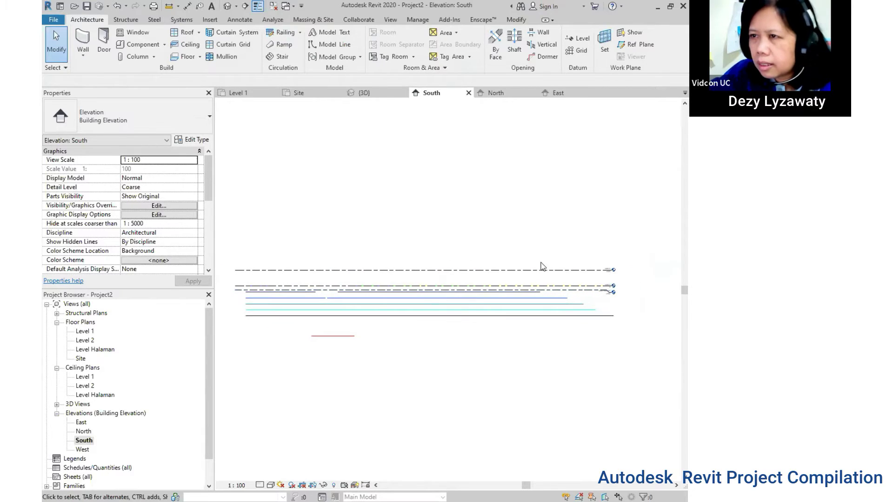
Draw a new level line above Level 2.
click(577, 40)
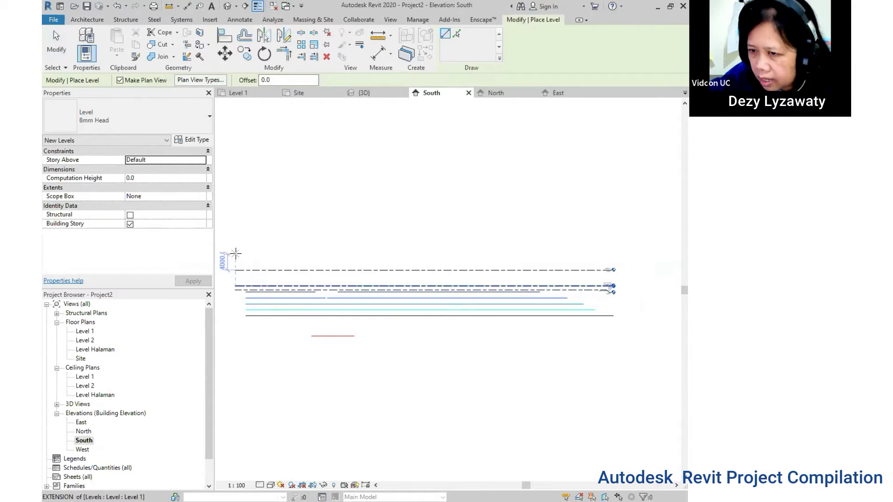
click(237, 235)
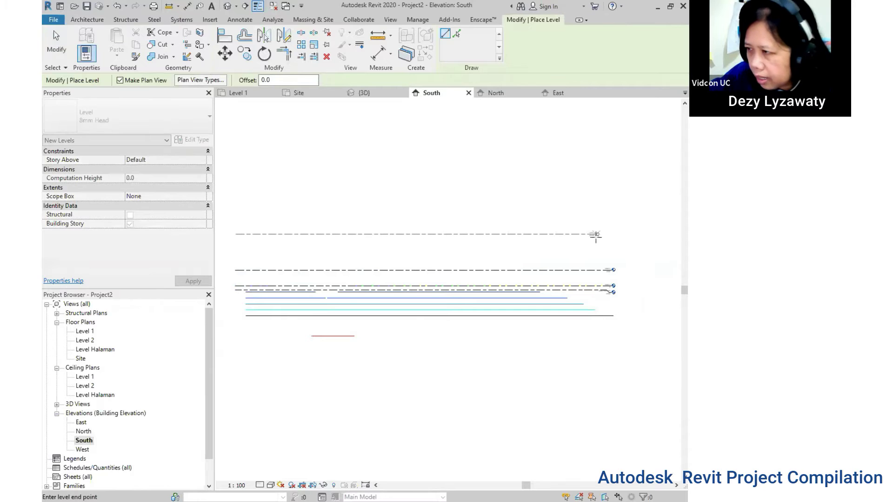
click(595, 235)
scroll(581, 263, up, 2)
key(Escape)
key(Escape)
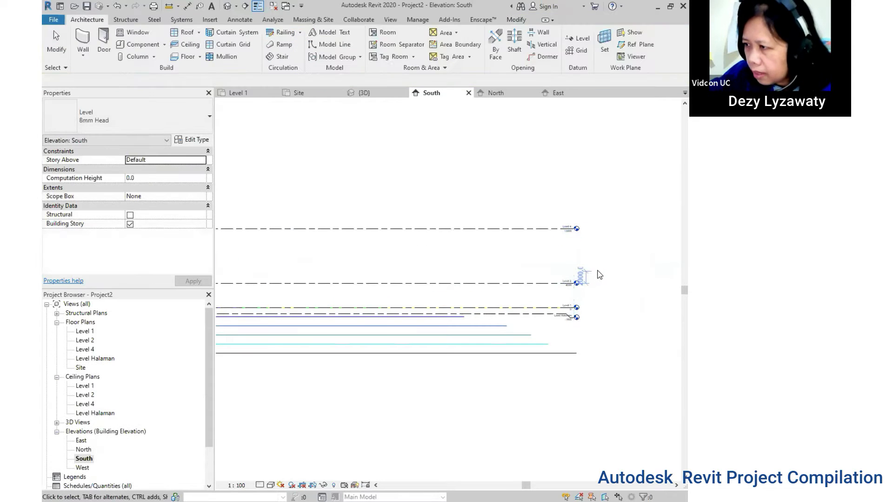
scroll(599, 267, up, 2)
scroll(599, 267, up, 3)
Rename the new Level 4 to Level 3, renaming its matching views.
click(460, 178)
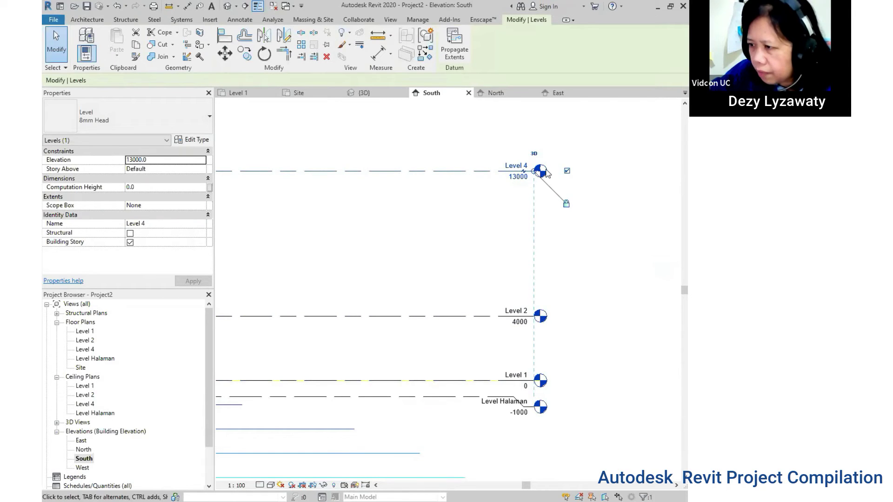
click(524, 172)
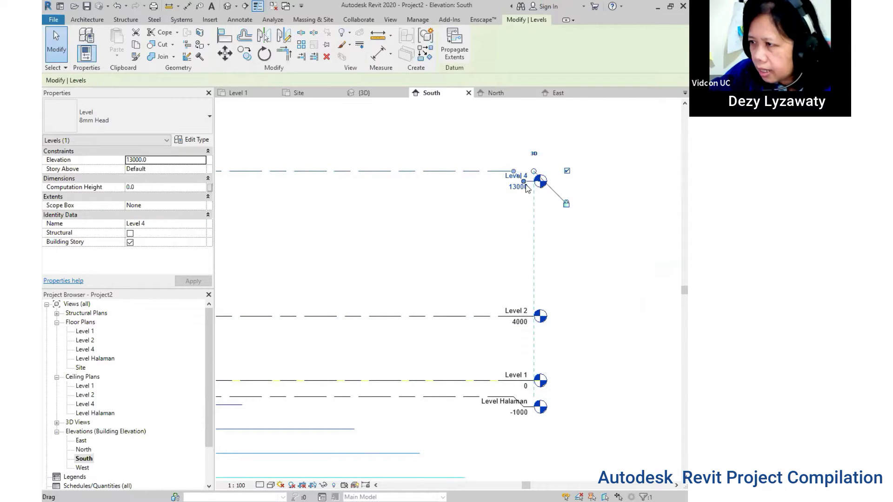
drag(528, 181, 524, 168)
click(524, 167)
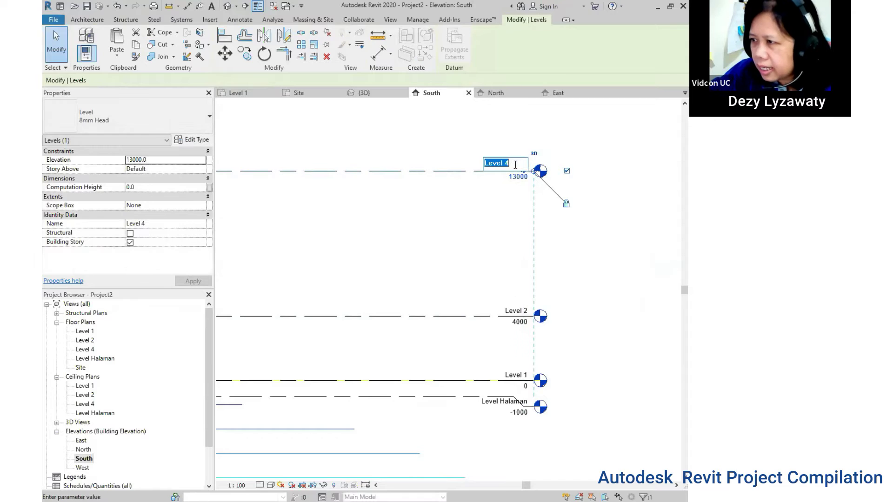
text(3)
key(Return)
click(404, 256)
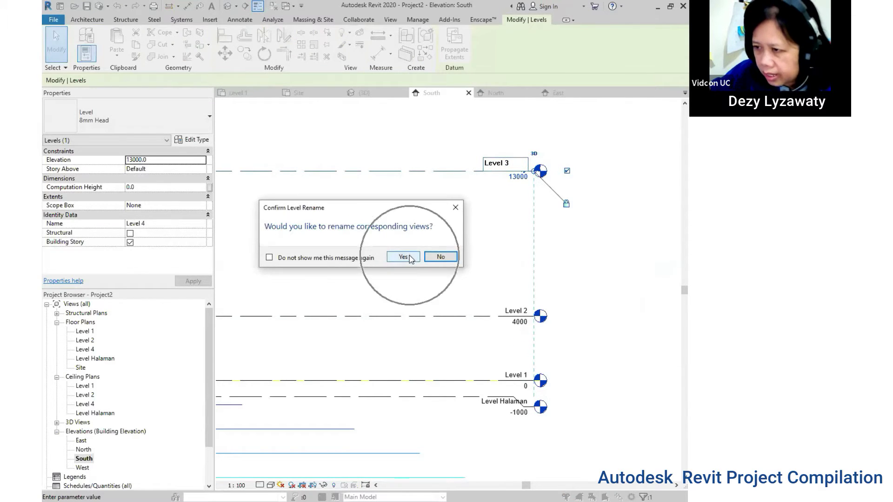
click(462, 194)
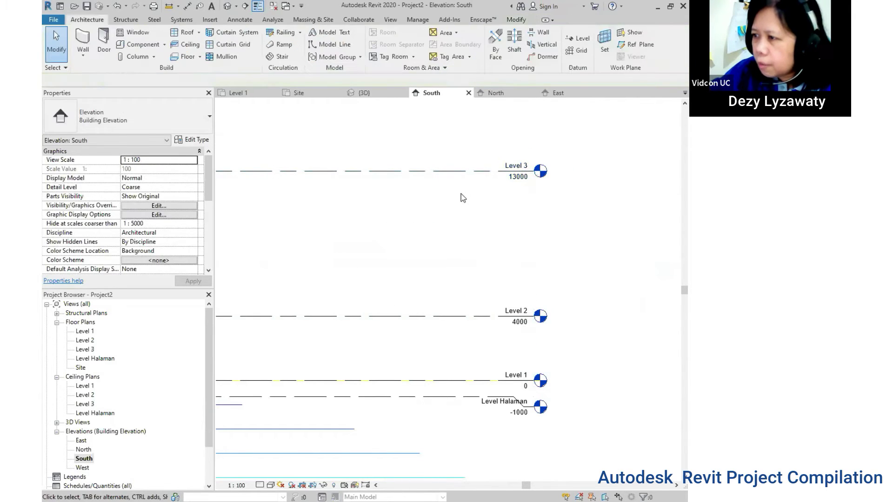
Set Level 3's elevation to 8000.
click(462, 171)
click(518, 177)
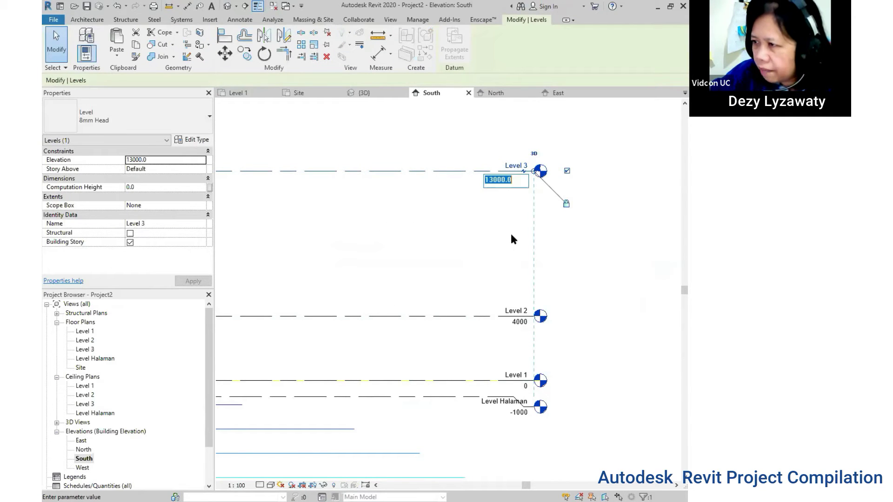
text(8000)
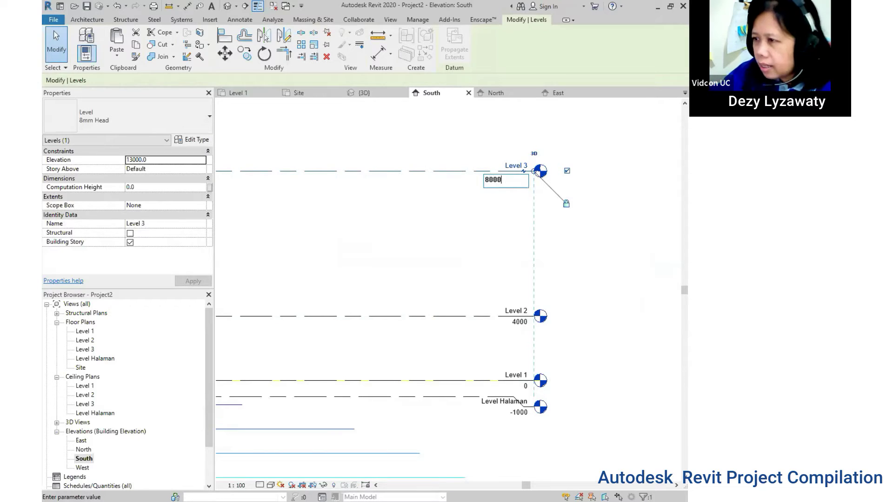
key(Return)
click(509, 235)
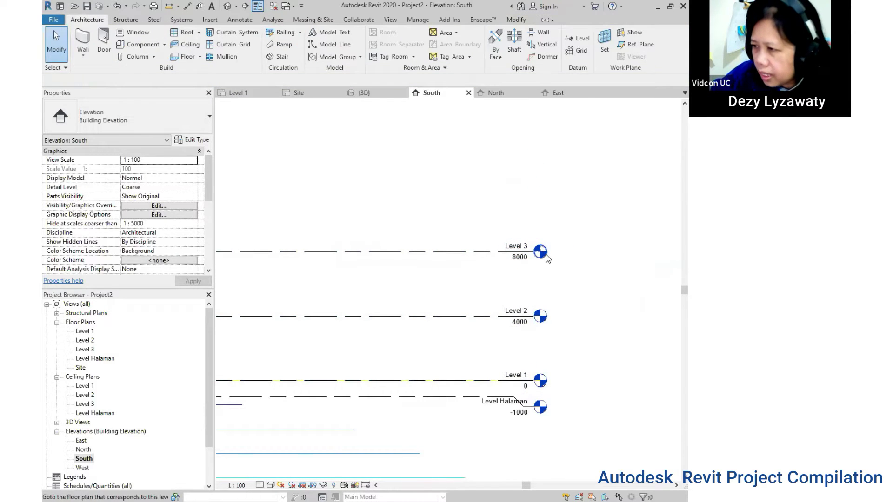
scroll(601, 292, down, 2)
scroll(601, 305, down, 2)
scroll(642, 294, down, 1)
scroll(526, 285, up, 1)
scroll(526, 285, up, 2)
scroll(530, 285, up, 2)
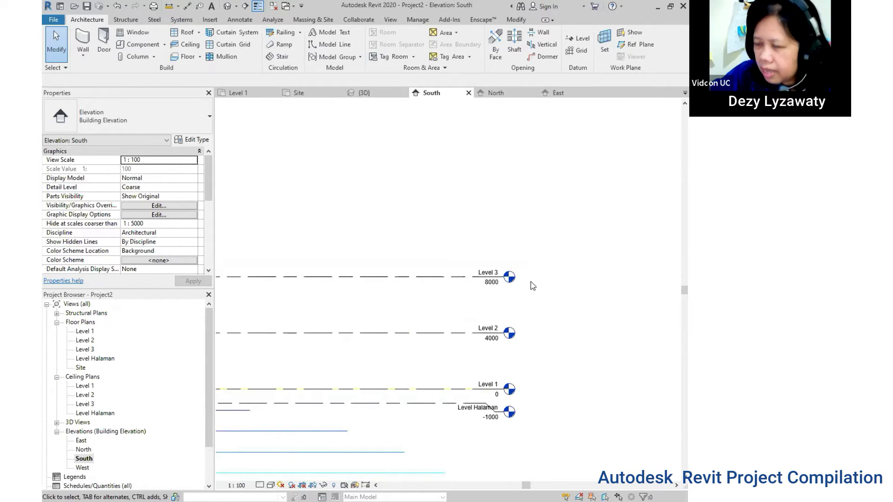
scroll(546, 304, up, 2)
scroll(565, 309, down, 2)
scroll(566, 309, down, 1)
scroll(565, 309, down, 1)
scroll(590, 326, down, 1)
scroll(565, 311, down, 2)
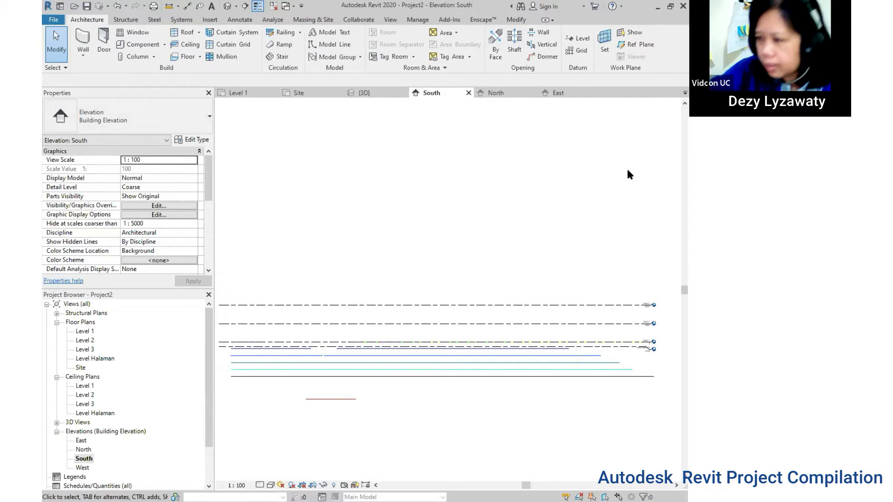
Copy Level 3 with vertical constraint, using its endpoint as the base point.
click(616, 306)
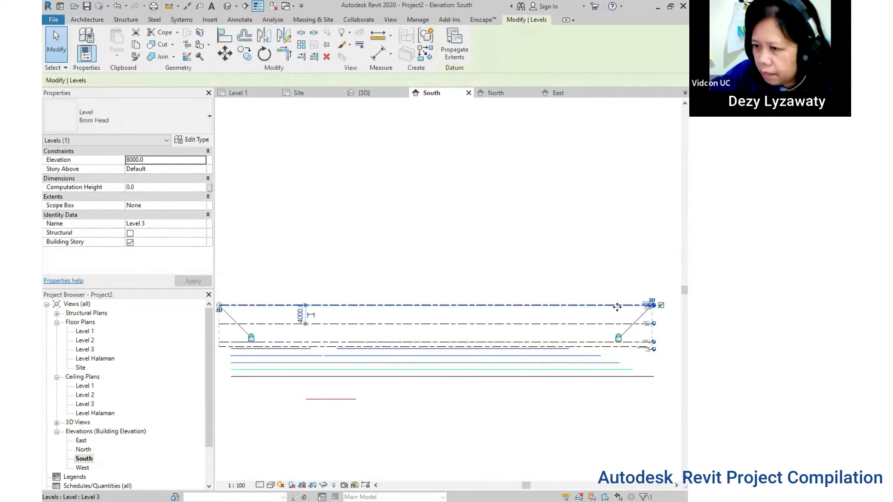
click(247, 57)
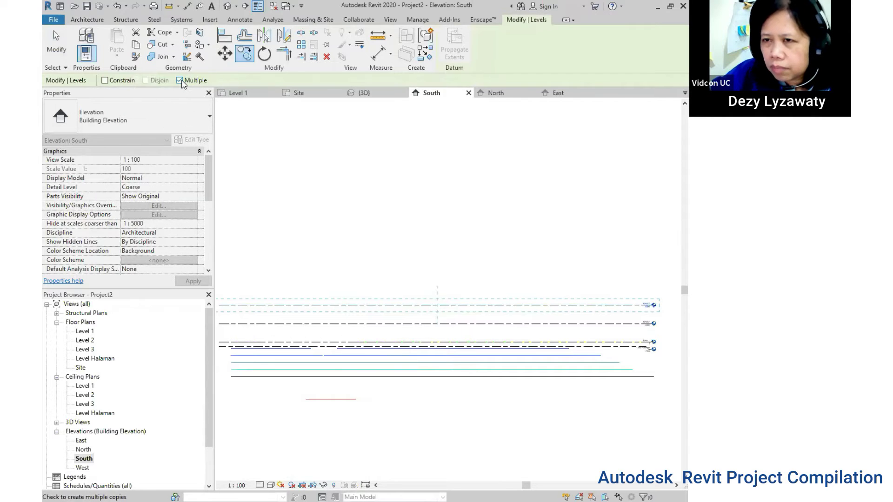
click(107, 82)
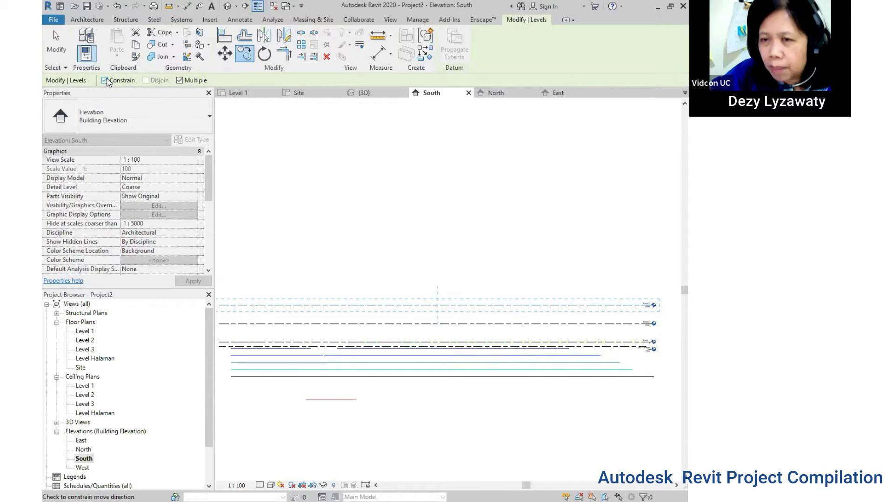
middle_drag(545, 247, 475, 238)
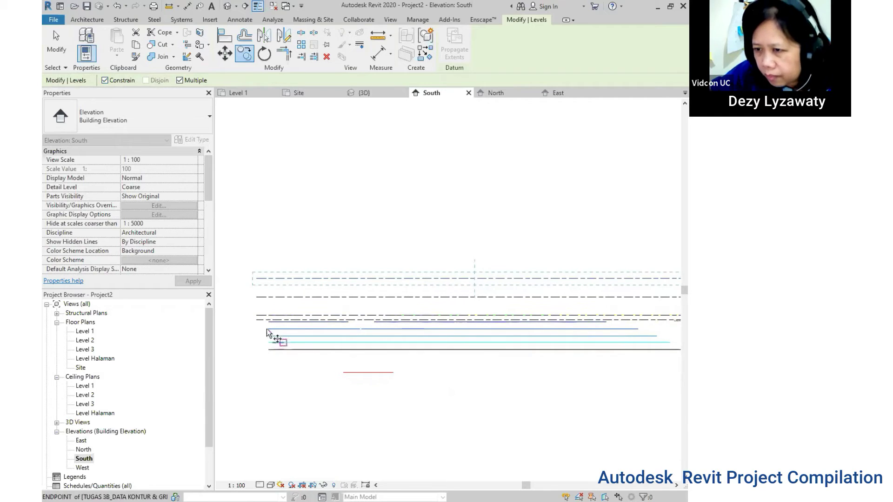
click(257, 298)
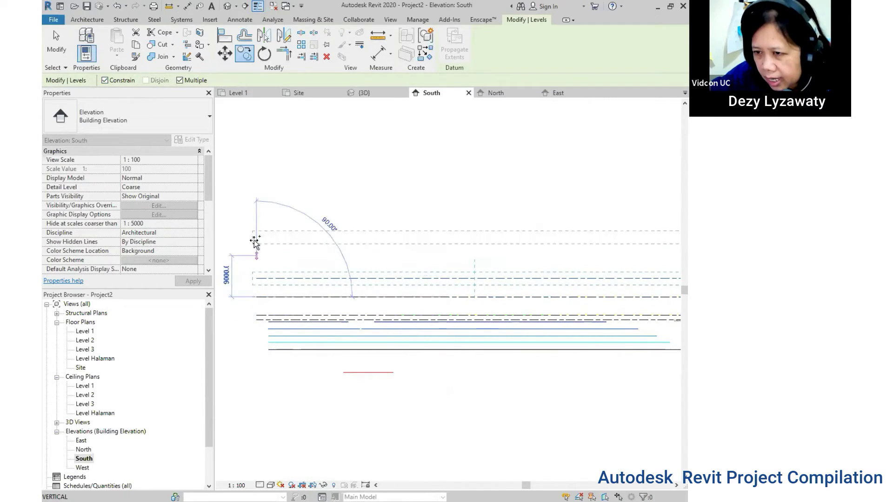
Place level copies every 4000 upward until the top level sits at 40000.
click(257, 278)
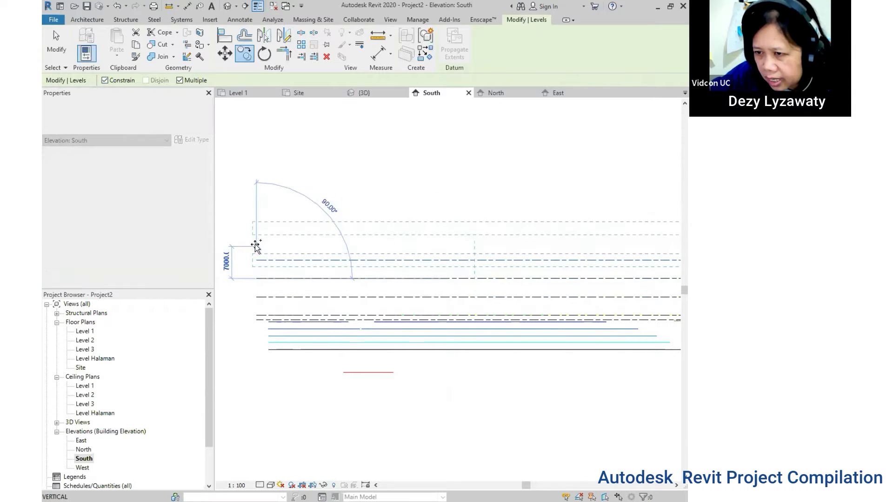
click(257, 260)
click(257, 242)
click(256, 224)
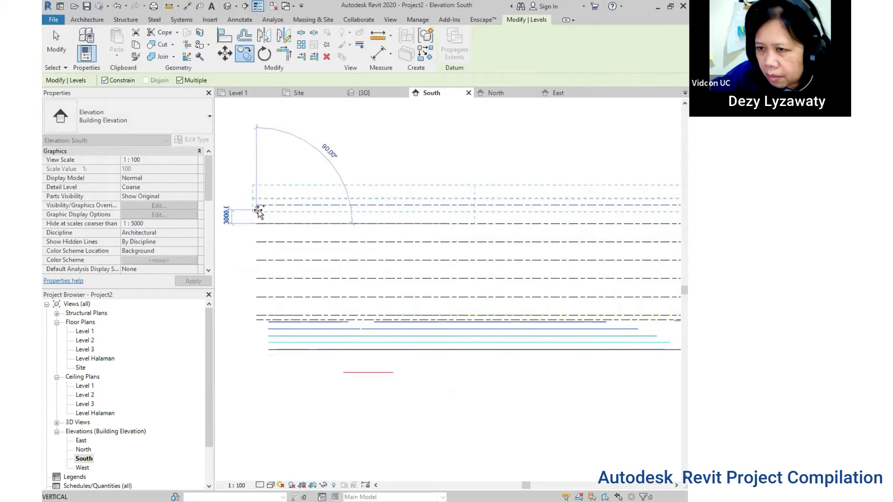
click(257, 206)
scroll(256, 195, down, 3)
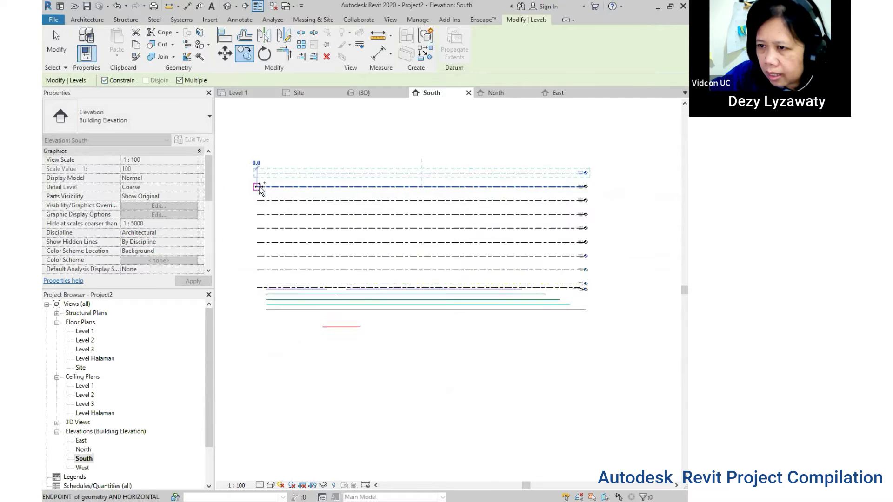
scroll(548, 201, up, 2)
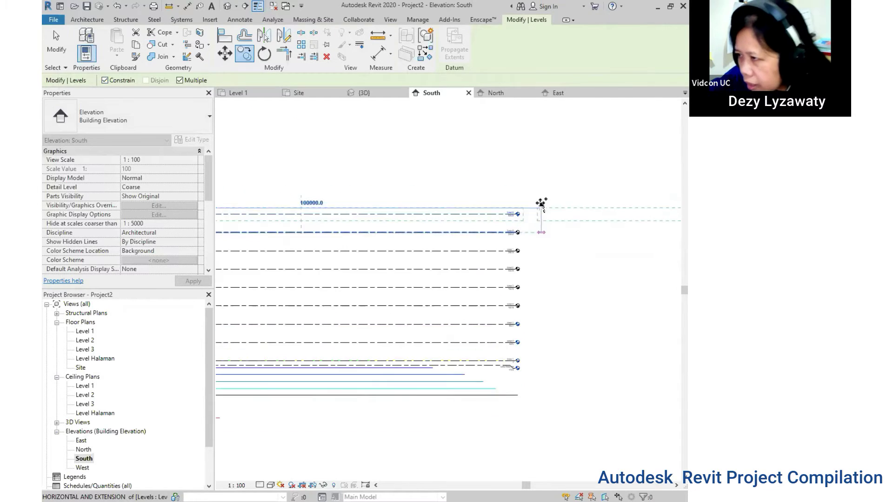
scroll(544, 205, up, 3)
scroll(465, 218, down, 3)
scroll(299, 223, up, 3)
click(284, 238)
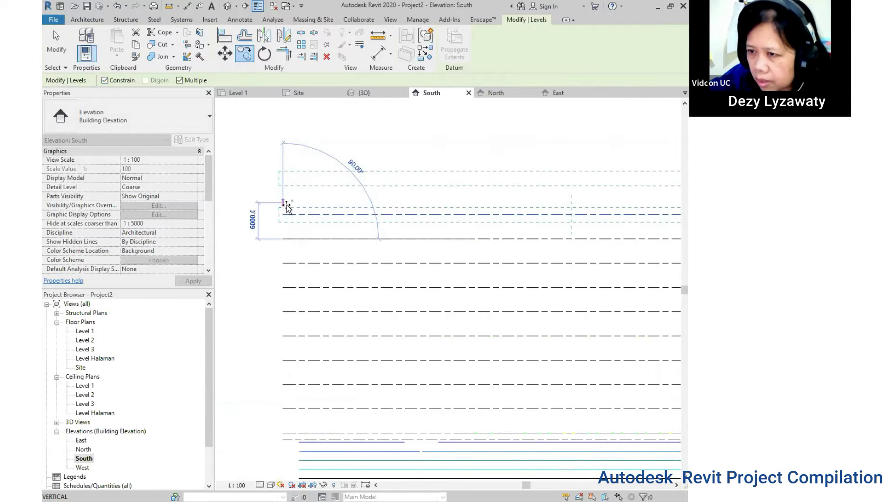
click(283, 215)
key(Escape)
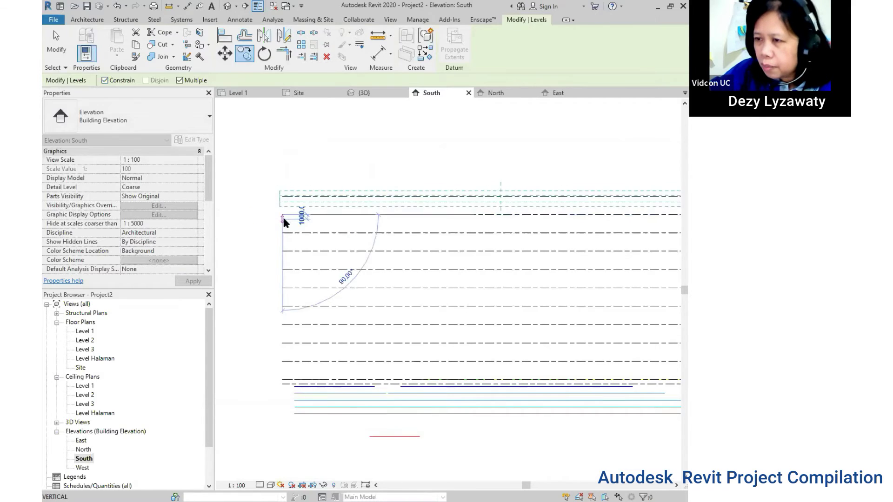
key(Escape)
scroll(527, 206, down, 2)
Rename the top level, Level 11 at 40000, to Level Atap.
click(521, 191)
scroll(517, 192, up, 4)
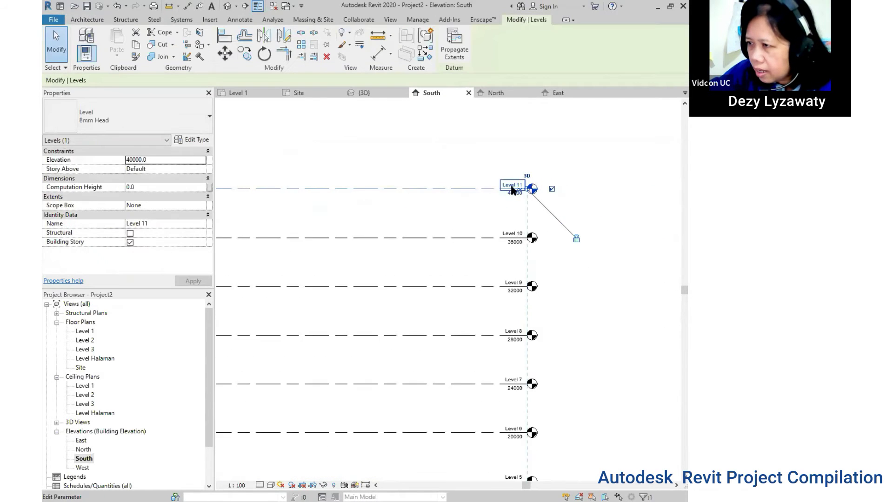
drag(520, 206, 525, 191)
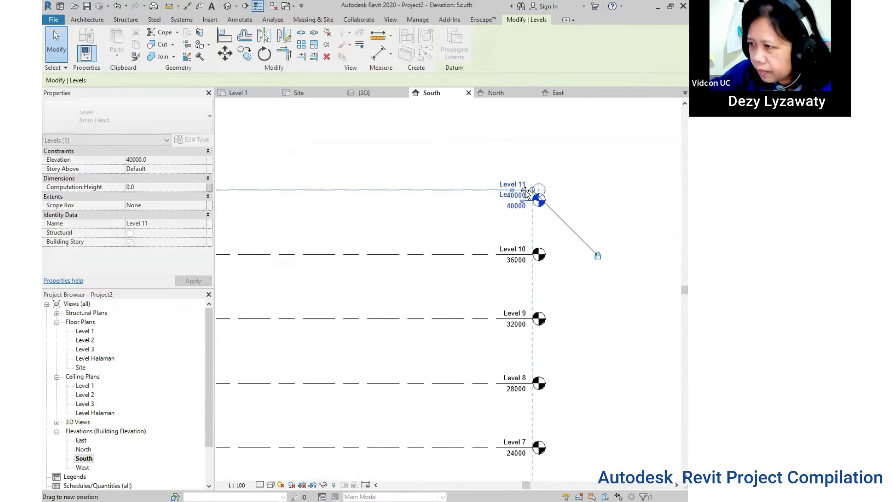
click(521, 182)
key(End)
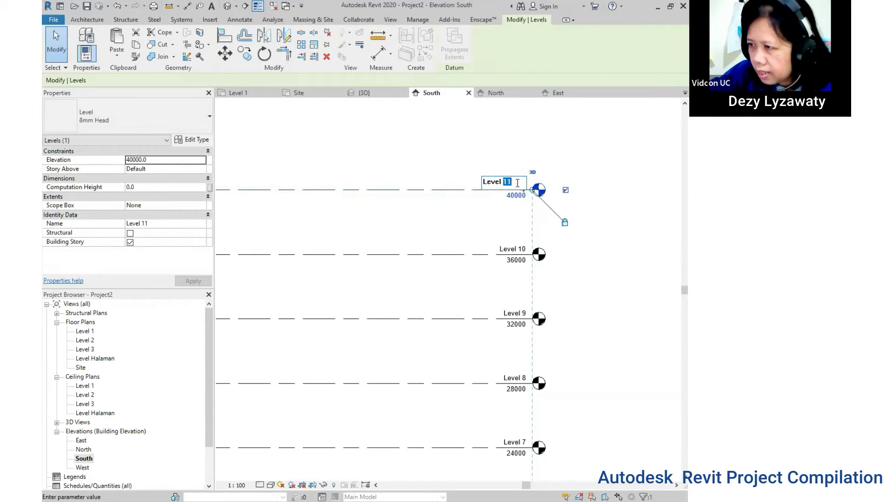
key(BackSpace)
key(BackSpace)
text(Atap)
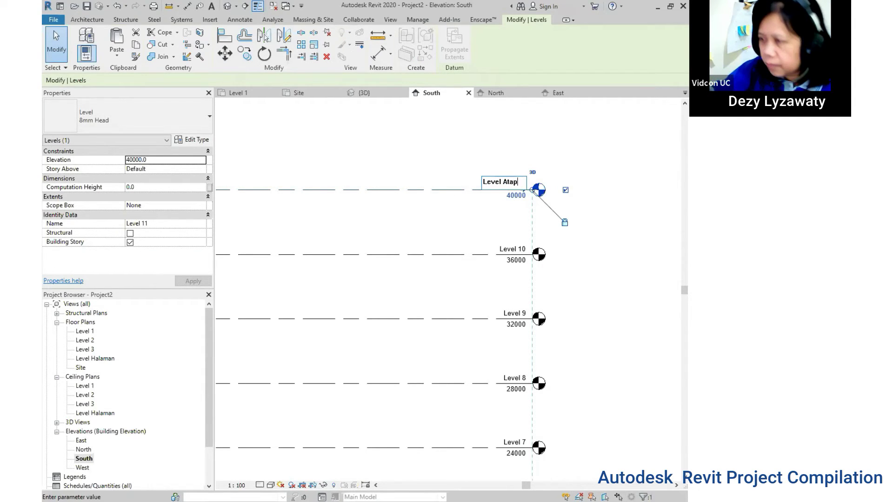
key(Return)
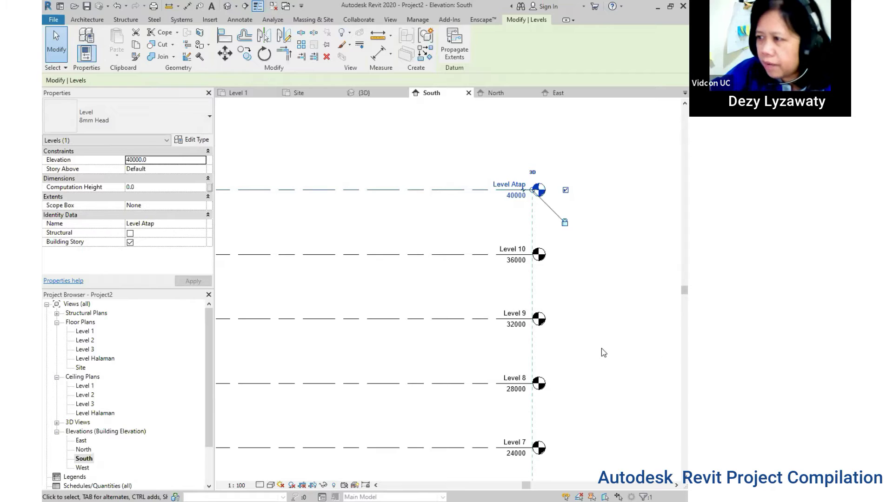
click(601, 347)
scroll(551, 334, down, 4)
middle_drag(551, 333, 519, 227)
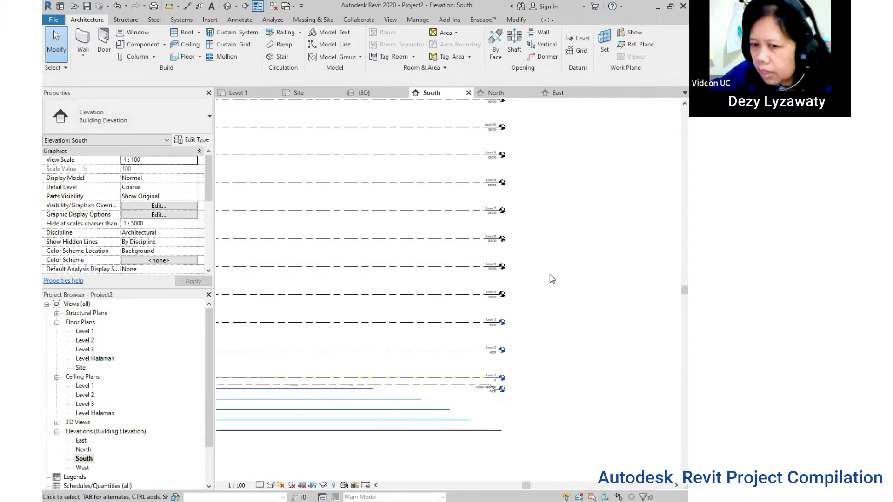
middle_drag(557, 303, 546, 312)
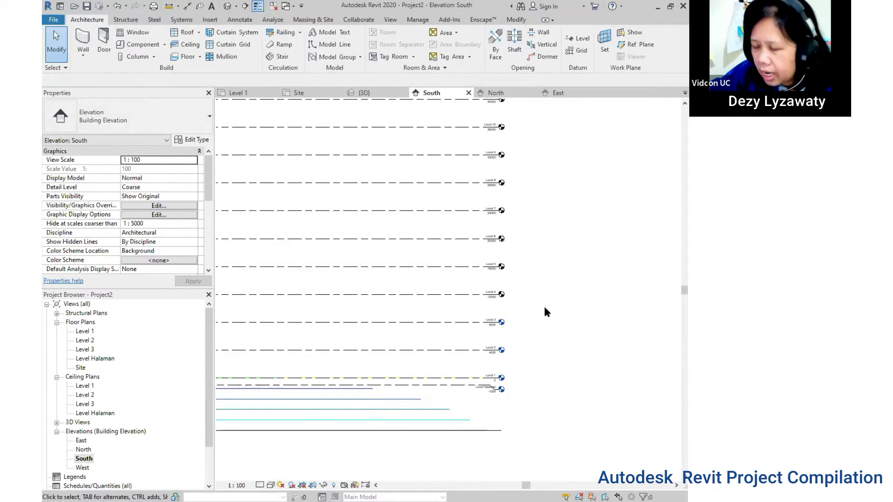
scroll(581, 358, up, 3)
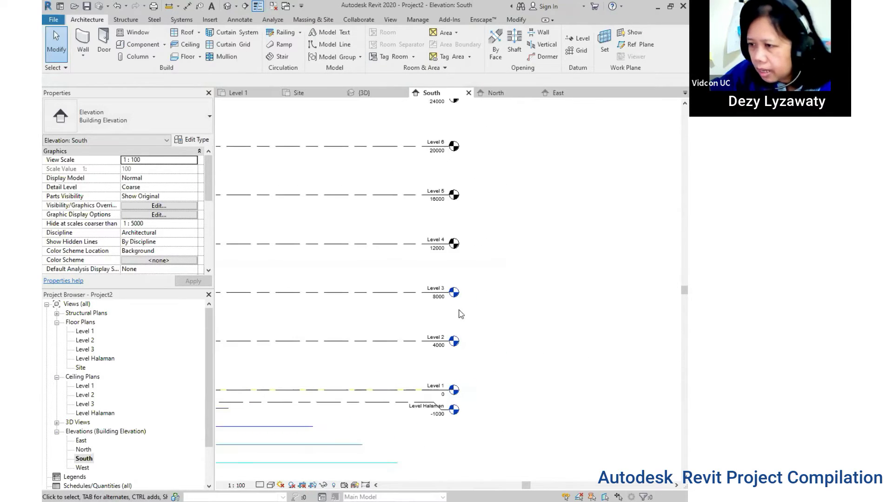
click(454, 292)
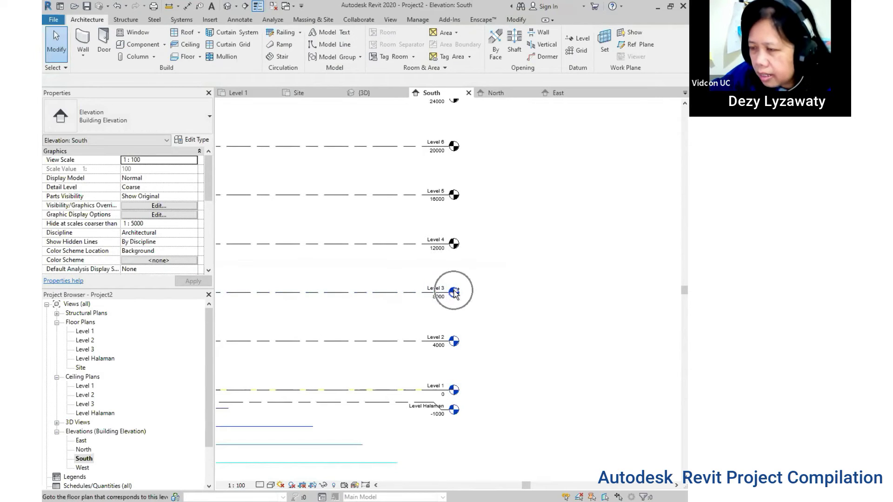
click(455, 247)
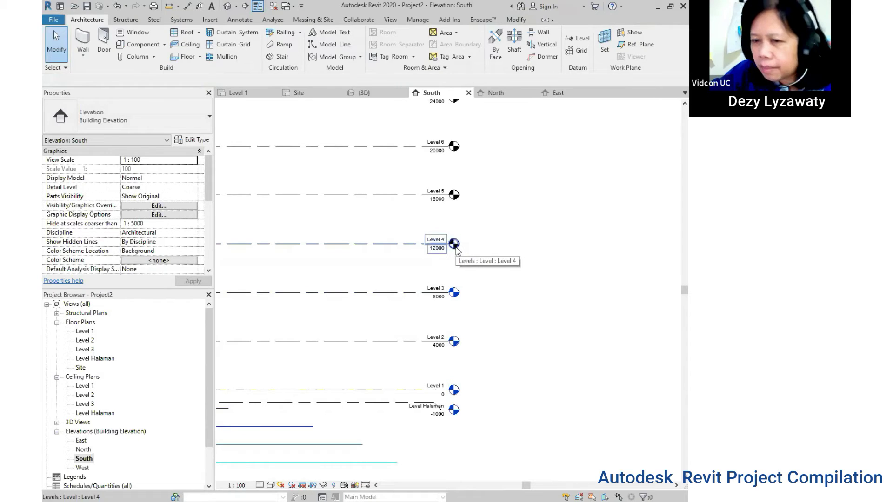
key(Escape)
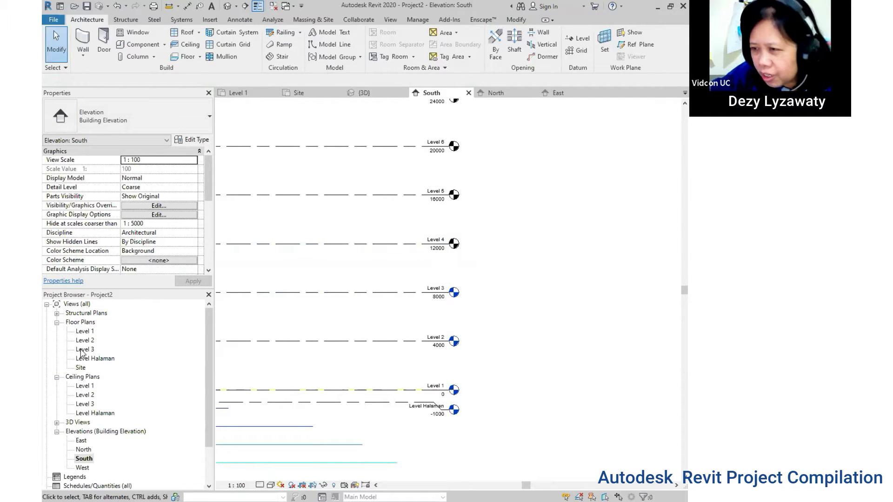
drag(80, 345, 93, 345)
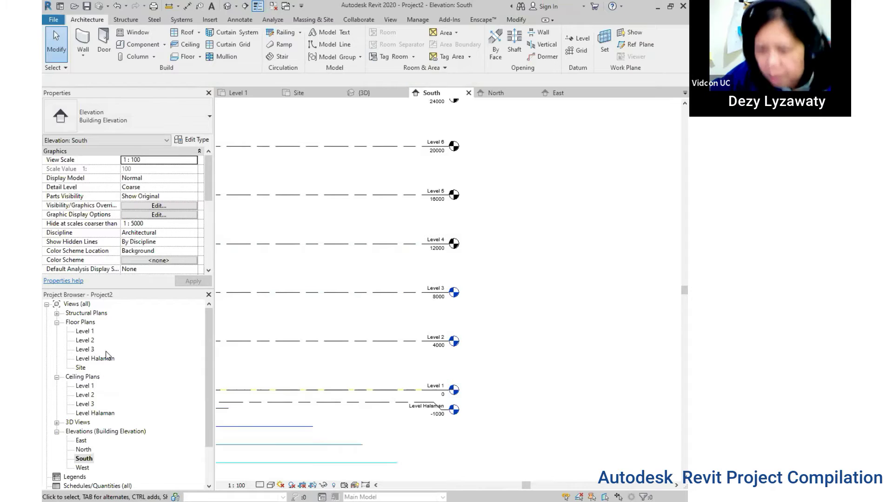
click(457, 413)
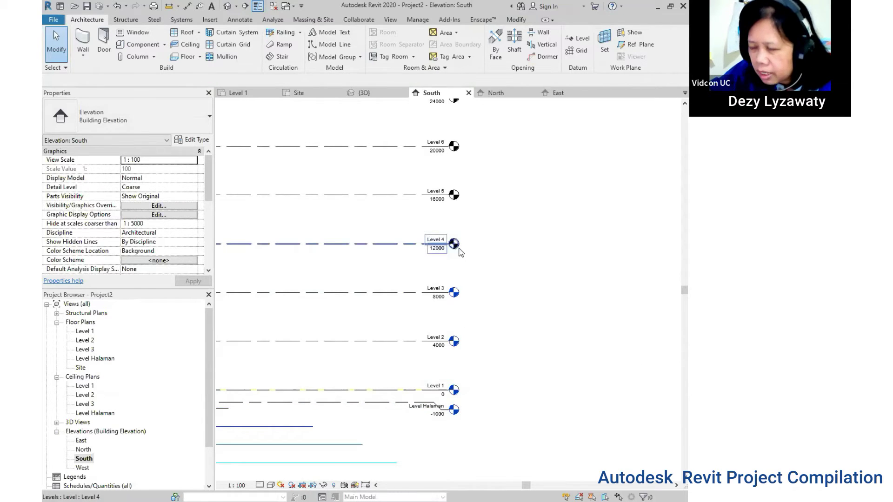
scroll(460, 253, down, 3)
scroll(474, 277, down, 2)
middle_drag(508, 358, 492, 338)
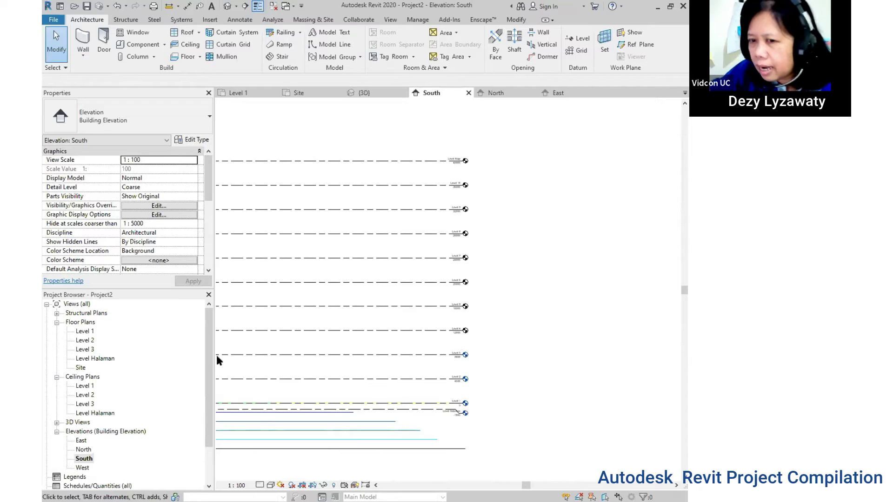
click(84, 330)
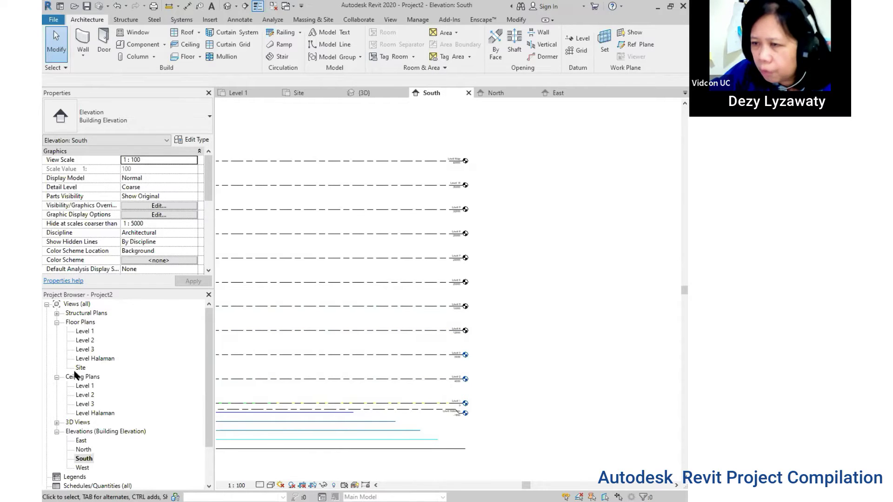
click(498, 135)
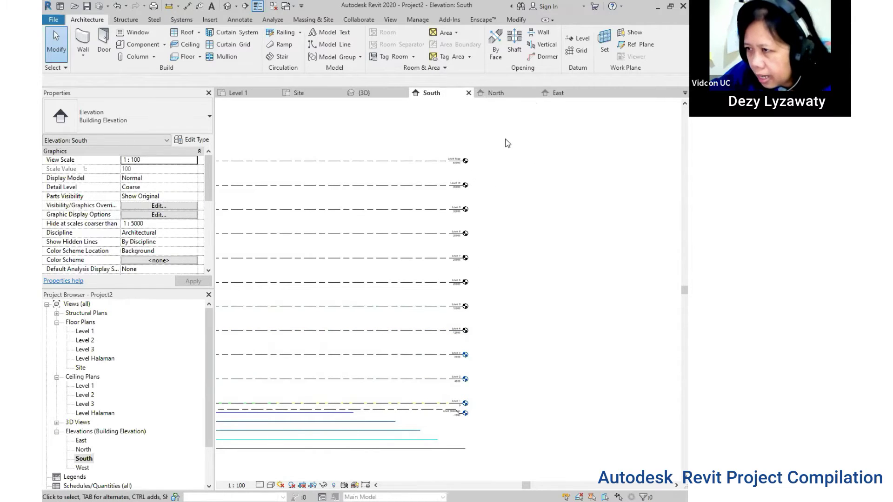
Select the upper eight levels and start creating new floor plan views.
drag(508, 138, 423, 344)
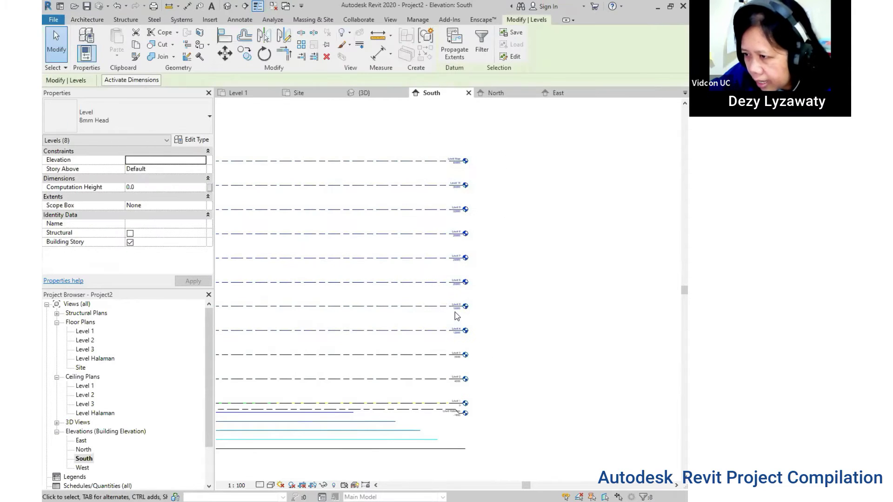
click(395, 22)
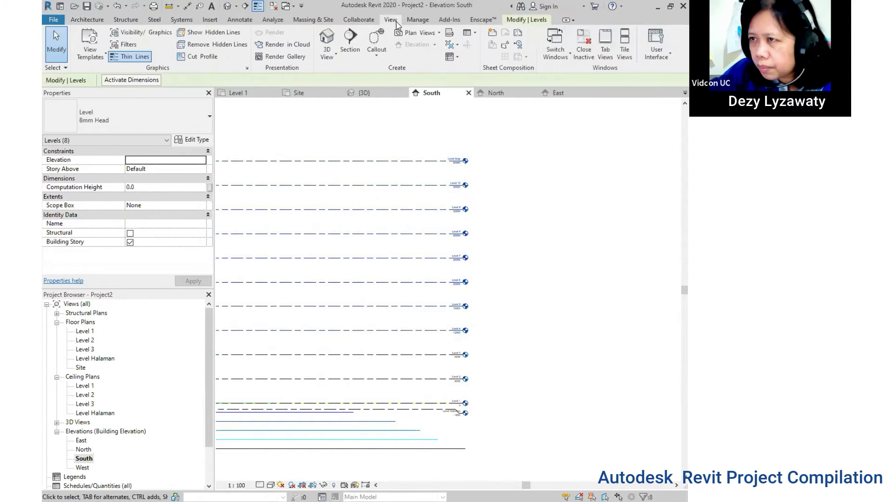
click(439, 33)
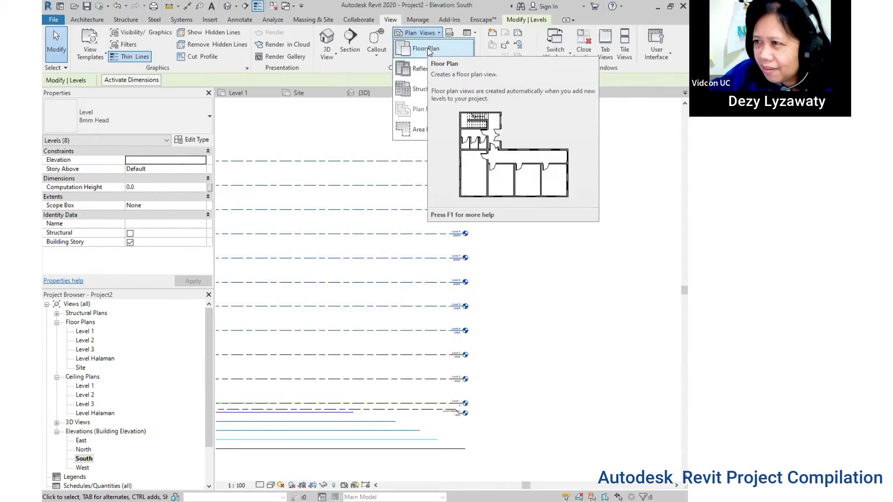
click(428, 48)
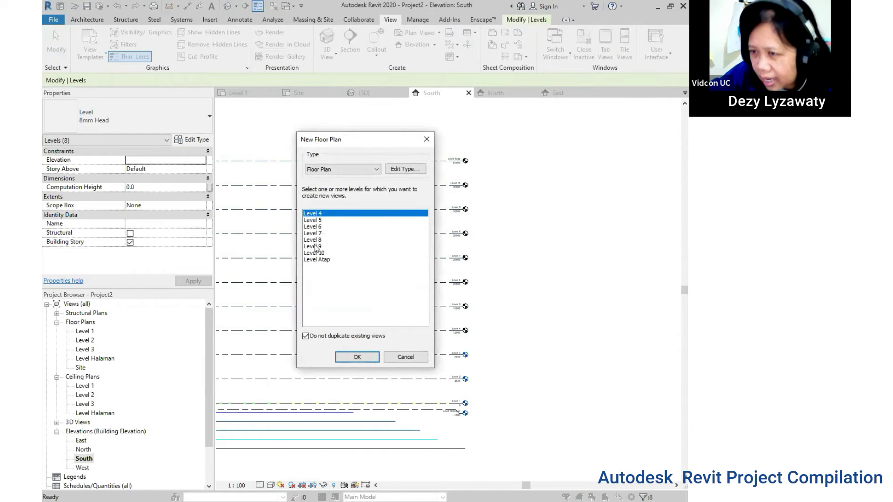
In the New Floor Plan list, pick Levels 5 through 10, including Level 8, and Level Atap.
ctrl+click(319, 221)
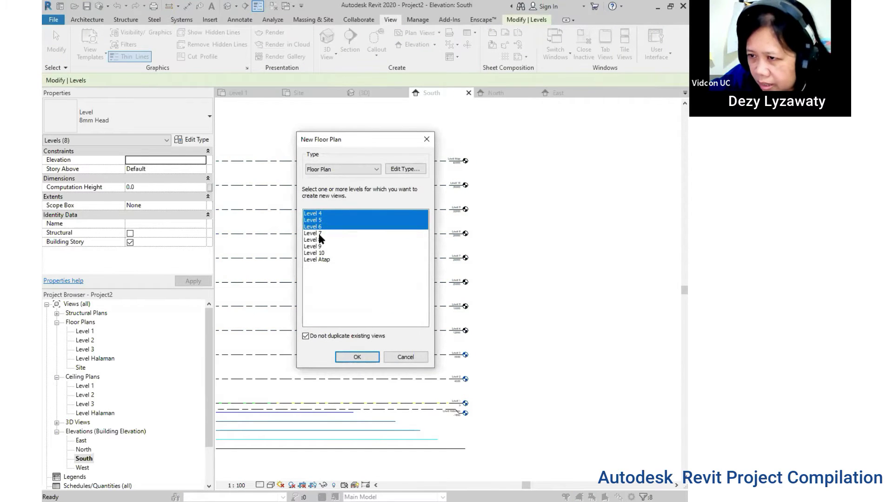
ctrl+click(319, 233)
ctrl+click(319, 246)
ctrl+click(315, 253)
ctrl+click(319, 259)
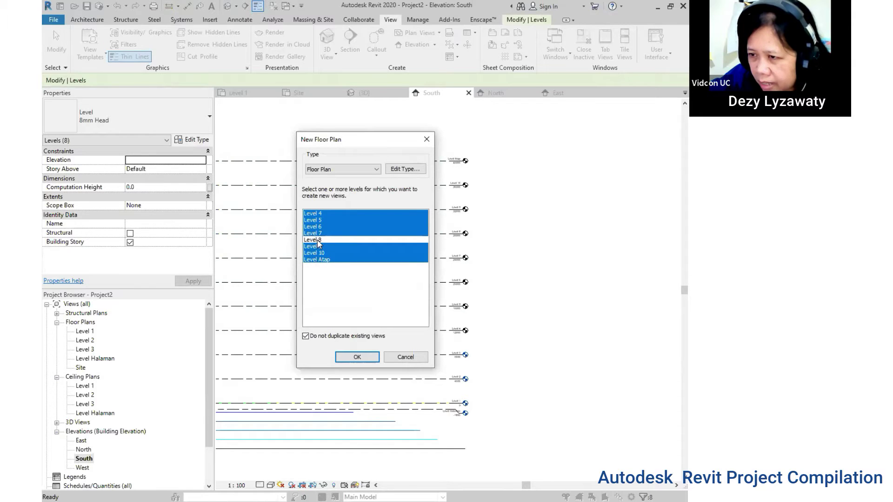
ctrl+click(318, 240)
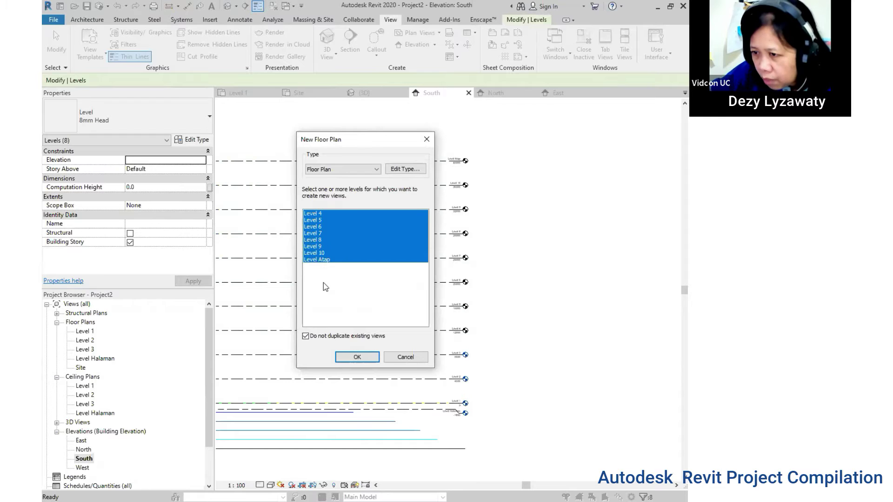
Create floor plans for Level 4 through Level Atap.
click(358, 357)
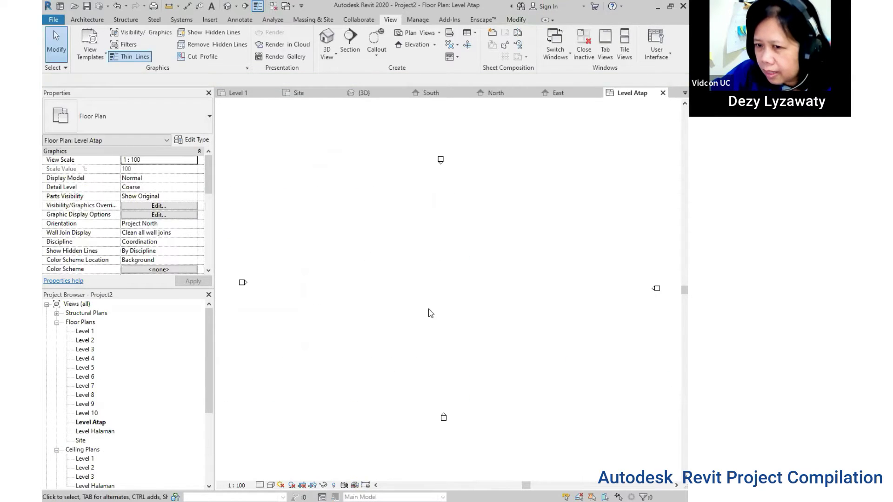
mouse_move(207, 364)
mouse_down()
mouse_move(209, 408)
mouse_move(211, 368)
mouse_up()
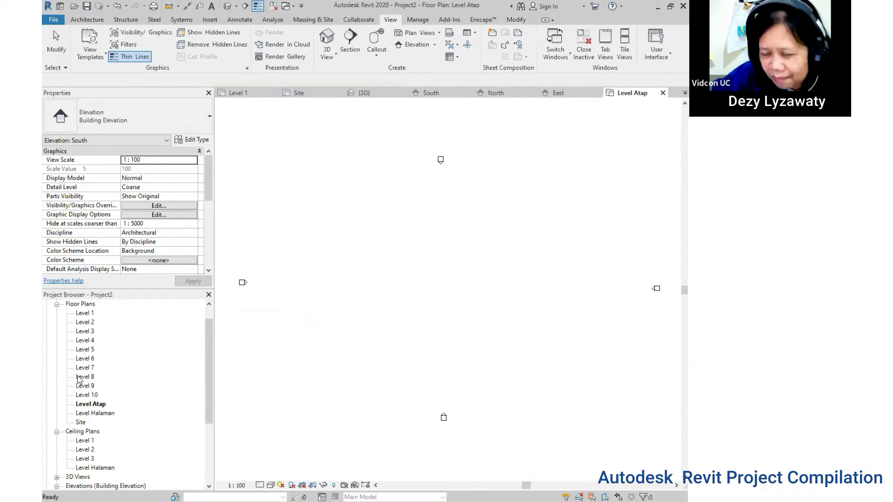
drag(209, 368, 209, 426)
Open the South elevation and frame it so all levels are visible.
click(84, 413)
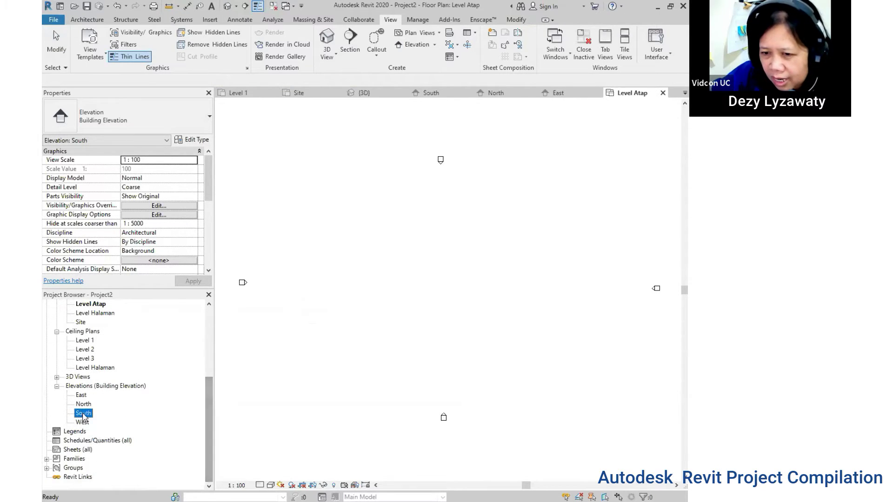
double_click(83, 414)
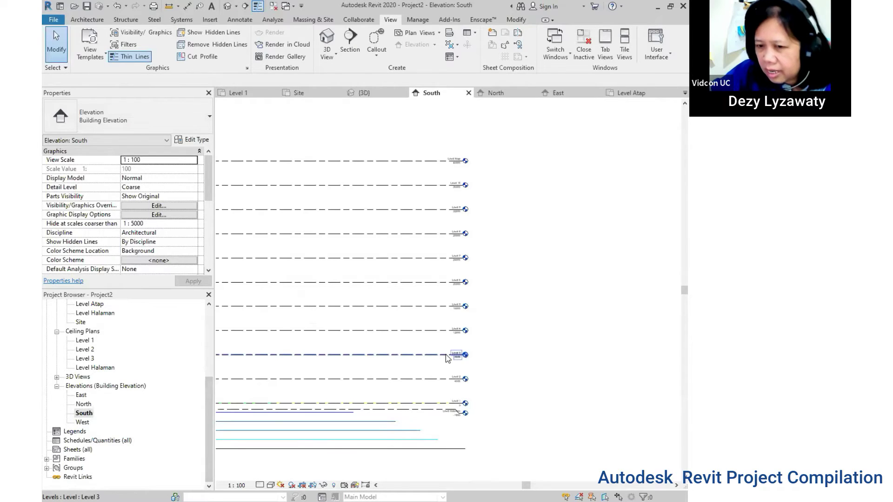
scroll(505, 346, up, 2)
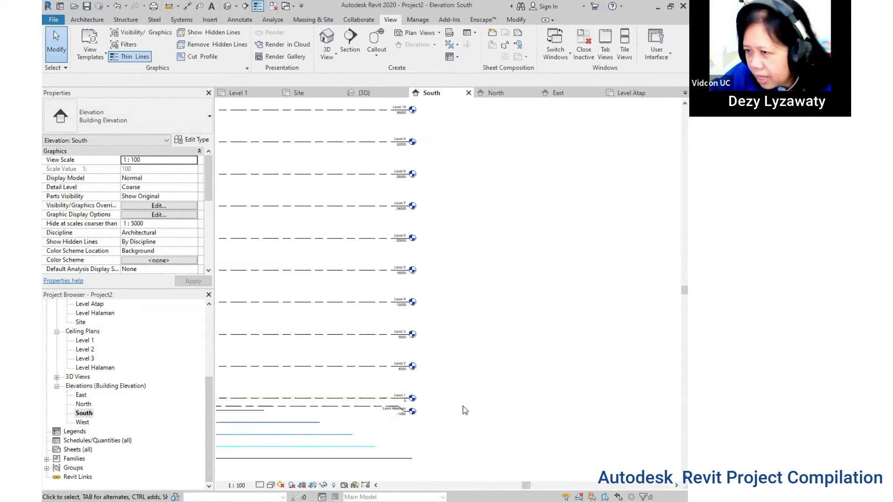
scroll(462, 406, up, 1)
scroll(480, 241, down, 2)
scroll(486, 239, down, 2)
middle_drag(486, 239, 584, 274)
middle_drag(634, 296, 592, 289)
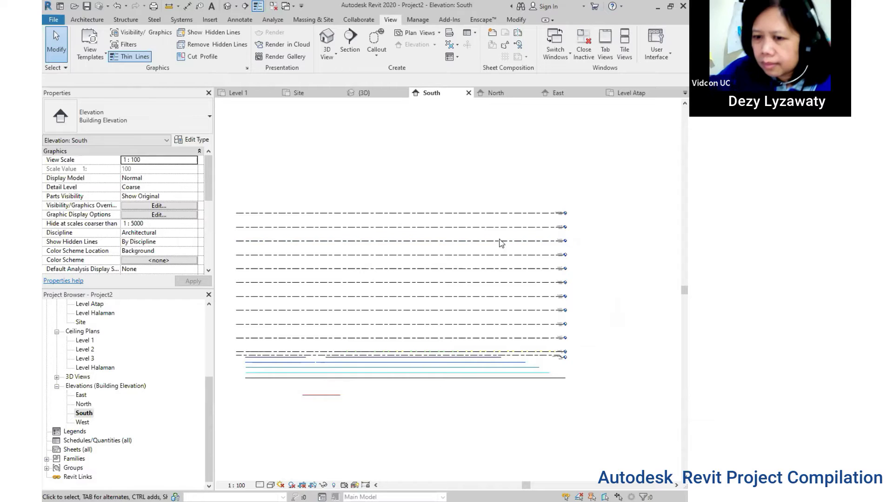
Return to the default 3D view of the contour site and begin a new Toposurface from Massing & Site.
click(327, 44)
scroll(462, 361, down, 2)
scroll(498, 428, down, 2)
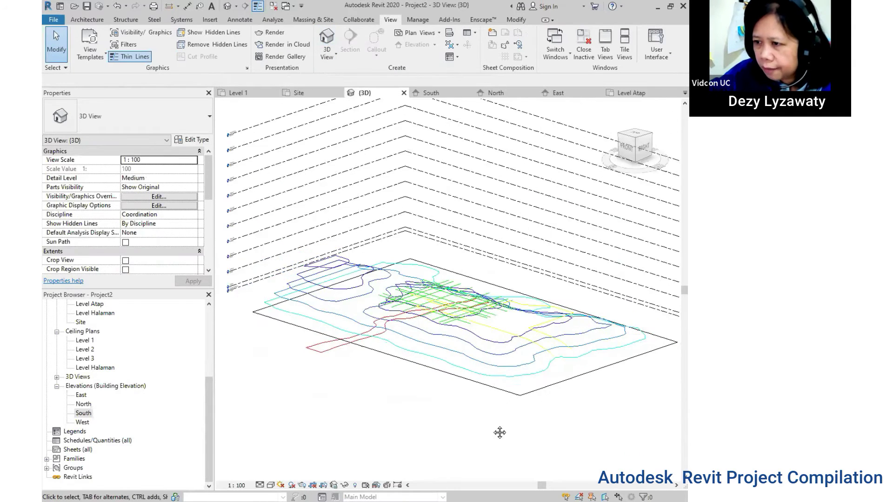
middle_drag(498, 428, 546, 434)
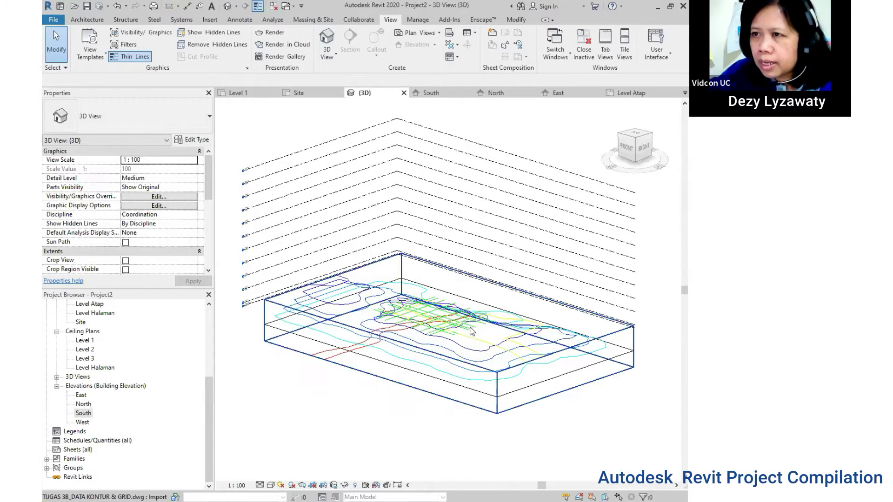
click(311, 18)
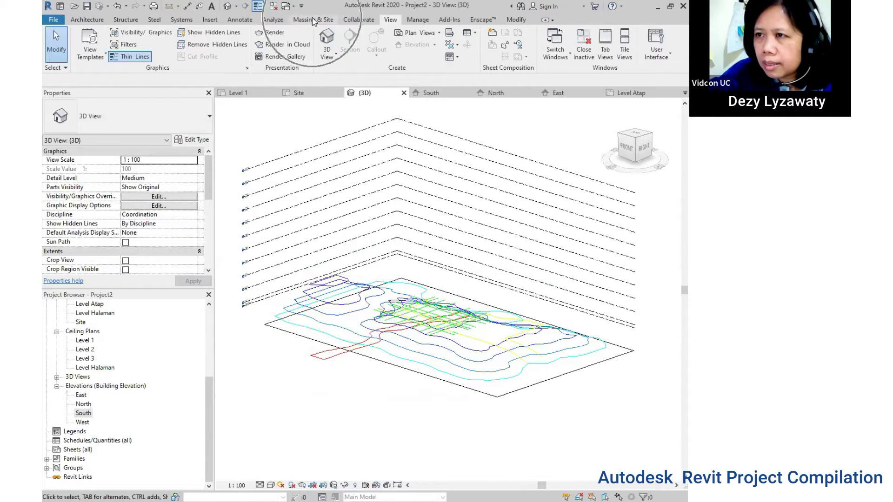
click(281, 46)
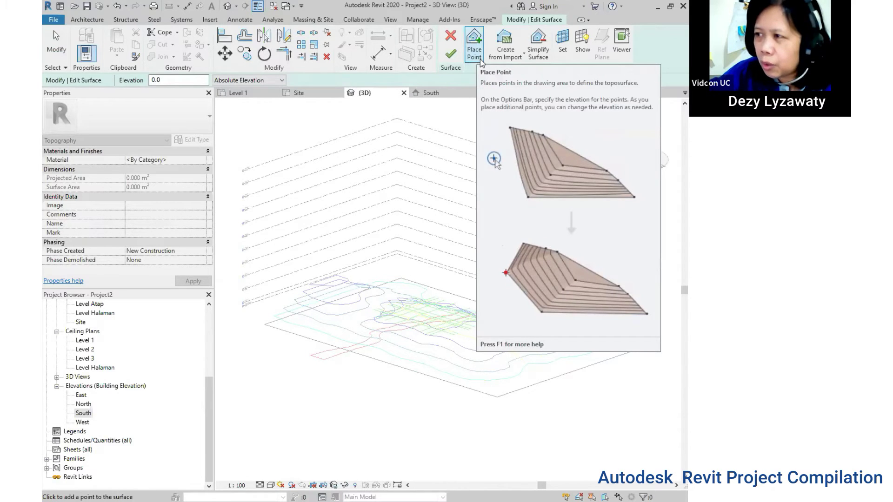
Generate toposurface points from the imported contour DWG, excluding layers 0, Defpoints and Grid Bangunan.
click(525, 54)
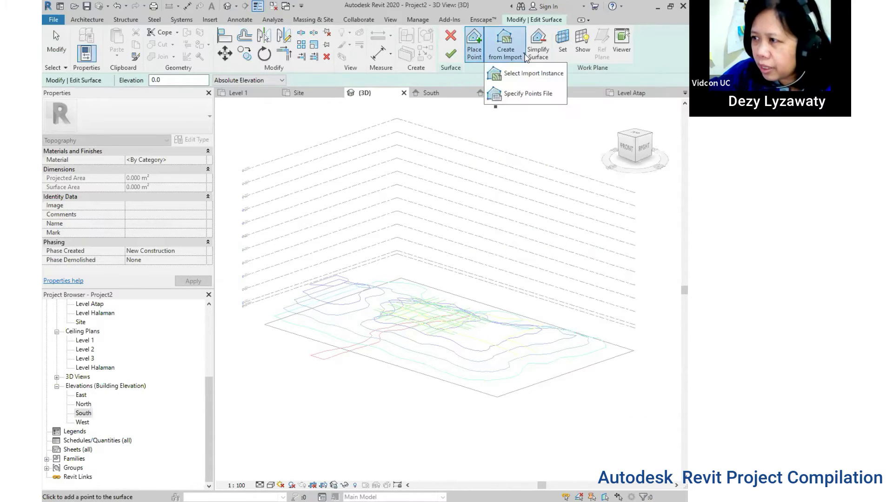
click(540, 74)
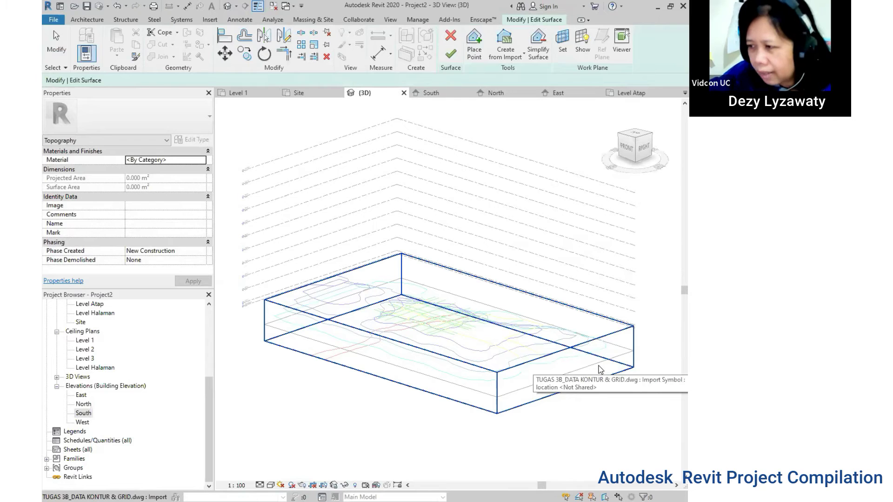
click(600, 369)
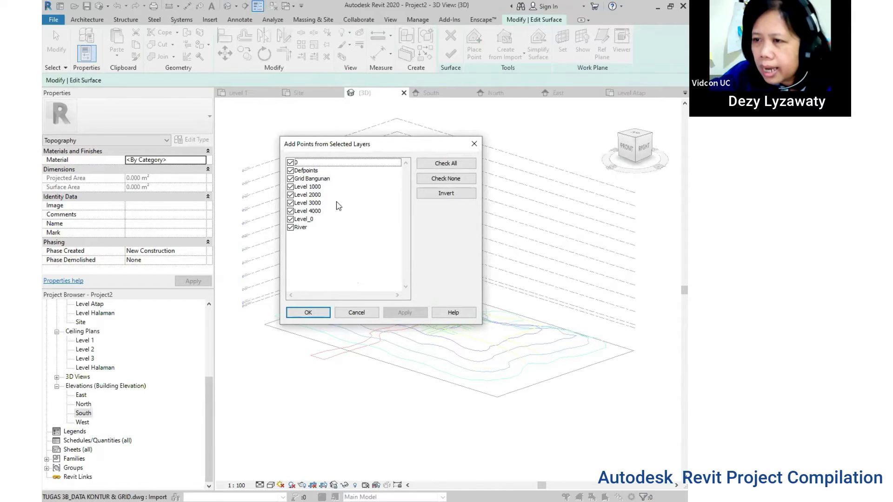
click(291, 170)
click(290, 179)
click(290, 162)
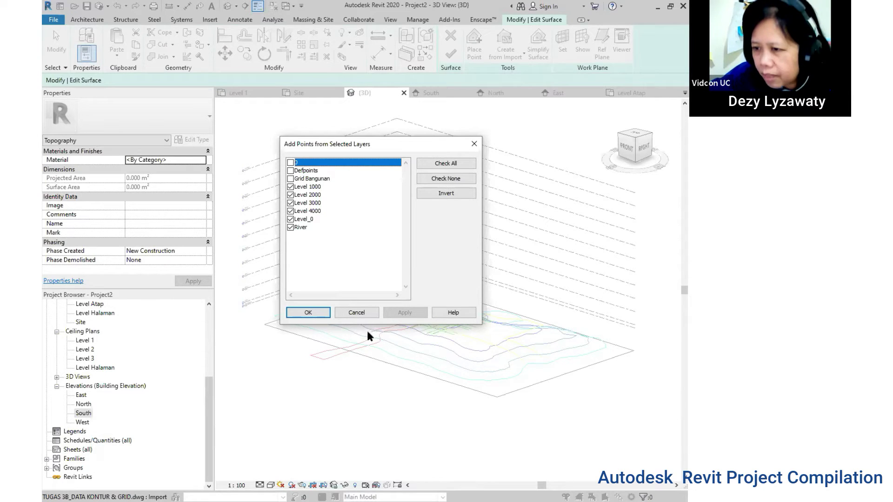
click(321, 313)
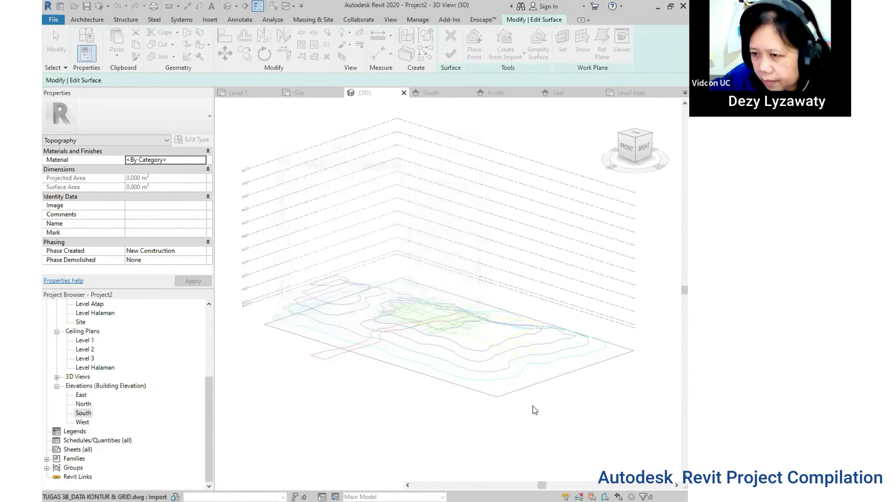
Inspect the generated contour points and finish the toposurface.
mouse_move(455, 408)
shift+middle_down()
mouse_move(593, 284)
mouse_move(393, 412)
mouse_move(347, 347)
shift+middle_up()
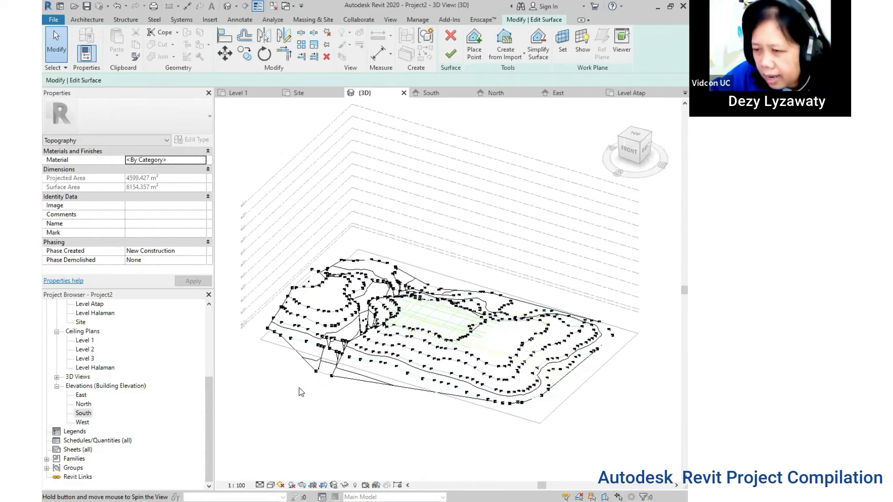
scroll(347, 351, up, 2)
scroll(353, 330, up, 1)
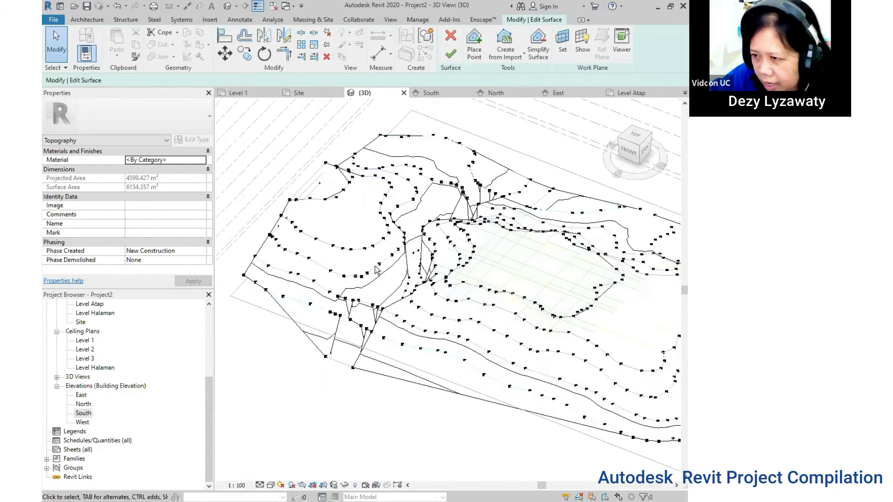
scroll(363, 304, up, 2)
mouse_move(387, 280)
shift+middle_down()
mouse_move(465, 276)
mouse_move(527, 335)
mouse_move(455, 60)
shift+middle_up()
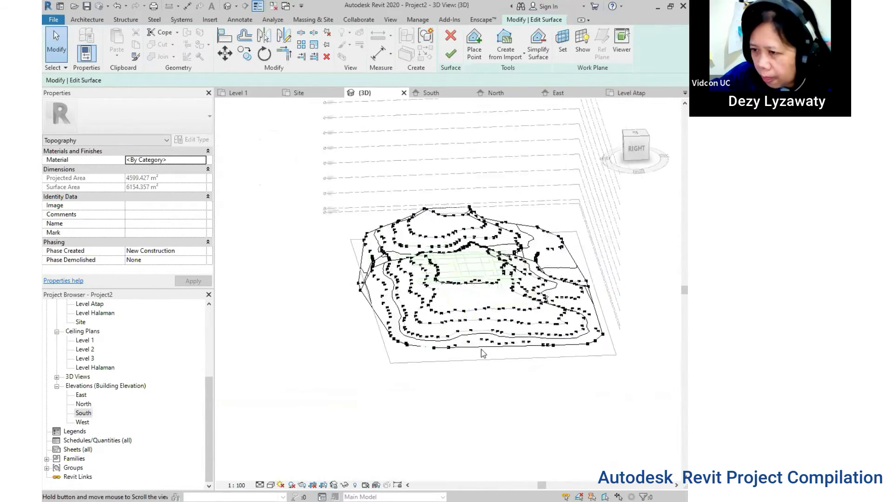
click(451, 56)
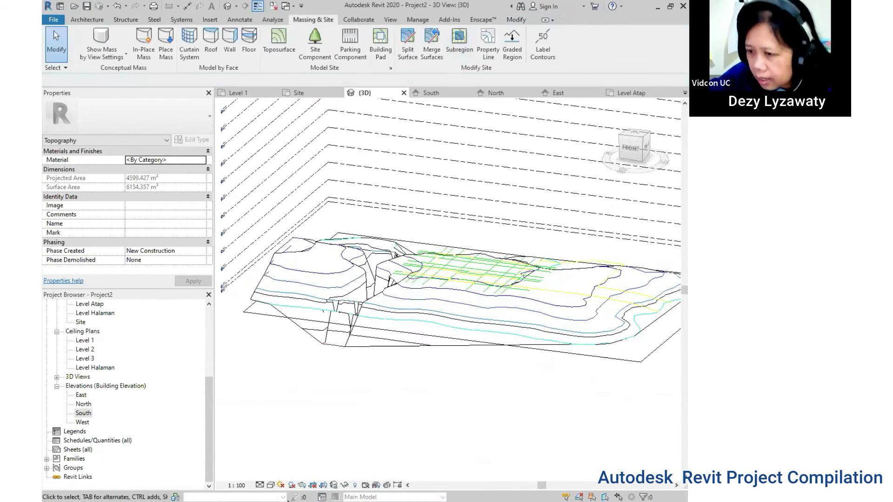
Set the 3D view's visual style to Shaded.
click(274, 486)
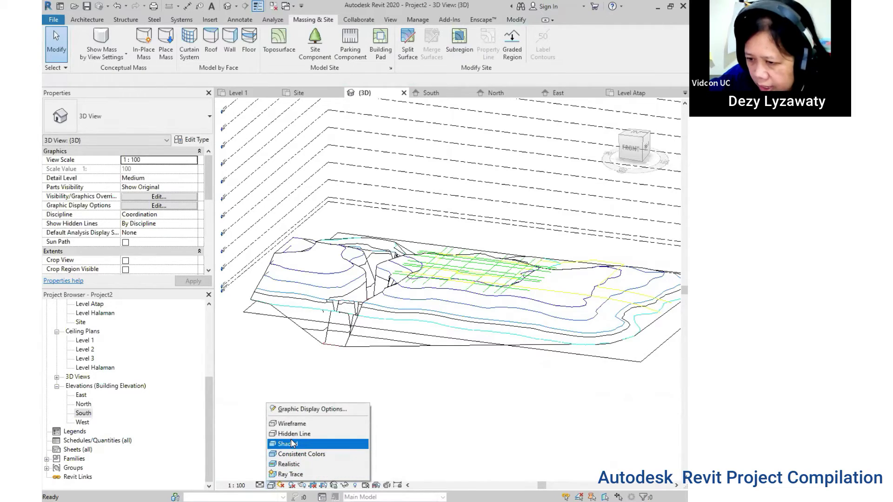
click(287, 444)
scroll(416, 344, up, 4)
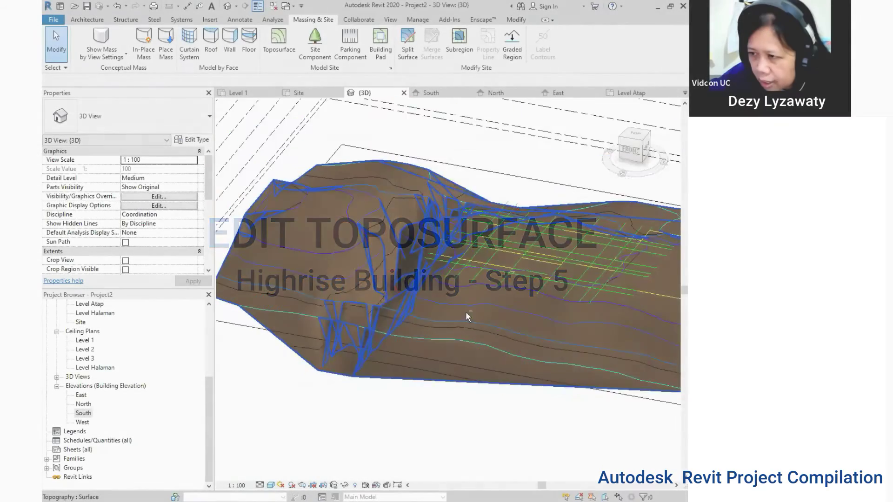
mouse_move(467, 316)
shift+middle_down()
mouse_move(400, 318)
mouse_move(461, 362)
mouse_move(338, 332)
mouse_move(424, 405)
mouse_move(392, 417)
mouse_move(378, 412)
mouse_move(389, 357)
shift+middle_up()
Select the toposurface, enter Edit Surface, and zoom in on its edge points.
scroll(389, 355, up, 2)
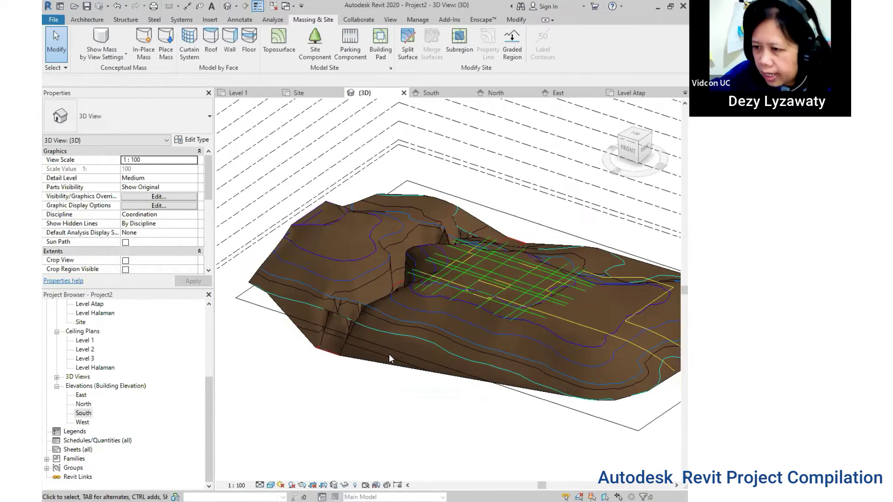
scroll(390, 355, up, 2)
click(390, 355)
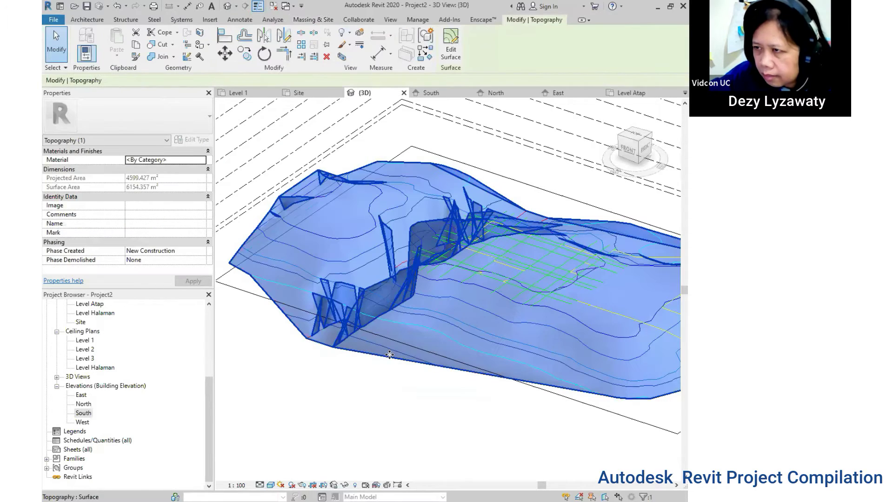
click(452, 62)
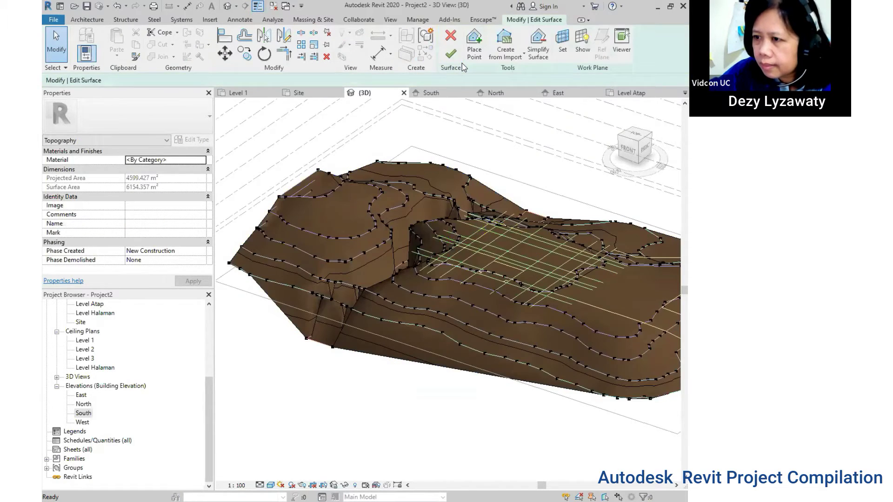
scroll(310, 371, up, 2)
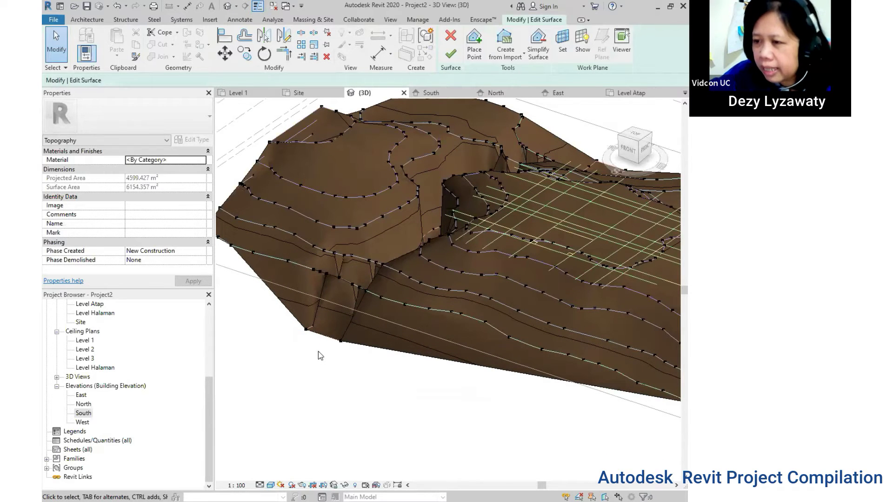
scroll(346, 368, up, 1)
scroll(346, 370, up, 1)
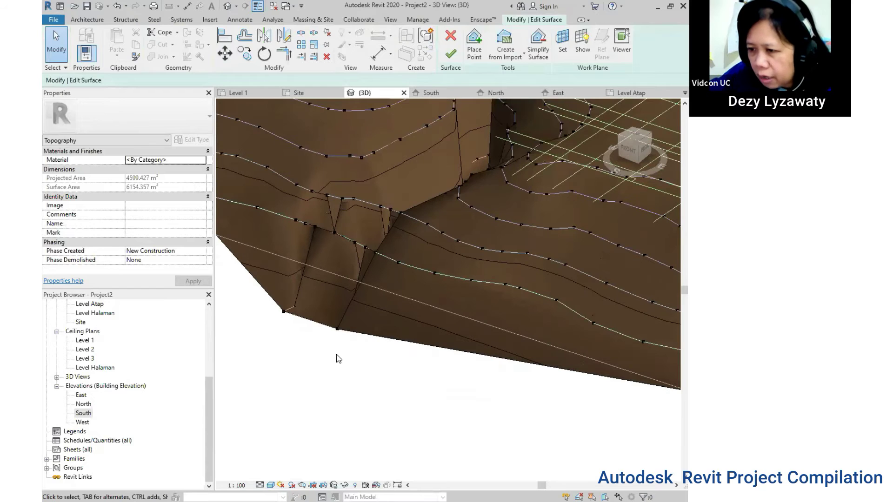
Copy the -12500.0 elevation from a boundary point at the terrain edge.
click(339, 336)
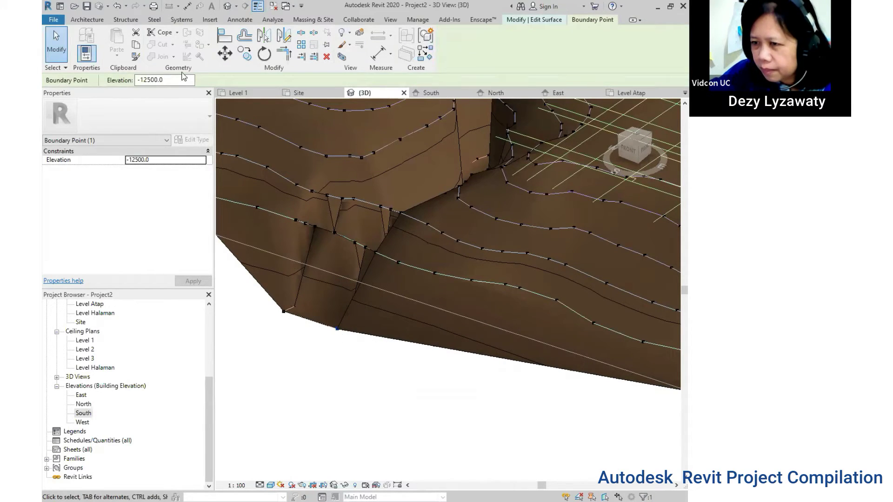
click(168, 83)
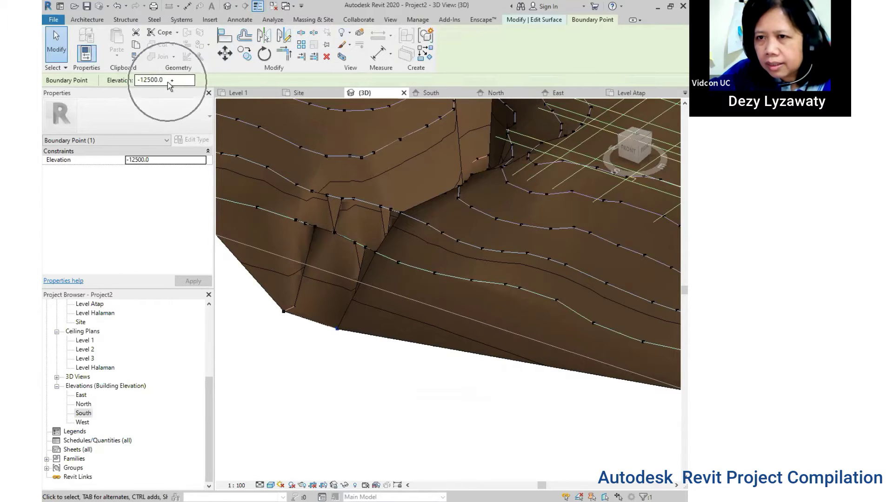
drag(167, 82, 136, 81)
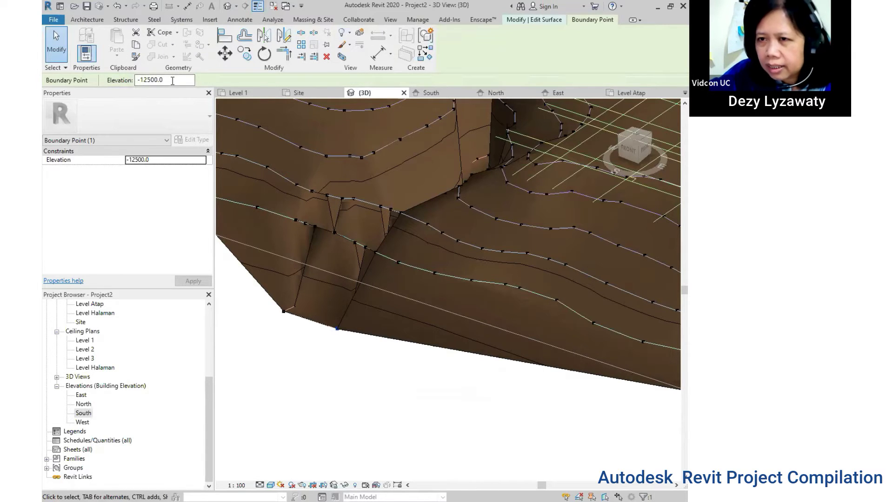
right_click(152, 81)
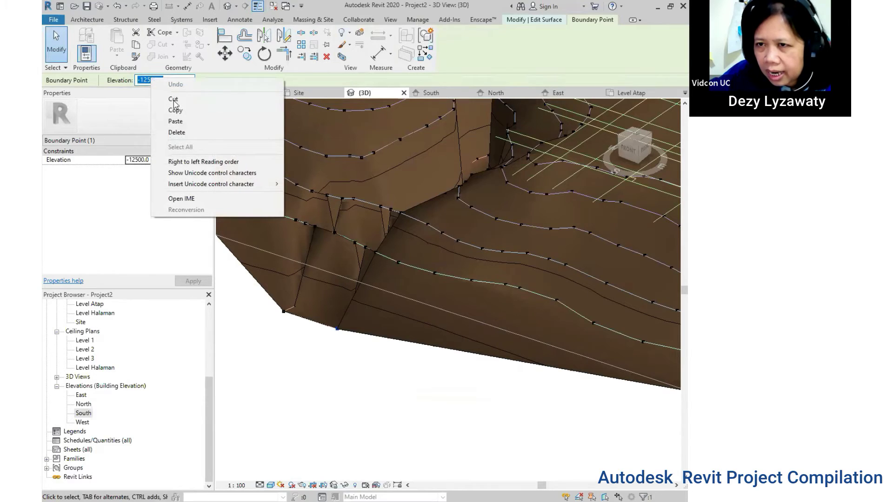
click(175, 110)
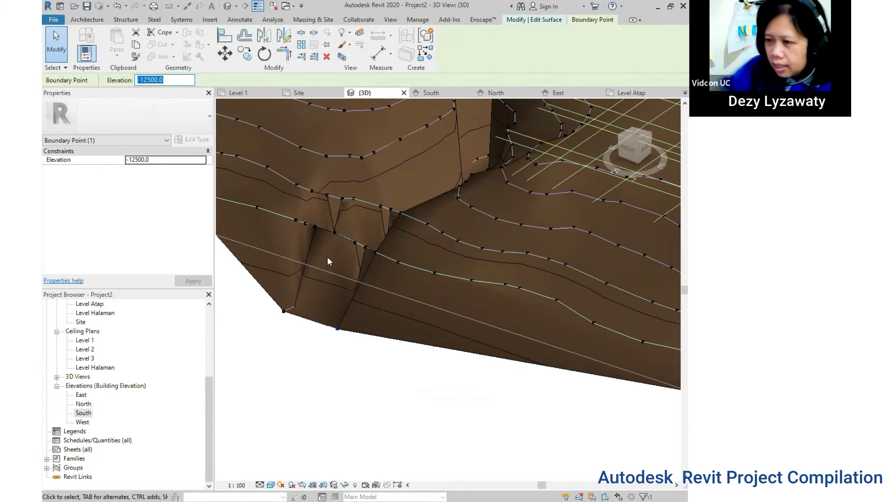
Lower the first gully's interior contour points to -12500.0 elevation.
click(353, 244)
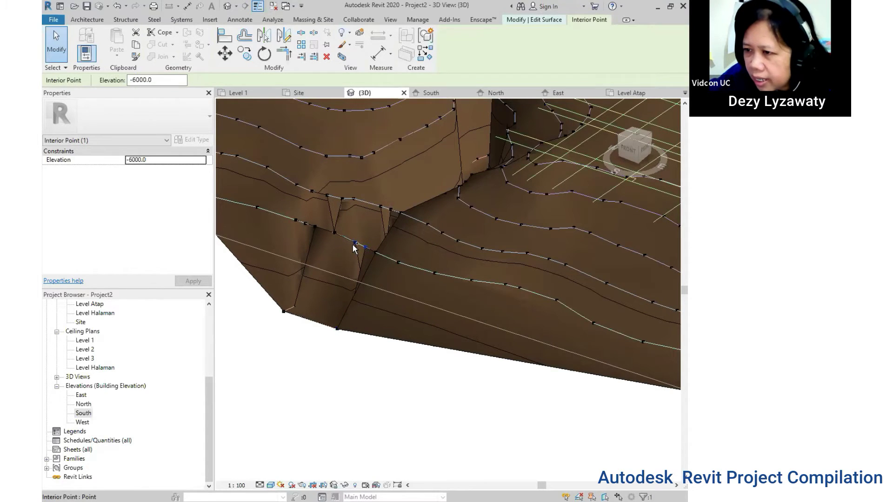
ctrl+click(334, 232)
ctrl+click(315, 226)
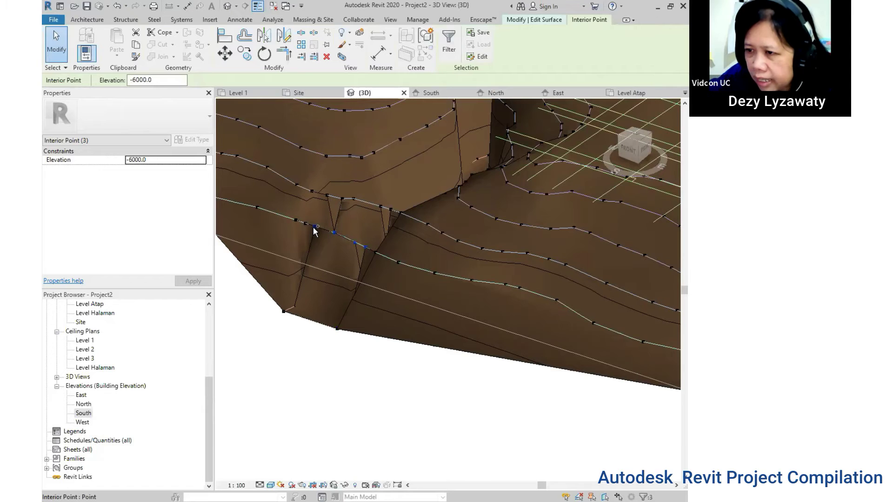
ctrl+click(306, 225)
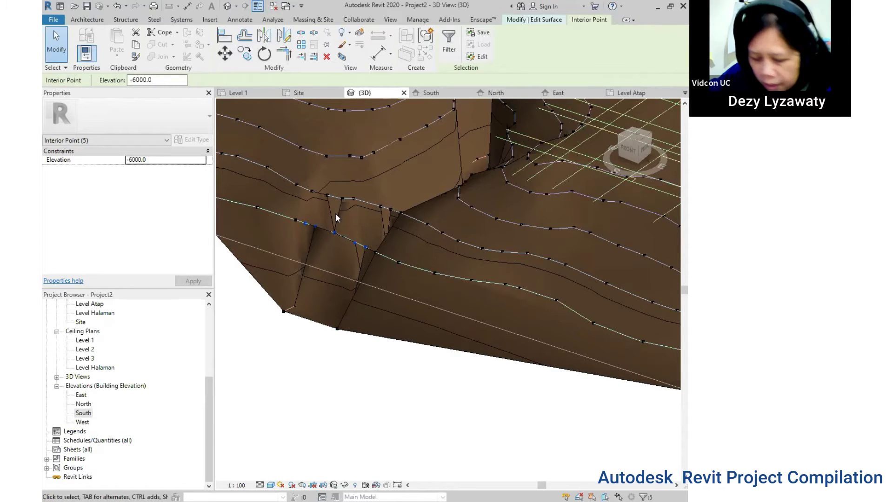
ctrl+click(342, 199)
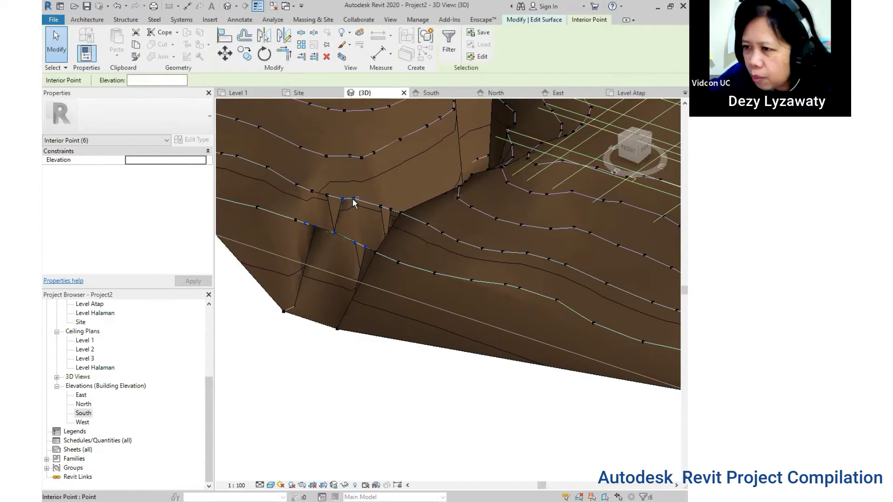
ctrl+click(380, 206)
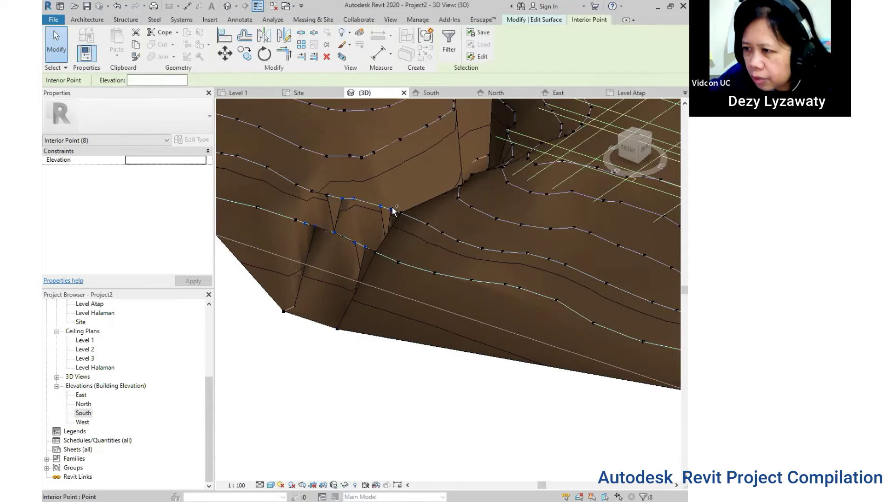
ctrl+click(328, 196)
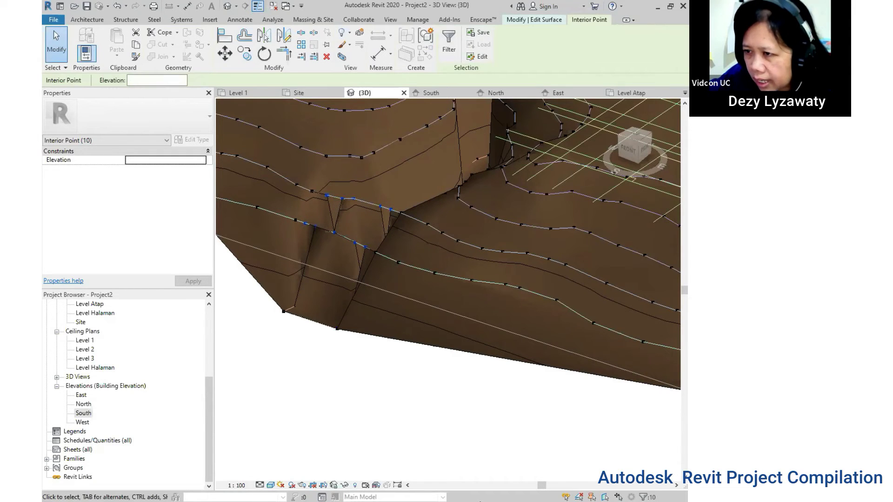
click(138, 82)
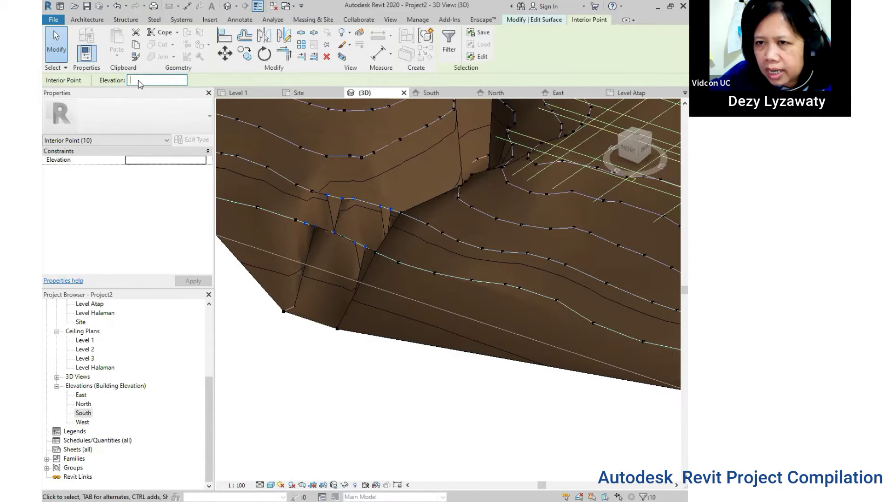
right_click(138, 81)
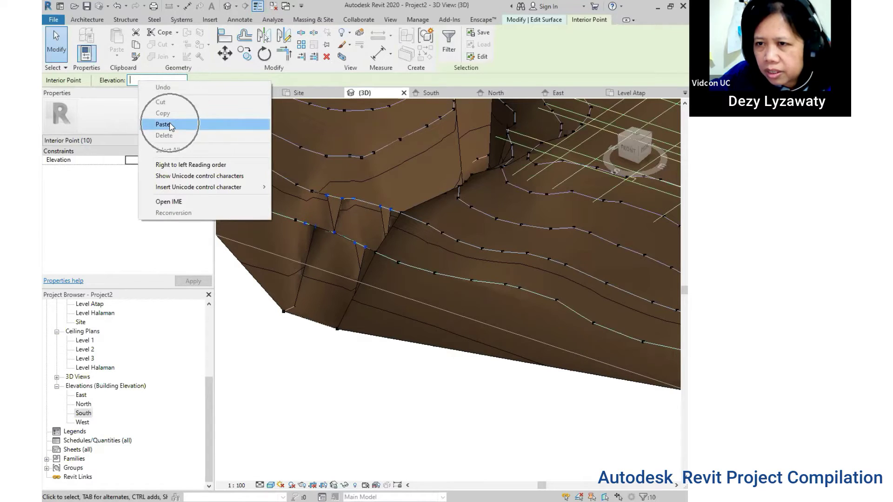
click(163, 125)
click(410, 401)
Copy the -12500.0 elevation from the second gully's bottom boundary point.
mouse_move(359, 320)
shift+middle_down()
mouse_move(356, 305)
mouse_move(269, 284)
mouse_move(464, 303)
mouse_move(415, 311)
mouse_move(457, 307)
mouse_move(405, 371)
mouse_move(163, 90)
mouse_move(174, 82)
shift+middle_up()
scroll(502, 279, up, 2)
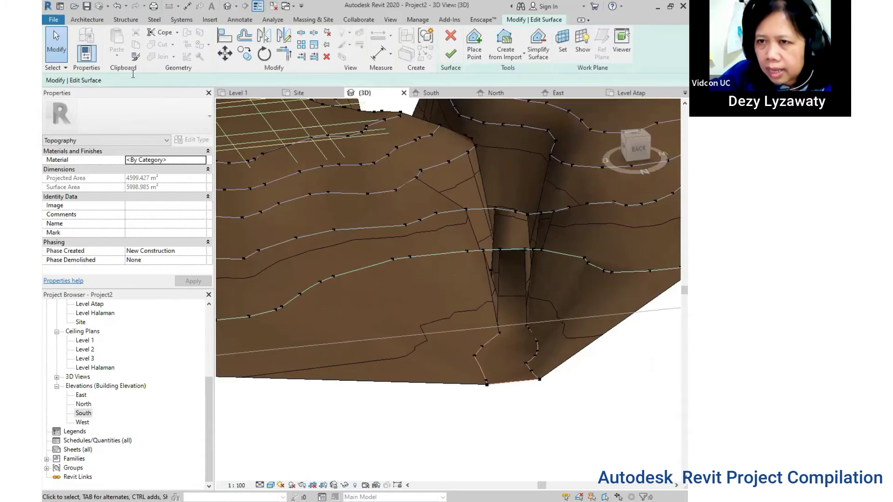
middle_drag(502, 279, 428, 249)
click(402, 365)
right_click(158, 84)
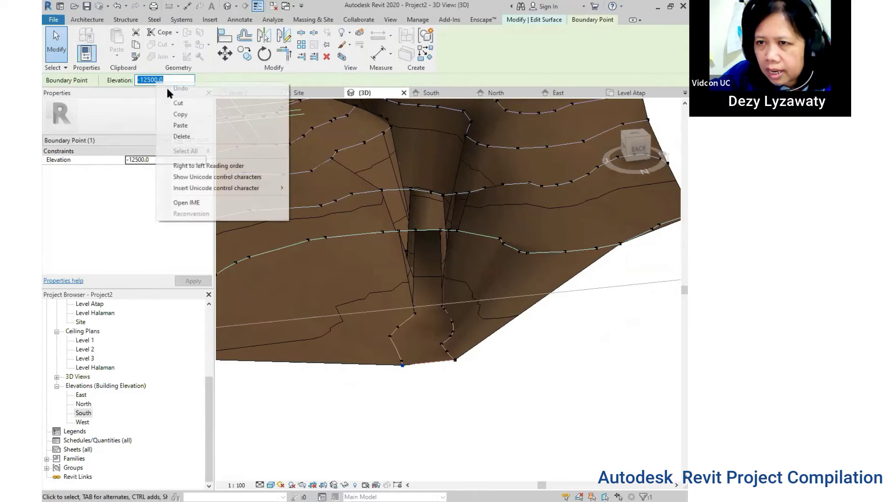
click(179, 114)
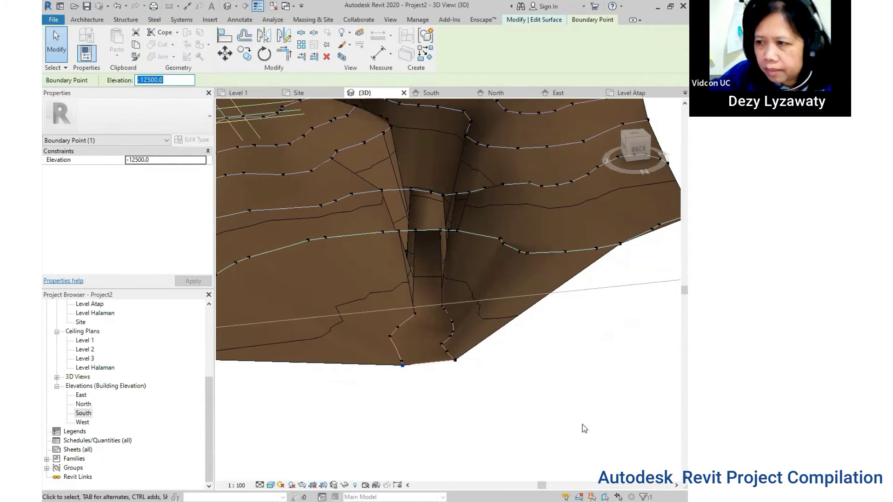
Lower the second gully's interior contour points to -12500.0 elevation.
click(403, 235)
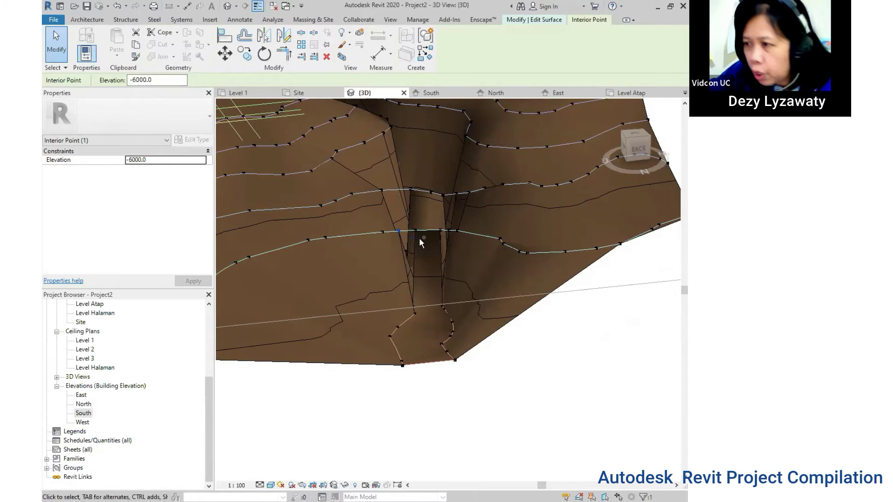
ctrl+click(414, 230)
ctrl+click(448, 230)
ctrl+click(432, 192)
ctrl+click(455, 193)
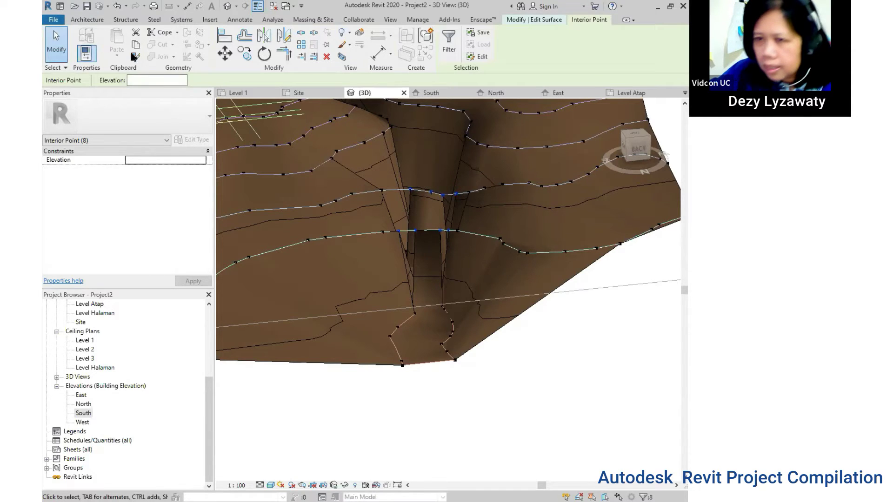
click(147, 80)
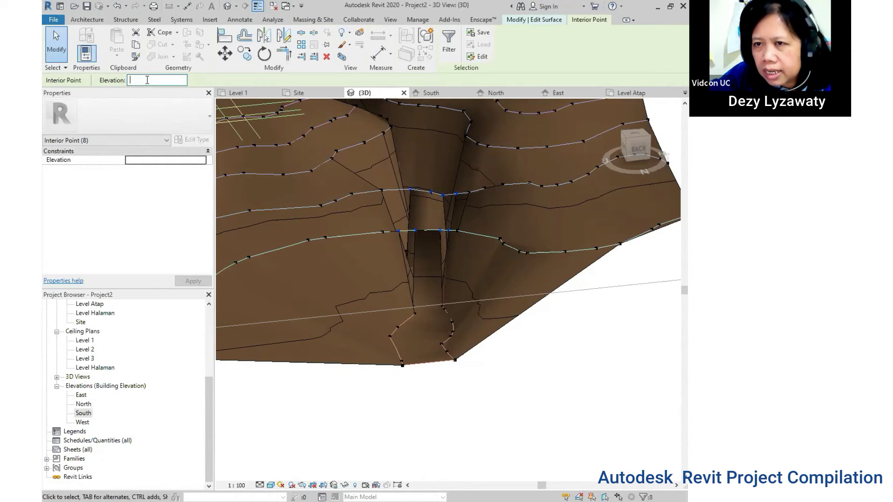
right_click(147, 80)
click(168, 123)
click(517, 332)
mouse_move(517, 332)
shift+middle_down()
mouse_move(328, 298)
mouse_move(493, 292)
mouse_move(369, 286)
mouse_move(579, 305)
mouse_move(446, 283)
mouse_move(311, 372)
shift+middle_up()
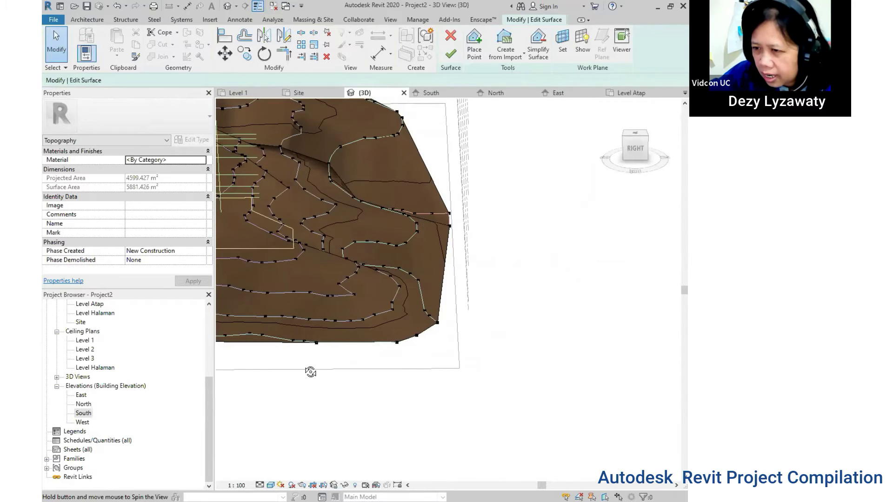
Orbit and zoom the 3D view to inspect the reshaped terrain.
shift+middle_drag(255, 369, 257, 340)
mouse_move(256, 332)
shift+middle_down()
mouse_move(446, 60)
mouse_move(477, 413)
mouse_move(472, 365)
mouse_move(512, 321)
mouse_move(528, 270)
mouse_move(601, 295)
mouse_move(615, 335)
mouse_move(597, 350)
mouse_move(489, 362)
mouse_move(448, 353)
mouse_move(514, 352)
mouse_move(465, 345)
mouse_move(404, 80)
shift+middle_up()
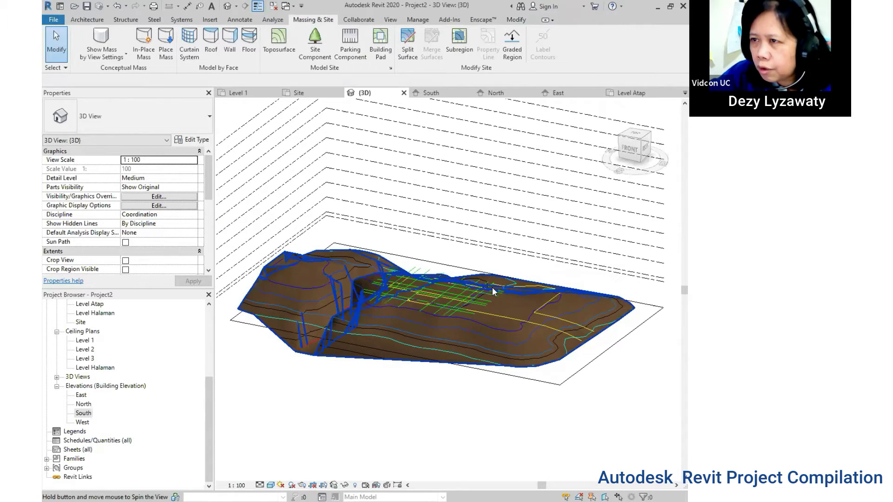
shift+middle_drag(492, 286, 440, 350)
scroll(428, 314, up, 1)
scroll(428, 314, down, 2)
scroll(431, 313, up, 4)
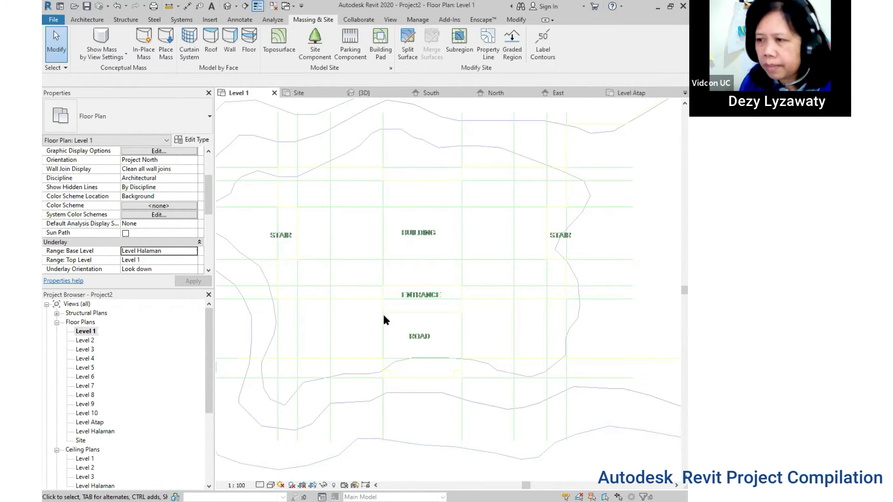
Create an in-place mass named BUILDING and enter its mass editor.
click(153, 61)
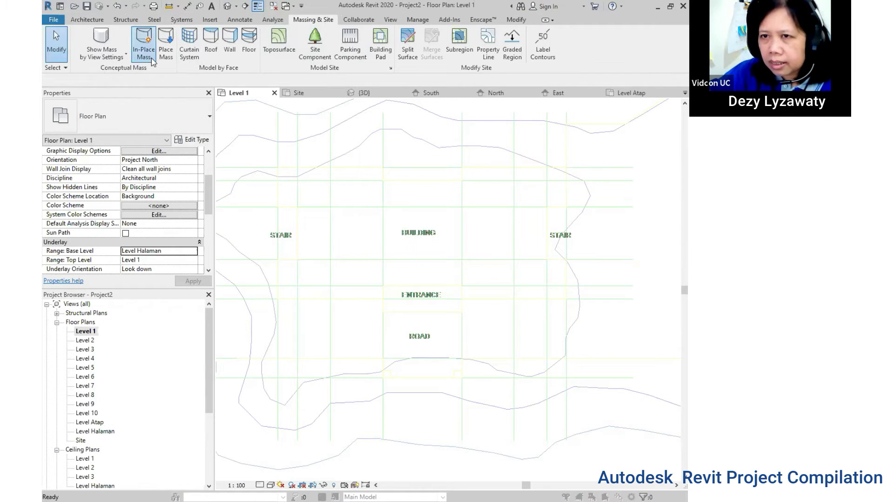
click(395, 186)
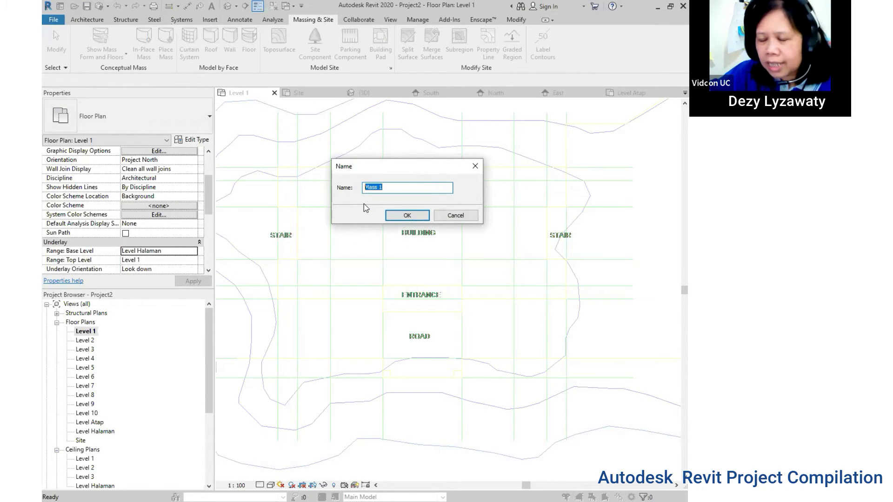
text(Ban)
key(BackSpace)
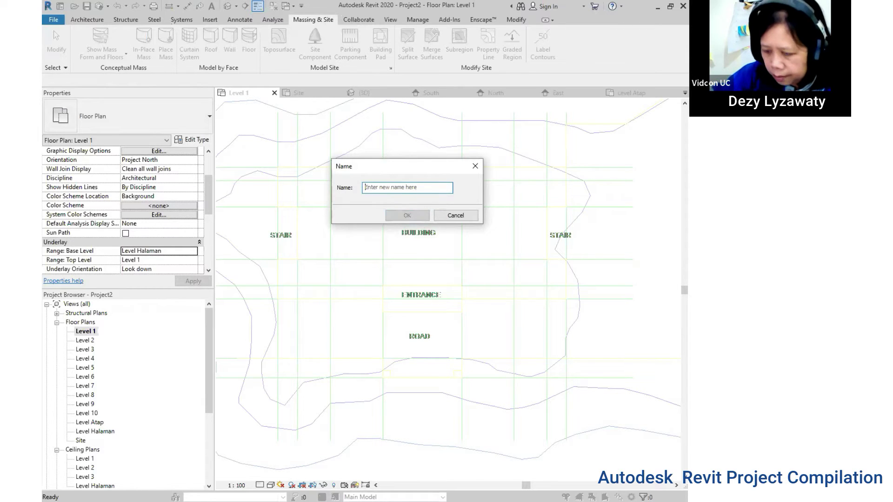
text(UILDING)
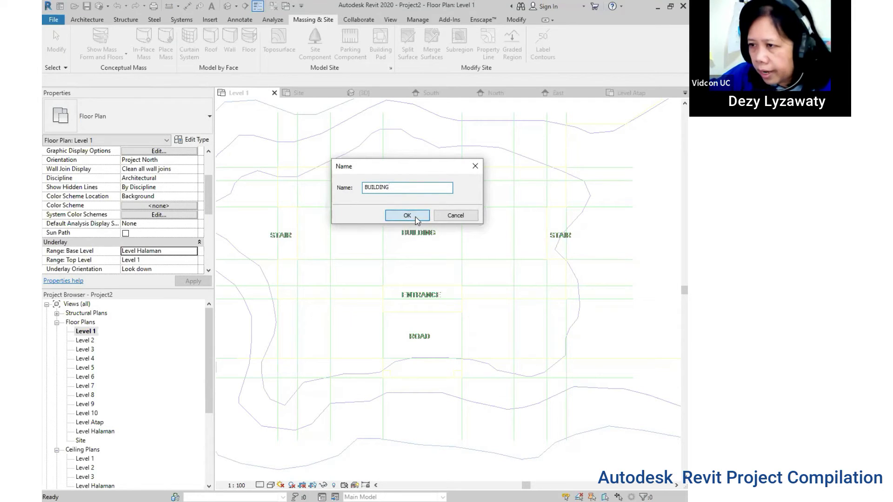
click(414, 217)
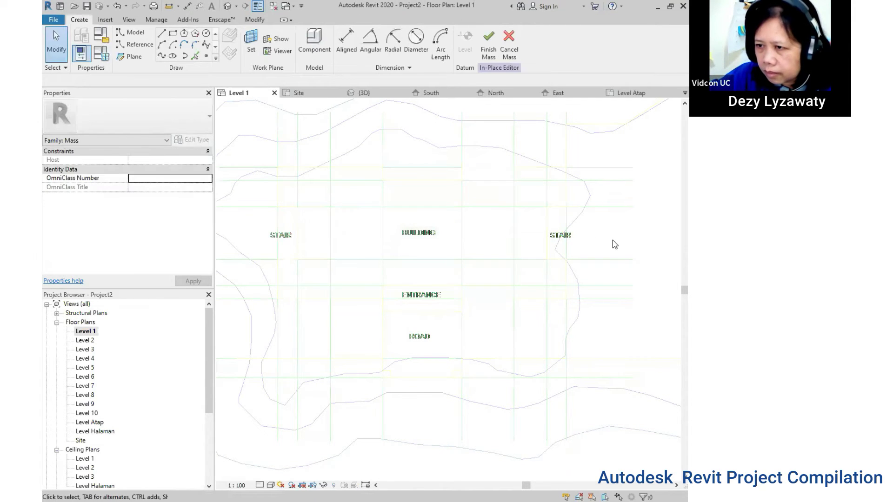
Start the Level 1 building outline with straight 8000, vertical, 6000 and 8000 segments.
click(161, 33)
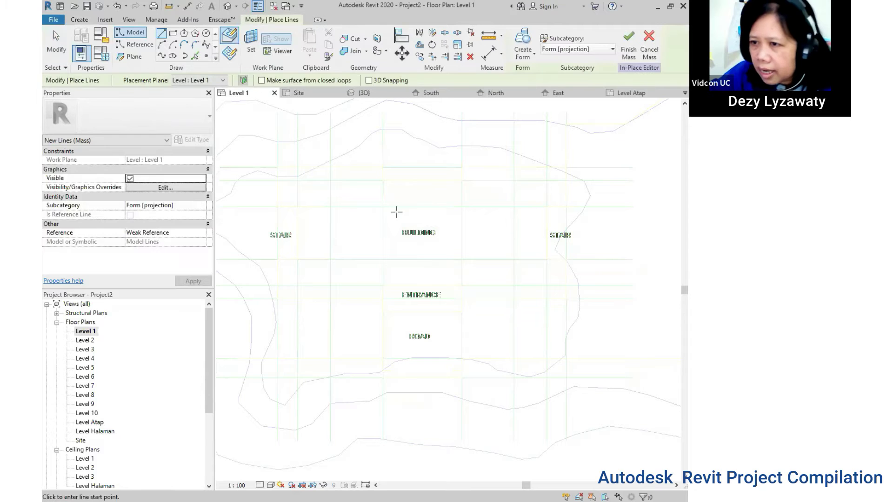
scroll(263, 164, up, 2)
scroll(279, 169, up, 2)
click(289, 171)
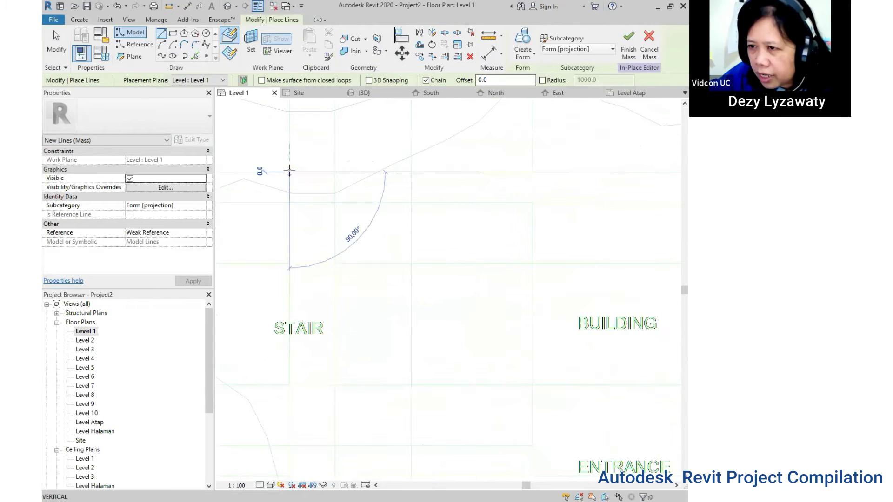
middle_drag(601, 166, 451, 163)
click(381, 169)
click(381, 200)
click(564, 200)
click(563, 170)
scroll(385, 194, down, 2)
scroll(372, 160, up, 2)
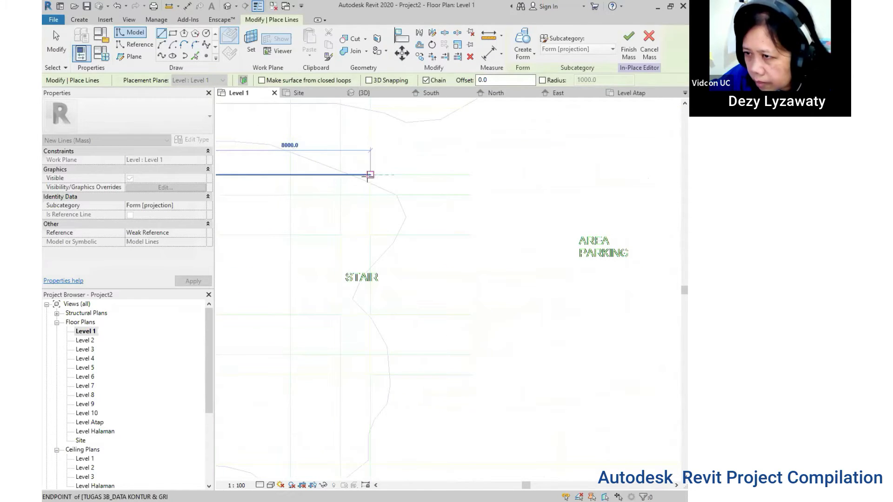
click(370, 175)
Continue the outline with the short step, the 1500 segment and the 3000 vertical segment.
middle_drag(390, 247, 398, 294)
scroll(491, 274, up, 2)
scroll(491, 275, up, 2)
click(491, 275)
click(452, 275)
mouse_move(453, 263)
middle_down()
mouse_move(467, 247)
mouse_move(468, 143)
middle_up()
click(452, 261)
click(492, 262)
scroll(491, 339, down, 1)
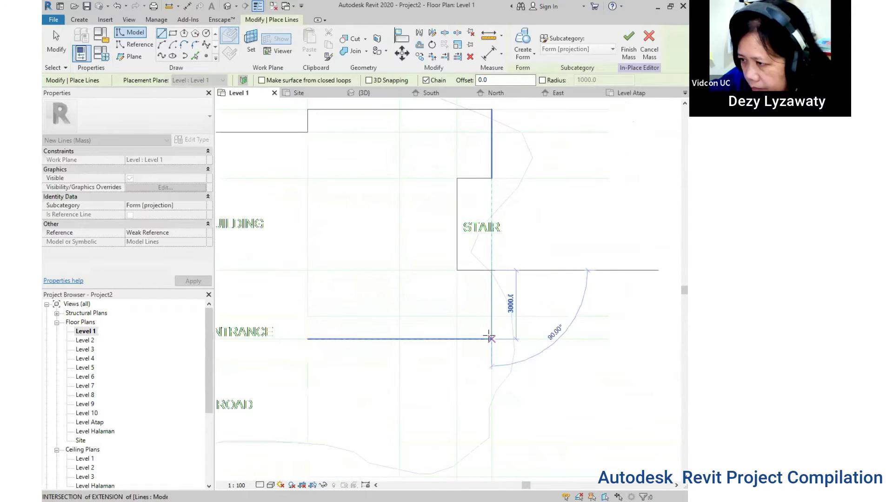
scroll(489, 339, up, 3)
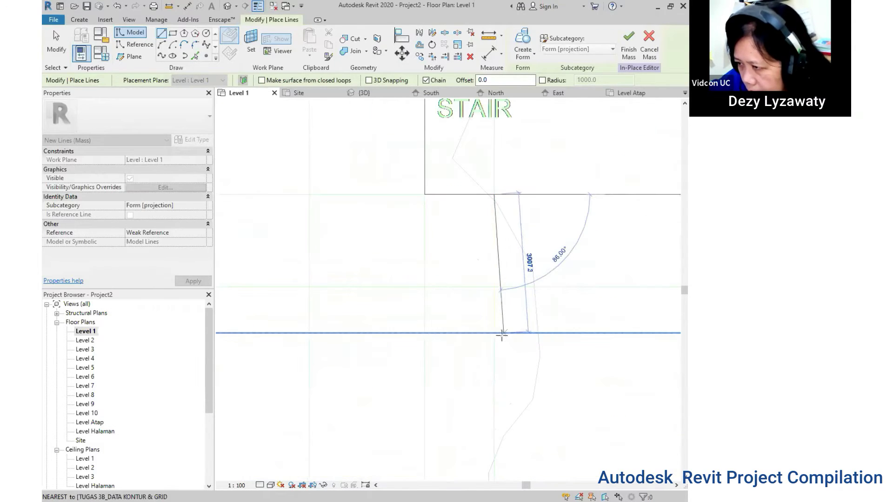
click(494, 333)
Draw the long horizontal line, the entrance-side notch and the 7800 horizontal segment.
scroll(428, 333, down, 1)
middle_drag(425, 333, 618, 328)
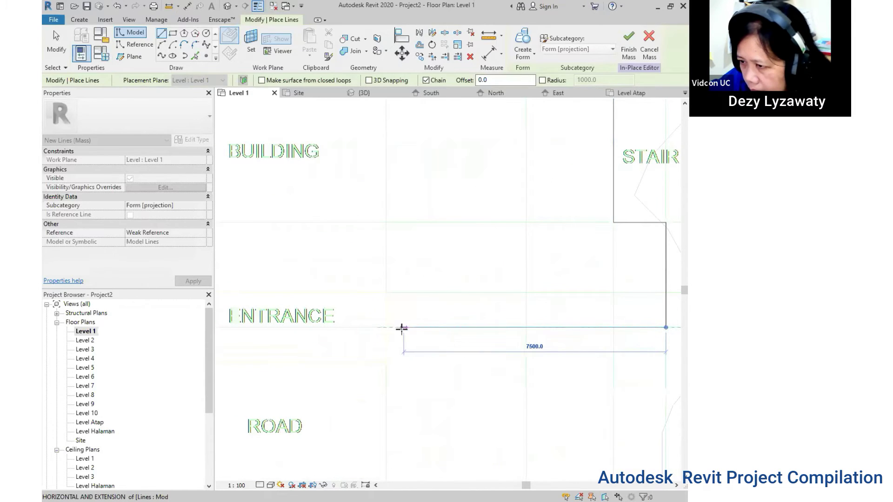
click(386, 327)
click(386, 293)
middle_drag(370, 297, 582, 284)
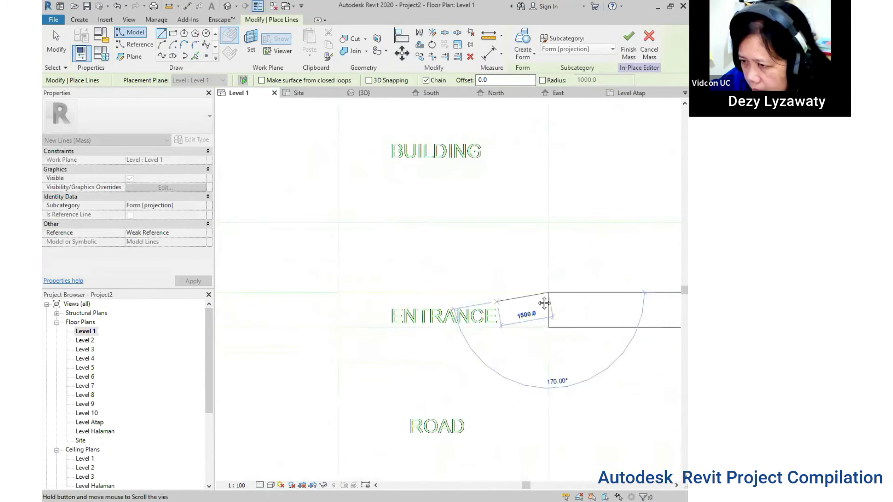
click(397, 277)
click(398, 313)
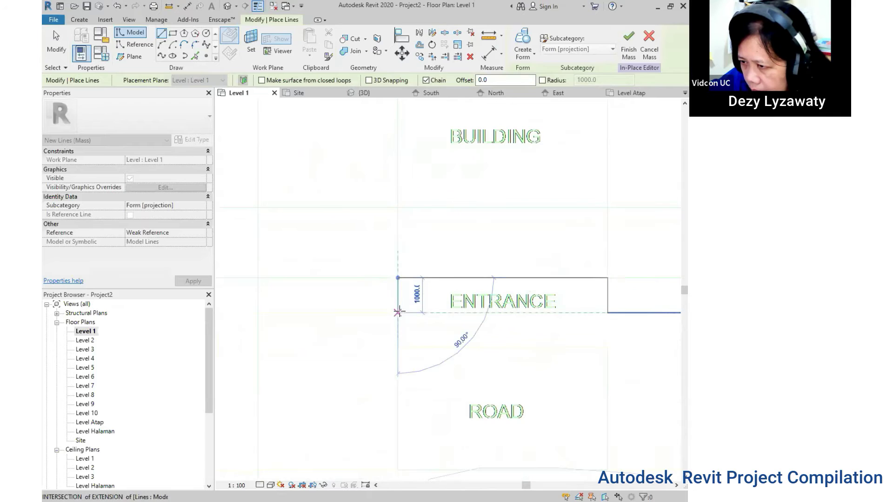
scroll(346, 320, down, 1)
middle_drag(349, 321, 571, 338)
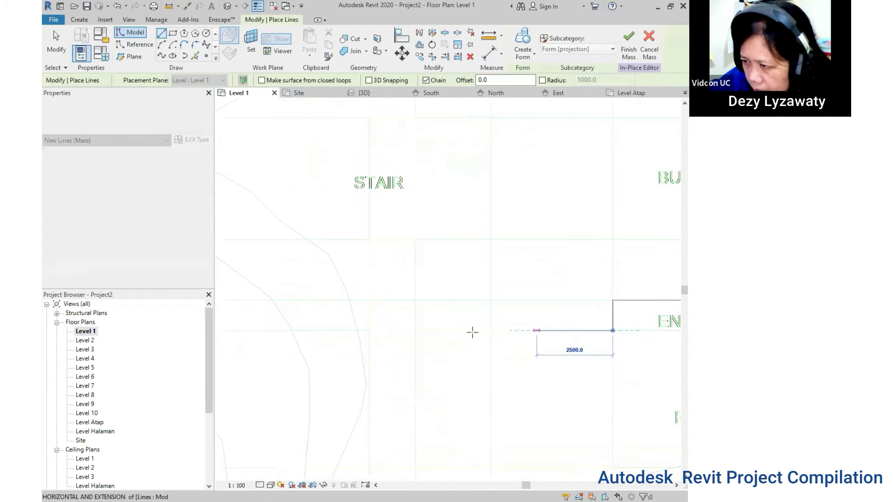
click(375, 330)
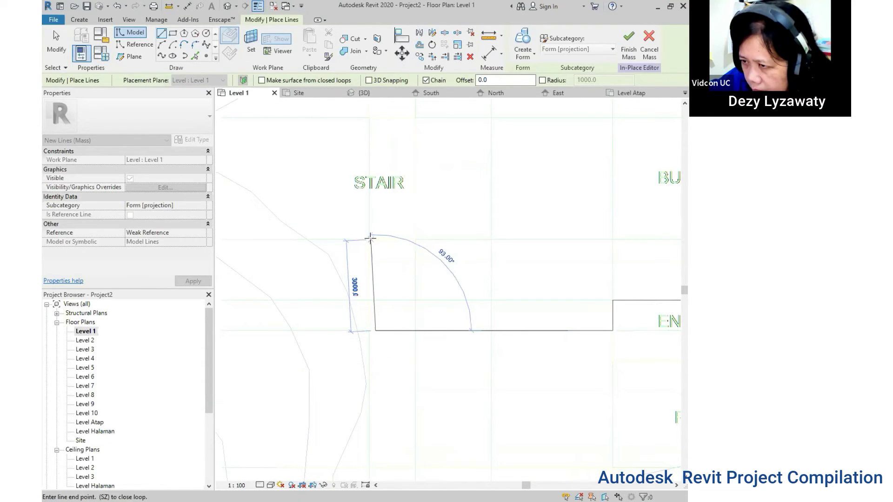
Draw the 3000 and 1300 stair-notch segments and close the outline to the top line.
click(372, 238)
scroll(374, 238, up, 1)
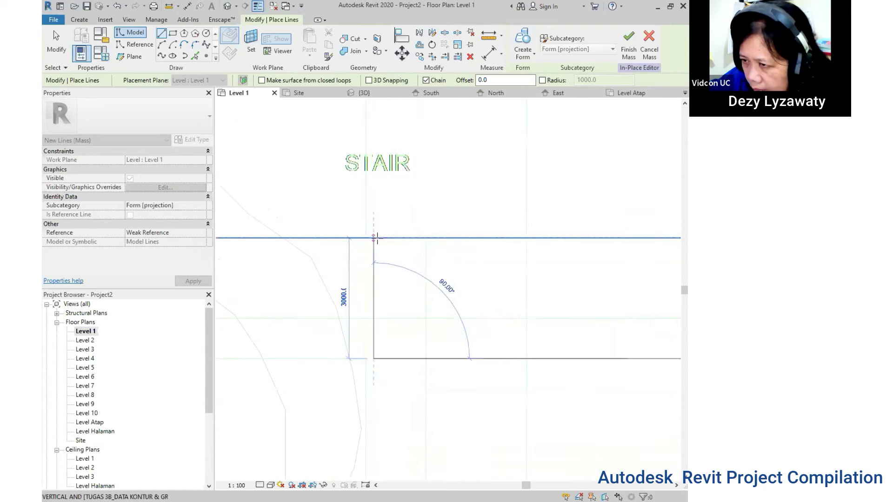
click(426, 238)
scroll(445, 186, down, 2)
middle_drag(445, 186, 438, 377)
click(426, 306)
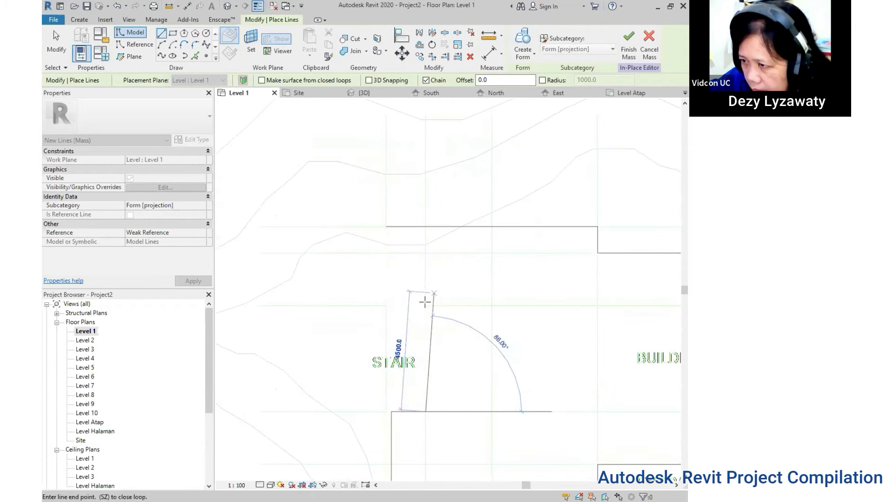
click(386, 306)
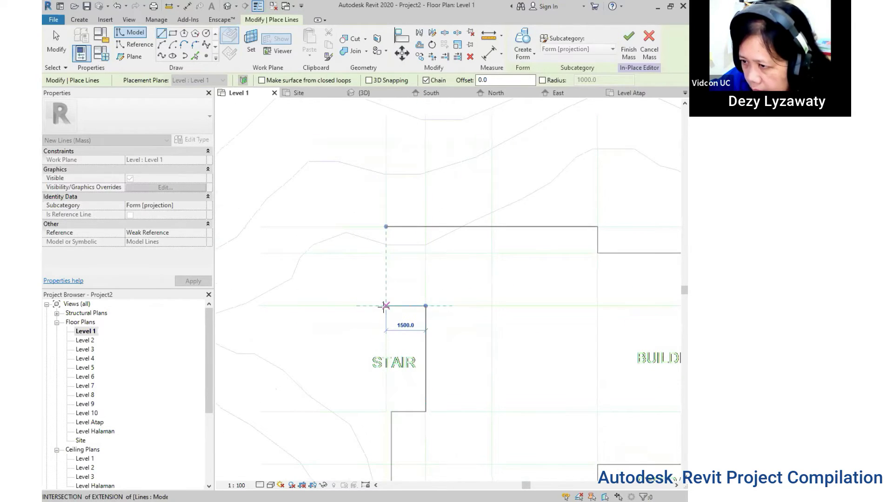
click(386, 227)
scroll(386, 227, down, 2)
scroll(444, 292, up, 1)
key(Escape)
key(Escape)
Straighten the outline by dragging the vertical line's top and bottom endpoints left.
scroll(419, 288, up, 1)
scroll(397, 284, up, 1)
click(397, 285)
scroll(408, 259, up, 1)
scroll(396, 249, up, 1)
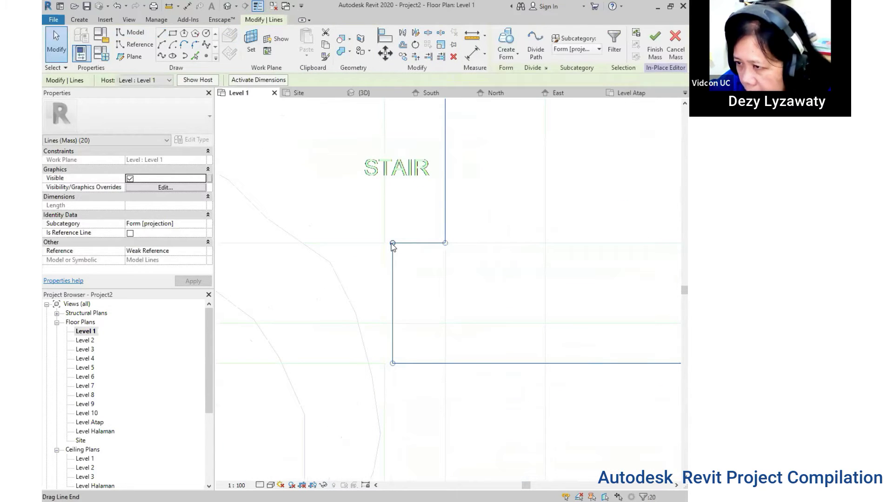
drag(393, 243, 385, 243)
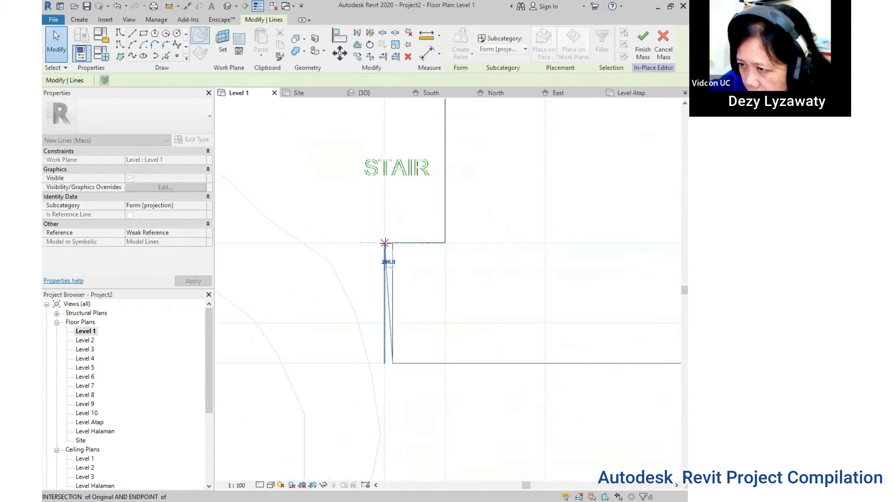
drag(396, 363, 384, 364)
click(432, 392)
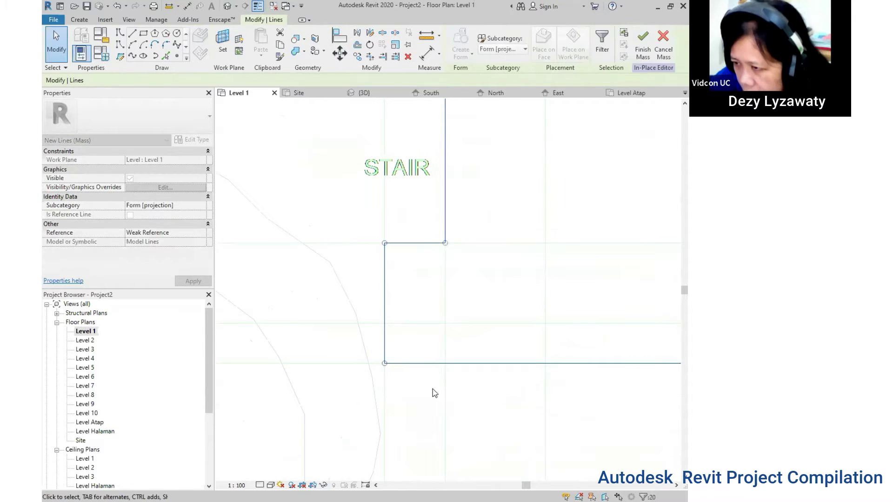
scroll(384, 345, down, 3)
key(Escape)
scroll(384, 345, down, 4)
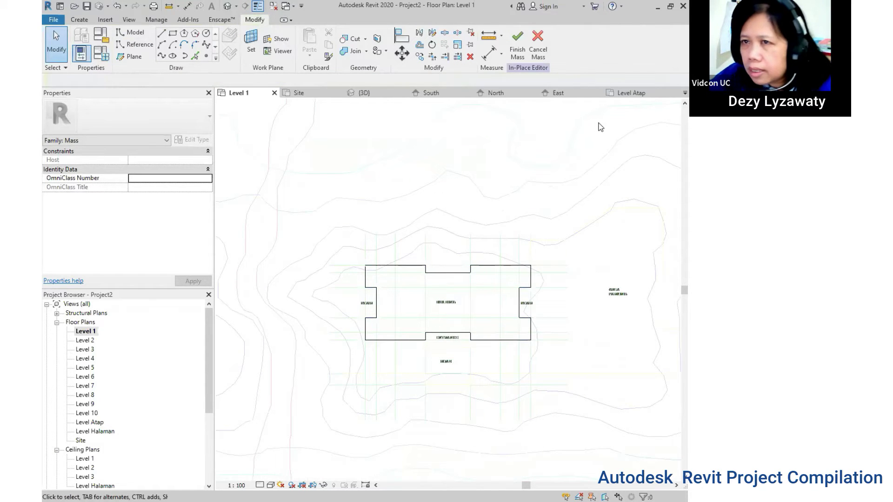
View the outline on the terrain in the default {3D} view, zoomed in.
click(227, 5)
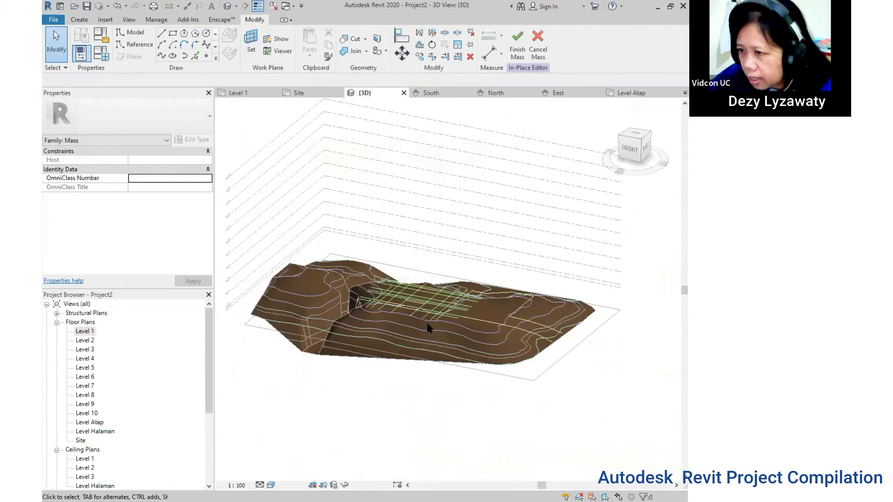
scroll(419, 311, up, 2)
scroll(491, 290, up, 2)
scroll(491, 290, up, 2)
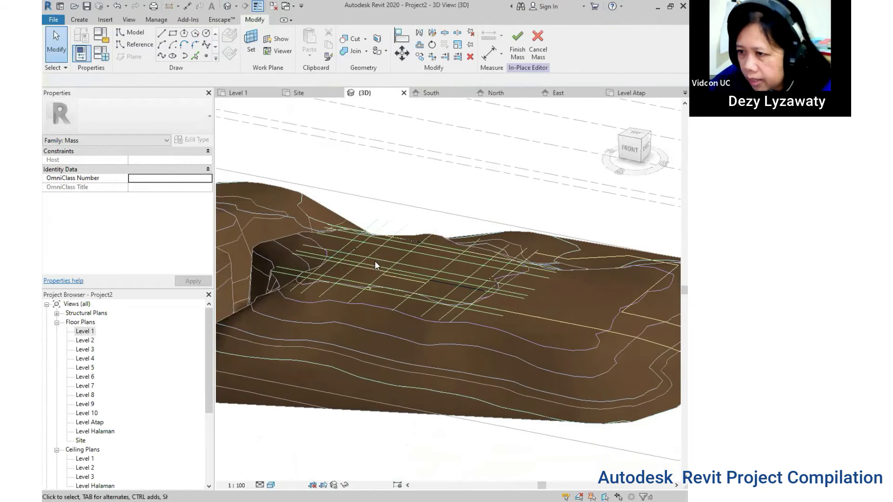
scroll(363, 274, up, 3)
Extrude the selected building outline lines into a Solid Form and centre it in 3D.
click(364, 276)
click(507, 53)
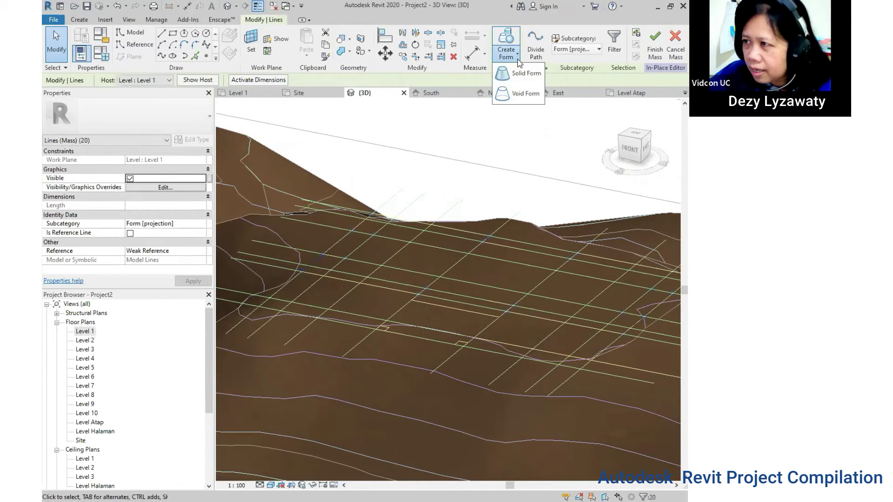
click(526, 75)
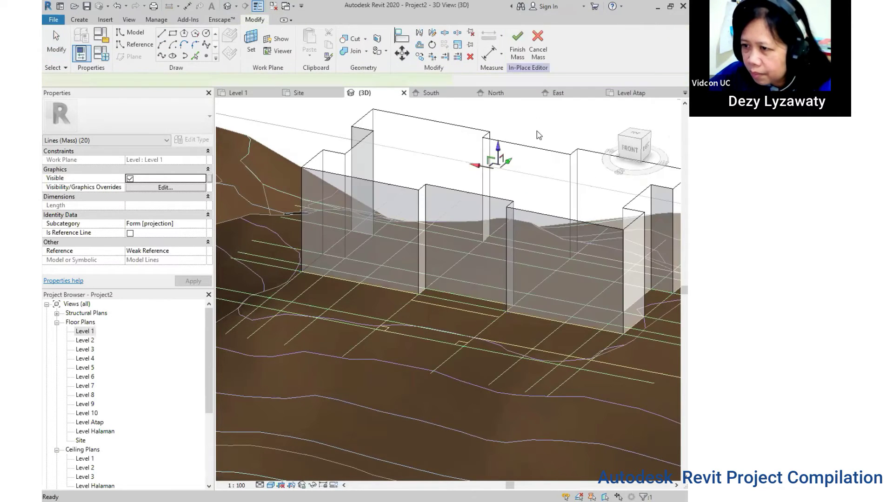
middle_drag(500, 190, 499, 207)
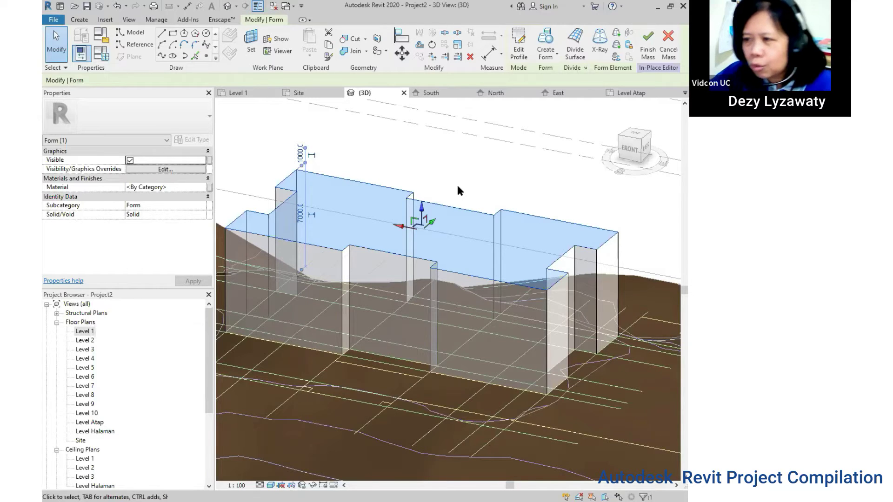
scroll(408, 216, down, 3)
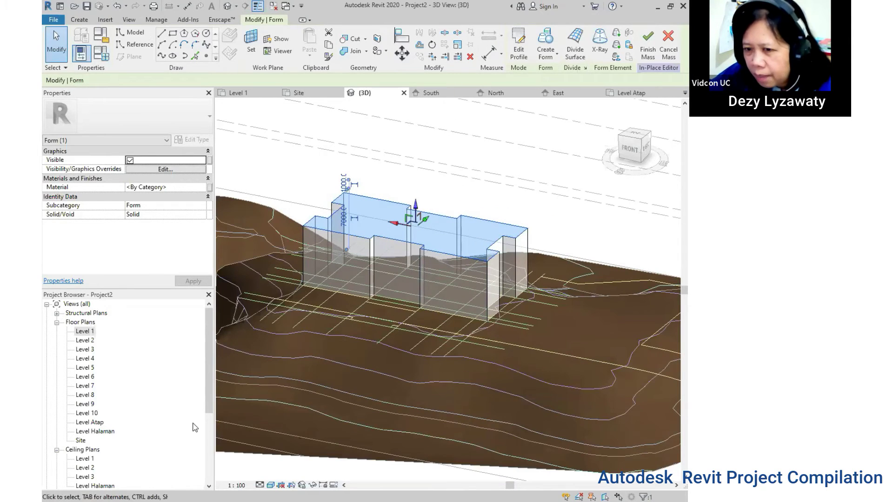
drag(209, 400, 209, 449)
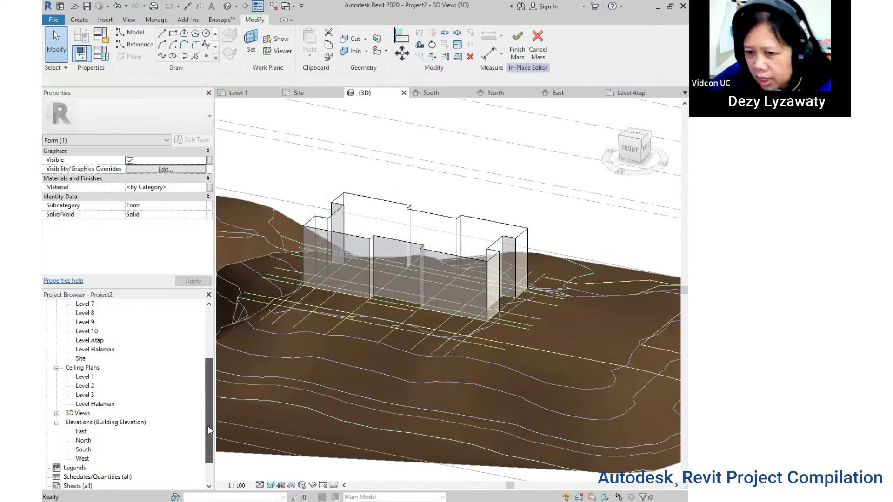
In the South elevation, stretch the mass top up to Level Atap, then return to {3D}.
double_click(83, 450)
click(446, 372)
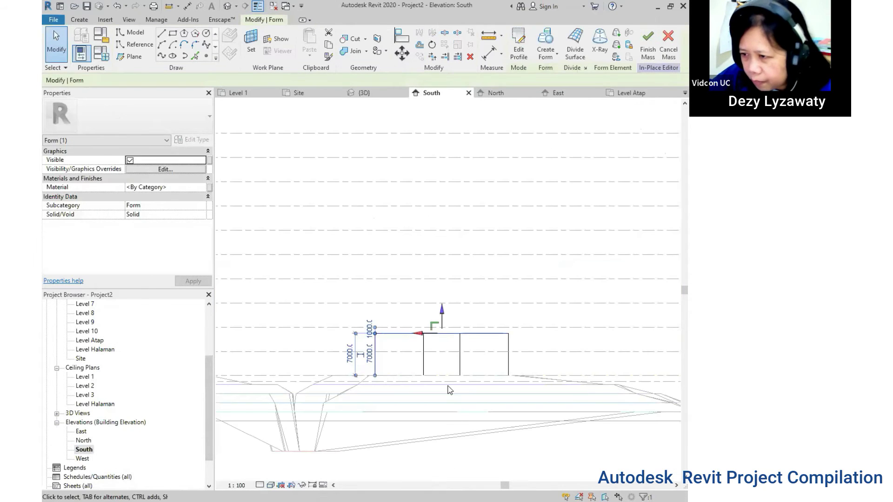
middle_drag(519, 362, 487, 356)
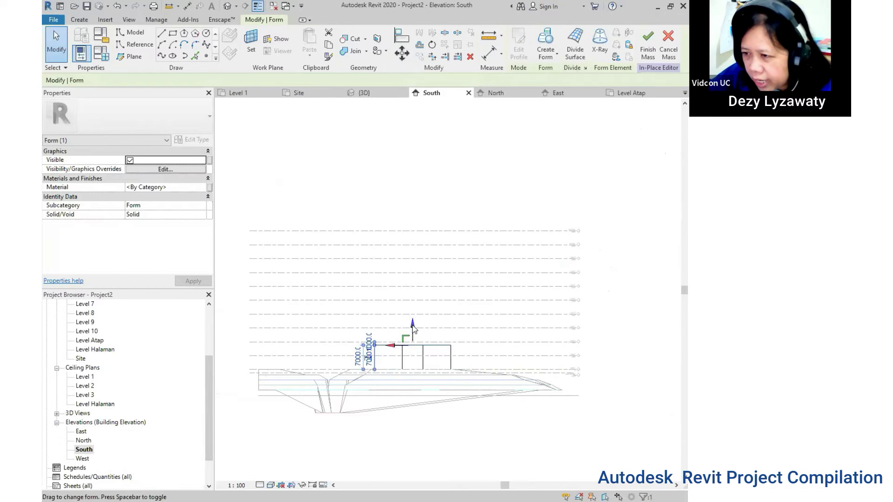
drag(413, 328, 418, 247)
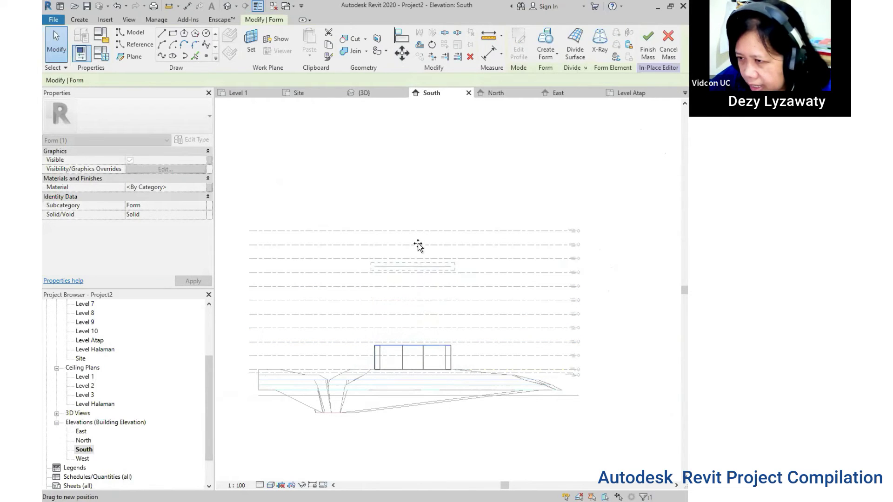
drag(418, 246, 425, 214)
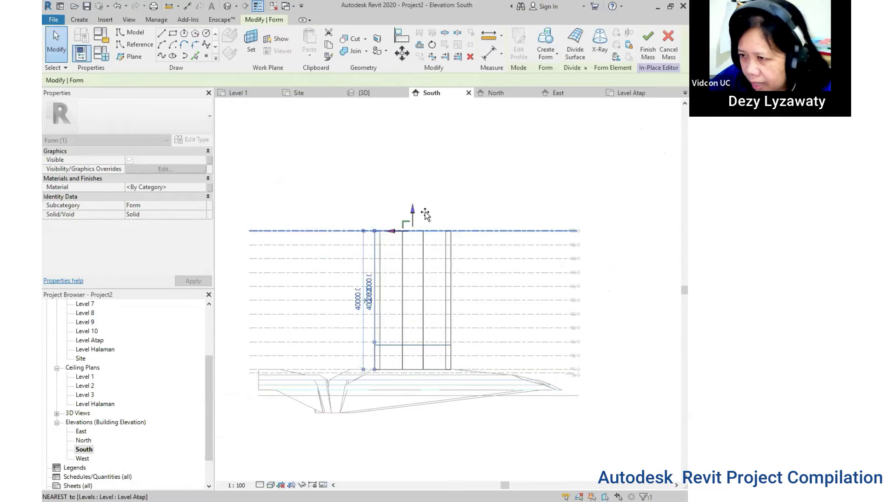
click(464, 213)
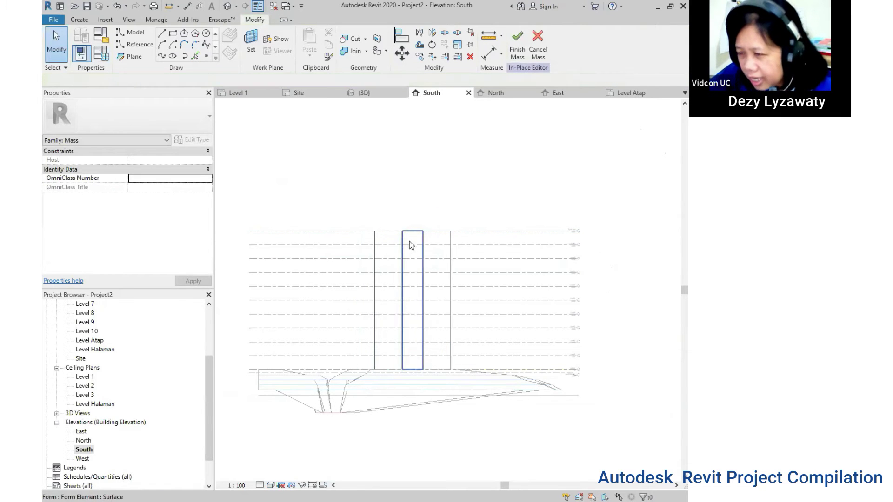
click(227, 6)
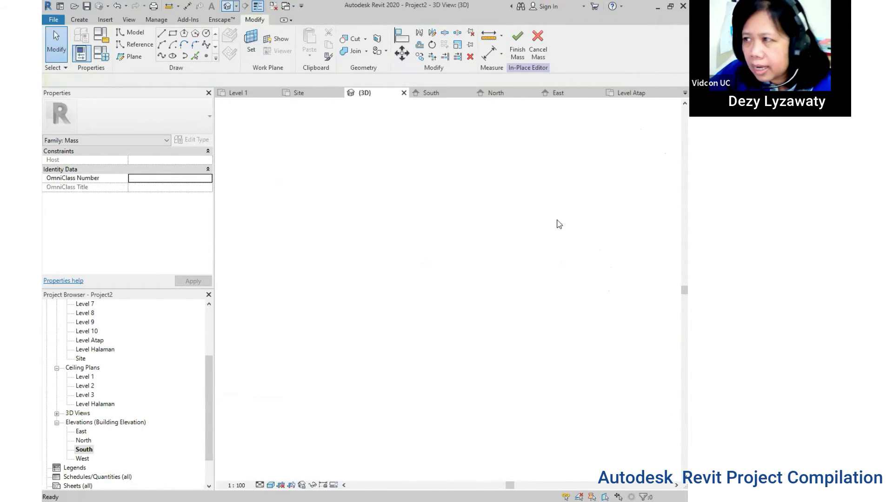
shift+middle_drag(559, 224, 530, 333)
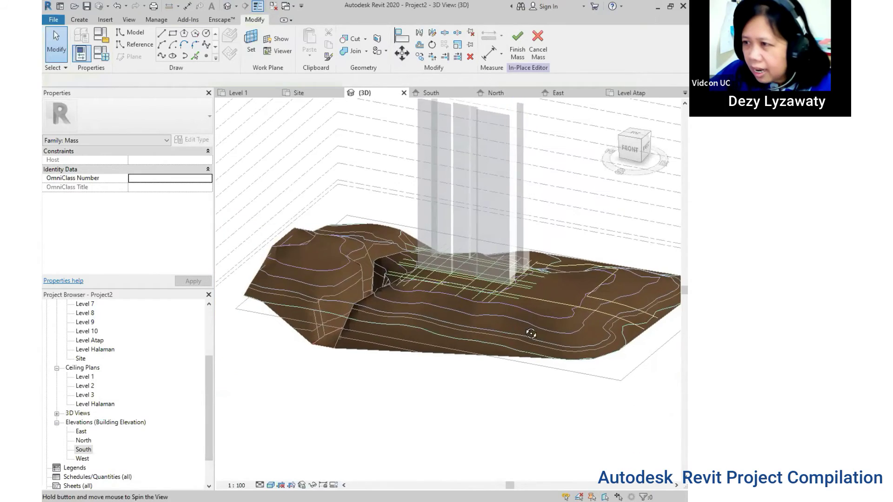
mouse_move(530, 334)
shift+middle_down()
mouse_move(434, 263)
mouse_move(459, 394)
mouse_move(517, 203)
mouse_move(560, 177)
shift+middle_up()
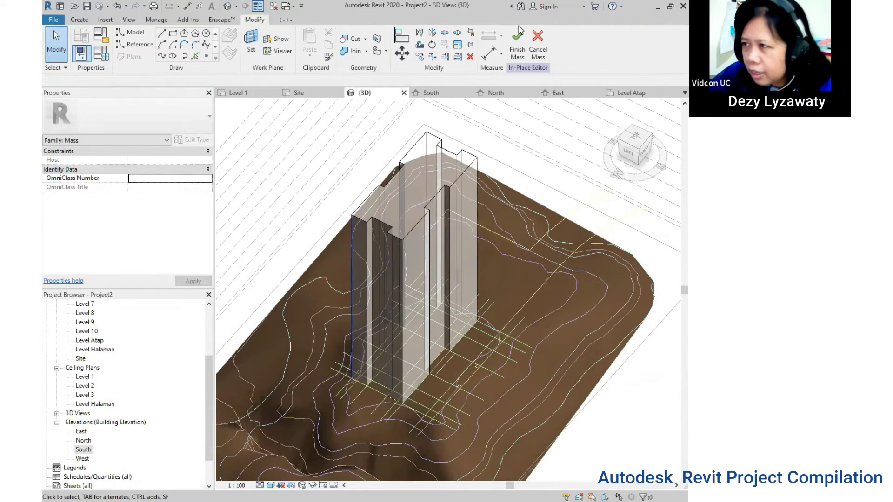
click(517, 45)
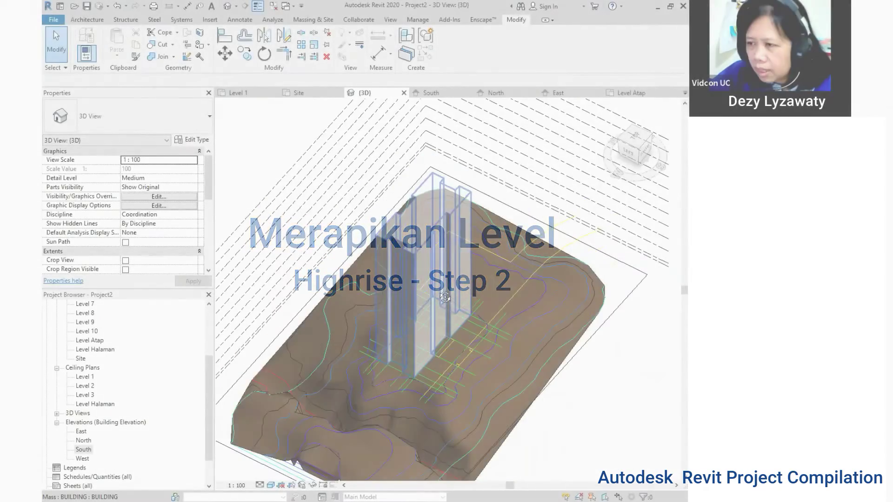
mouse_move(475, 259)
shift+middle_down()
mouse_move(430, 262)
mouse_move(478, 335)
mouse_move(459, 321)
shift+middle_up()
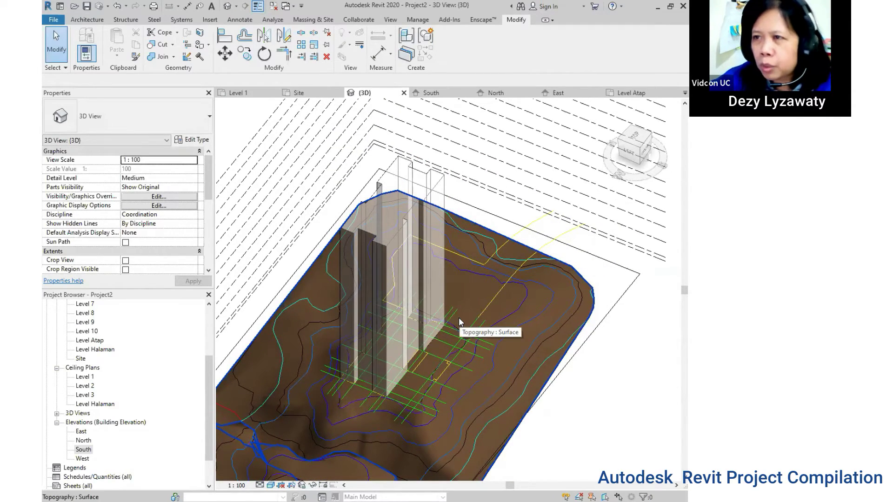
Select the BUILDING mass and open its Mass Floors settings.
click(411, 273)
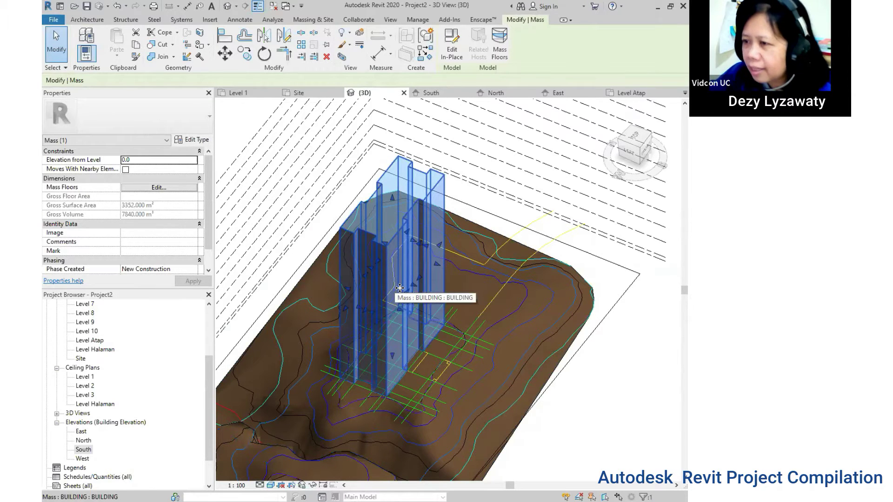
key(Escape)
click(418, 214)
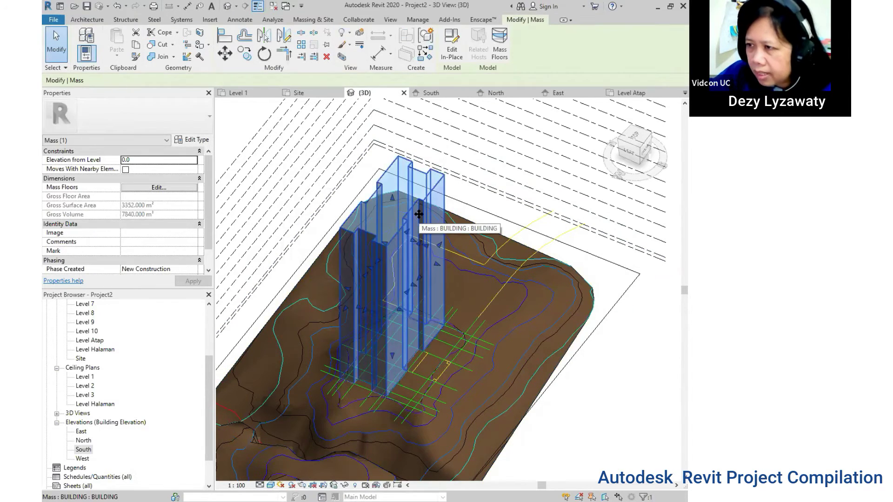
click(501, 58)
Tick Level 1 through Level 10, leave Level Atap unticked, and apply the mass floors.
click(299, 191)
click(299, 206)
click(299, 222)
click(299, 239)
click(299, 256)
click(299, 247)
click(299, 272)
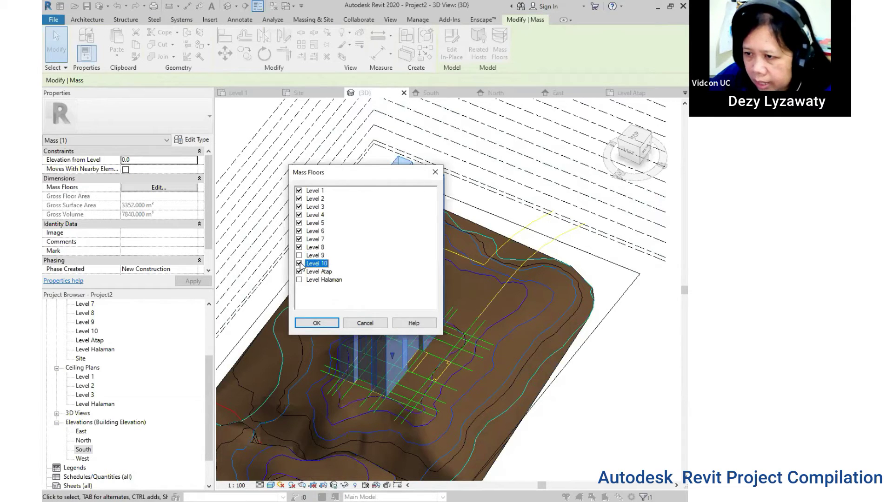
click(299, 255)
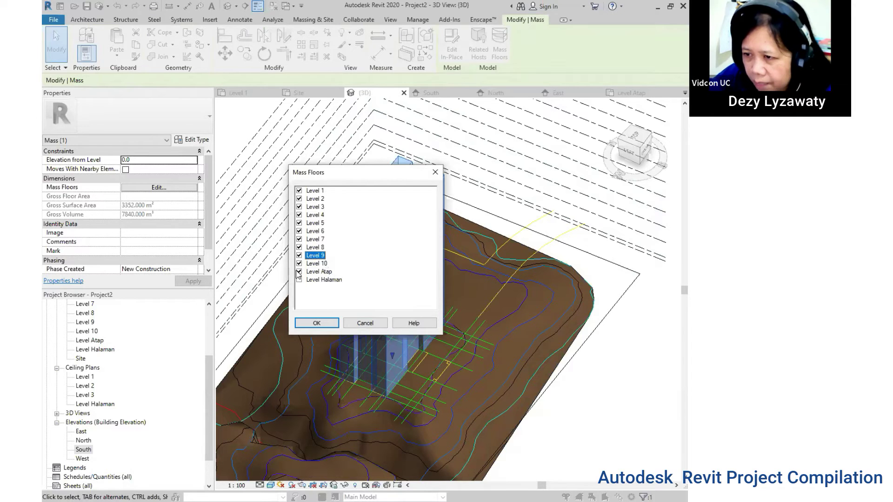
click(299, 272)
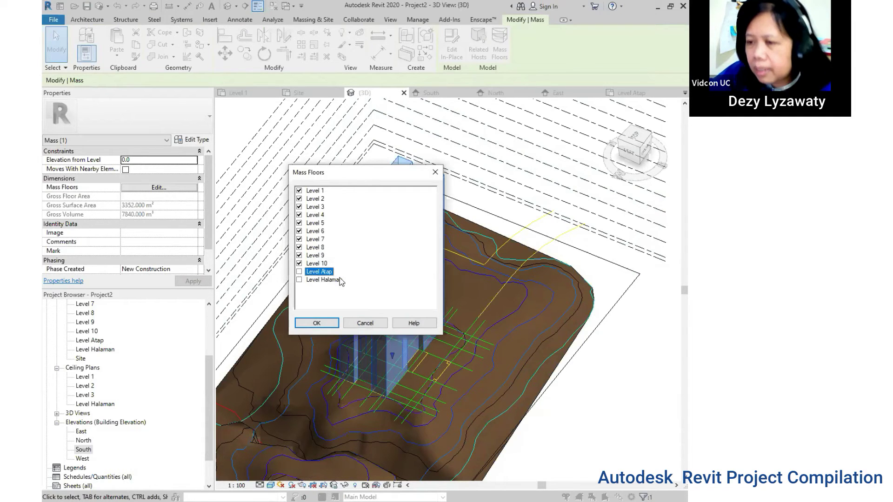
click(316, 324)
click(588, 374)
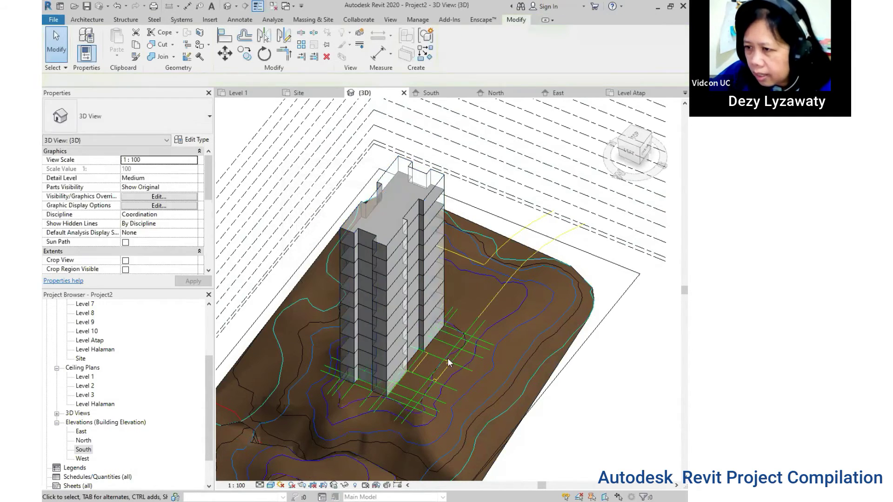
Orbit and zoom in on the floored tower, then bring up the Massing & Site tools.
mouse_move(412, 358)
shift+middle_down()
mouse_move(601, 407)
mouse_move(406, 301)
mouse_move(486, 327)
mouse_move(444, 379)
mouse_move(369, 354)
mouse_move(382, 322)
mouse_move(415, 352)
mouse_move(402, 342)
mouse_move(410, 337)
shift+middle_up()
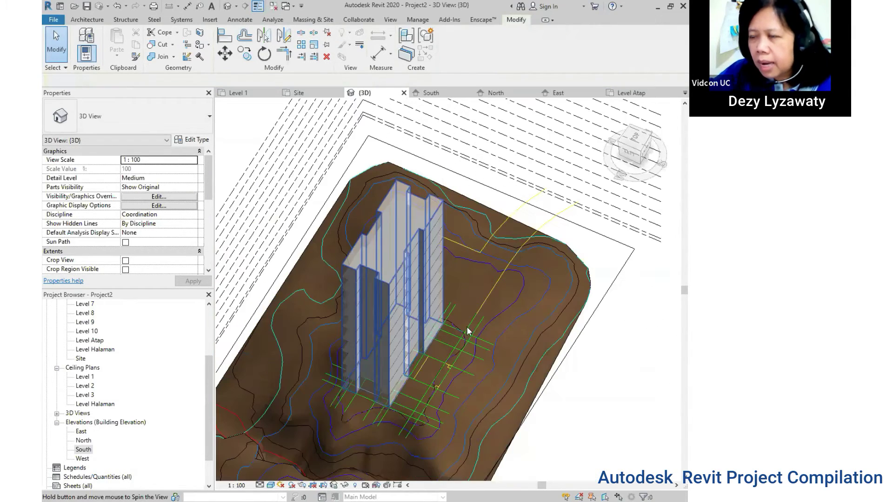
shift+middle_drag(467, 326, 454, 326)
scroll(454, 326, up, 1)
scroll(454, 327, up, 1)
scroll(454, 326, up, 1)
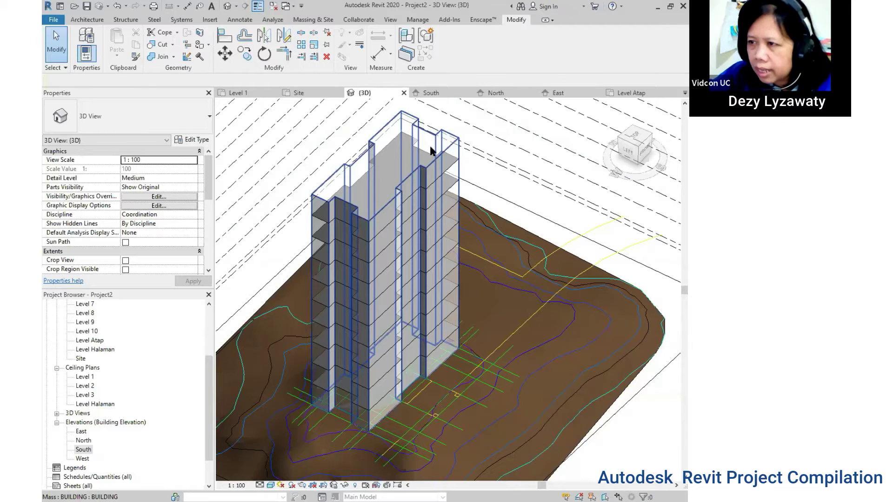
click(324, 22)
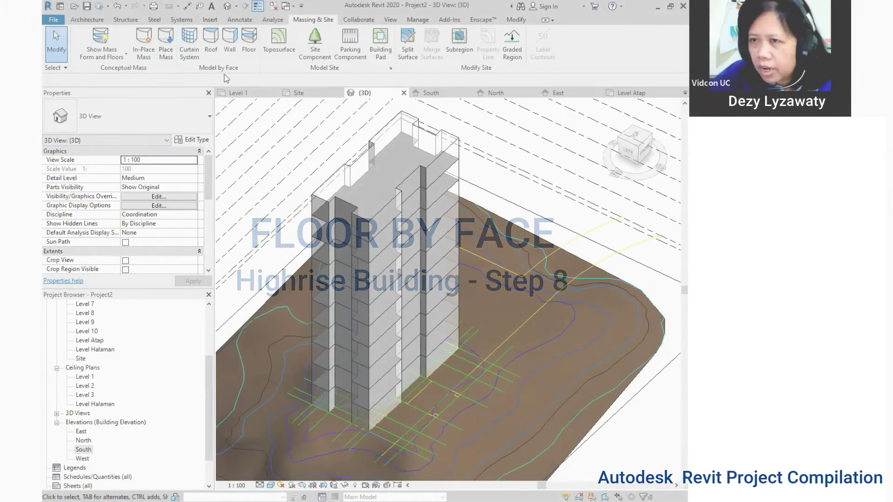
Start Floor by Face using the 160mm Concrete With 50mm Metal Deck floor type.
click(249, 55)
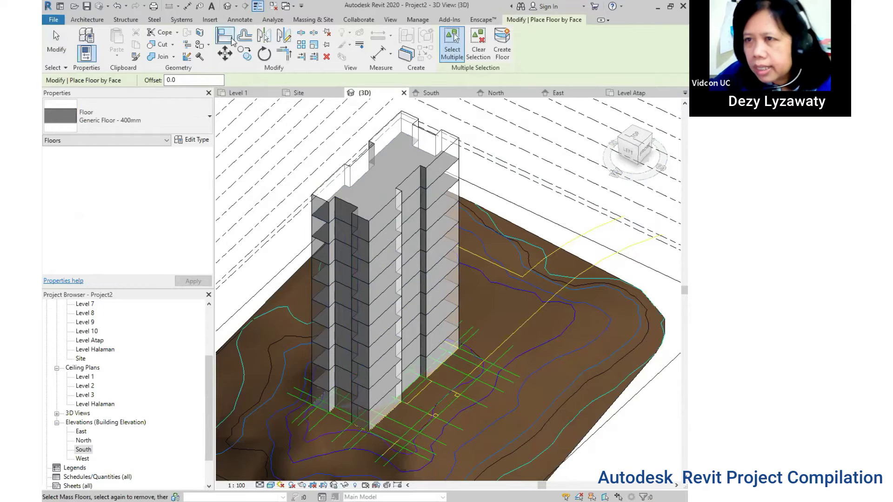
click(143, 126)
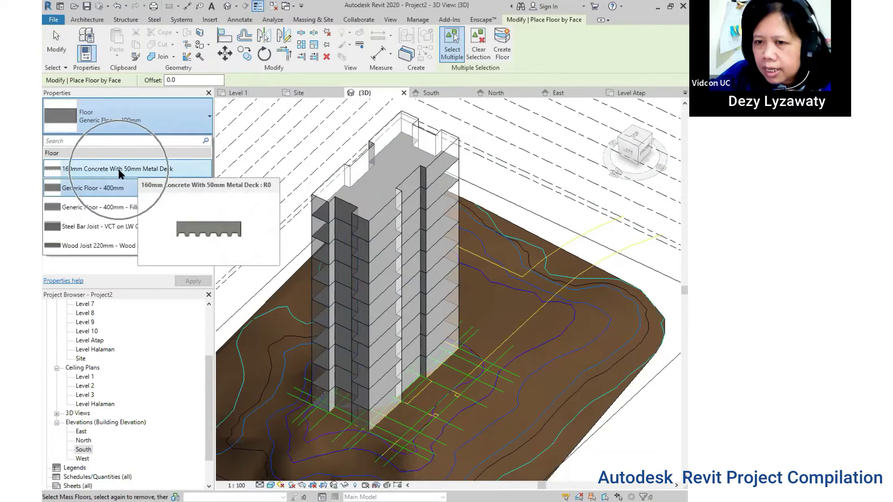
click(119, 171)
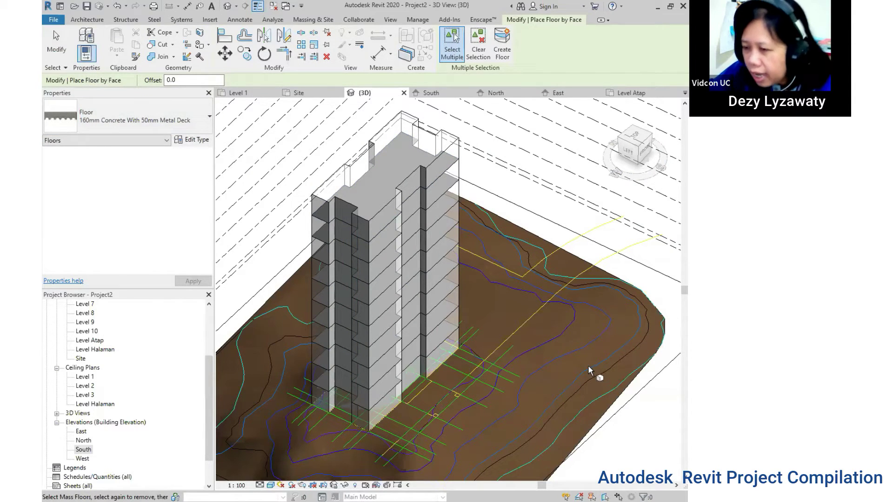
Pick the mass floor faces from Level 1 upward, create the floors, and orbit to check them.
click(442, 364)
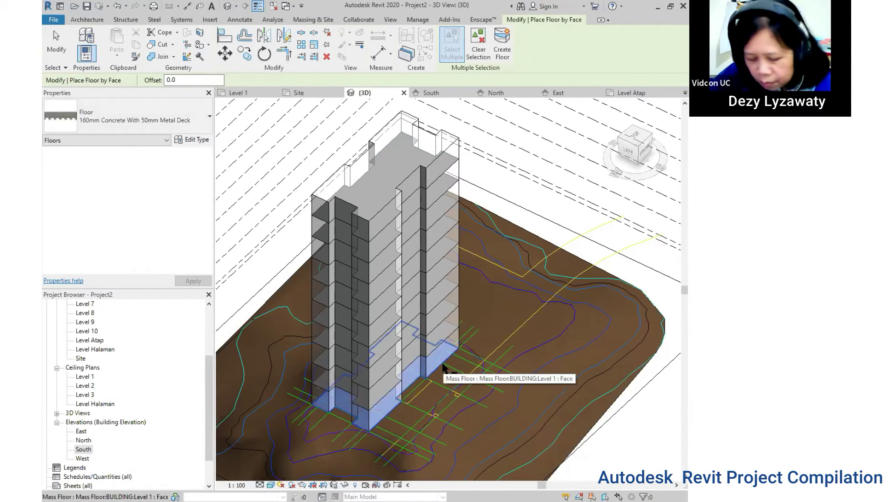
click(451, 334)
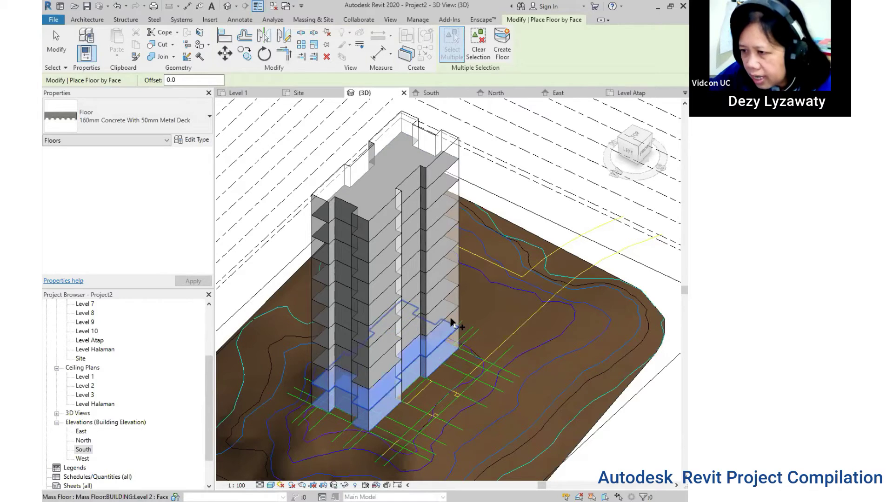
click(450, 314)
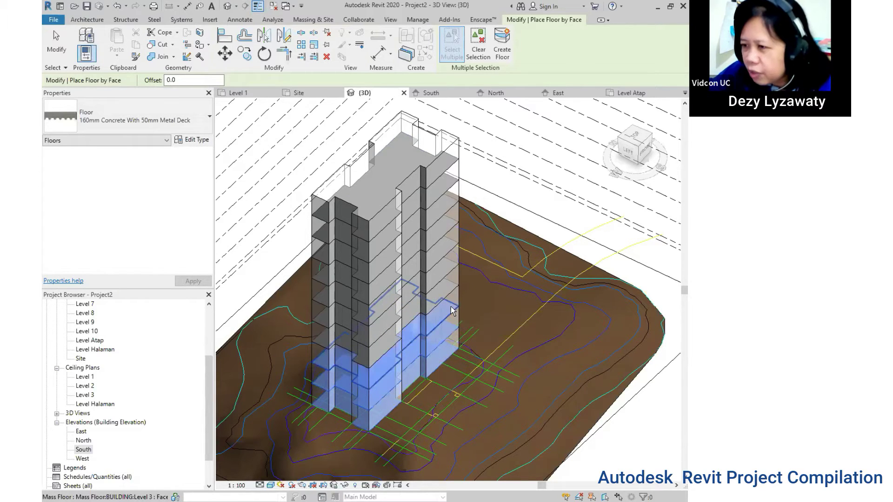
click(453, 288)
click(451, 273)
click(451, 256)
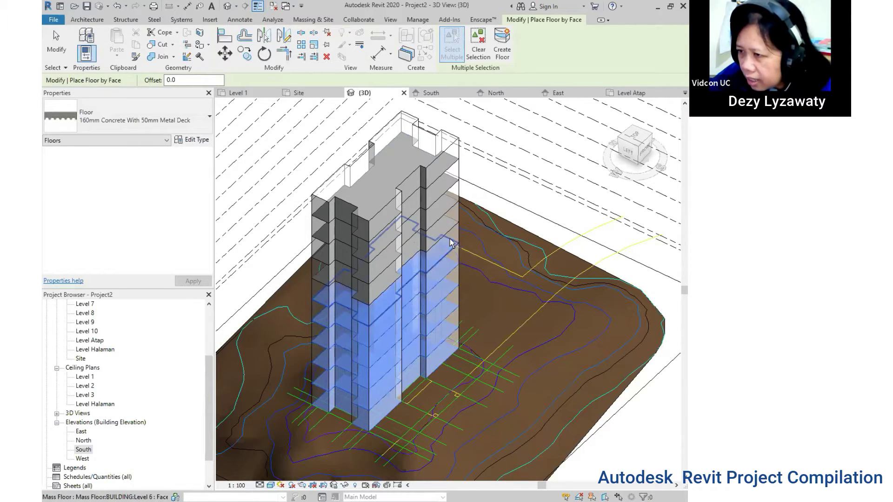
click(450, 234)
click(450, 215)
click(449, 193)
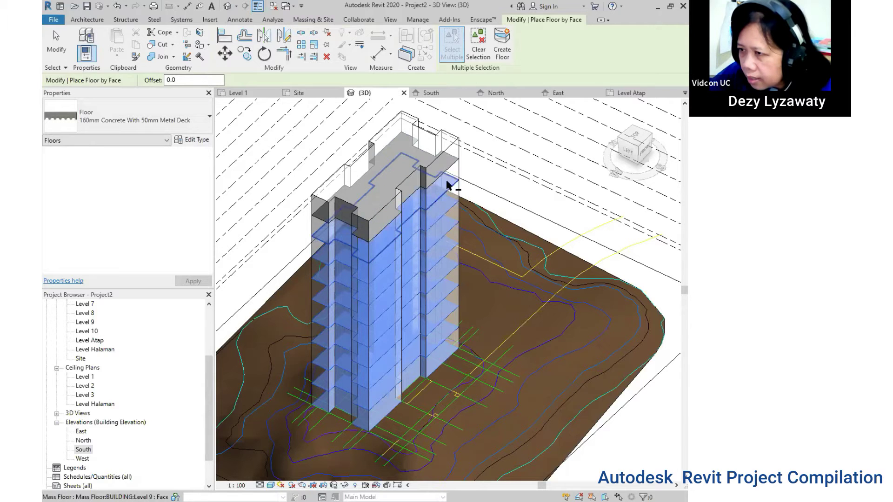
click(445, 173)
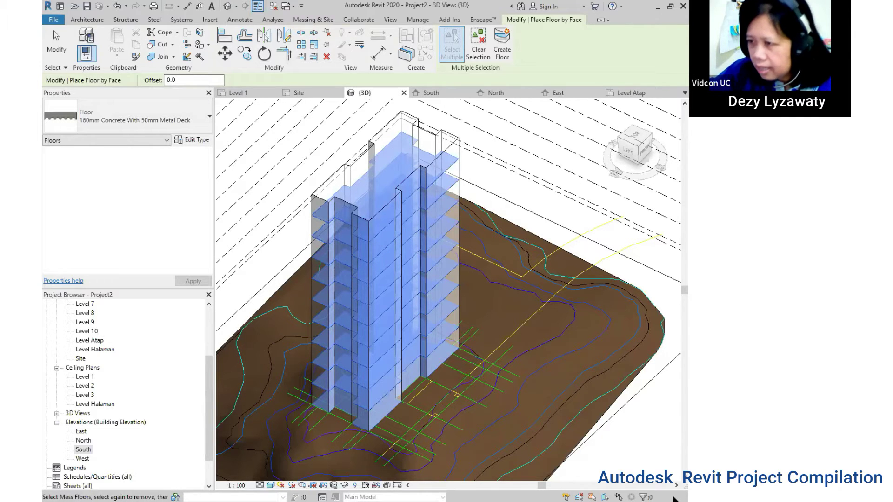
click(502, 53)
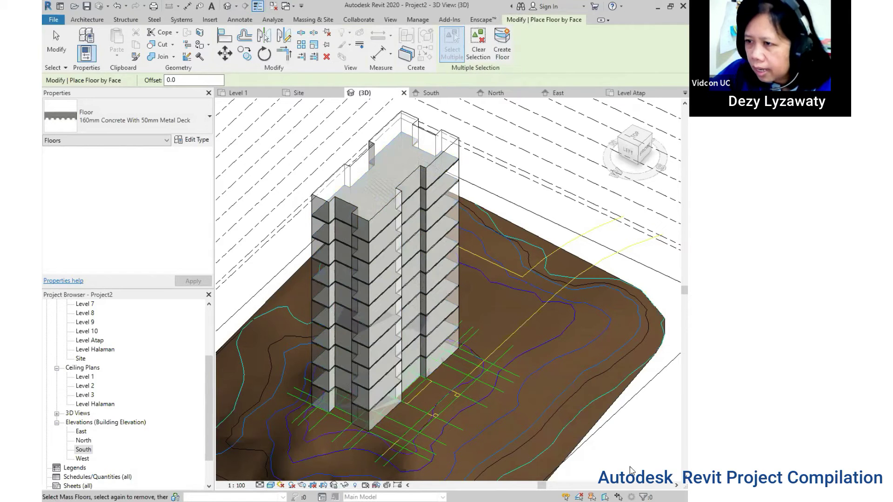
shift+middle_drag(414, 331, 506, 305)
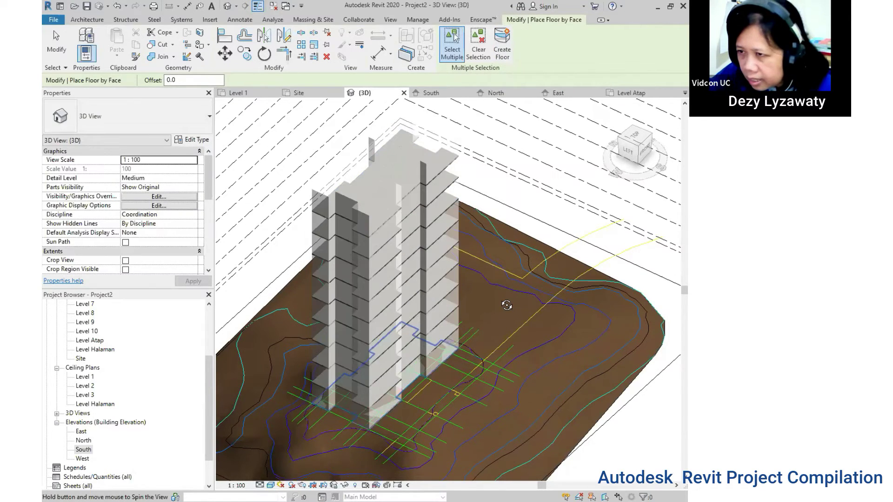
shift+middle_drag(587, 385, 373, 400)
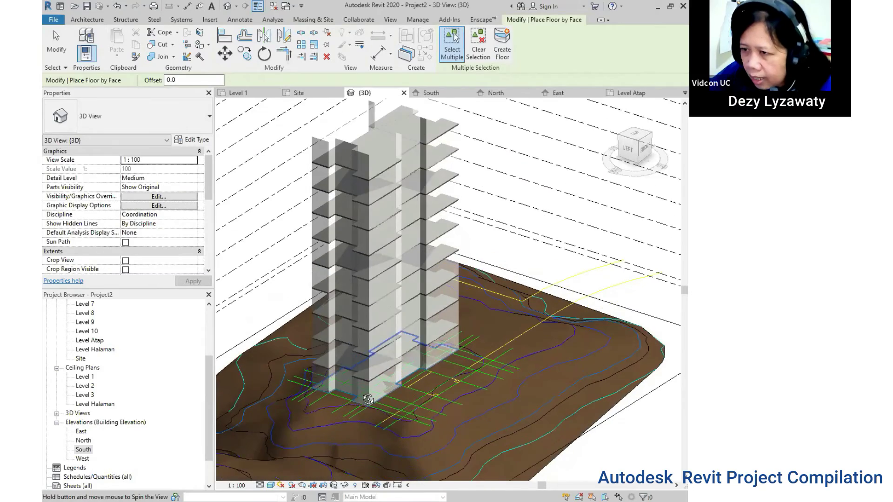
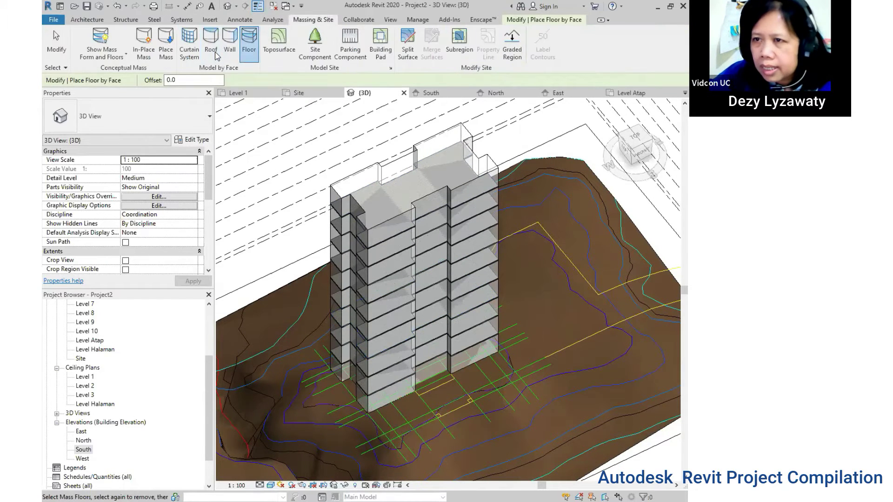
Add a Wood Rafter 184mm - Asphalt Shingles roof on the mass's top face and orbit to inspect it.
click(215, 55)
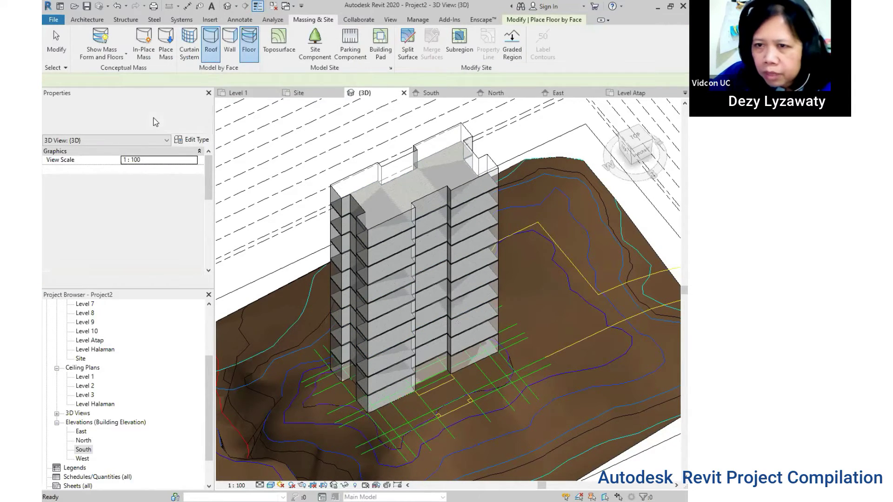
click(128, 117)
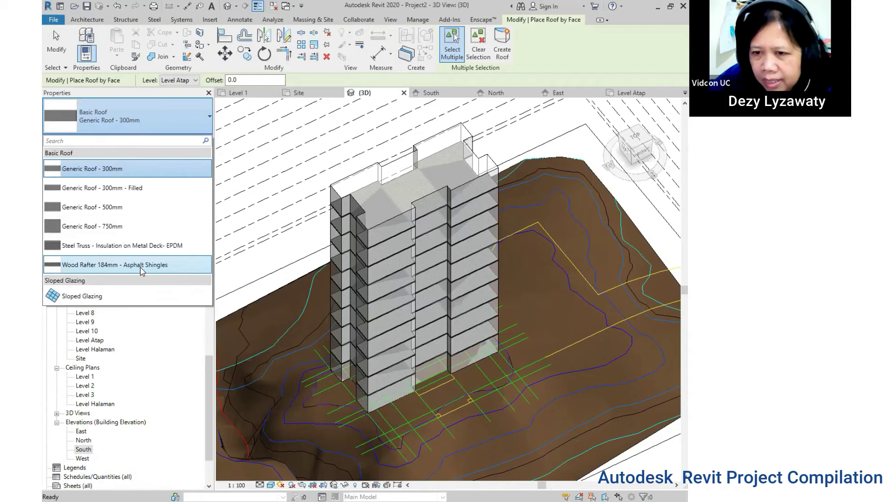
mouse_move(115, 265)
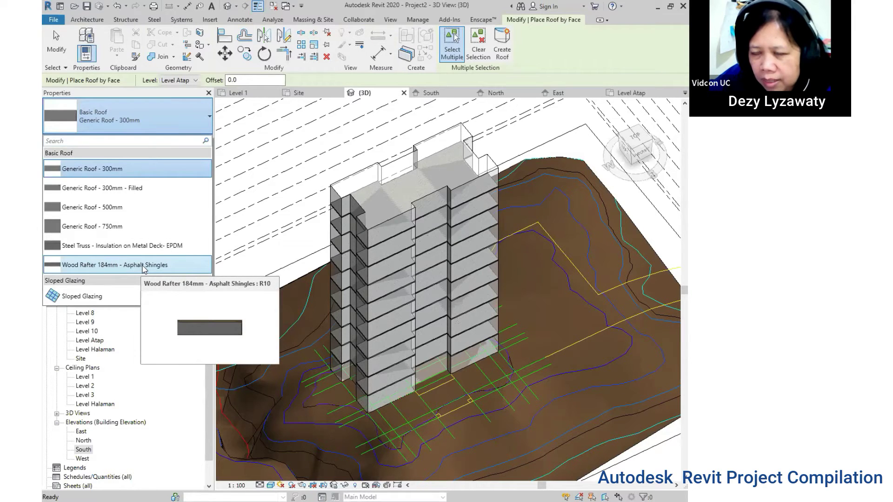
click(144, 267)
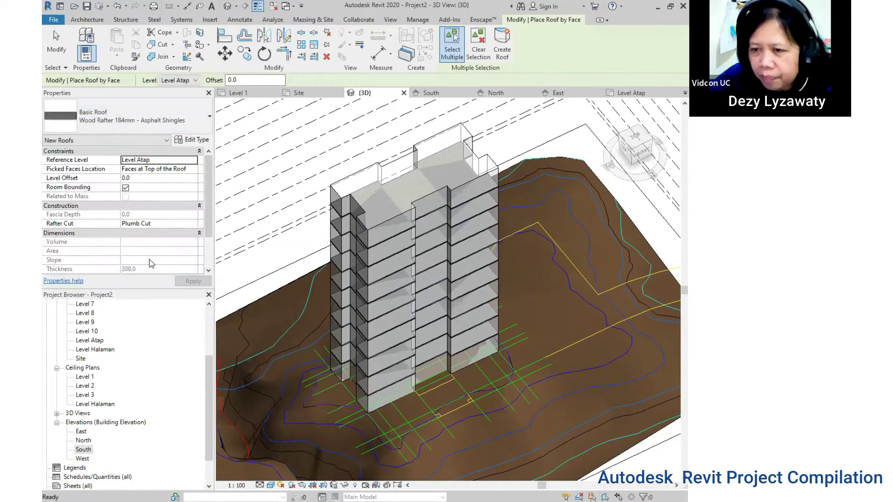
click(397, 167)
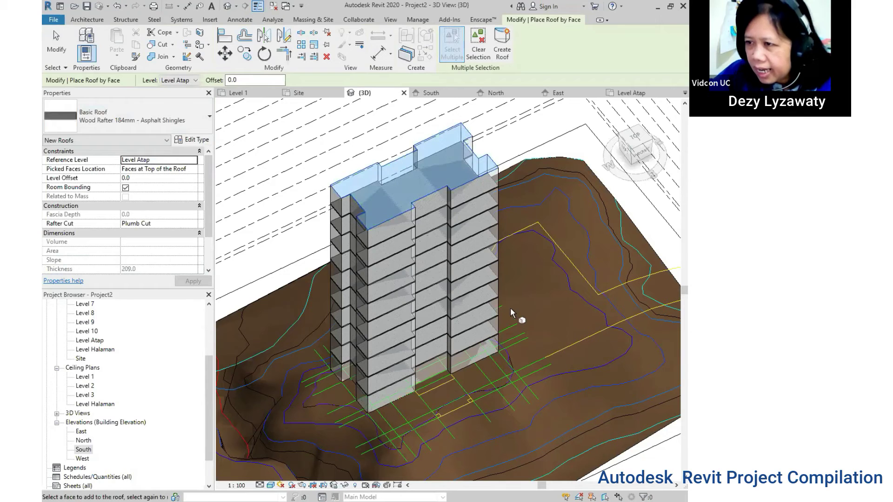
click(502, 51)
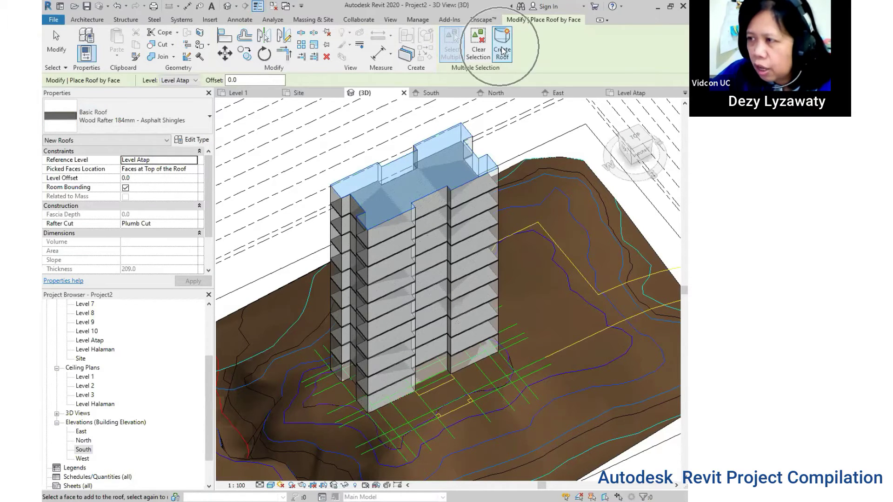
shift+middle_drag(499, 246, 595, 284)
mouse_move(674, 294)
shift+middle_down()
mouse_move(499, 297)
mouse_move(515, 311)
mouse_move(510, 294)
shift+middle_up()
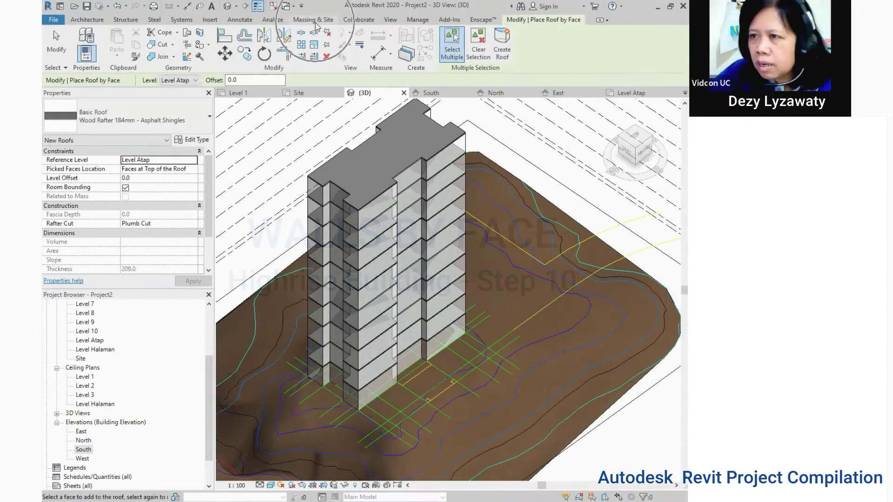
Set up Wall by Face with Exterior - Brick on Mtl. Stud type and Wall Centerline location line.
click(315, 21)
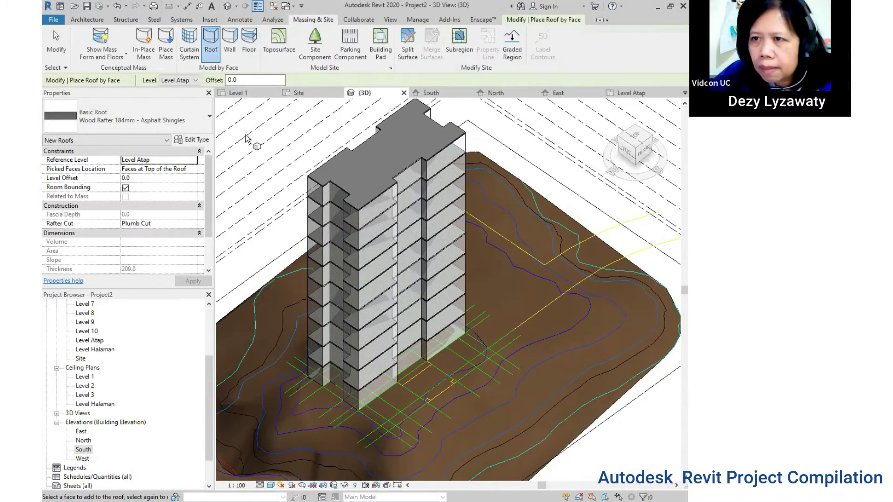
click(230, 46)
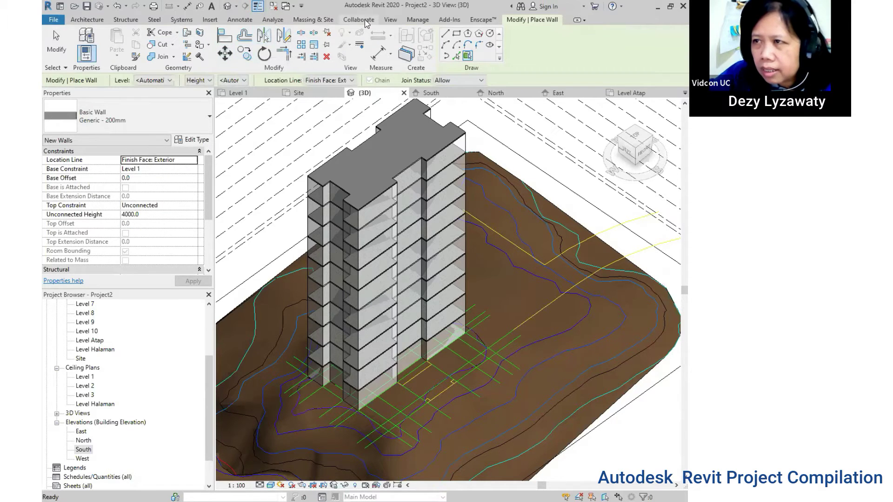
click(156, 124)
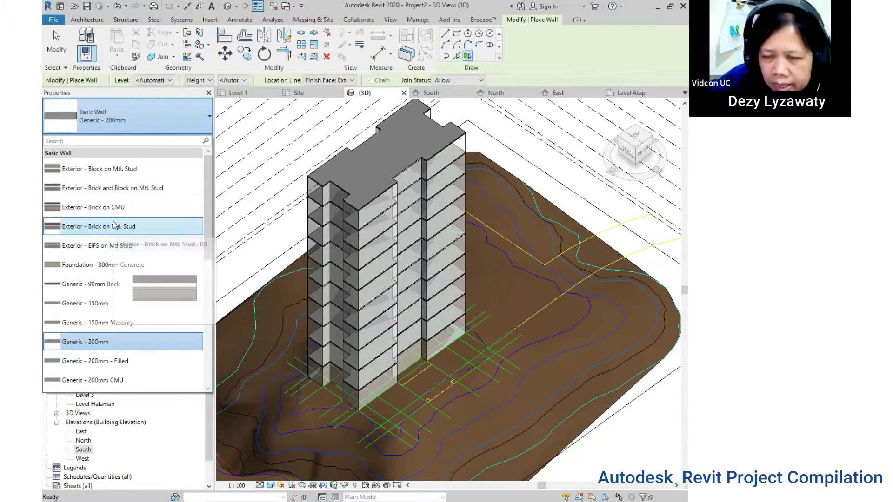
click(114, 232)
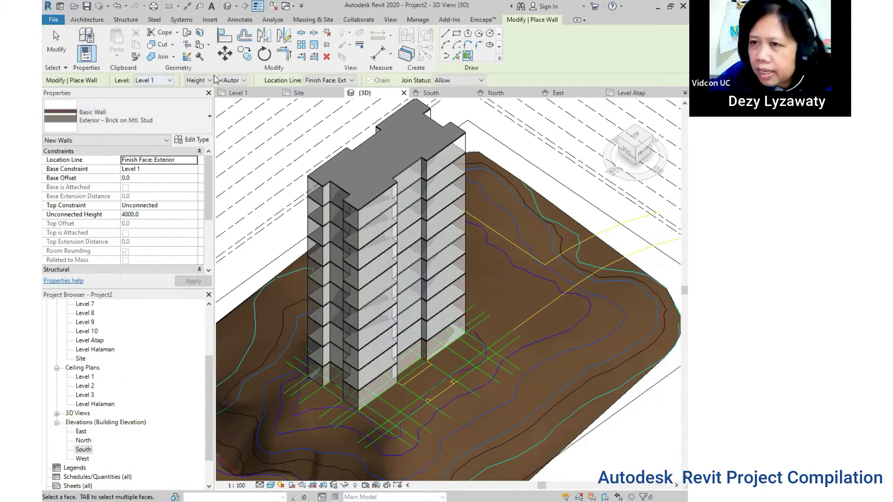
click(333, 81)
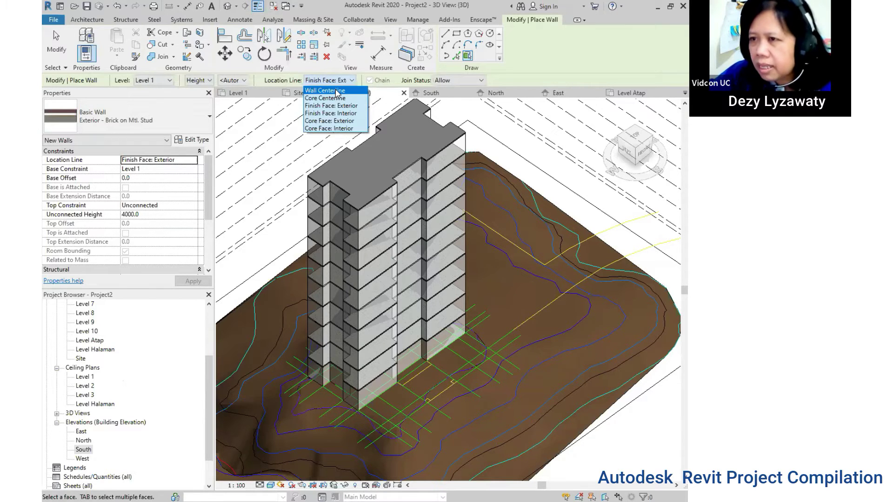
click(337, 91)
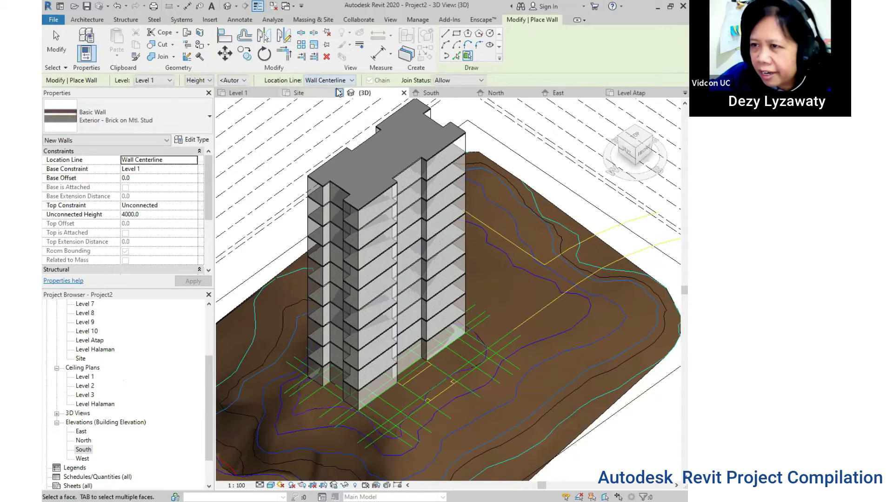
click(366, 219)
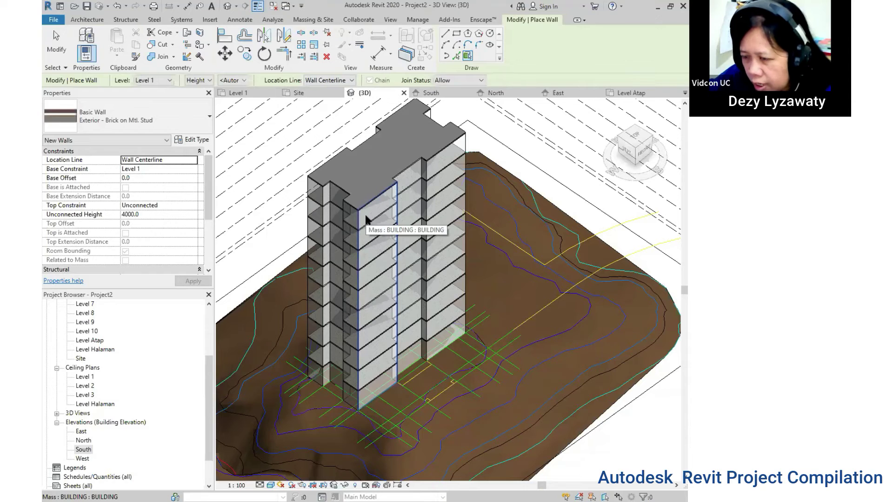
Place brick walls on the front and right mass faces, orbiting to check them.
click(366, 218)
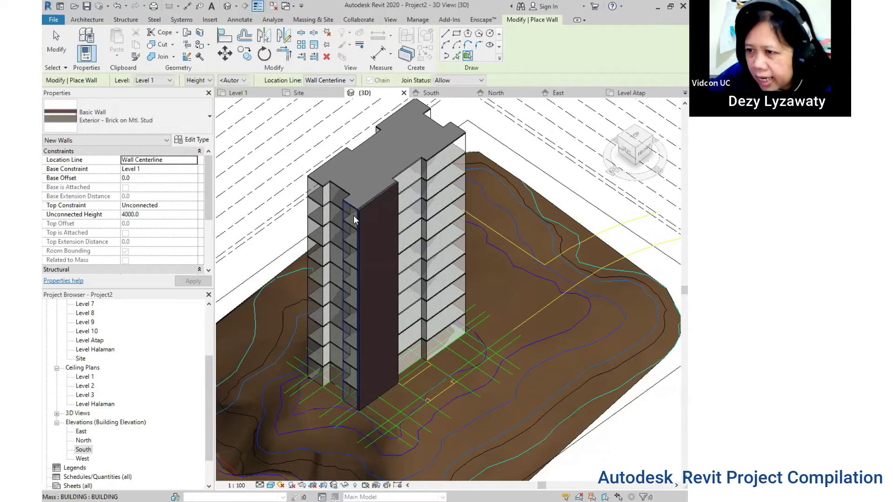
click(509, 225)
mouse_move(490, 231)
shift+middle_down()
mouse_move(475, 252)
mouse_move(351, 227)
shift+middle_up()
mouse_move(378, 194)
shift+middle_down()
mouse_move(417, 188)
mouse_move(353, 217)
shift+middle_up()
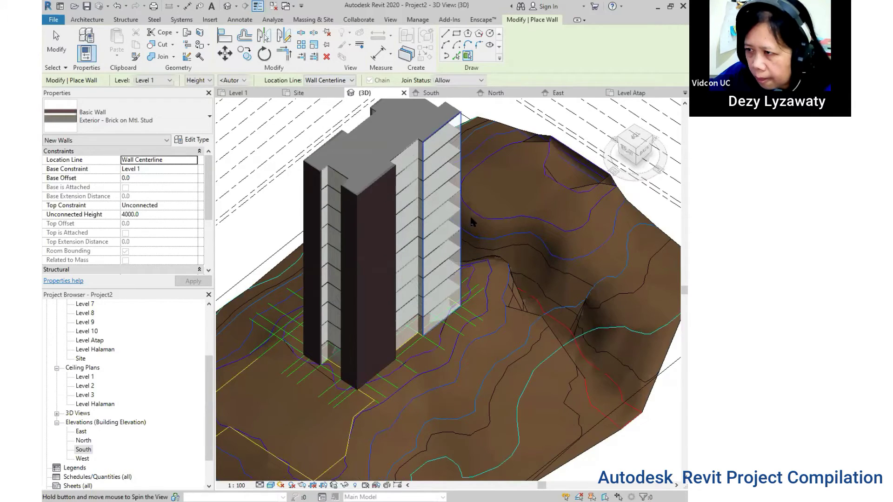
shift+middle_drag(487, 222, 445, 200)
mouse_move(363, 245)
shift+middle_down()
mouse_move(388, 253)
mouse_move(319, 260)
mouse_move(361, 261)
mouse_move(359, 245)
shift+middle_up()
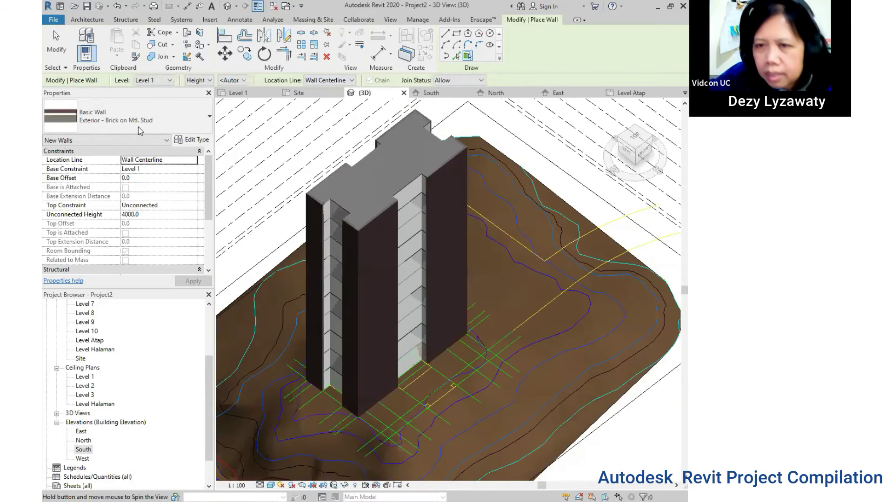
Switch the wall type to Exterior - EIFS on Mtl Stud and orbit close to the walls.
click(138, 127)
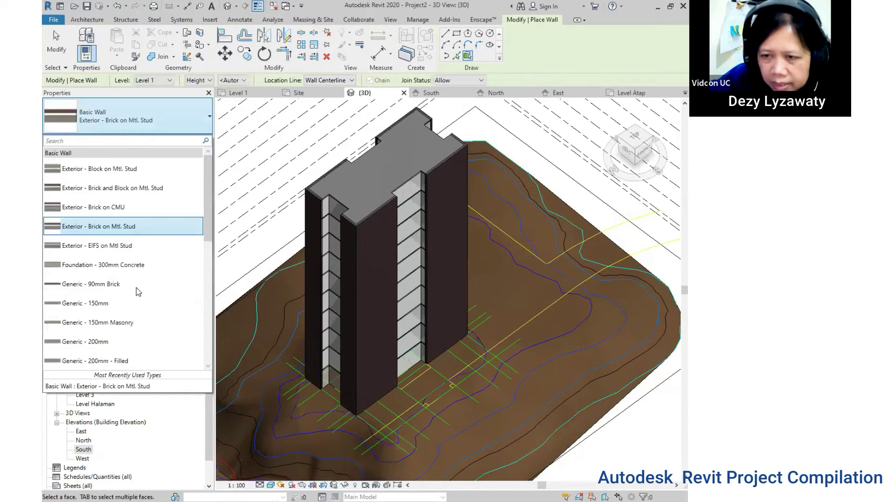
click(115, 248)
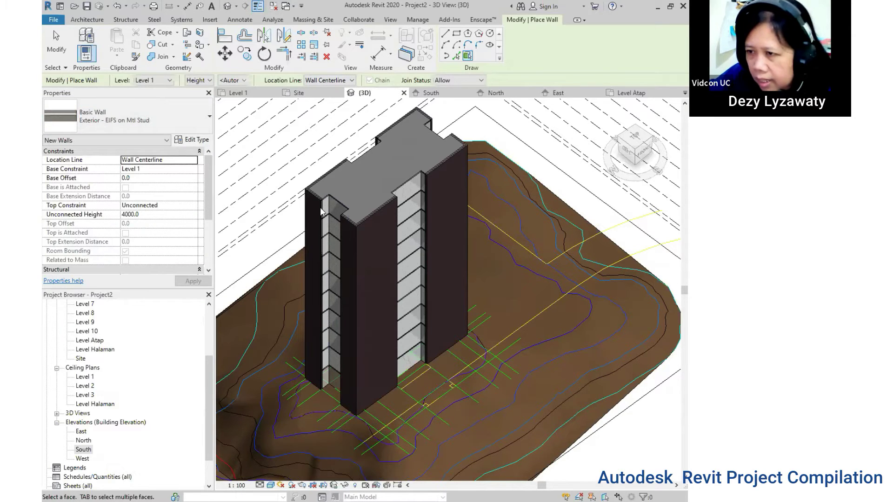
scroll(381, 214, up, 2)
mouse_move(393, 265)
shift+middle_down()
mouse_move(491, 276)
mouse_move(490, 295)
shift+middle_up()
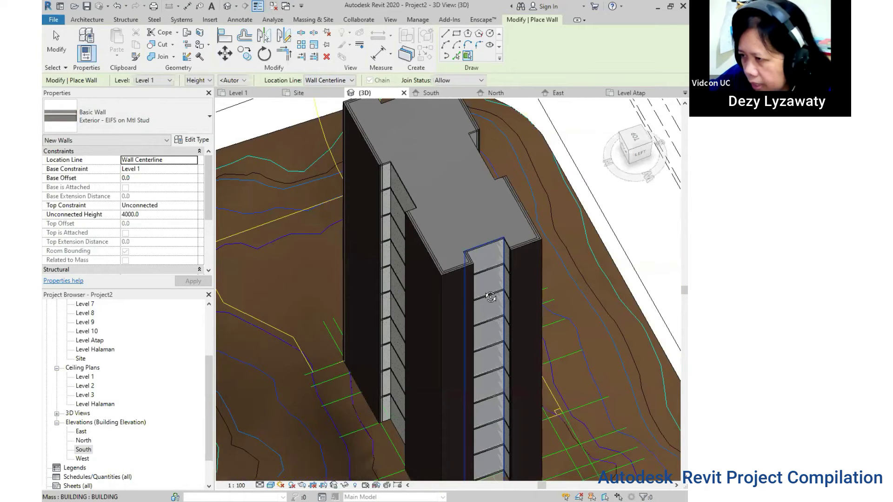
mouse_move(357, 265)
shift+middle_down()
mouse_move(509, 249)
mouse_move(484, 247)
mouse_move(509, 252)
mouse_move(169, 277)
mouse_move(300, 272)
mouse_move(409, 328)
shift+middle_up()
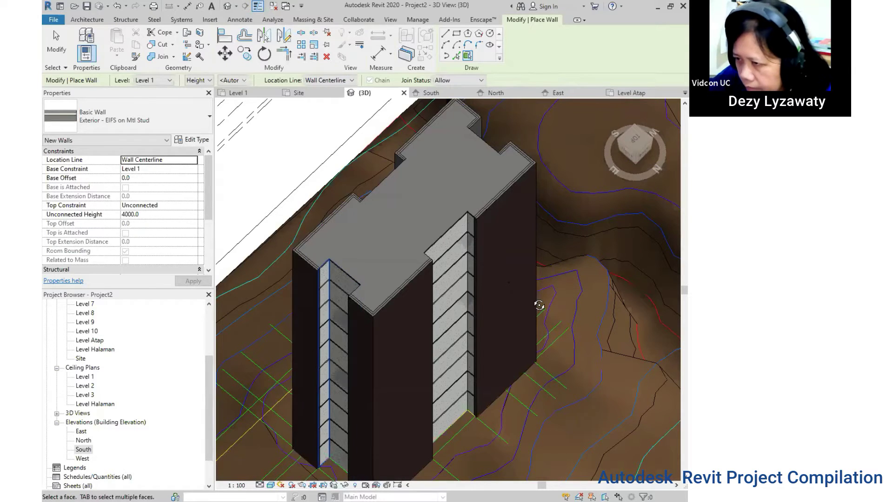
shift+middle_drag(539, 305, 279, 279)
mouse_move(472, 241)
shift+middle_down()
mouse_move(475, 219)
mouse_move(464, 228)
mouse_move(471, 240)
mouse_move(283, 266)
mouse_move(435, 263)
mouse_move(279, 216)
mouse_move(313, 239)
mouse_move(435, 265)
mouse_move(413, 229)
shift+middle_up()
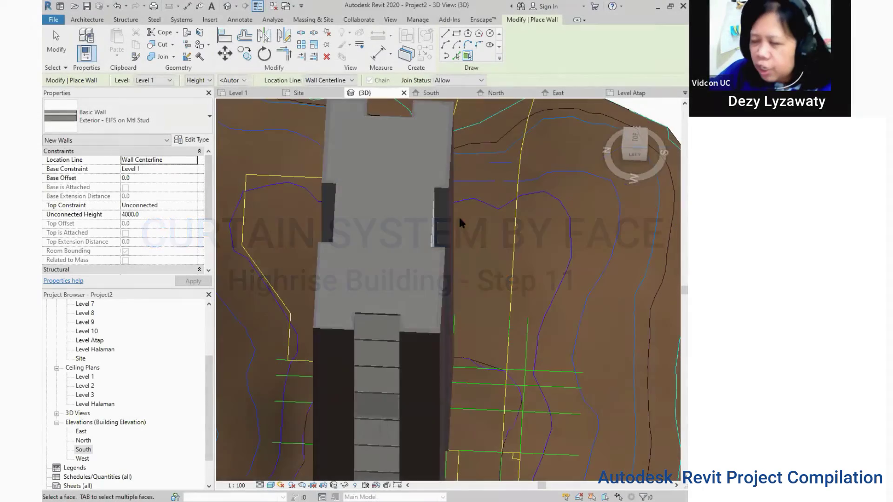
Orbit to an oblique view of the tower and start the Curtain System by Face tool.
mouse_move(460, 219)
shift+middle_down()
mouse_move(473, 265)
mouse_move(459, 345)
mouse_move(516, 355)
mouse_move(488, 336)
mouse_move(475, 307)
shift+middle_up()
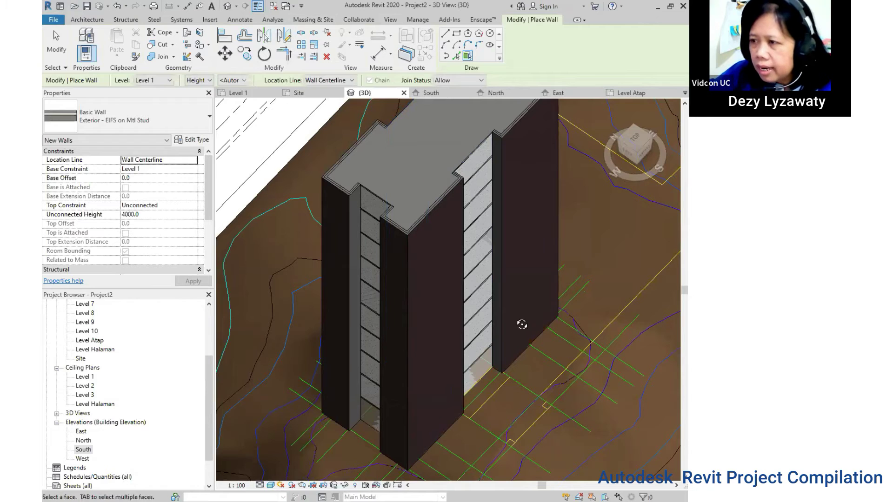
shift+middle_drag(502, 310, 485, 302)
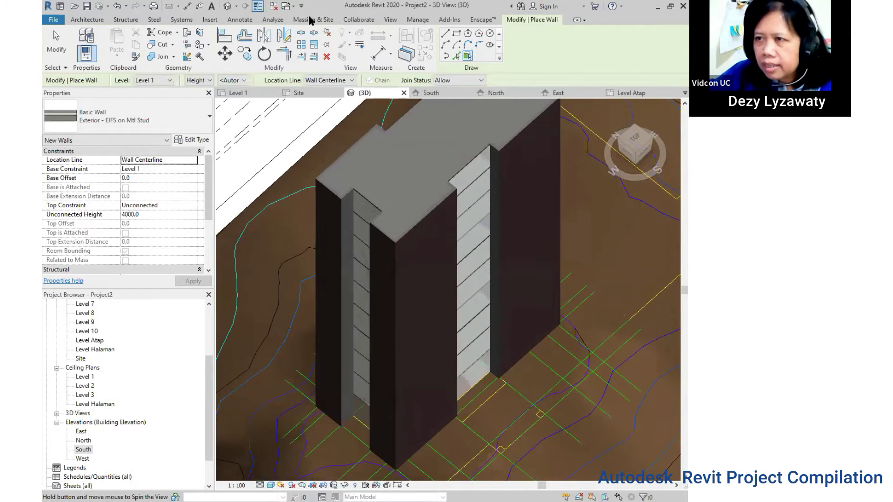
click(192, 49)
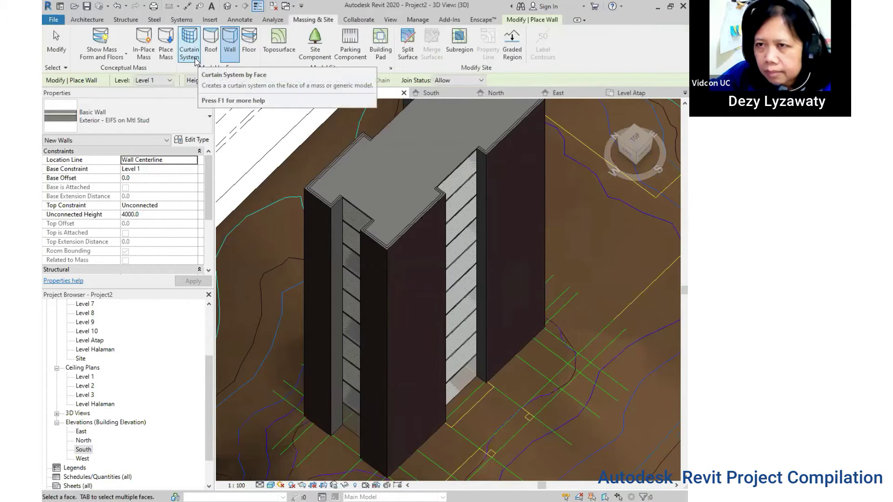
click(196, 59)
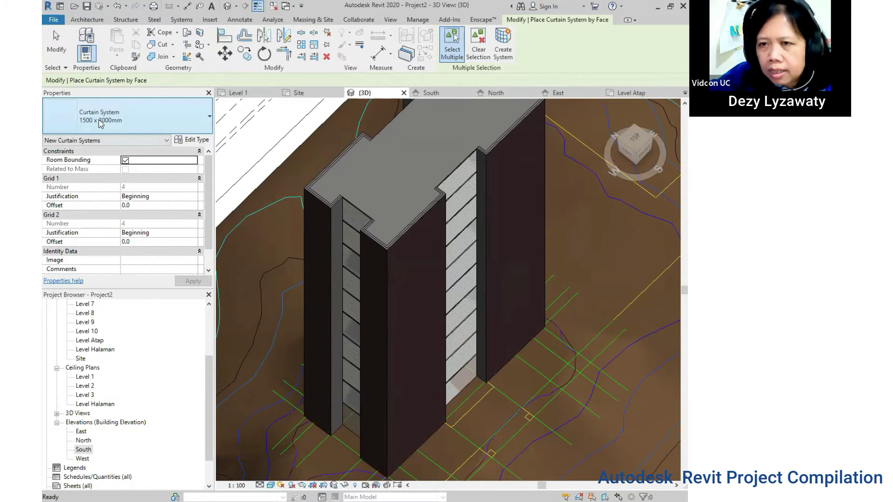
Duplicate the curtain system type as a new '2000 x 2000 mm' type.
click(198, 140)
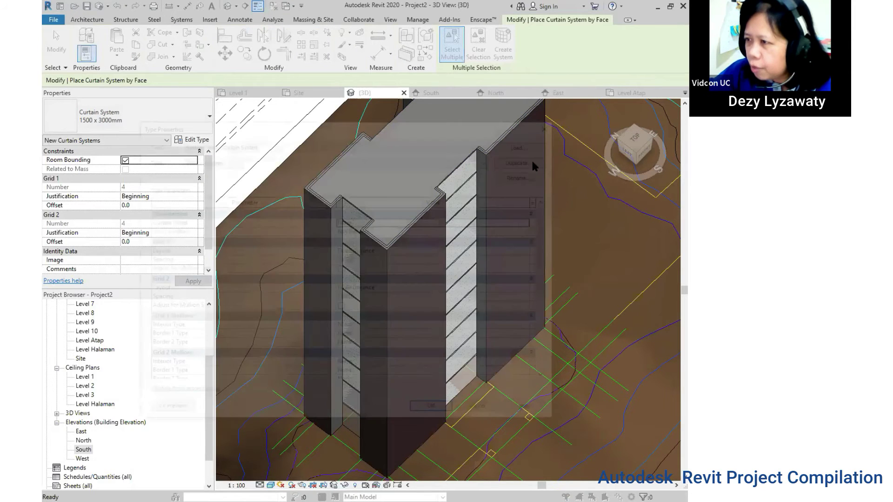
click(528, 159)
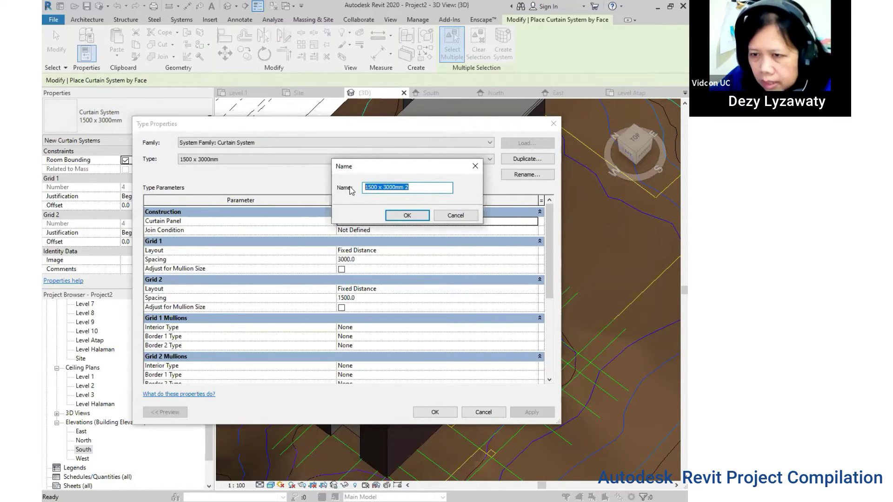
text(2000)
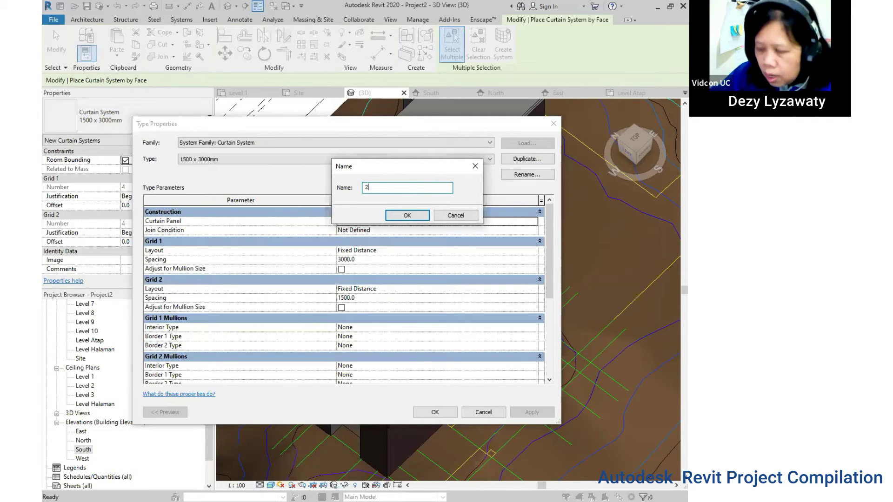
text( x 2000 mm)
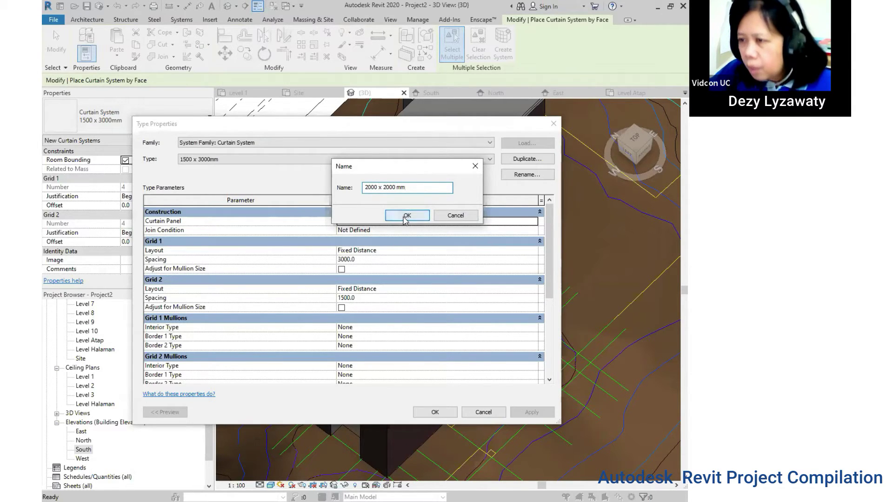
click(405, 217)
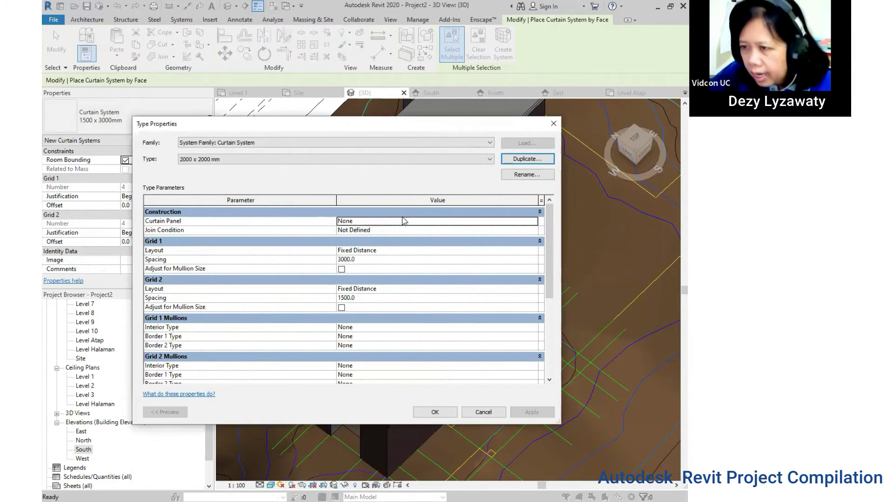
Set Grid 1 and Grid 2 spacing to 2000 and accept the type properties.
click(382, 261)
text(2000)
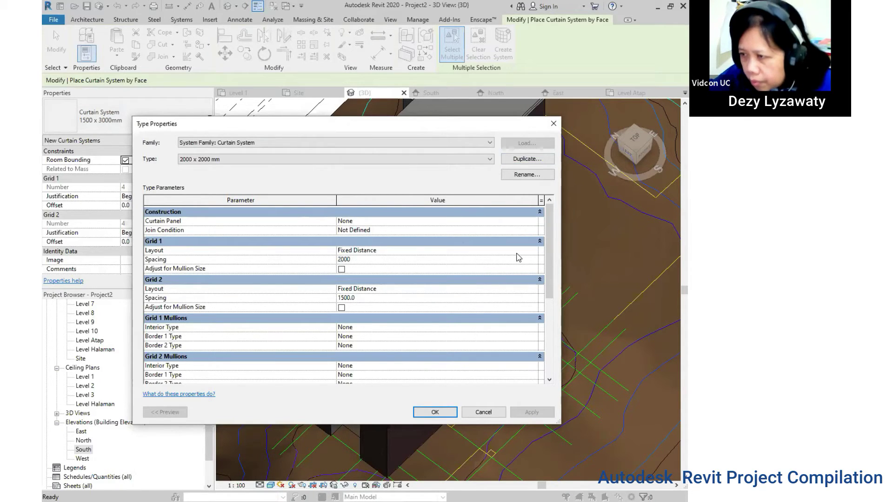
click(517, 251)
click(533, 251)
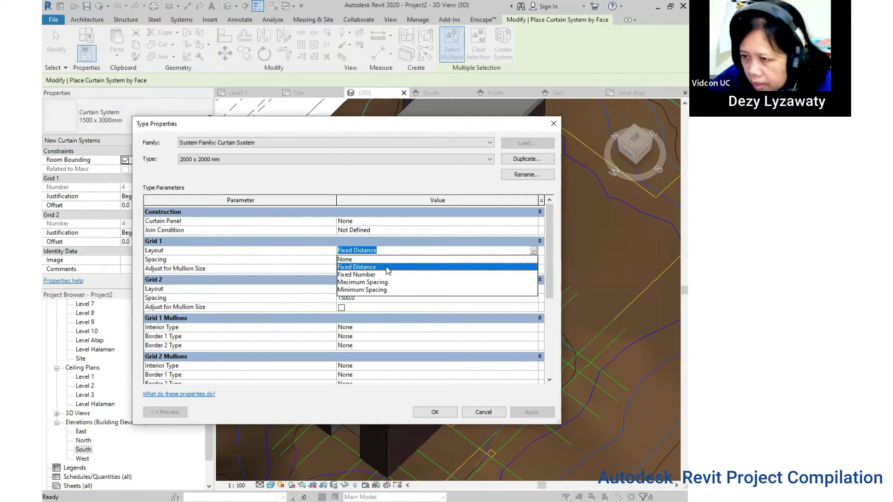
key(Escape)
click(378, 298)
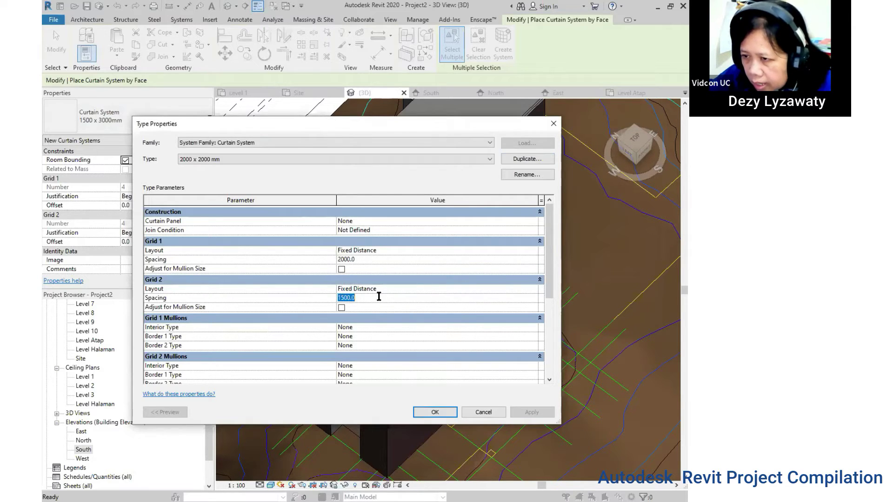
text(2000)
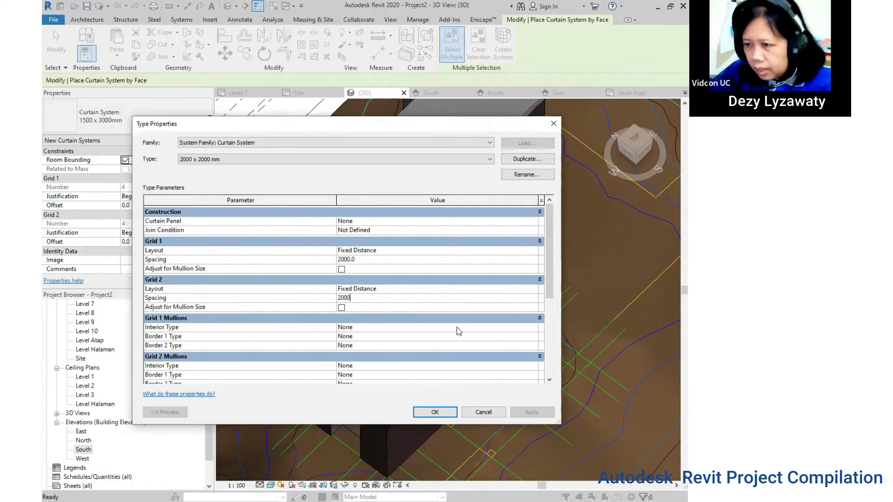
click(444, 412)
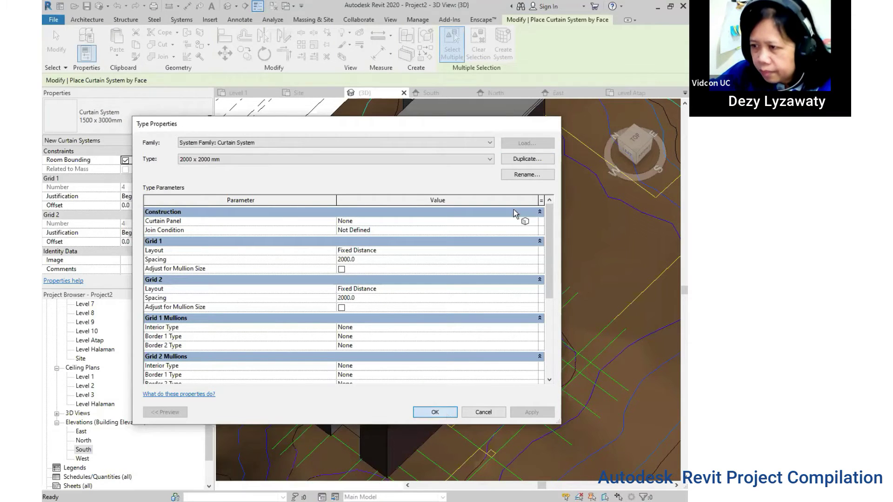
key(Return)
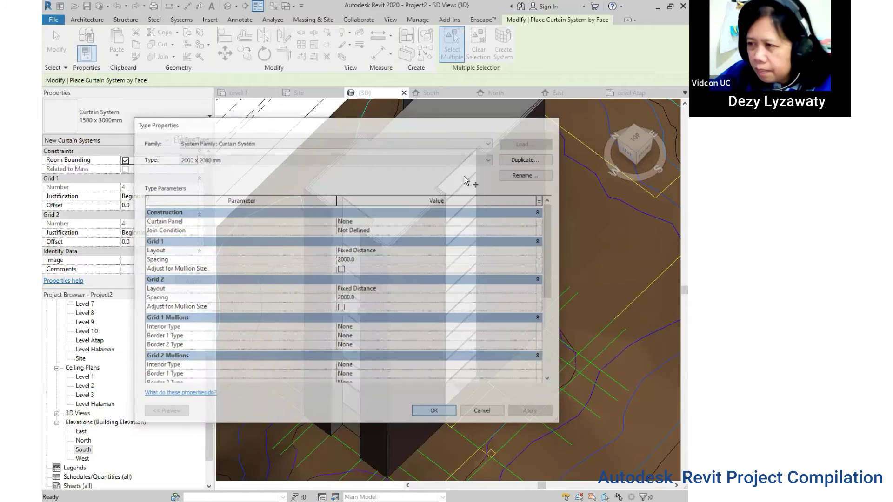
Select the tower's recessed faces for the curtain system, orbiting around to check them.
click(461, 186)
click(503, 41)
mouse_move(385, 316)
shift+middle_down()
mouse_move(358, 272)
mouse_move(415, 279)
shift+middle_up()
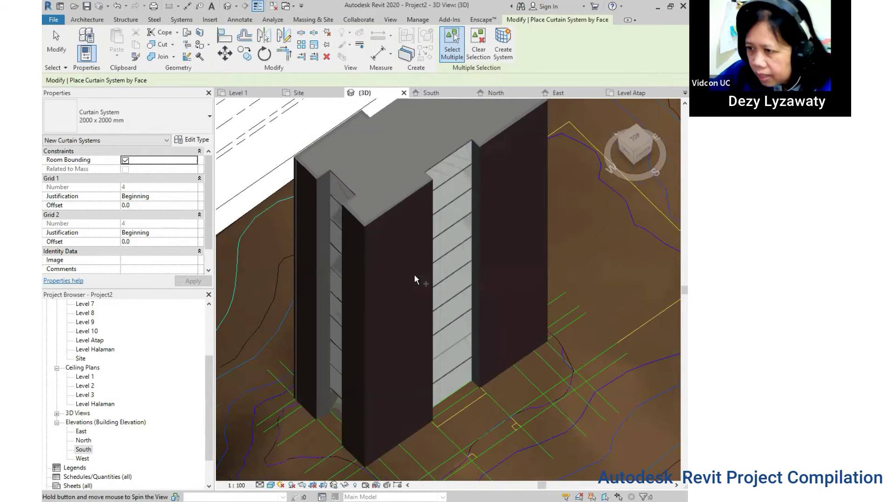
shift+middle_drag(502, 275, 511, 285)
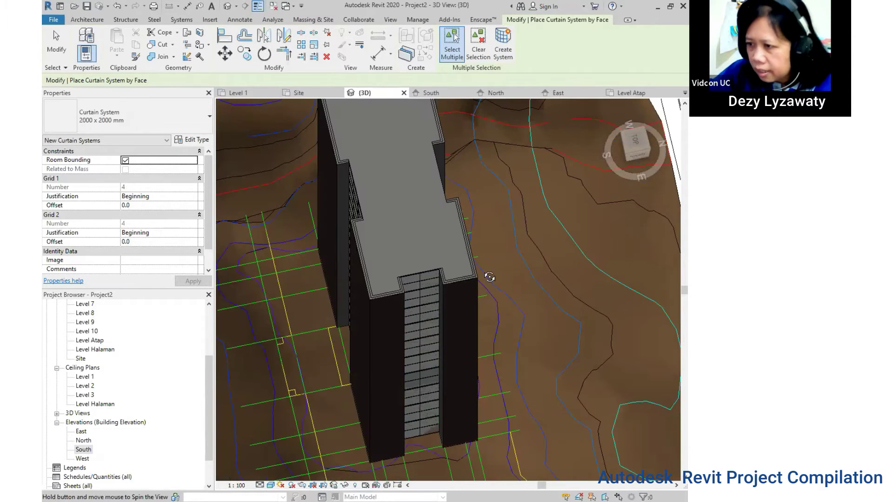
mouse_move(341, 247)
shift+middle_down()
mouse_move(379, 246)
mouse_move(440, 185)
mouse_move(512, 218)
shift+middle_up()
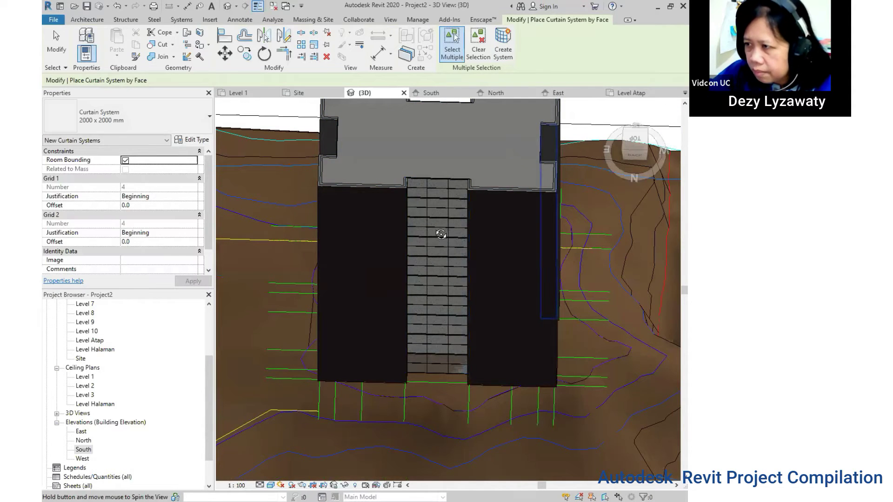
shift+middle_drag(415, 223, 435, 219)
shift+middle_drag(477, 72, 530, 201)
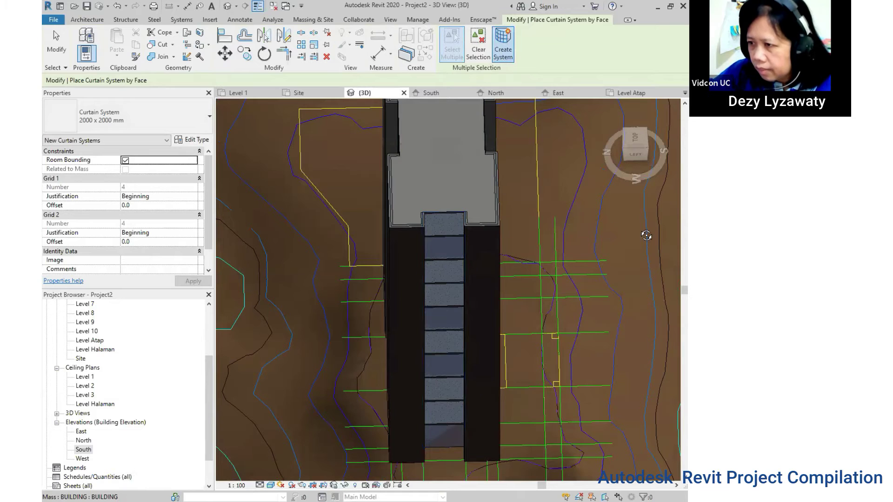
mouse_move(534, 321)
shift+middle_down()
mouse_move(669, 305)
mouse_move(498, 305)
shift+middle_up()
mouse_move(484, 358)
shift+middle_down()
mouse_move(325, 465)
mouse_move(541, 260)
shift+middle_up()
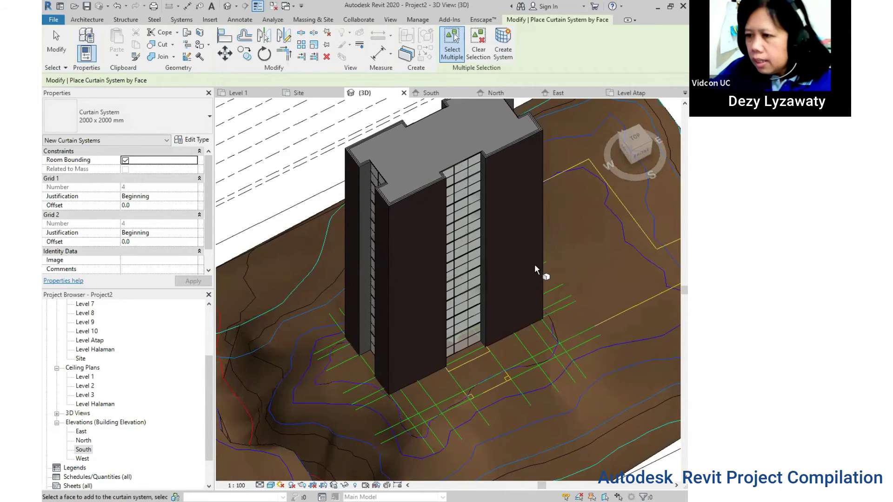
Create the 2000 x 2000 mm curtain system on the selected faces.
scroll(506, 246, up, 1)
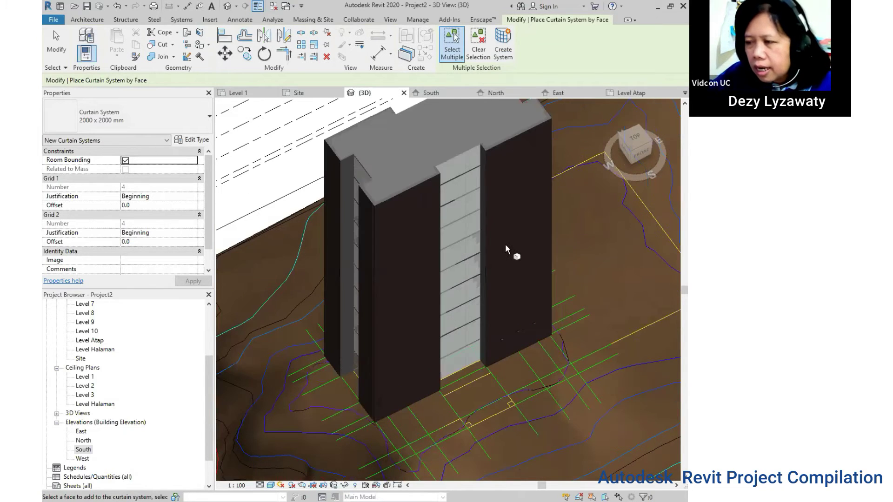
scroll(506, 246, up, 1)
scroll(506, 246, up, 1)
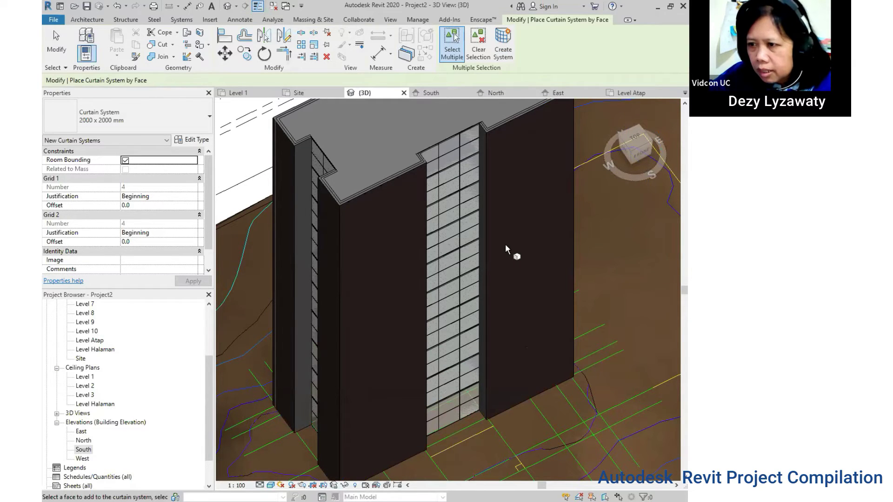
scroll(445, 279, down, 1)
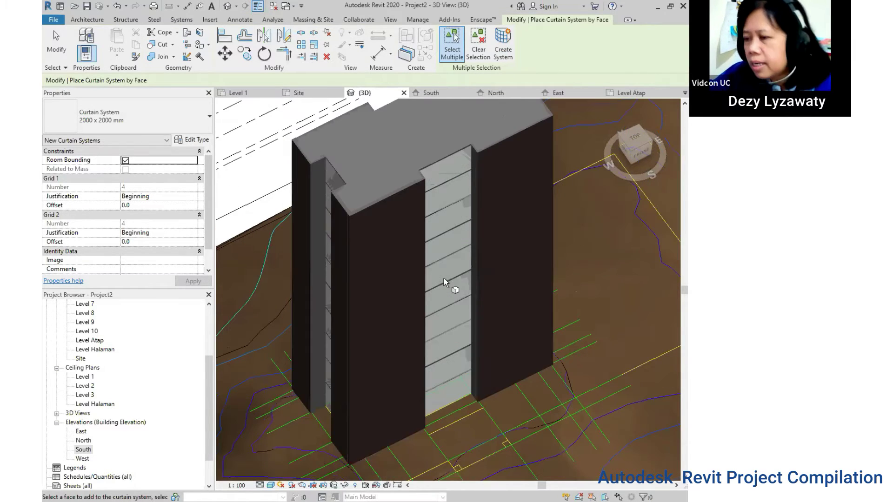
scroll(444, 279, down, 1)
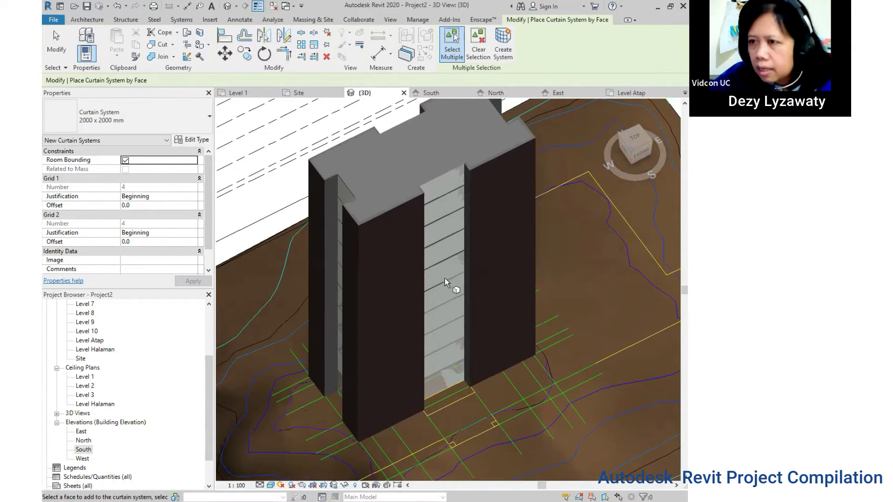
click(444, 278)
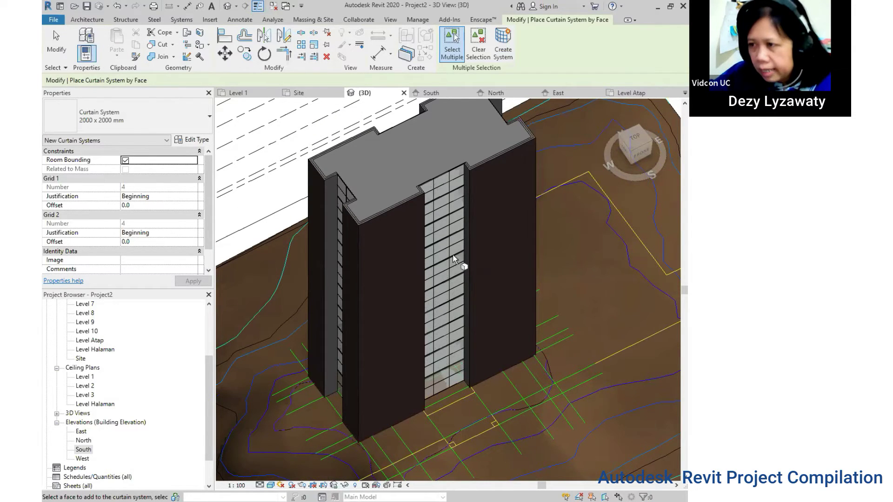
scroll(465, 200, up, 1)
scroll(466, 253, up, 3)
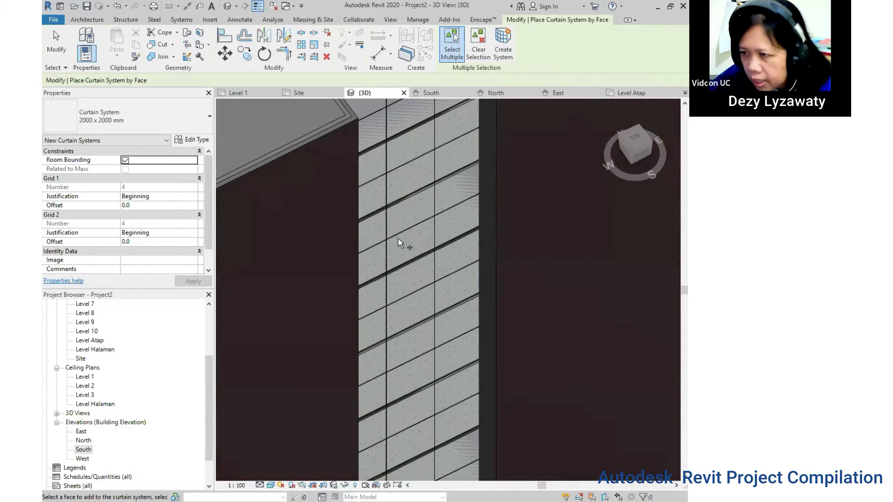
click(89, 19)
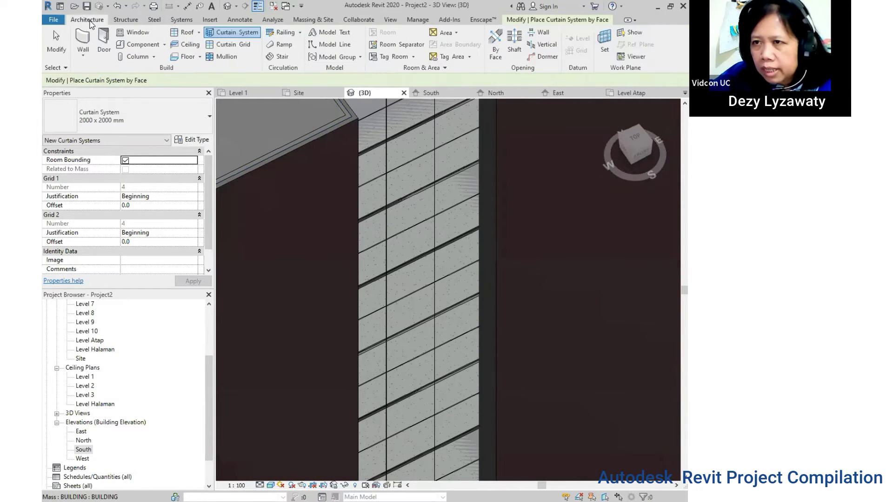
Add 50mm x 150mm rectangular mullions along several vertical and horizontal grid lines.
click(230, 60)
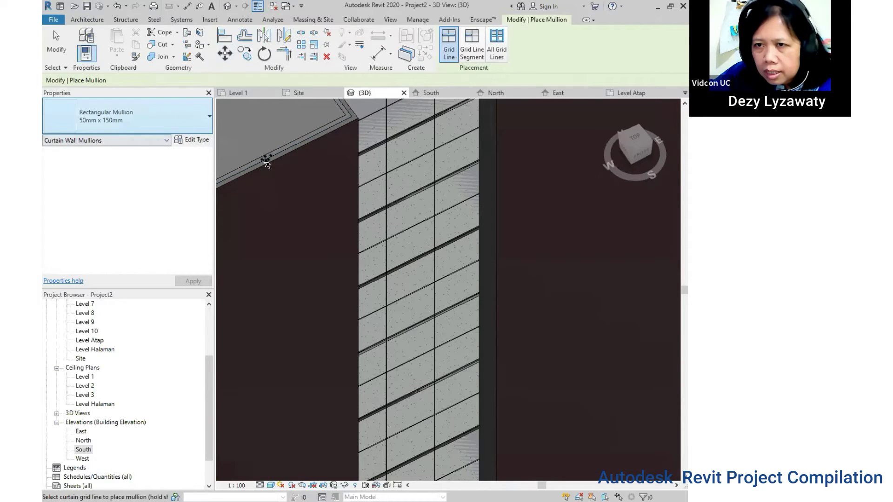
click(434, 263)
click(419, 226)
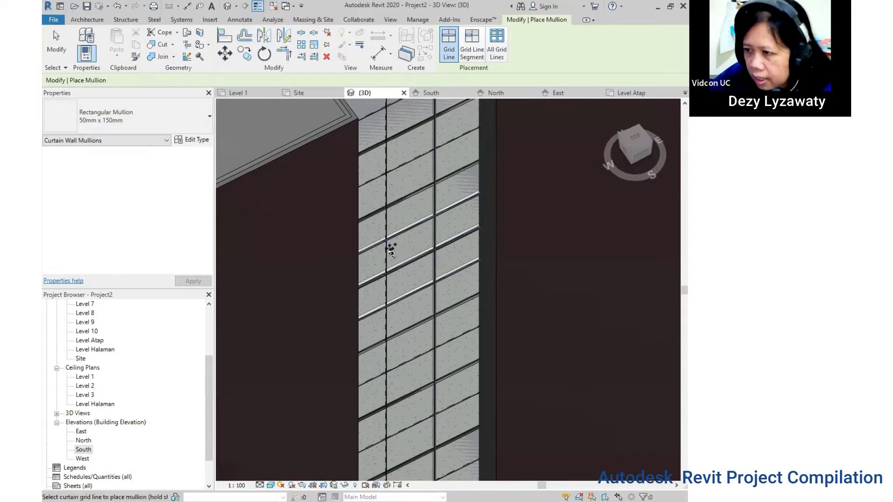
click(389, 248)
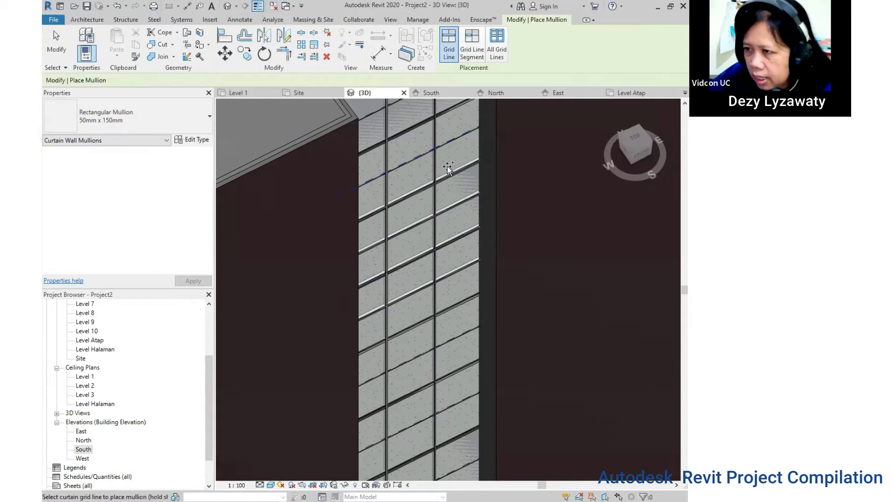
middle_drag(447, 303, 391, 202)
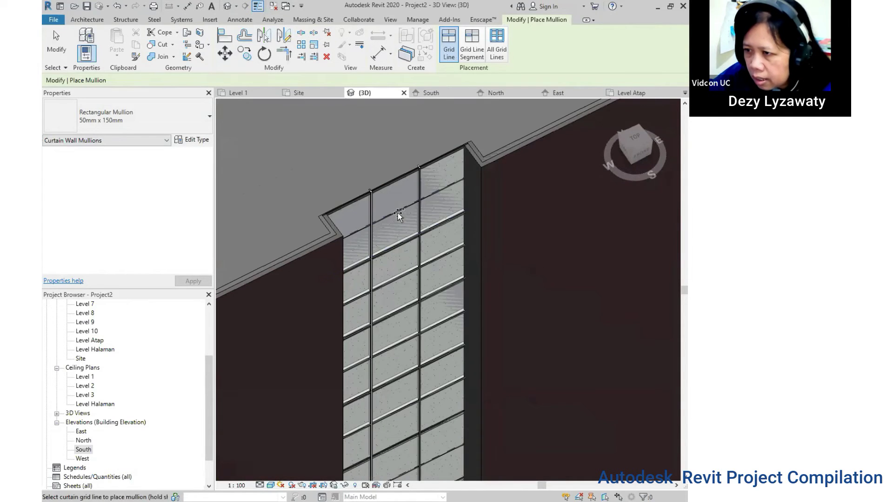
mouse_move(428, 205)
shift+middle_down()
mouse_move(414, 248)
mouse_move(471, 239)
mouse_move(418, 239)
shift+middle_up()
scroll(402, 260, up, 3)
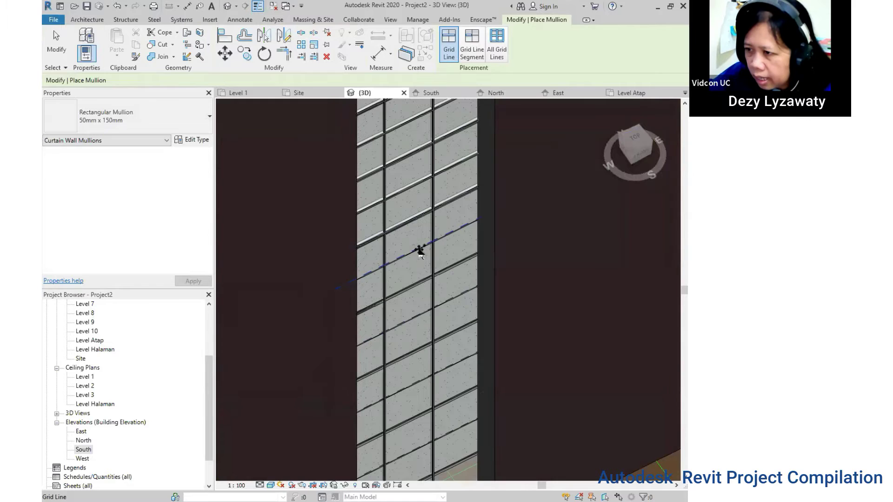
Orbit around the whole tower on the site to review the curtain wall.
middle_drag(427, 305, 431, 255)
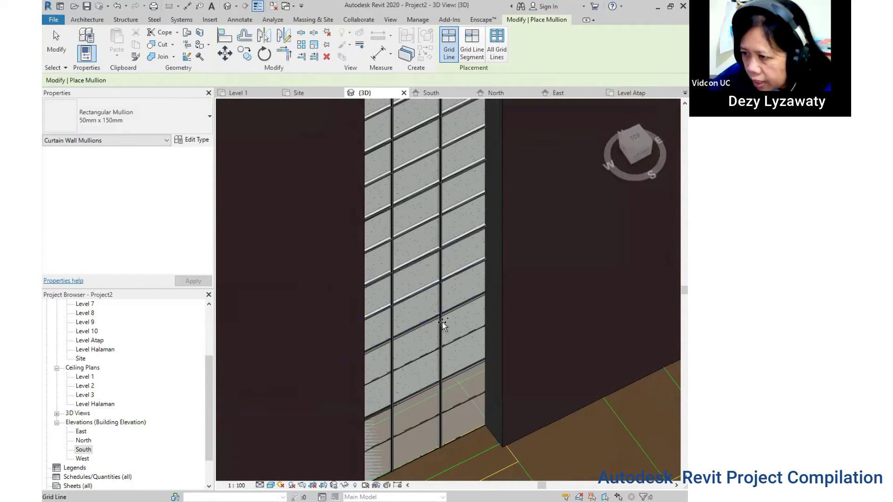
middle_drag(390, 222, 399, 253)
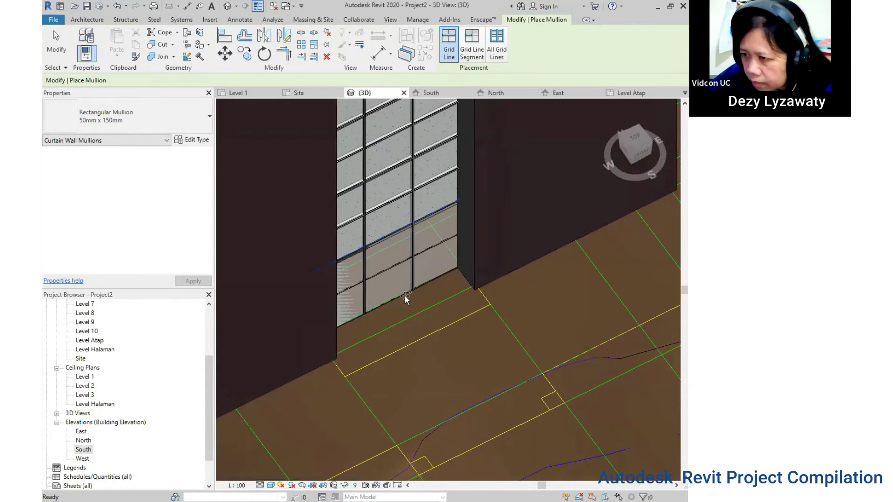
scroll(457, 260, down, 1)
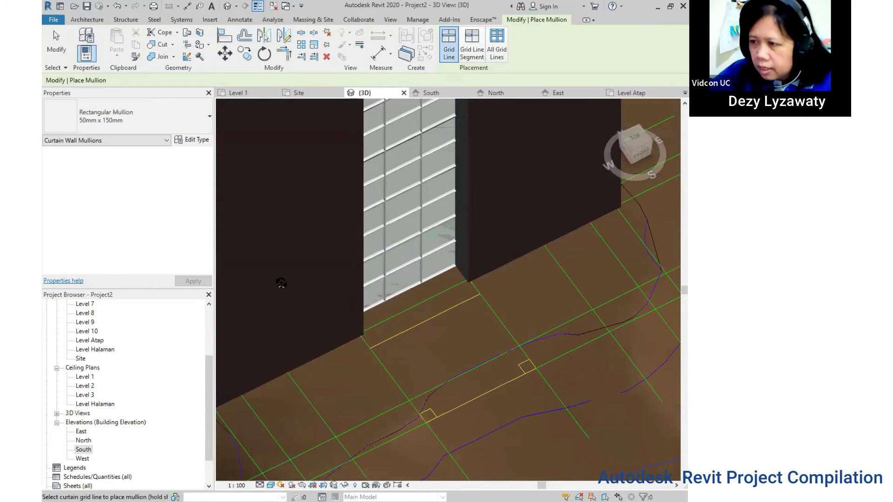
scroll(497, 283, down, 3)
shift+middle_drag(680, 275, 522, 285)
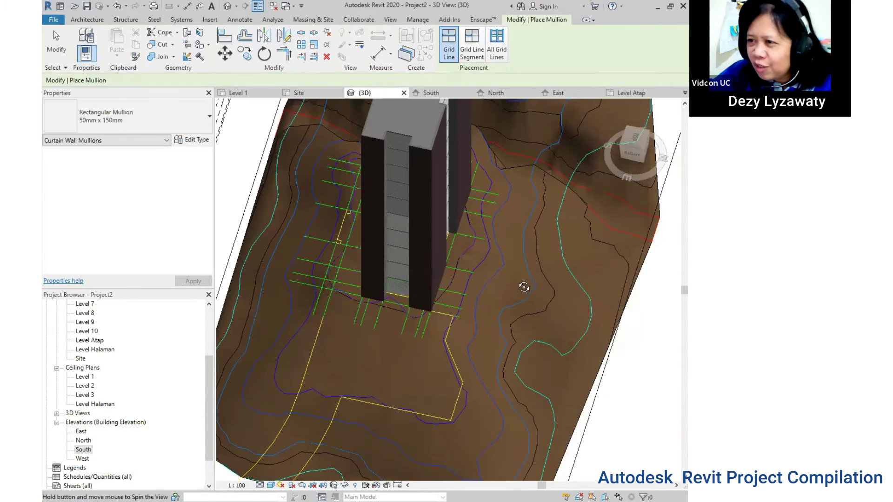
shift+middle_drag(608, 289, 195, 291)
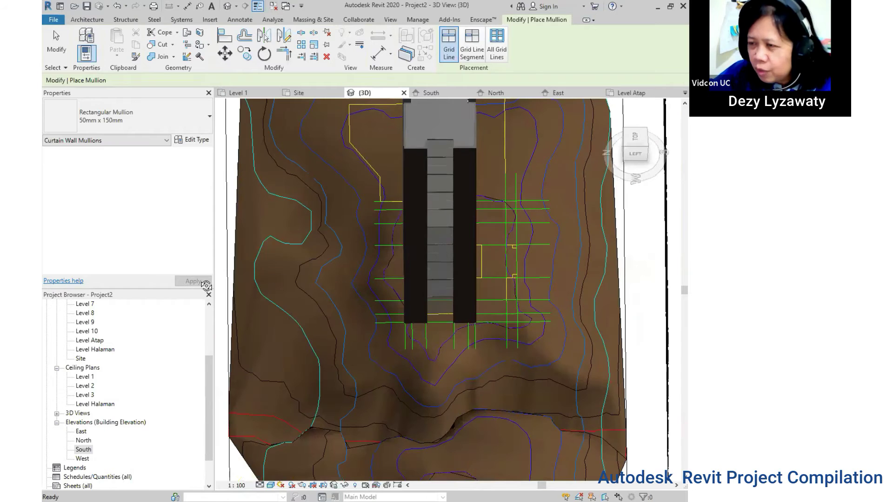
shift+middle_drag(483, 296, 565, 280)
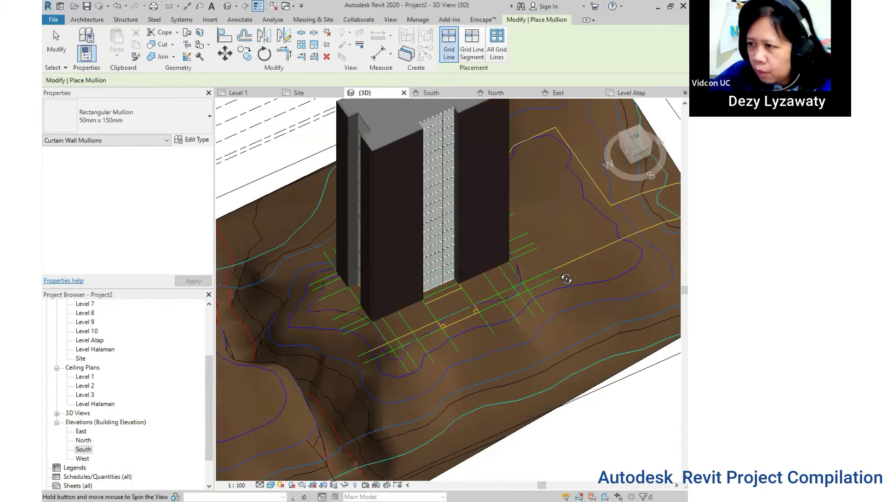
shift+middle_drag(240, 289, 445, 289)
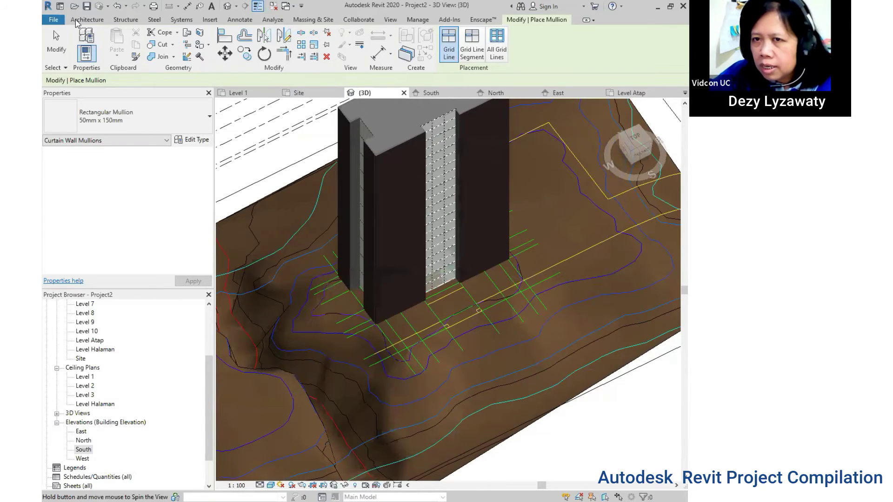
Add horizontal mullions on the upper grid lines of the central curtain wall.
click(77, 23)
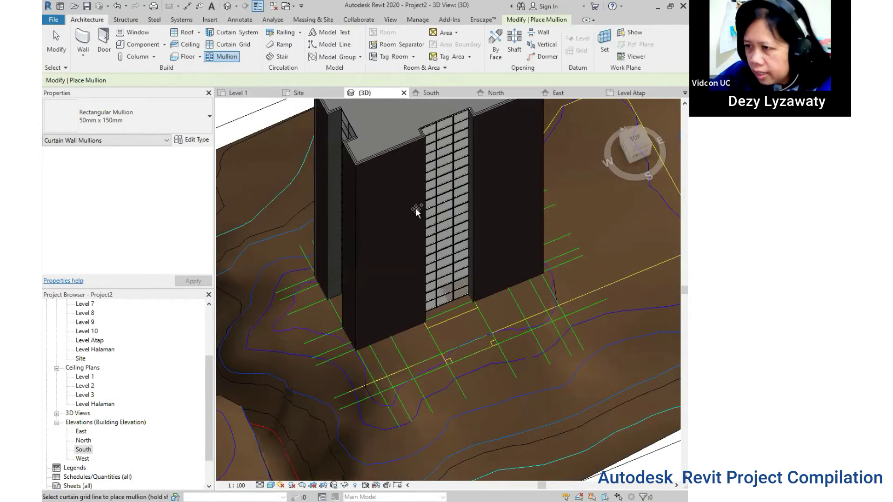
scroll(421, 212, down, 1)
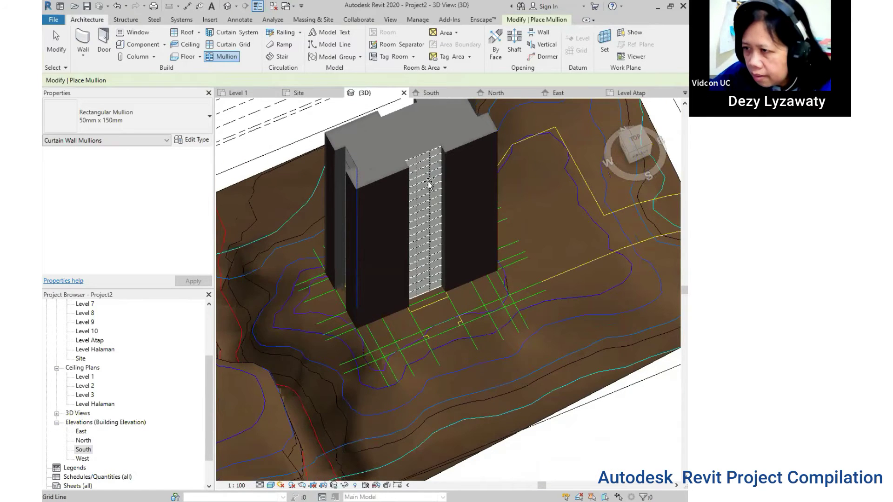
shift+middle_drag(423, 176, 466, 186)
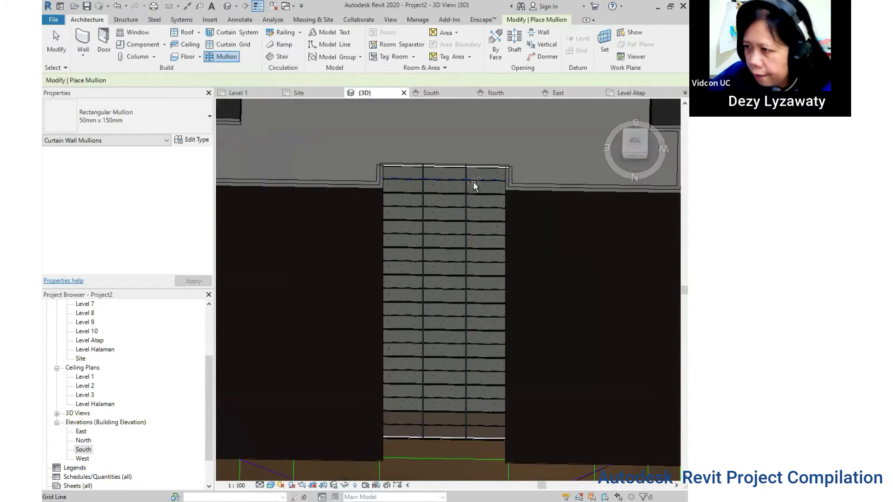
click(455, 193)
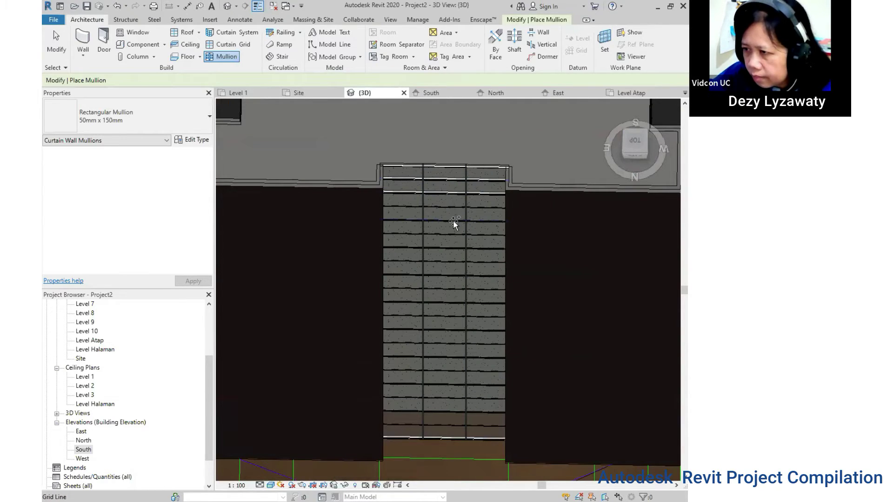
click(452, 207)
click(448, 233)
click(452, 260)
click(452, 288)
Add mullions on the remaining lower grid lines, then stop placing mullions.
mouse_move(452, 289)
shift+middle_down()
mouse_move(483, 297)
mouse_move(461, 249)
shift+middle_up()
click(461, 256)
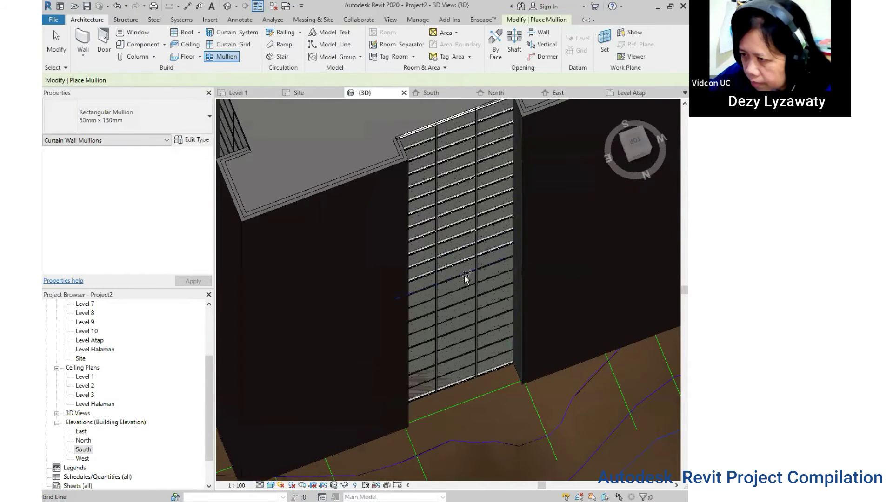
click(461, 330)
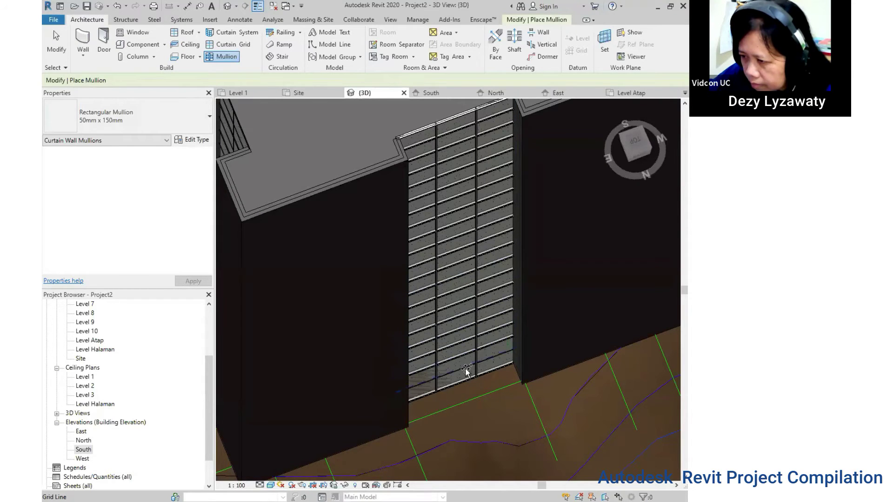
scroll(386, 303, down, 3)
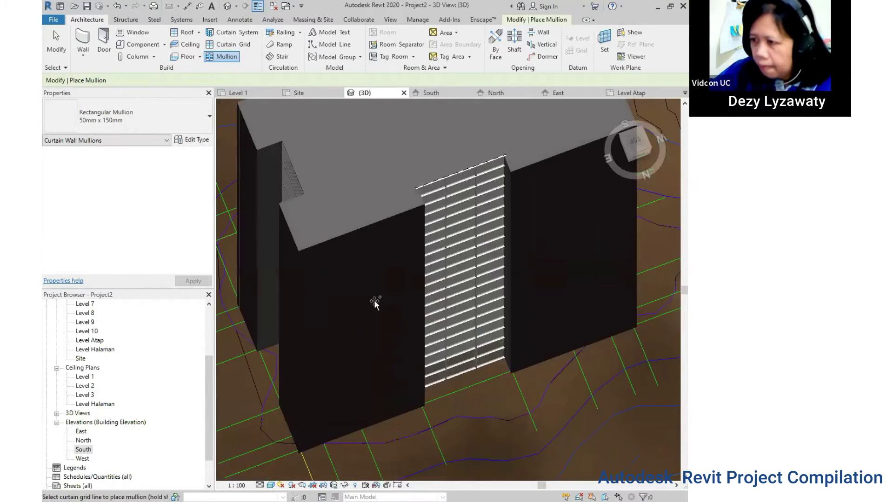
mouse_move(333, 326)
shift+middle_down()
mouse_move(380, 315)
mouse_move(377, 337)
mouse_move(403, 316)
shift+middle_up()
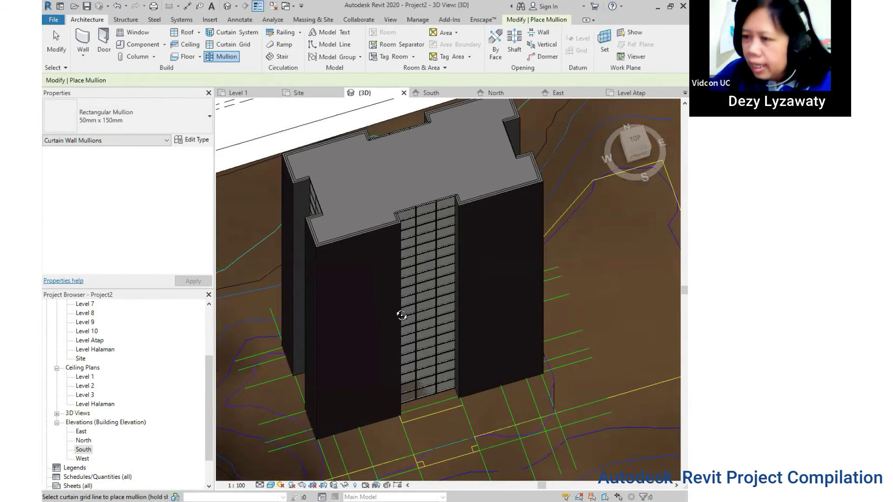
key(Escape)
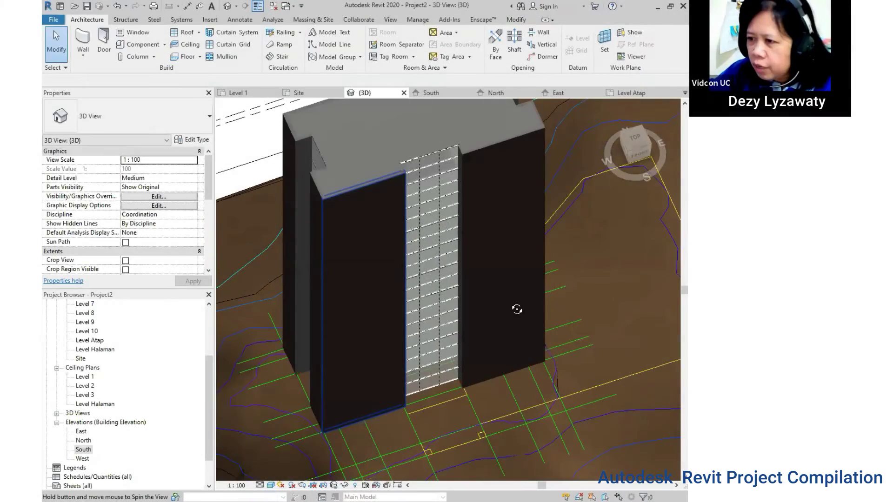
mouse_move(517, 309)
shift+middle_down()
mouse_move(434, 303)
mouse_move(487, 305)
shift+middle_up()
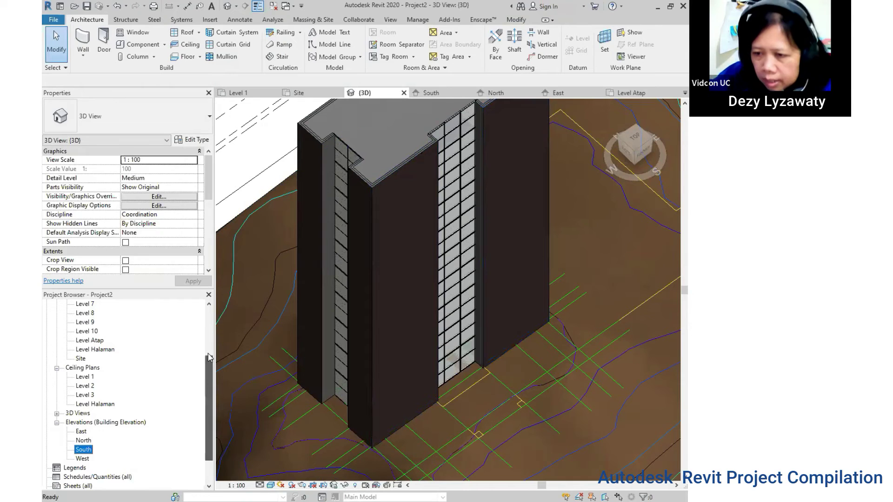
drag(207, 378, 207, 329)
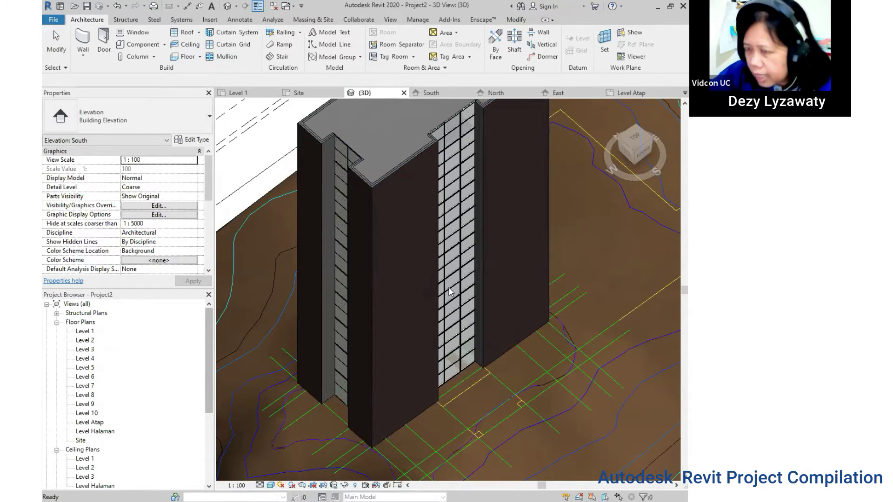
Open the Level 1 floor plan and zoom in on the STAIR opening.
click(237, 93)
scroll(305, 266, up, 3)
scroll(578, 253, up, 2)
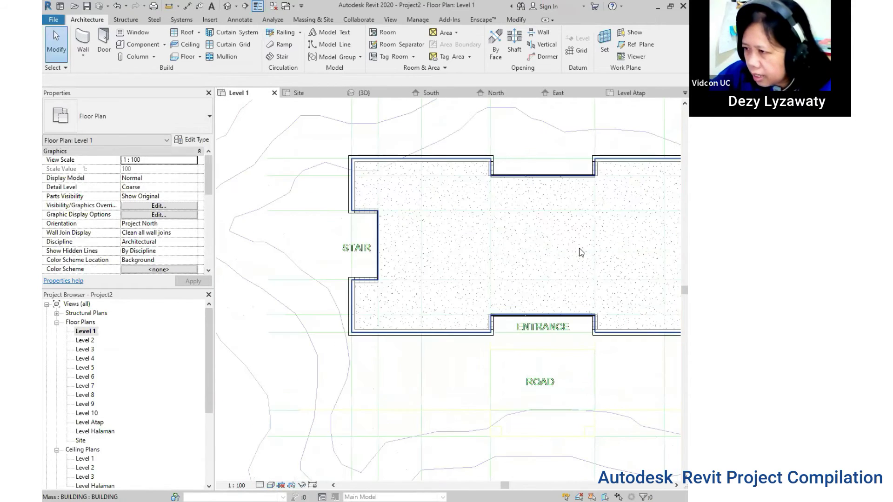
scroll(635, 260, down, 3)
scroll(445, 317, up, 2)
middle_drag(445, 316, 458, 295)
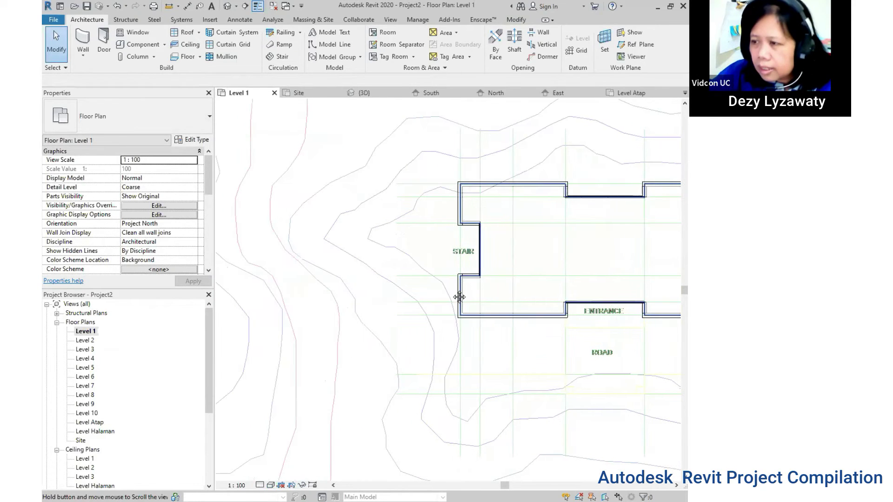
scroll(461, 263, up, 1)
scroll(456, 227, up, 1)
scroll(455, 226, up, 1)
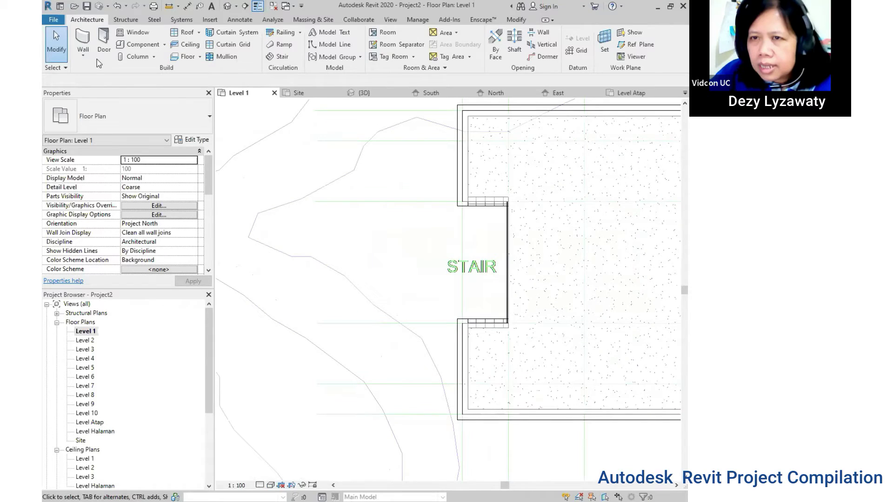
click(95, 24)
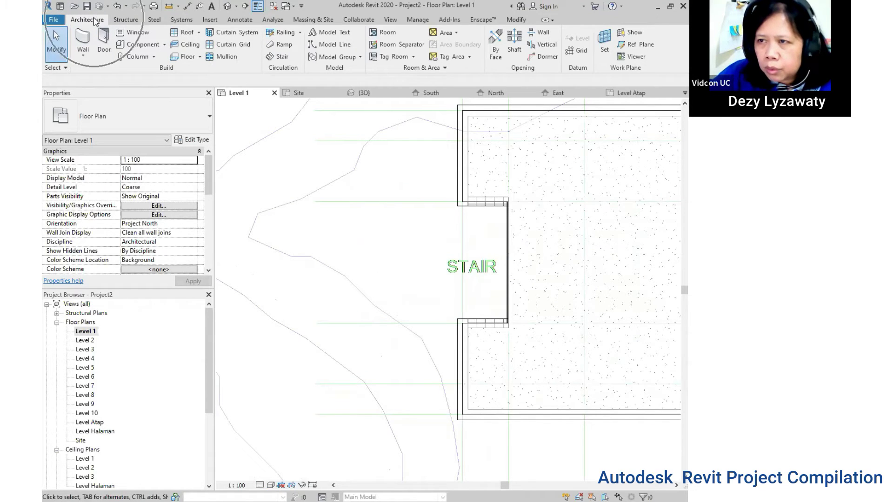
Draw a first U-shaped stair with a 13-riser run and a second run.
click(282, 57)
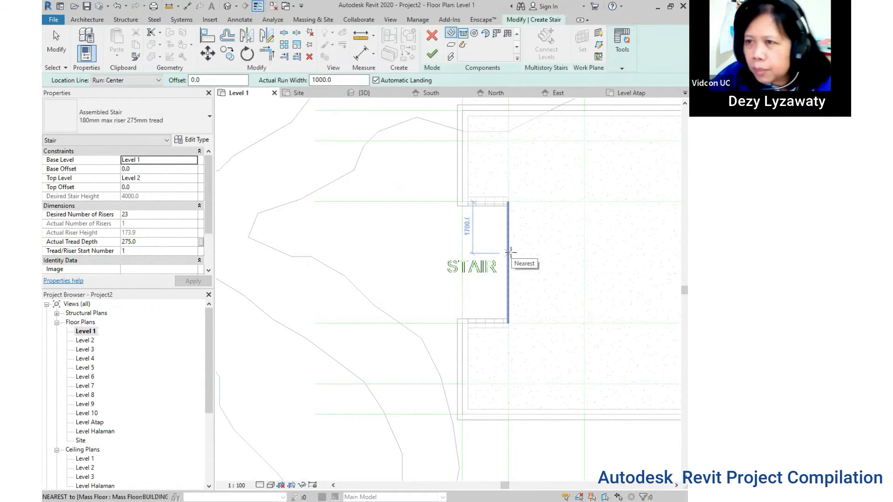
scroll(510, 242, up, 2)
middle_drag(533, 228, 556, 228)
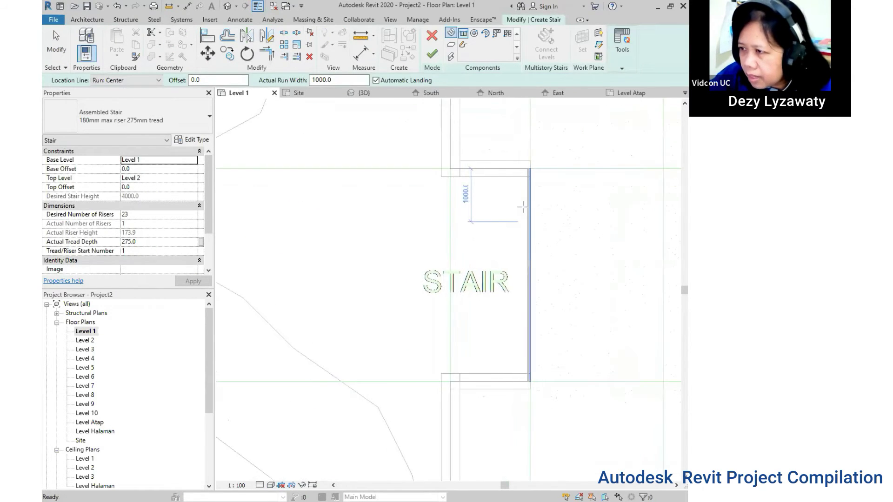
click(529, 205)
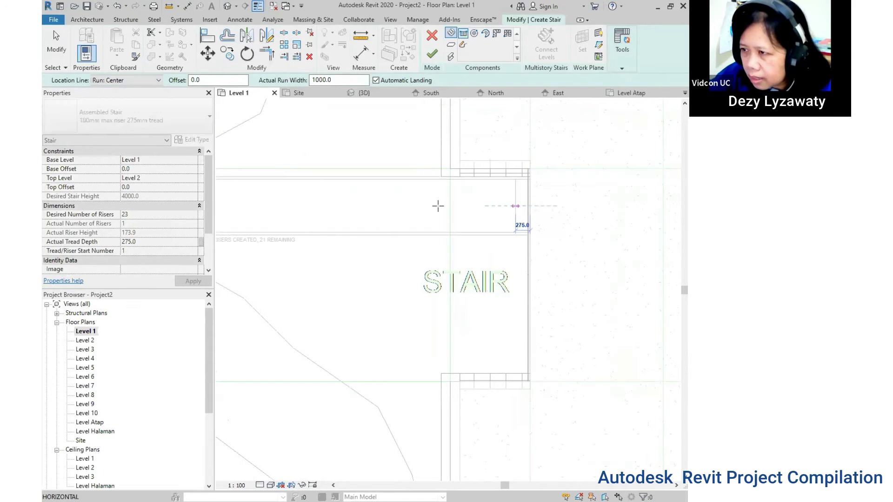
middle_drag(404, 198, 434, 195)
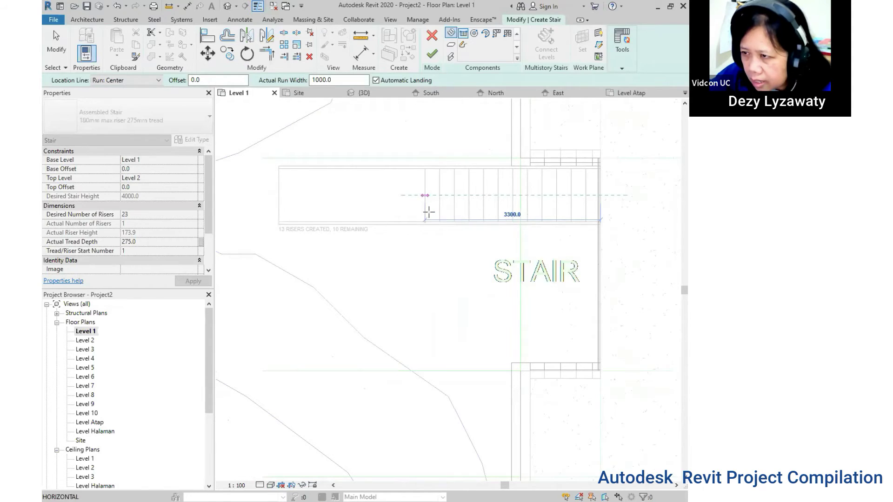
click(429, 212)
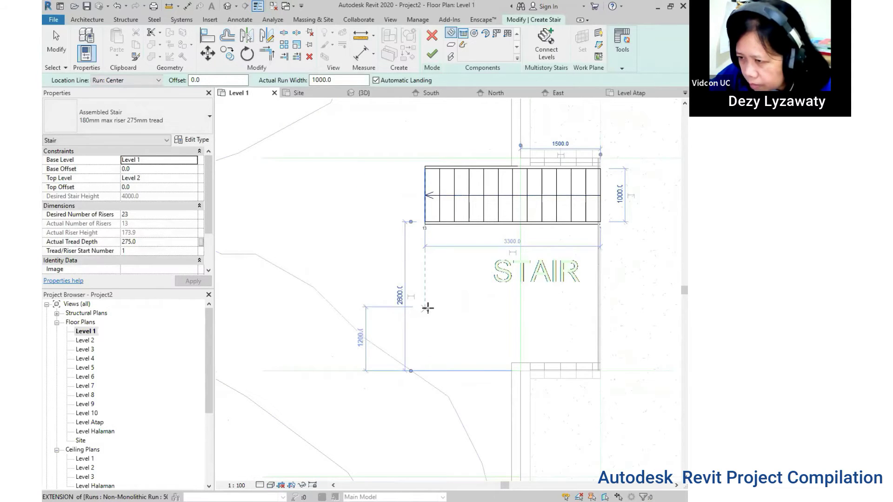
click(428, 308)
click(567, 308)
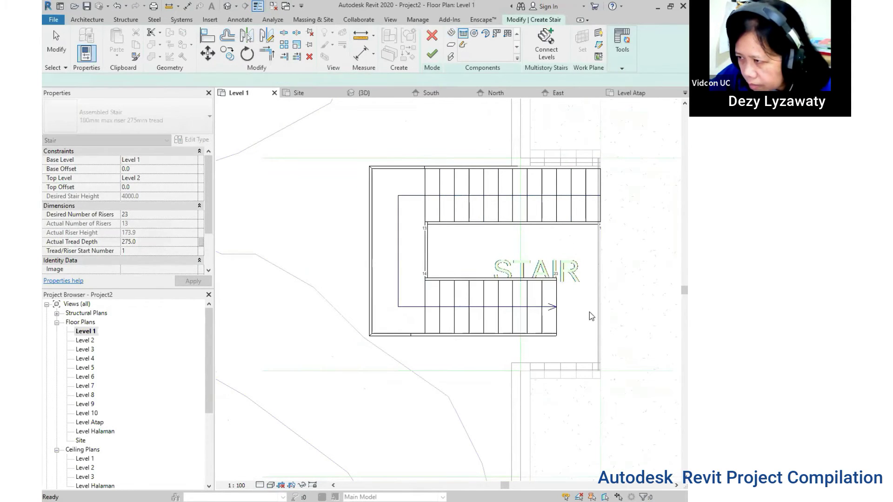
Undo both stair runs and discard the stair edit.
click(117, 6)
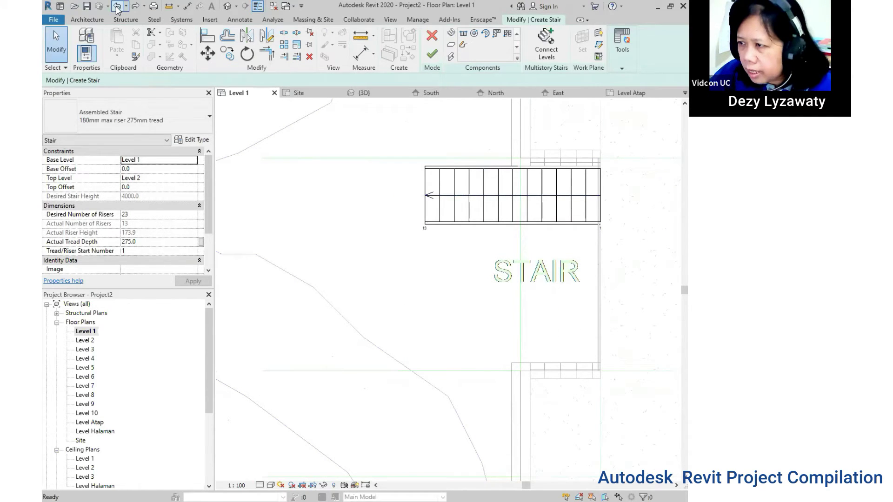
click(117, 6)
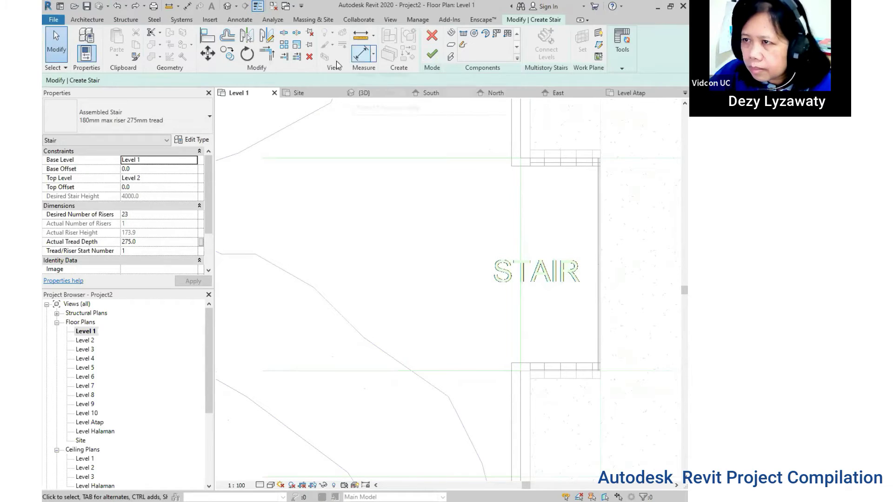
click(432, 36)
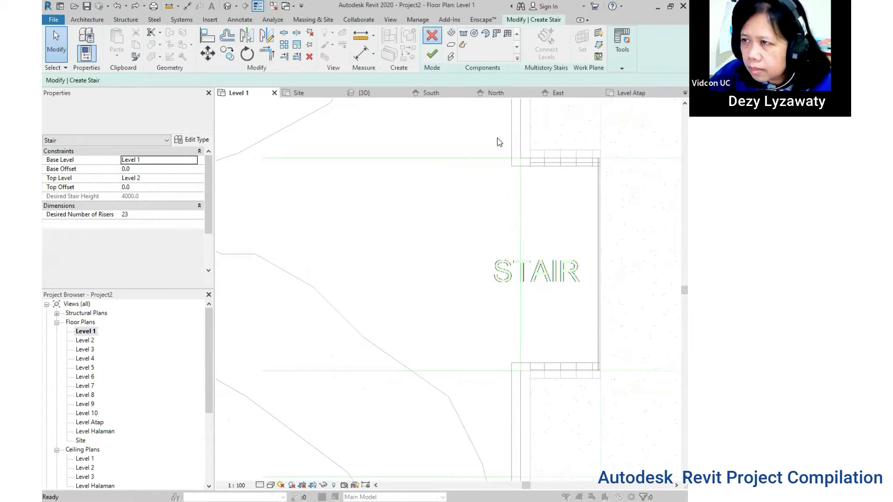
click(396, 266)
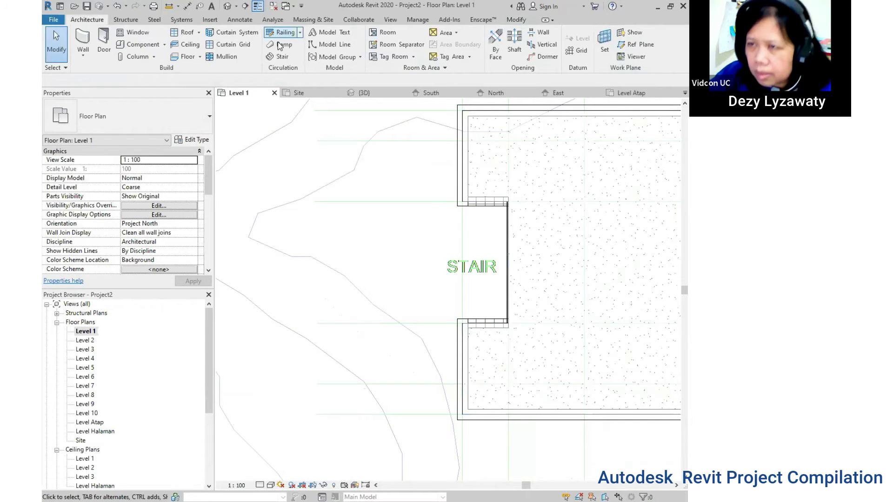
Redraw the stair with an 11-riser first run, landing and second run, then shift it slightly.
scroll(501, 225, up, 2)
click(508, 224)
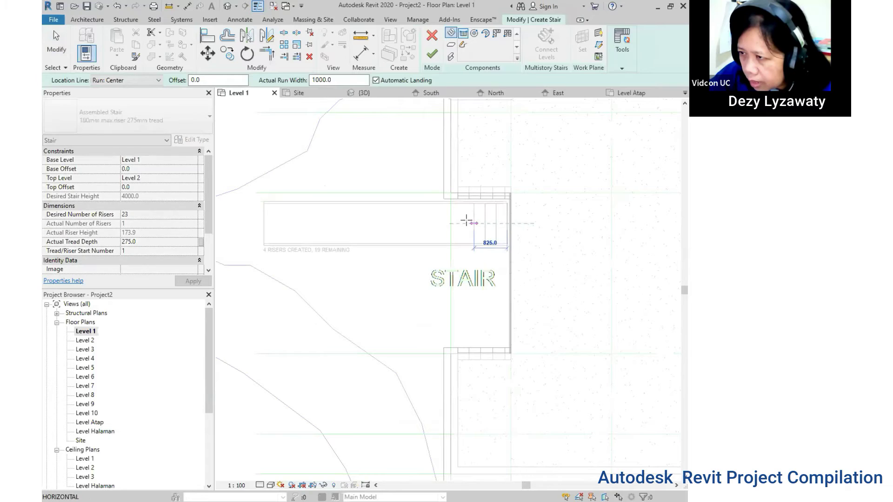
click(396, 232)
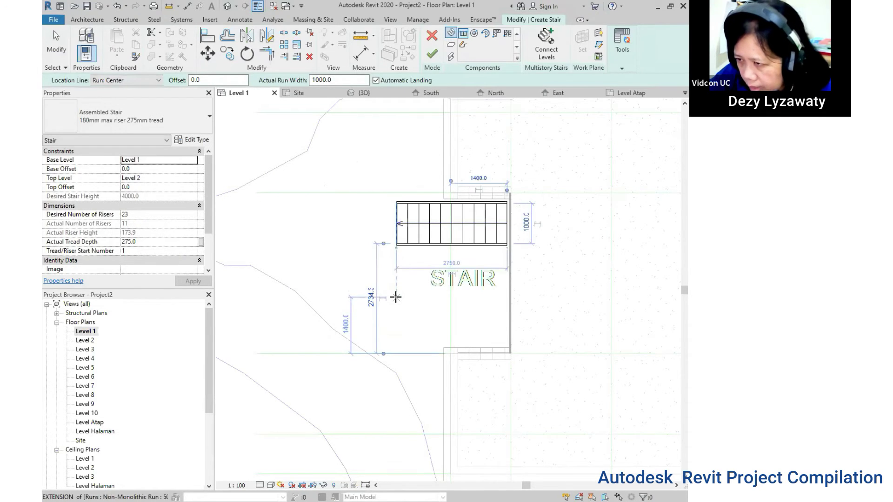
click(395, 297)
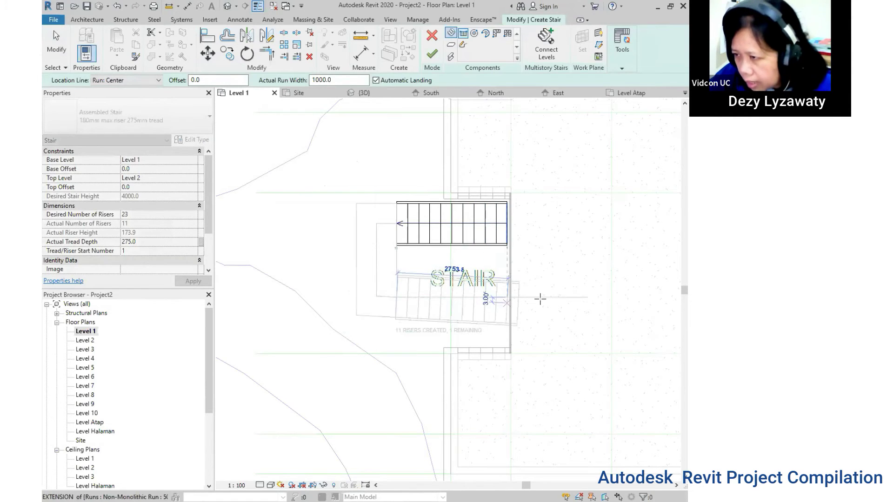
click(521, 297)
scroll(525, 288, up, 2)
drag(287, 150, 536, 347)
mouse_move(330, 264)
mouse_down()
mouse_move(339, 269)
mouse_move(321, 281)
mouse_up()
Window-select the stair sketch and try moving it toward the wall opening, then cancel.
scroll(481, 255, up, 1)
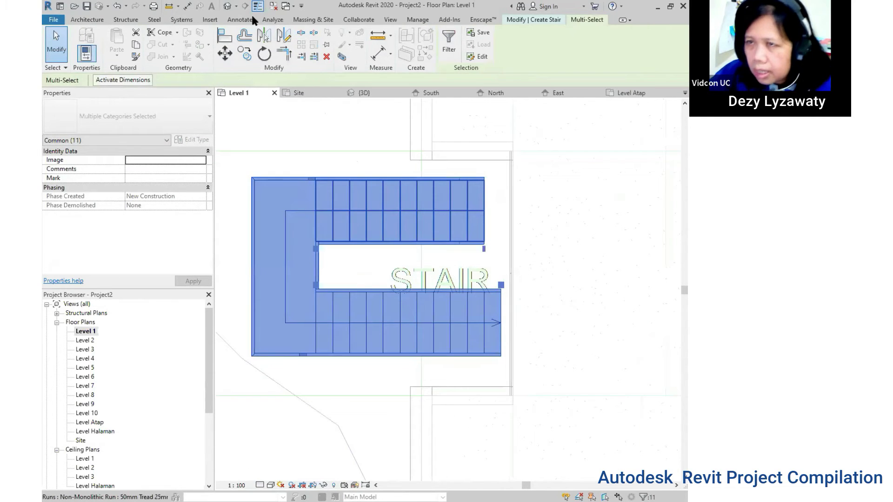
scroll(282, 372, up, 1)
key(Escape)
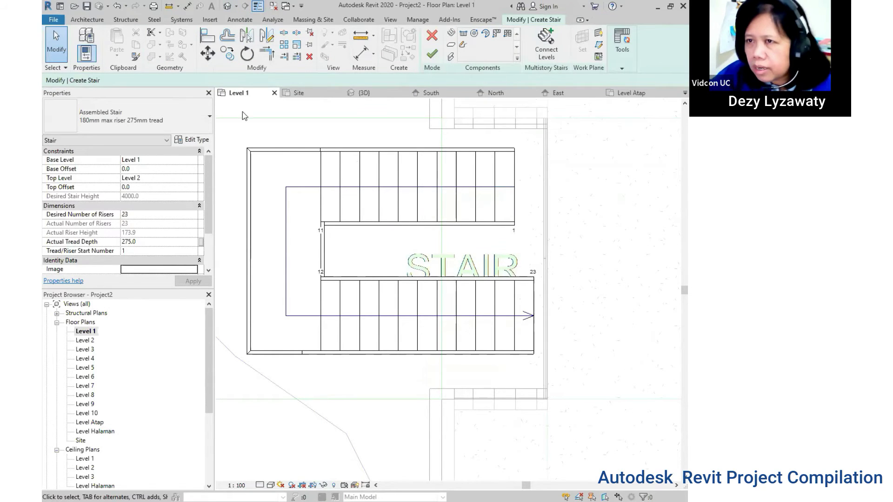
drag(248, 158, 534, 365)
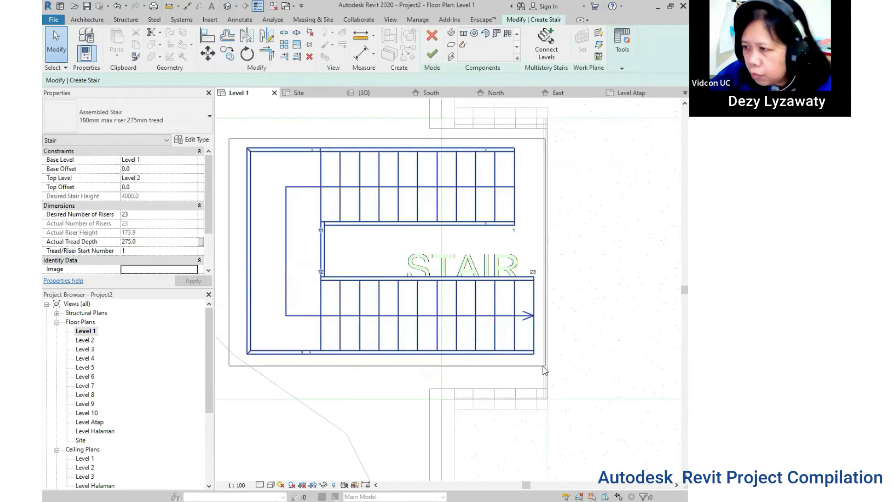
drag(542, 366, 299, 62)
click(225, 53)
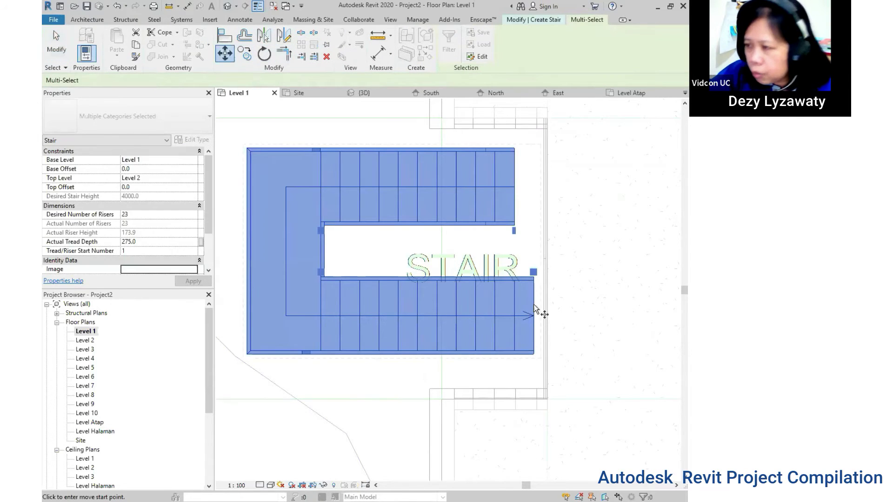
scroll(539, 326, up, 1)
scroll(548, 323, up, 1)
scroll(547, 323, up, 1)
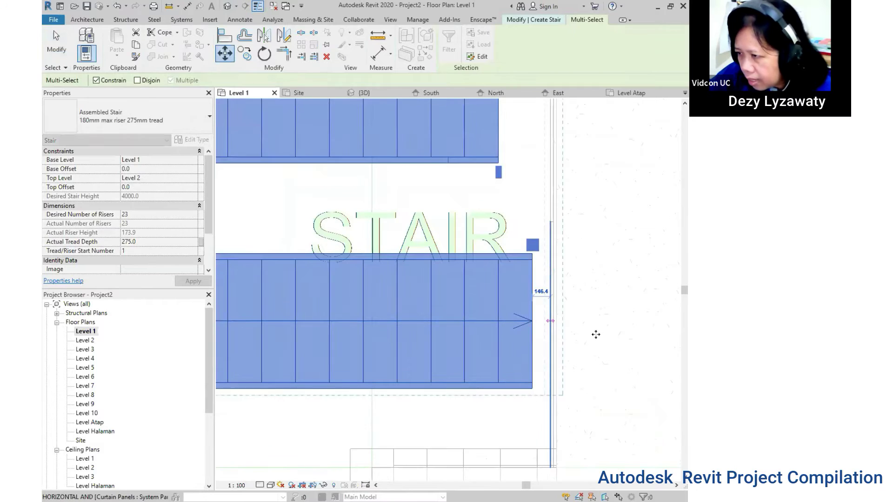
key(Escape)
scroll(528, 335, down, 3)
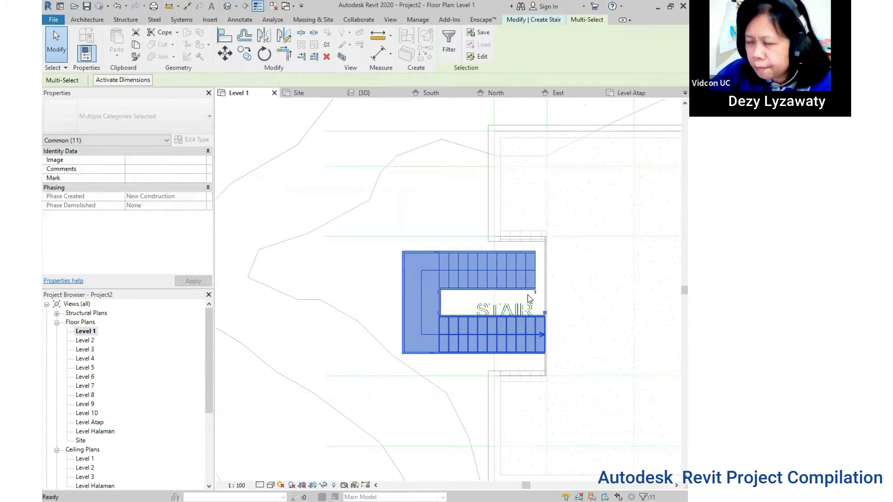
key(Escape)
Select the upper stair run and zoom in to check its position at the opening.
click(533, 275)
scroll(533, 279, up, 1)
scroll(511, 260, up, 1)
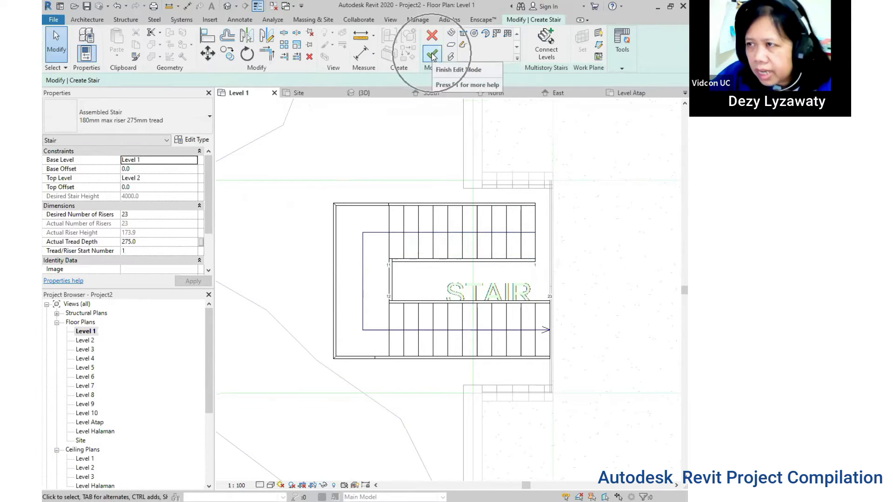
scroll(512, 175, down, 2)
scroll(493, 186, down, 1)
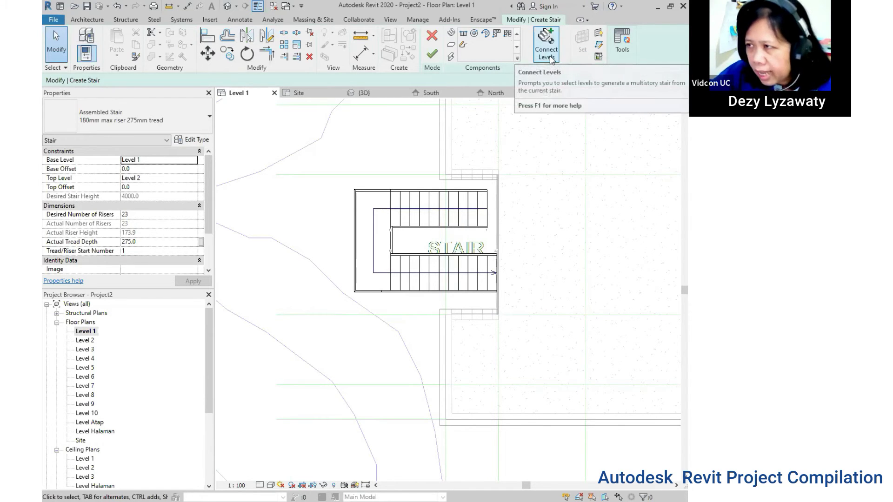
Start Connect Levels from the North elevation and pick Levels 3 and 4.
click(549, 57)
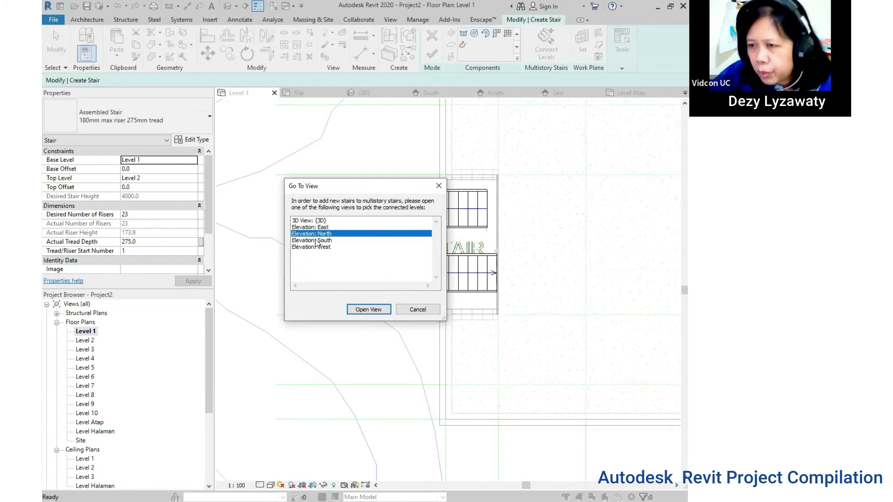
click(369, 309)
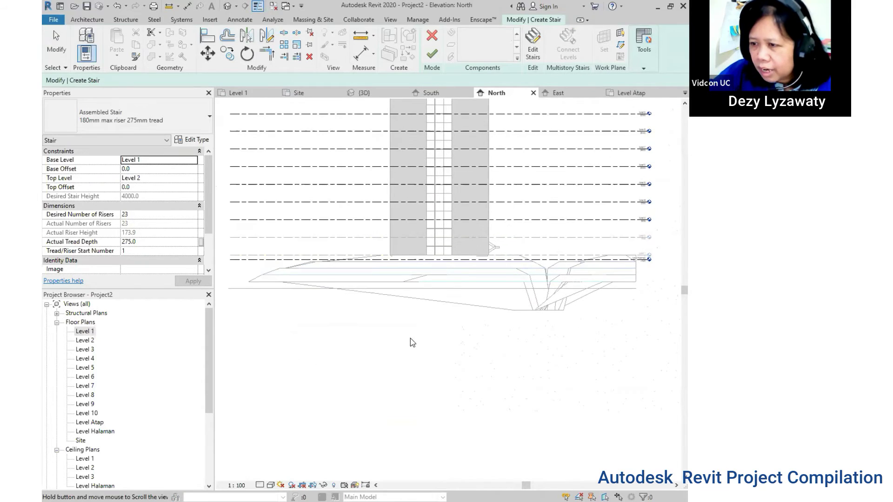
scroll(439, 332, up, 1)
scroll(429, 329, up, 1)
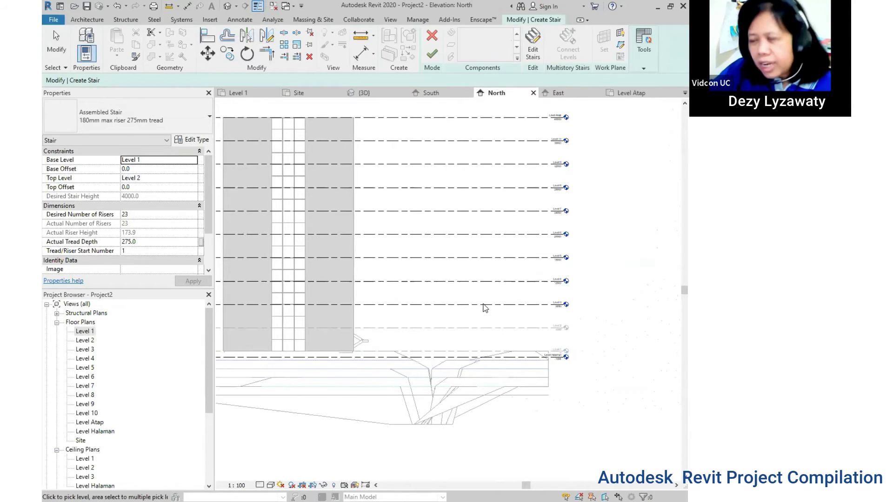
mouse_move(432, 330)
middle_down()
mouse_move(414, 332)
mouse_move(412, 357)
middle_up()
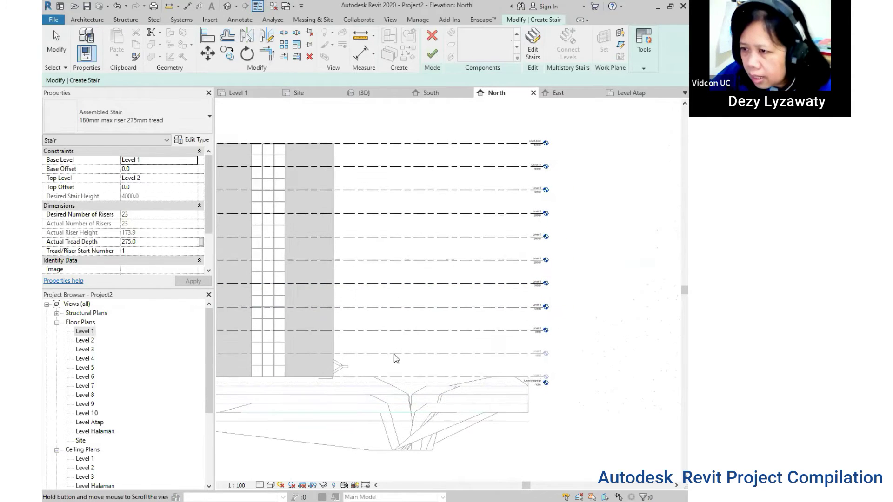
click(406, 331)
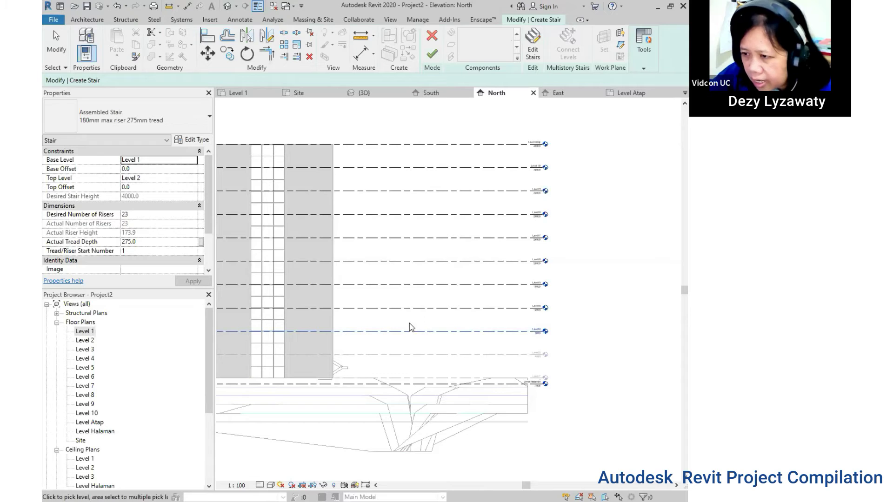
click(414, 309)
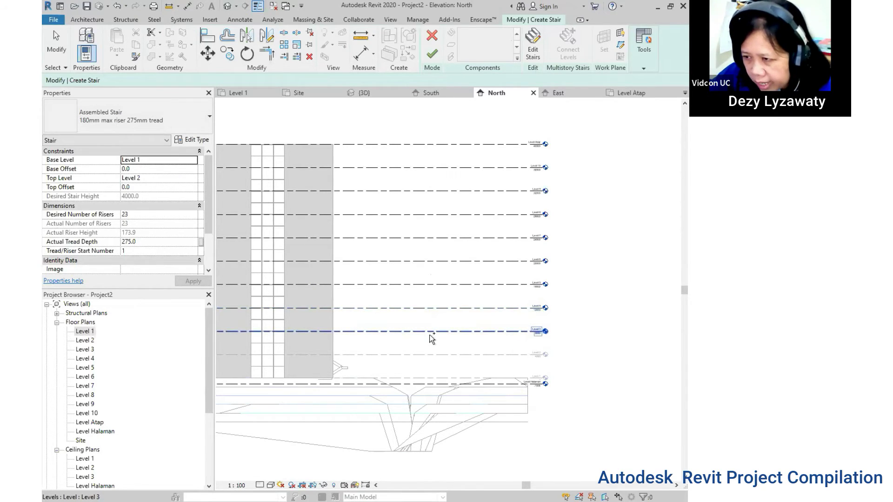
Add Levels 5 through 10 to the stair's connected levels.
scroll(420, 328, up, 1)
scroll(423, 335, up, 1)
scroll(428, 319, up, 1)
click(442, 300)
click(427, 265)
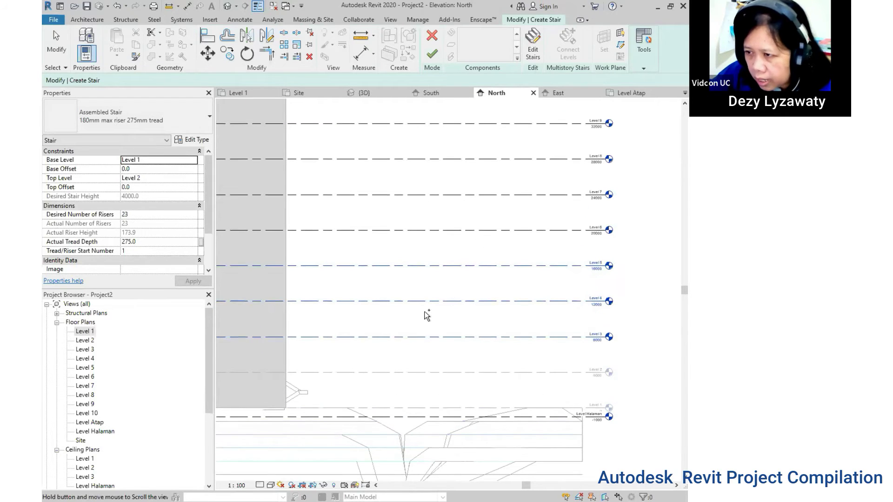
scroll(428, 307, up, 1)
click(448, 287)
click(463, 261)
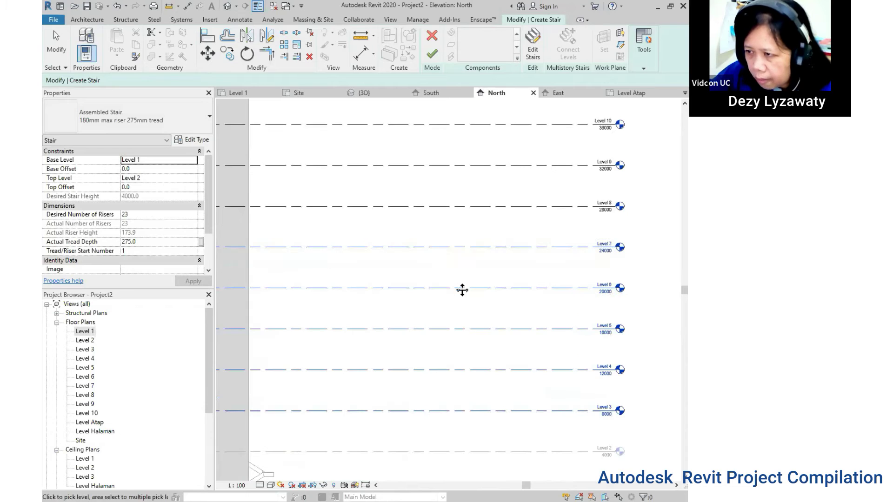
scroll(462, 289, down, 1)
scroll(443, 289, down, 1)
click(442, 278)
click(443, 249)
click(447, 225)
scroll(484, 216, down, 1)
scroll(493, 200, down, 1)
scroll(495, 193, up, 2)
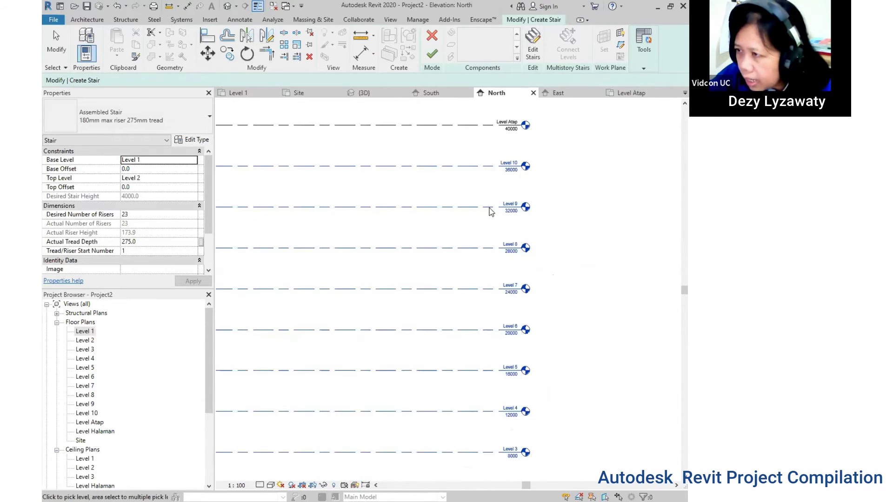
scroll(464, 319, down, 2)
scroll(469, 279, down, 1)
middle_drag(483, 107, 472, 107)
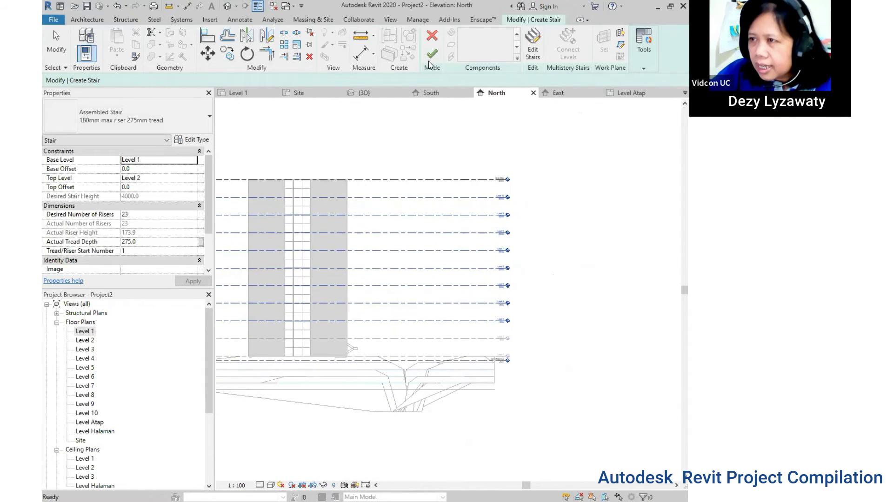
Finish the multistory stair and dismiss the rail warning.
click(432, 61)
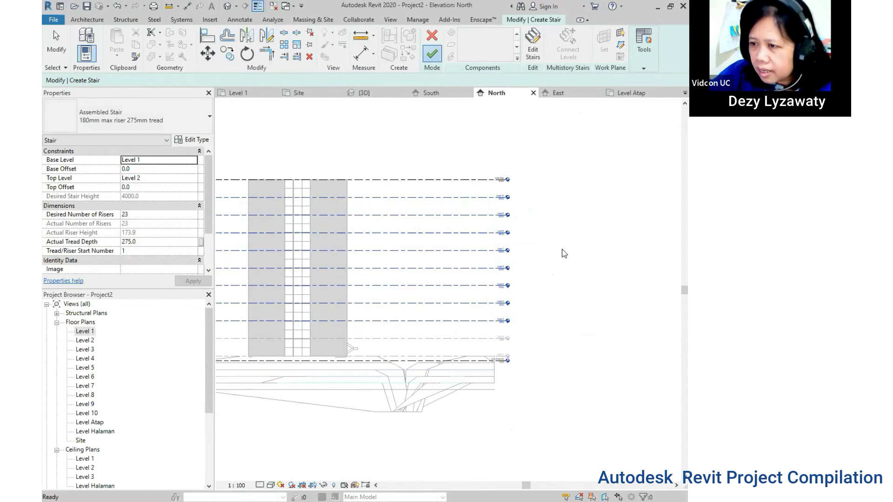
click(361, 322)
scroll(353, 328, up, 3)
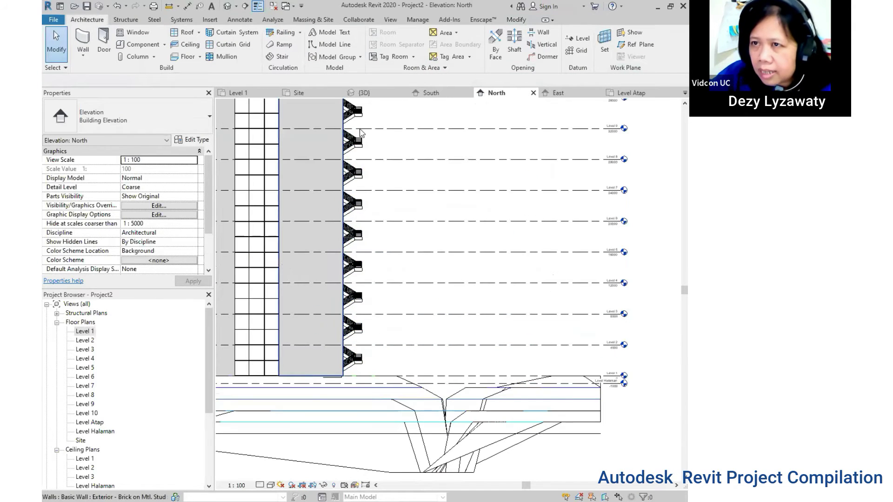
Orbit the 3D view to inspect the stair tower, then reopen the Level 1 plan.
key(ctrl+Tab)
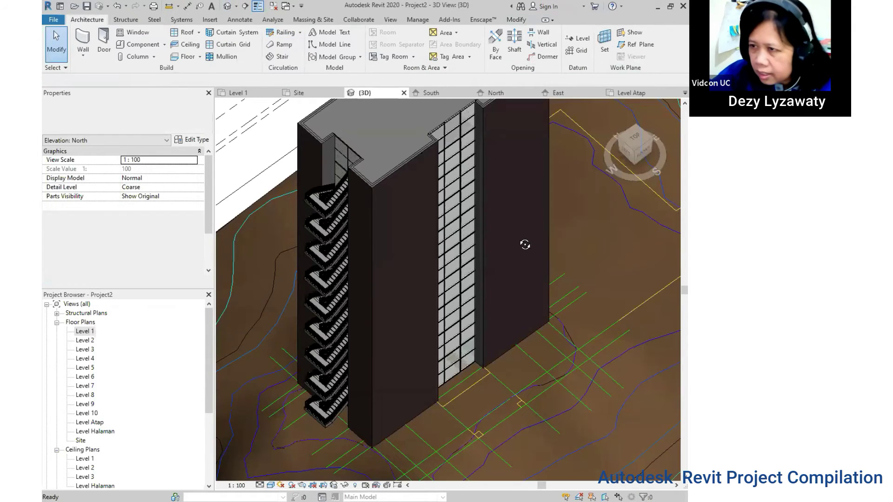
shift+middle_drag(299, 309, 299, 401)
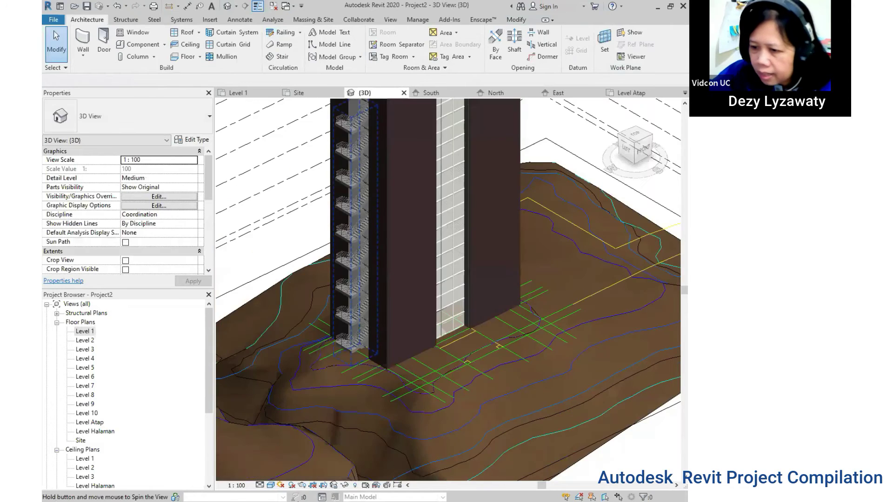
shift+middle_drag(333, 488, 142, 363)
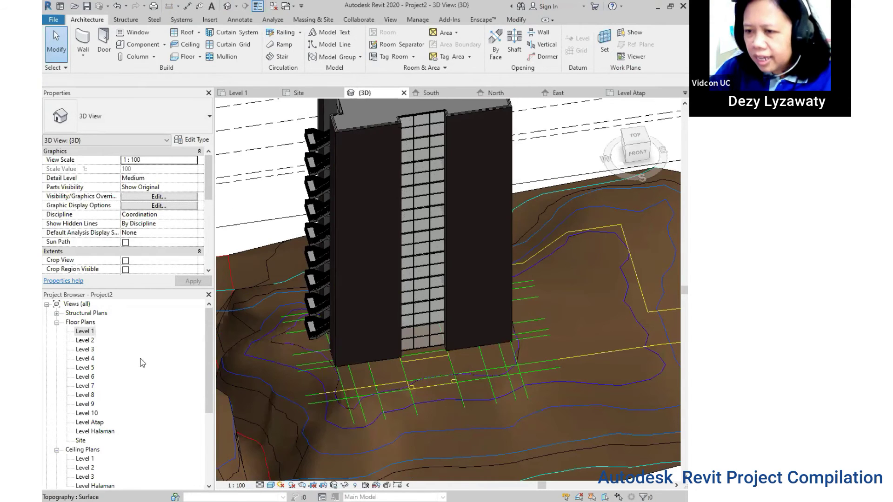
double_click(85, 332)
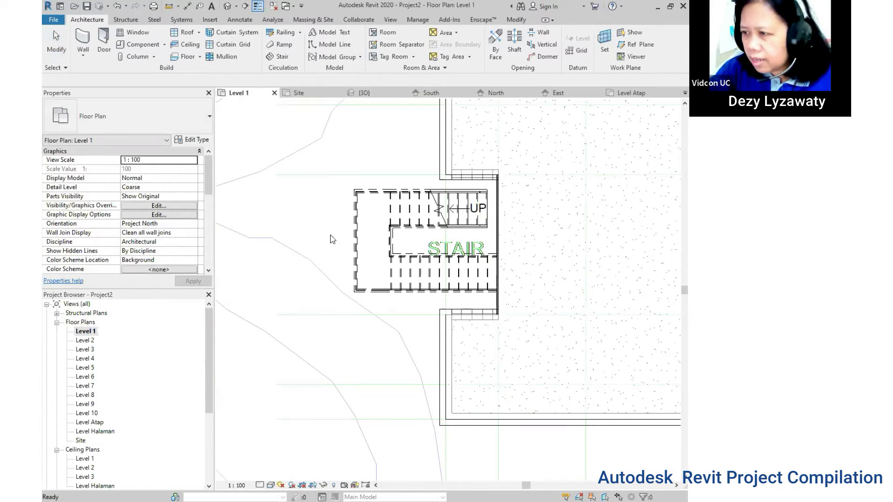
Sketch a U-shaped stair on Level 1: a 12-riser run, a landing and a return run.
middle_drag(458, 279, 437, 267)
scroll(437, 267, up, 2)
scroll(435, 245, up, 2)
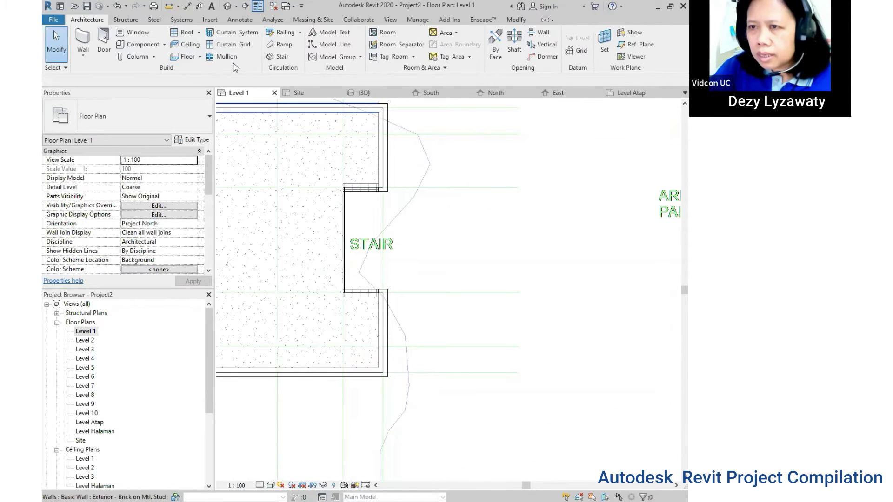
click(283, 57)
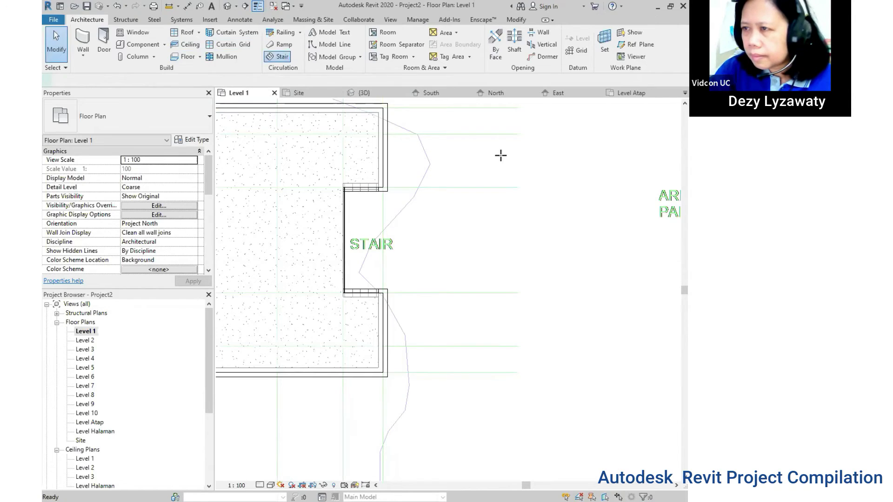
scroll(423, 272, up, 1)
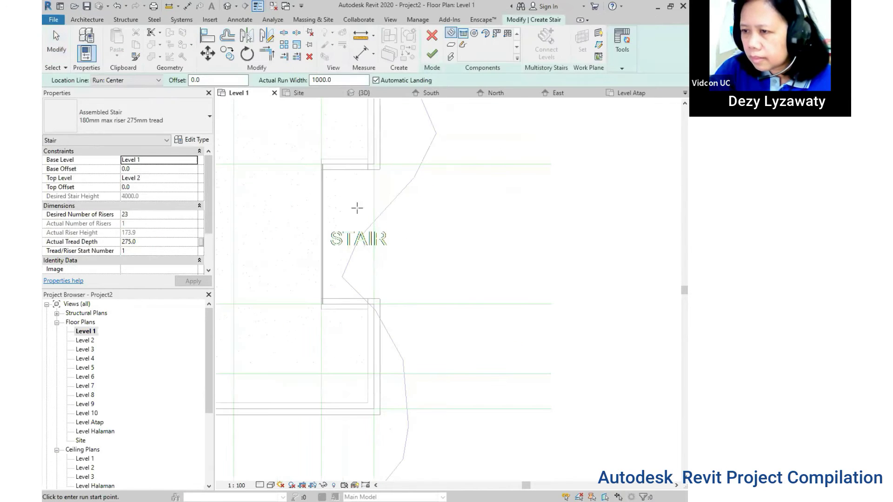
click(328, 198)
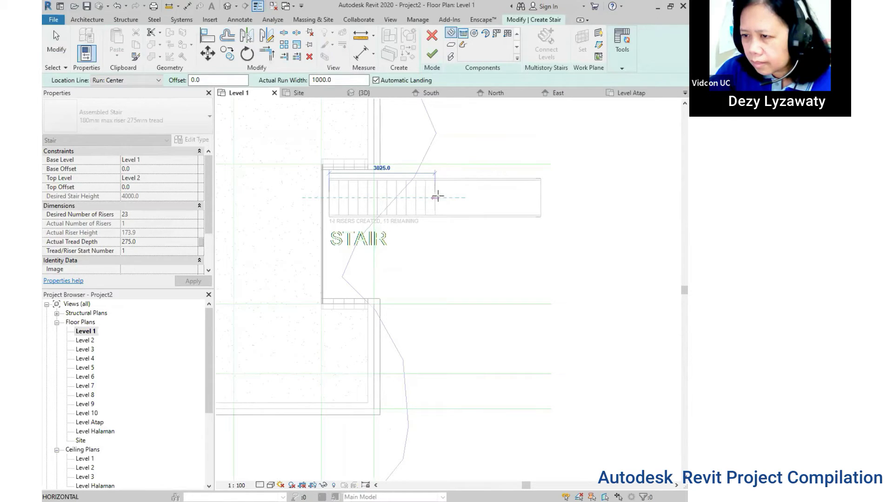
click(435, 197)
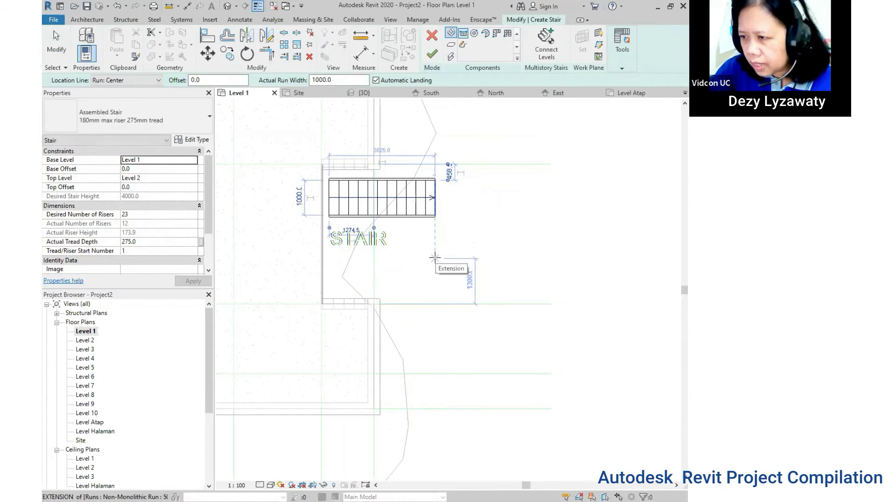
click(434, 265)
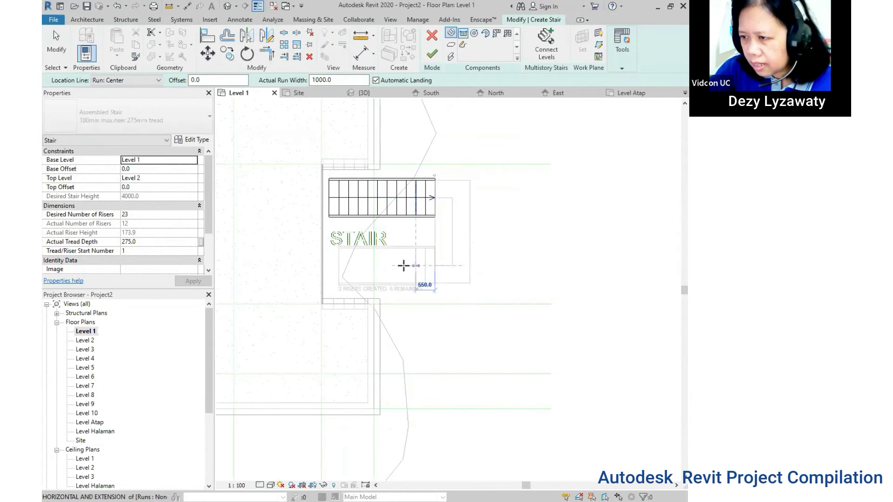
click(334, 266)
key(Escape)
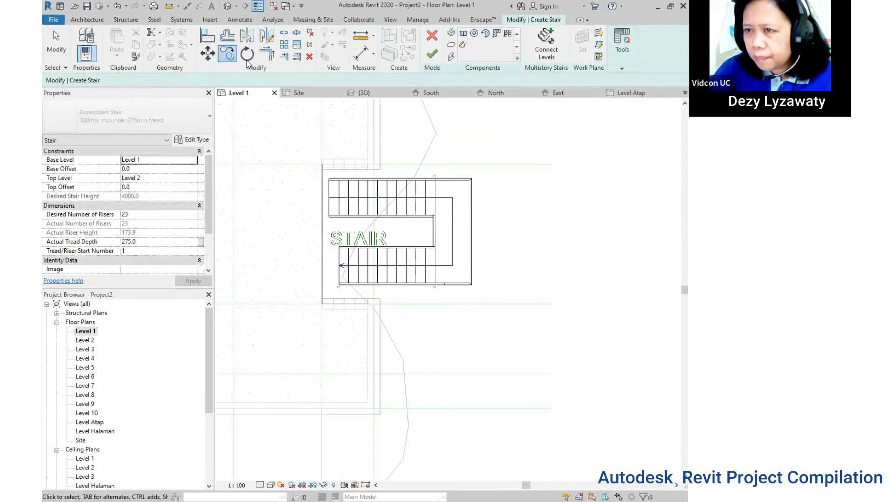
key(Escape)
Move the stair runs slightly to the left and clear the selection.
click(215, 51)
drag(297, 169, 487, 297)
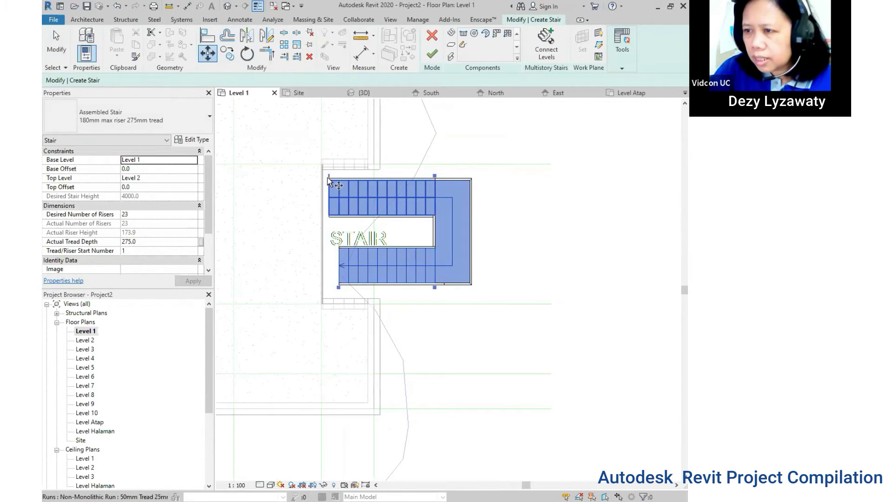
key(Return)
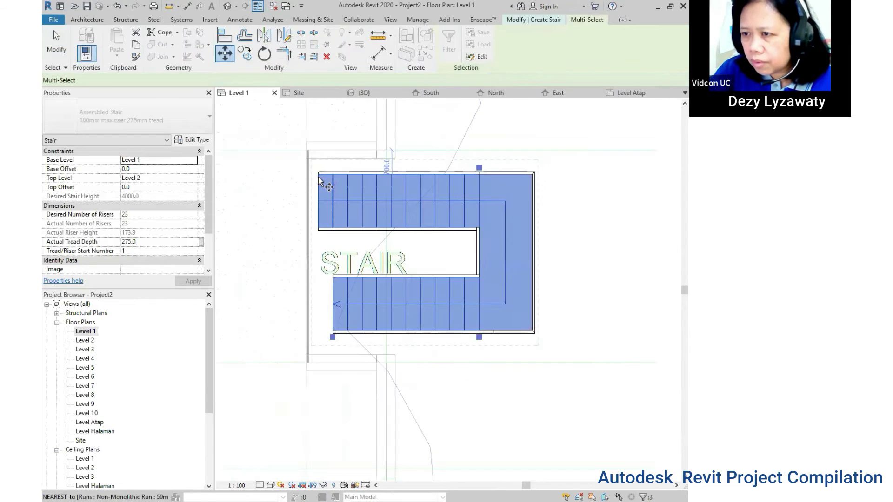
scroll(340, 186, up, 3)
click(321, 173)
click(308, 169)
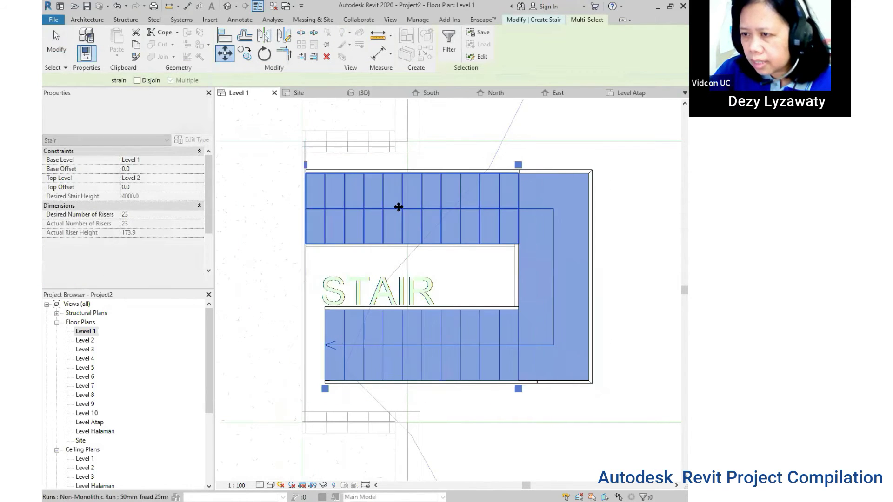
scroll(399, 218, down, 3)
scroll(400, 222, down, 2)
click(514, 242)
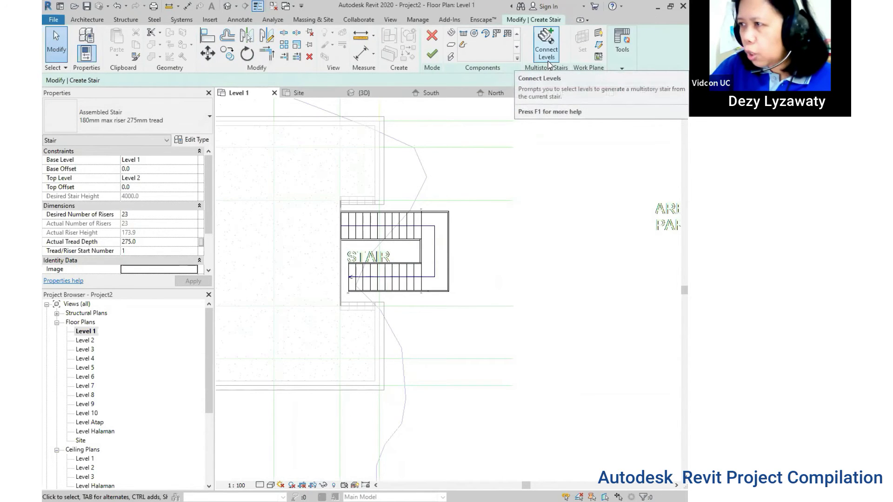
Start Connect Levels and open the North elevation showing the level lines.
click(549, 56)
click(423, 233)
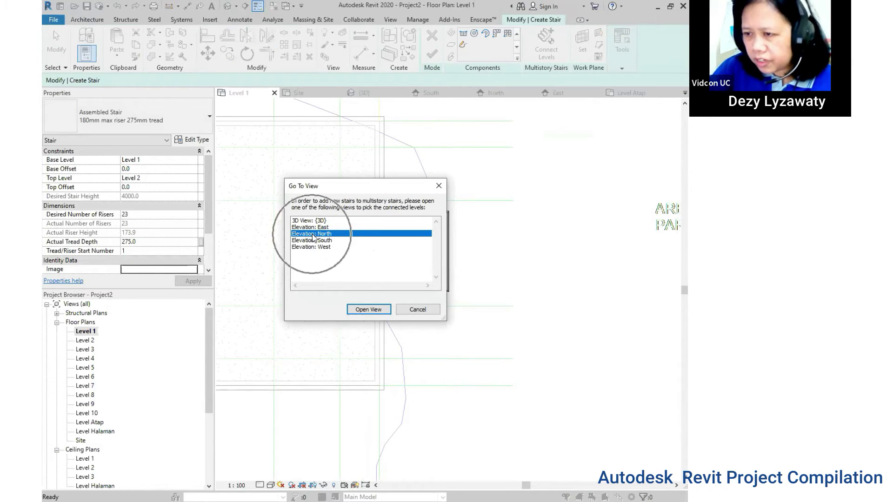
click(378, 315)
middle_drag(409, 255, 579, 276)
scroll(577, 273, up, 2)
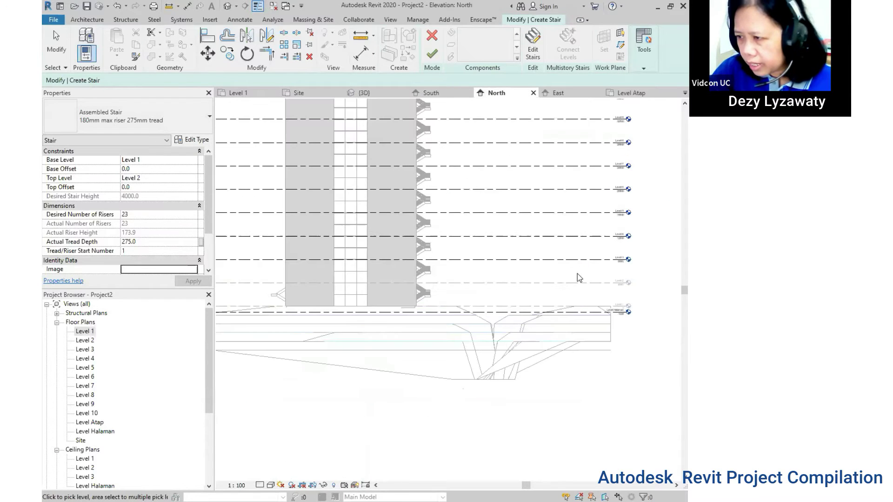
scroll(512, 288, up, 2)
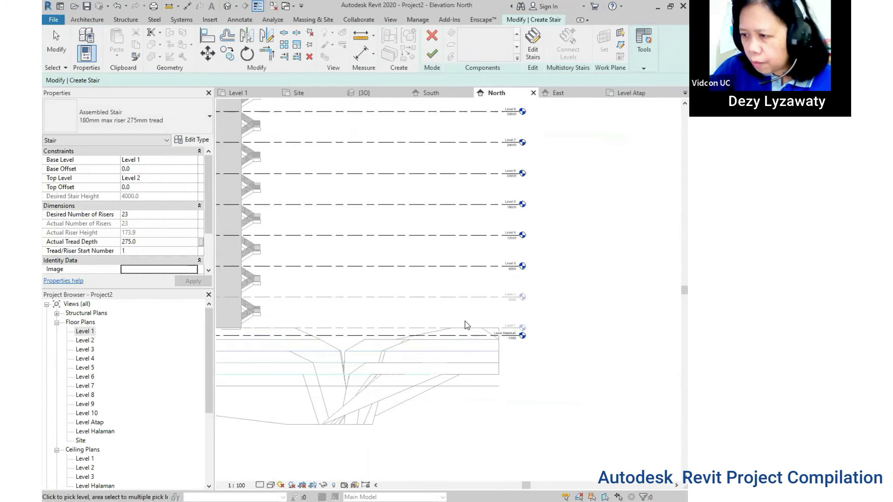
scroll(450, 325, down, 2)
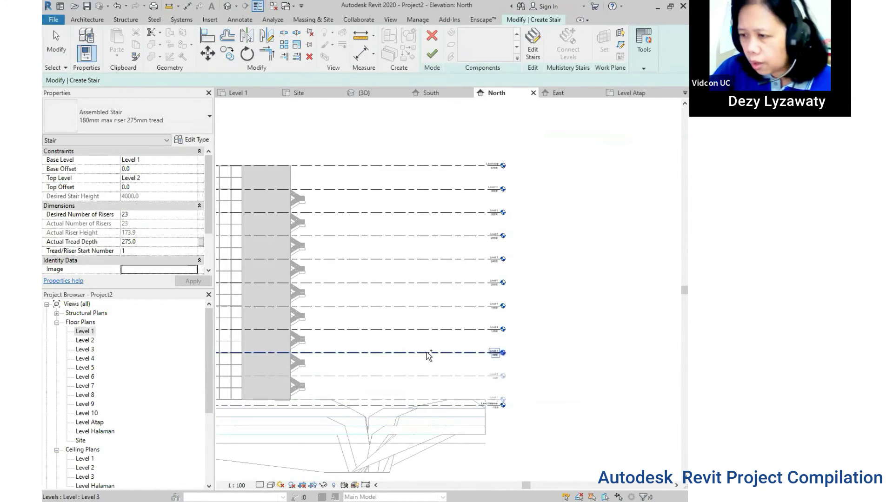
Pick Levels 3 through 10 as the stair's connected levels.
click(428, 353)
ctrl+click(433, 330)
ctrl+click(435, 307)
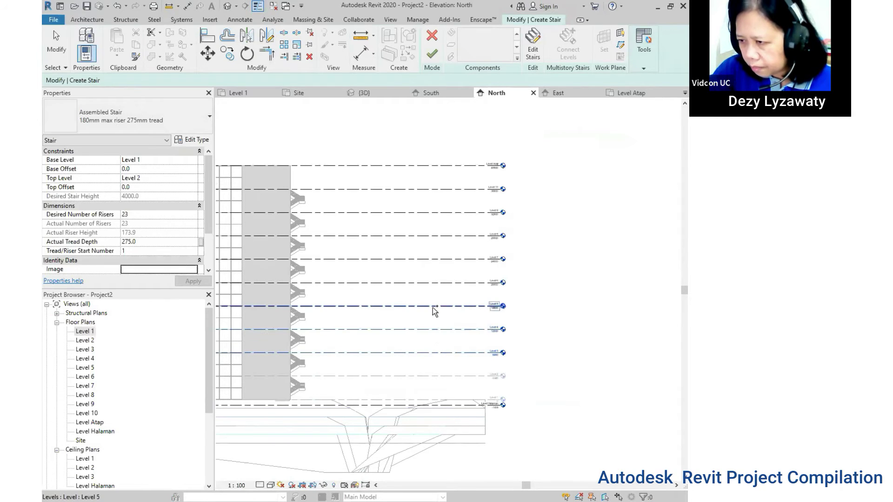
ctrl+click(437, 284)
ctrl+click(438, 259)
ctrl+click(437, 237)
ctrl+click(437, 213)
ctrl+click(436, 192)
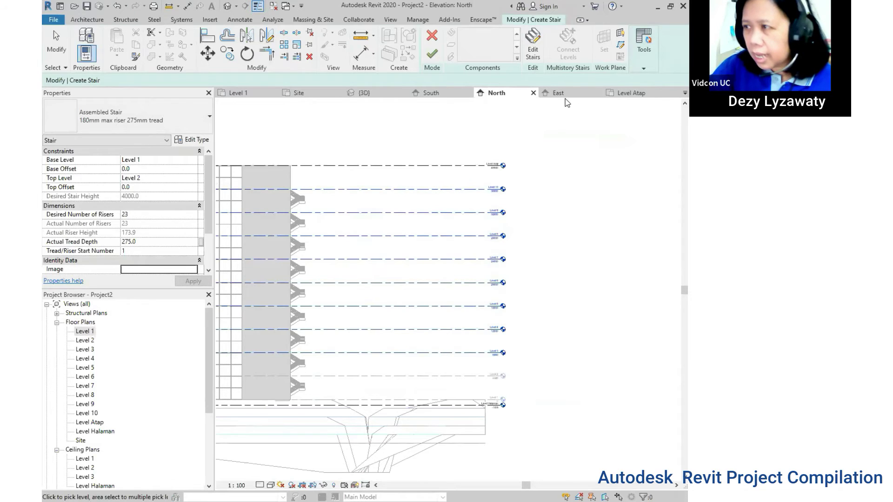
Finish the multistory stair and orbit the 3D view to inspect it.
click(432, 55)
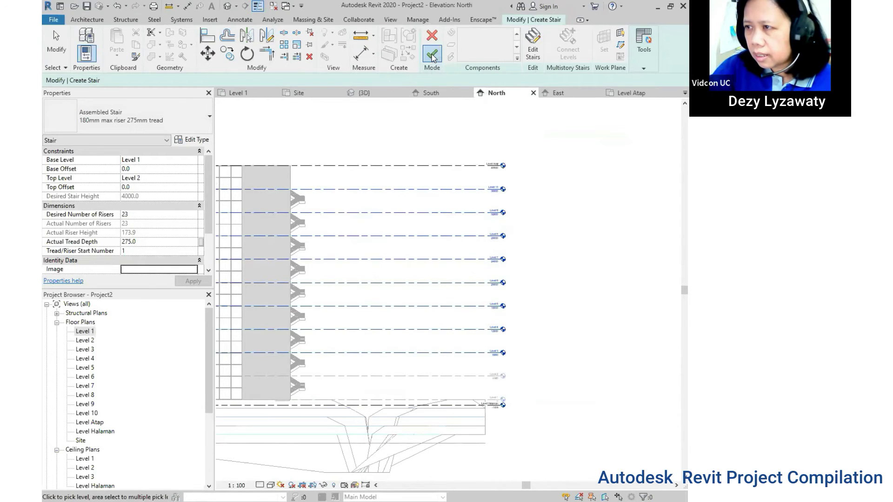
click(227, 6)
mouse_move(501, 276)
shift+middle_down()
mouse_move(640, 283)
mouse_move(339, 305)
mouse_move(401, 281)
mouse_move(358, 256)
mouse_move(460, 314)
mouse_move(584, 341)
mouse_move(503, 305)
mouse_move(490, 333)
shift+middle_up()
scroll(358, 256, up, 2)
scroll(371, 258, up, 2)
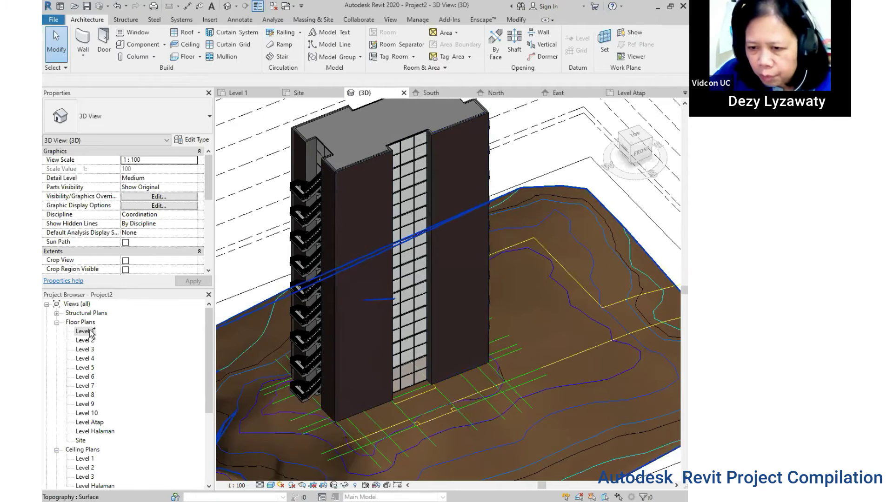
Open the Level 1 floor plan and center the building.
double_click(85, 331)
scroll(351, 269, down, 3)
scroll(302, 293, up, 2)
scroll(351, 341, up, 2)
middle_drag(350, 341, 321, 316)
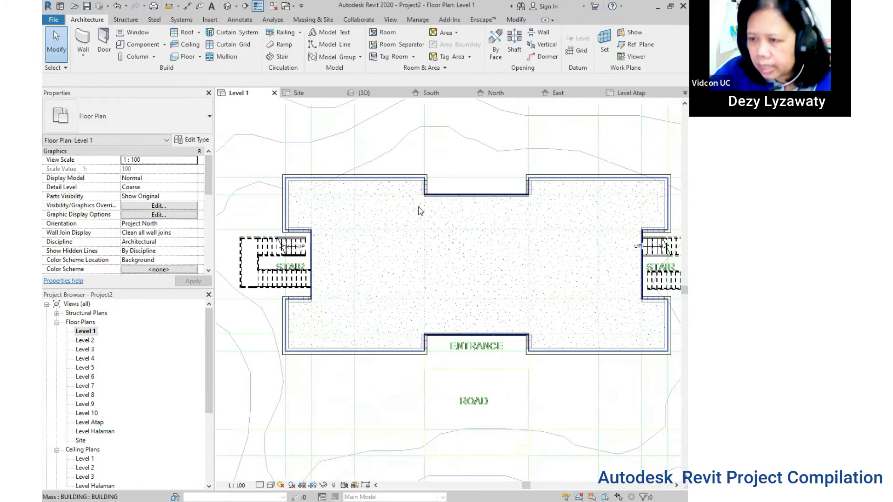
Choose the M_Fixed 0915 x 1830mm window type and dismiss the save reminder.
click(127, 32)
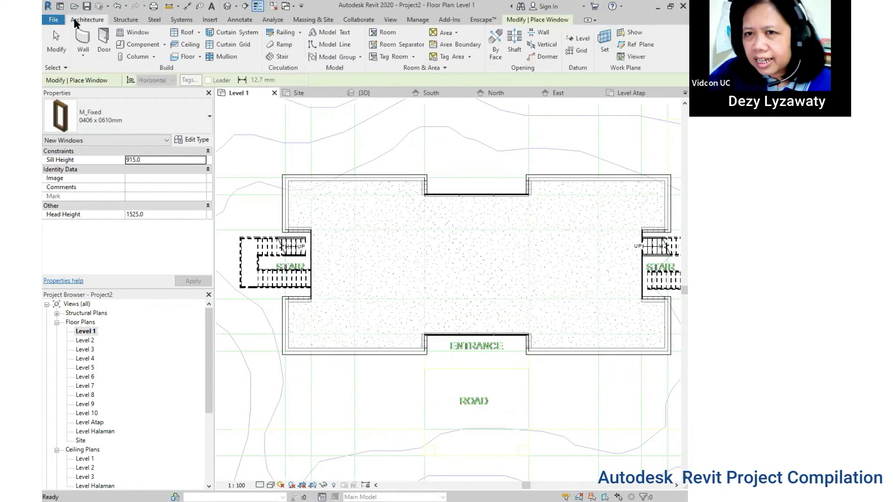
click(149, 112)
mouse_move(83, 269)
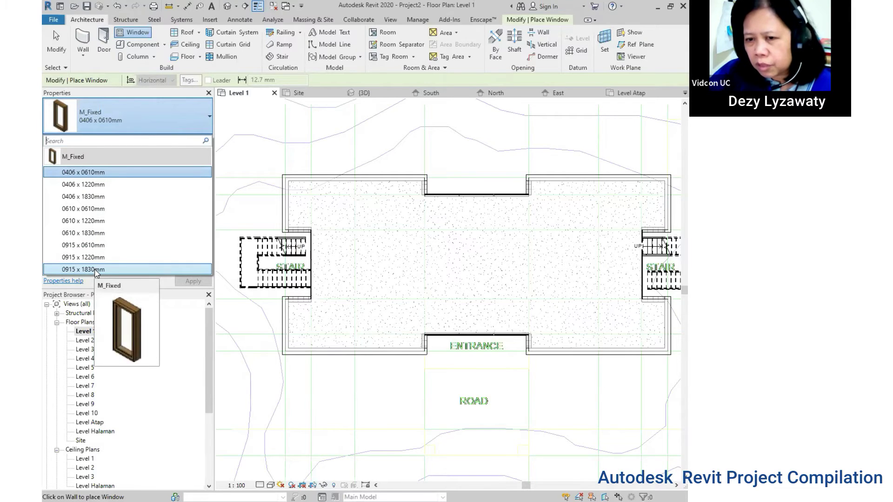
click(95, 270)
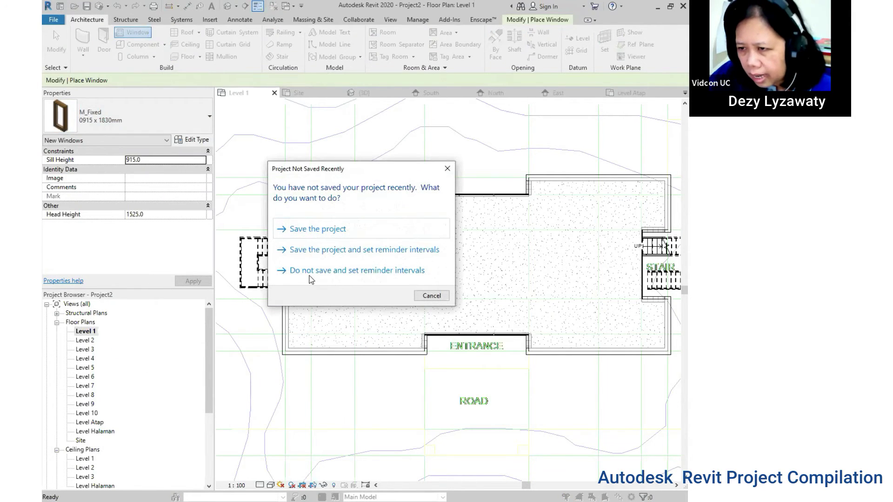
click(325, 273)
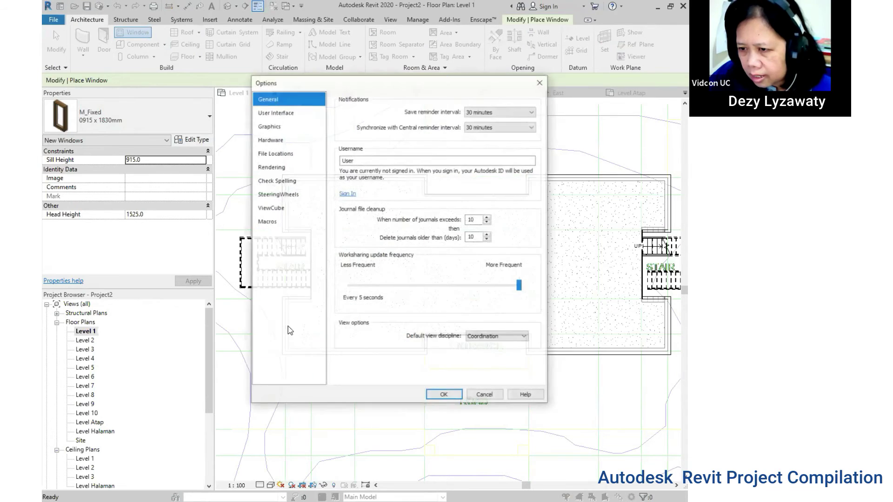
click(432, 395)
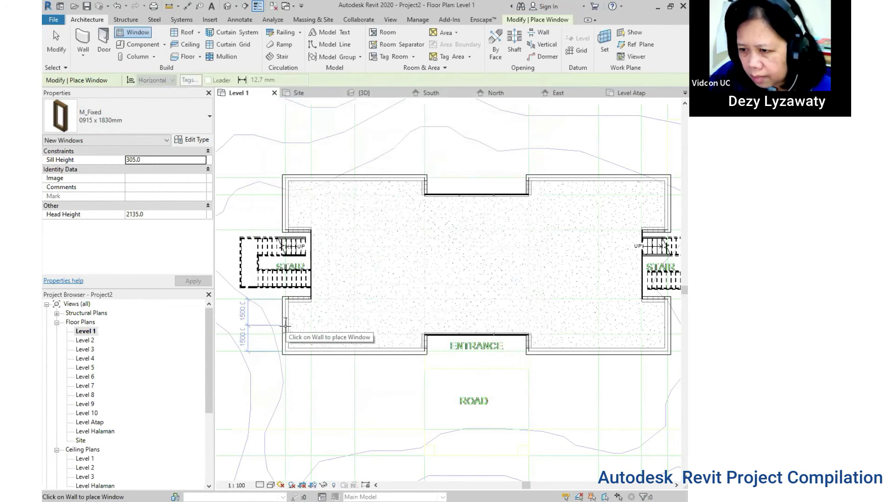
Place a window in the left wall beside the stair and check it.
scroll(285, 206, up, 2)
click(287, 207)
key(Escape)
click(321, 204)
mouse_move(321, 205)
middle_down()
mouse_move(328, 223)
mouse_move(323, 193)
middle_up()
key(Escape)
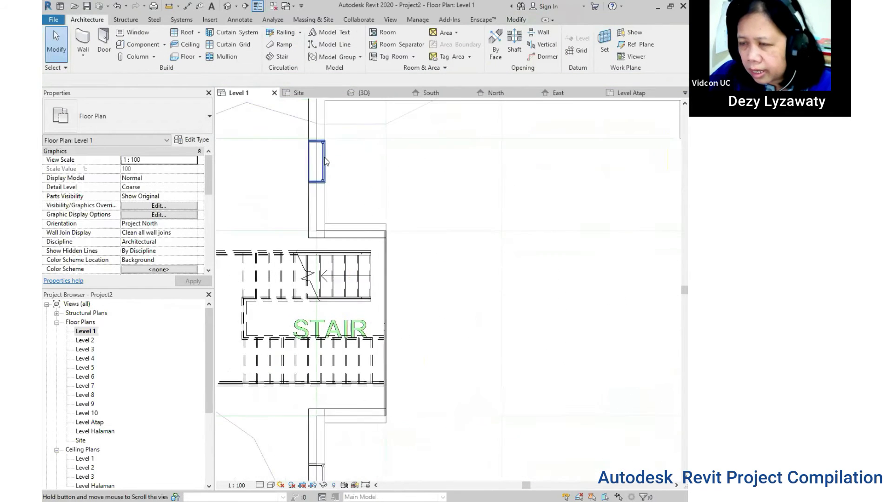
scroll(375, 378, down, 2)
click(319, 343)
scroll(319, 343, down, 3)
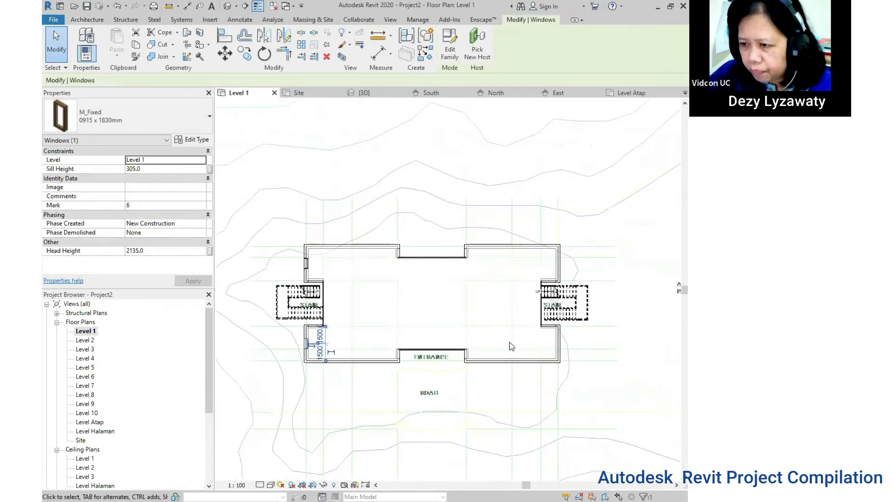
middle_drag(371, 146, 259, 130)
key(Escape)
Place another window in the wall by the right stair, then view the model in 3D.
key(w)
key(n)
scroll(535, 354, up, 2)
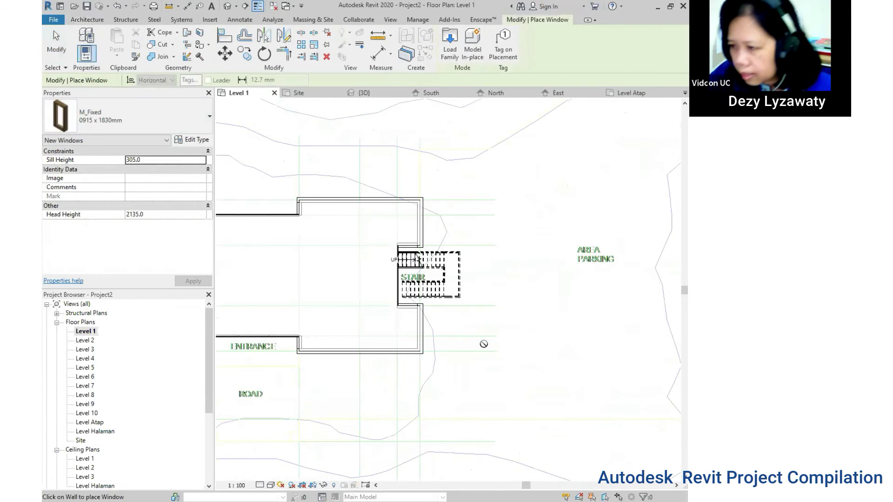
click(418, 329)
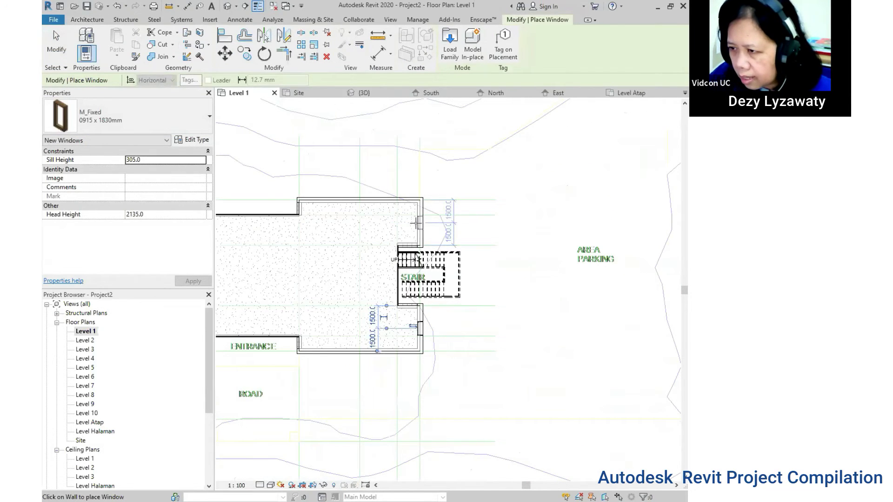
scroll(464, 285, down, 4)
key(Escape)
key(Escape)
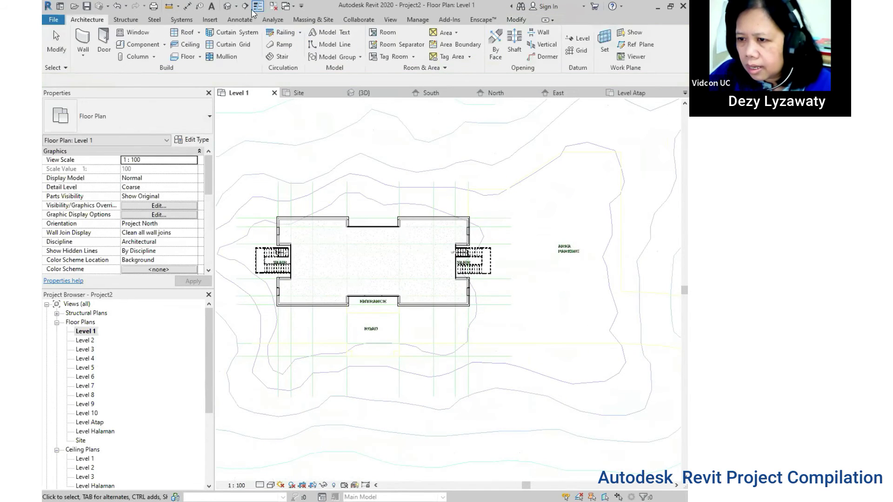
click(227, 6)
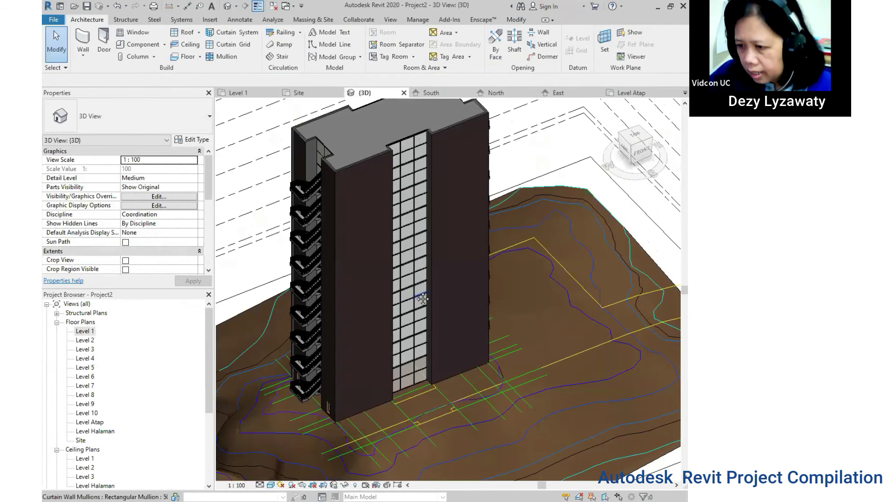
Copy the selected stair-side windows and paste them aligned to Levels 2 through 10.
scroll(413, 322, up, 2)
scroll(412, 322, up, 2)
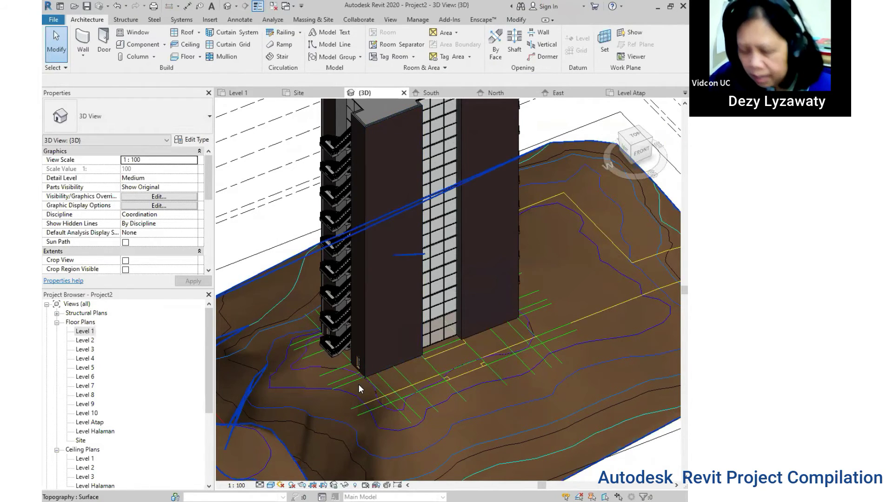
mouse_move(358, 384)
shift+middle_down()
mouse_move(327, 379)
mouse_move(365, 367)
mouse_move(391, 338)
mouse_move(319, 261)
mouse_move(404, 342)
shift+middle_up()
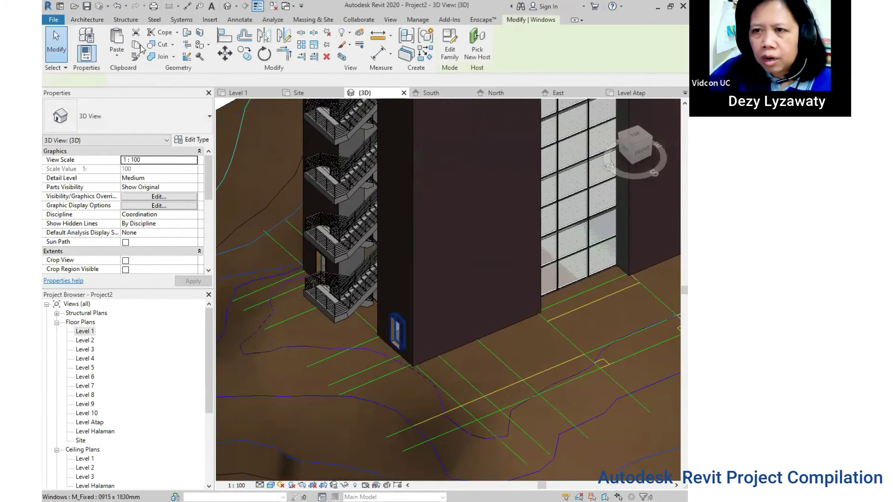
click(140, 45)
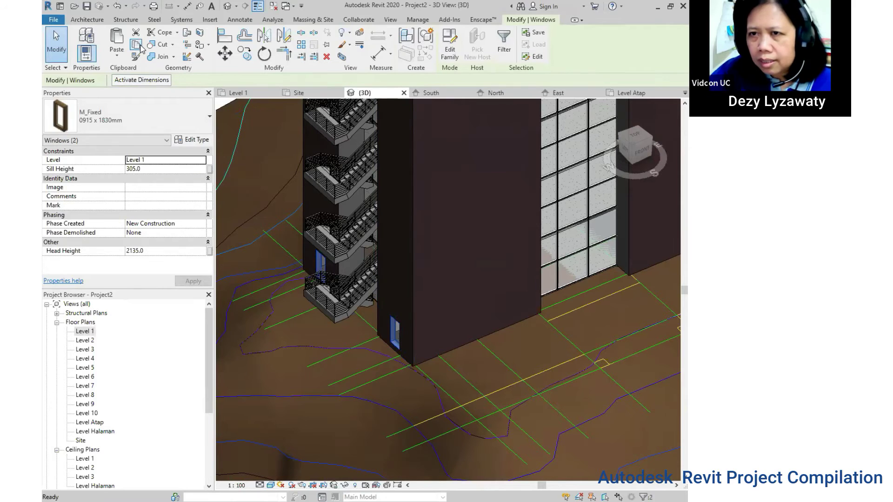
click(116, 55)
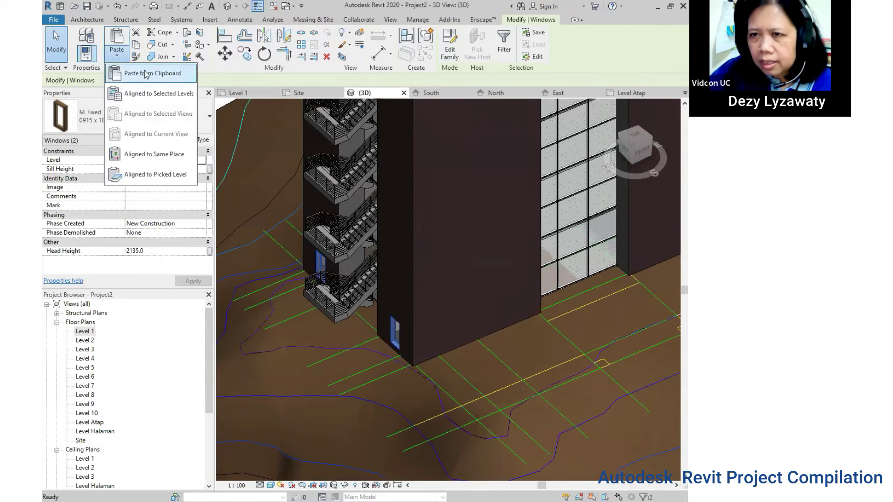
click(156, 96)
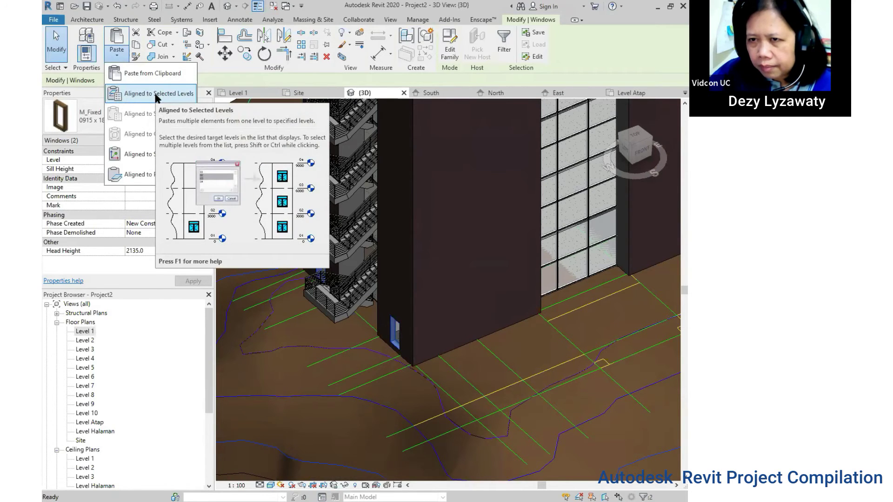
click(155, 95)
click(323, 195)
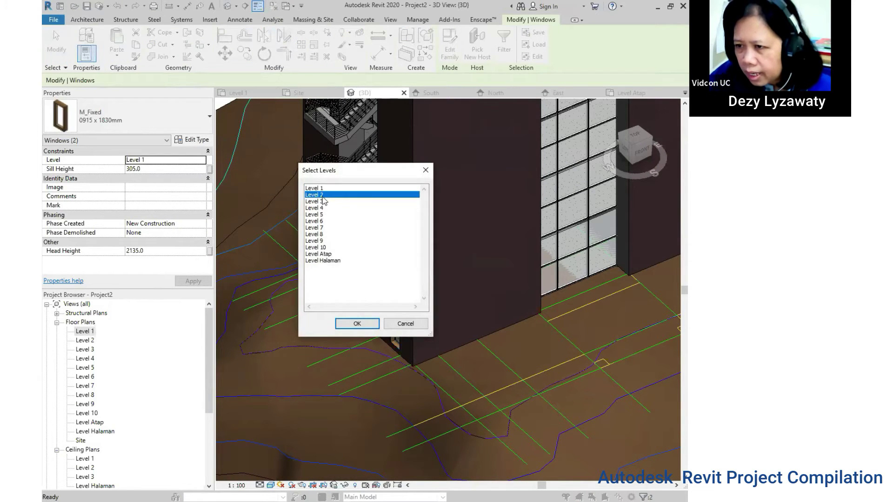
shift+click(324, 248)
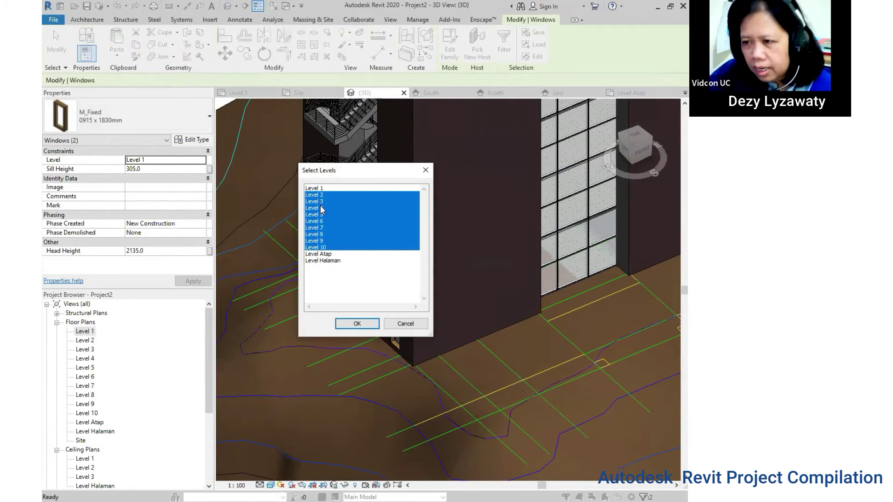
click(358, 324)
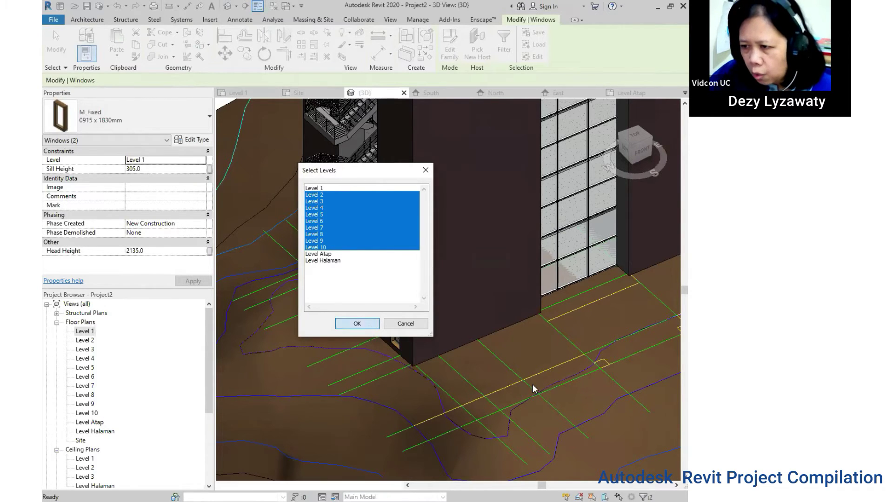
mouse_move(375, 336)
shift+middle_down()
mouse_move(556, 321)
mouse_move(351, 350)
mouse_move(462, 327)
mouse_move(422, 322)
mouse_move(314, 377)
mouse_move(419, 374)
mouse_move(423, 359)
mouse_move(482, 370)
mouse_move(454, 351)
mouse_move(408, 357)
mouse_move(382, 339)
shift+middle_up()
Zoom and orbit to bring the ground-floor windows beside the stair into view.
scroll(382, 334, up, 2)
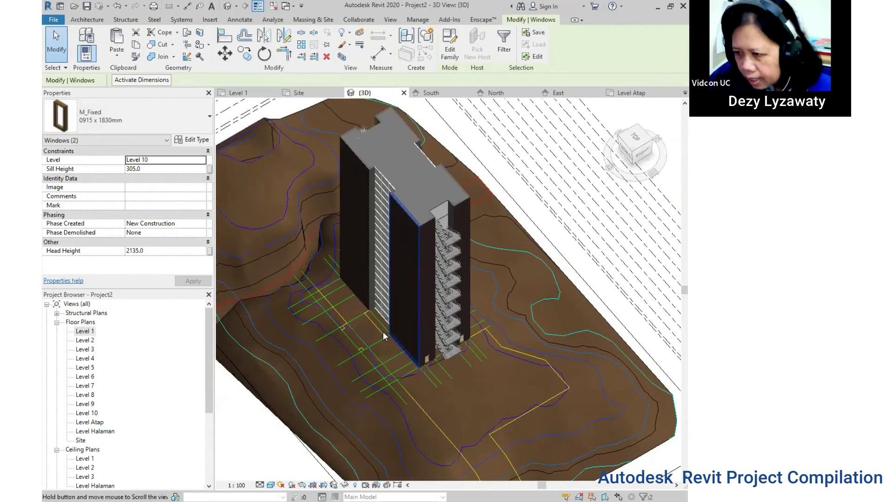
scroll(383, 331, up, 2)
scroll(383, 331, up, 2)
scroll(507, 256, up, 2)
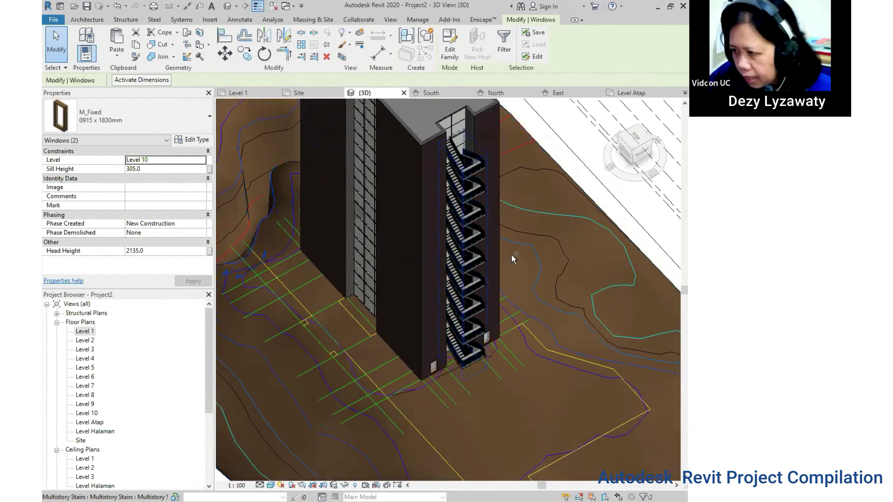
scroll(512, 255, up, 2)
mouse_move(511, 255)
middle_down()
mouse_move(556, 375)
mouse_move(465, 341)
middle_up()
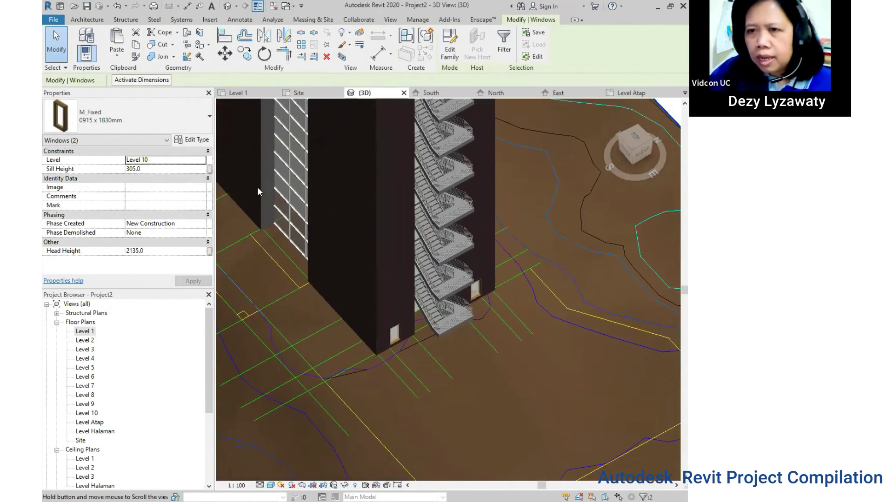
scroll(467, 345, up, 3)
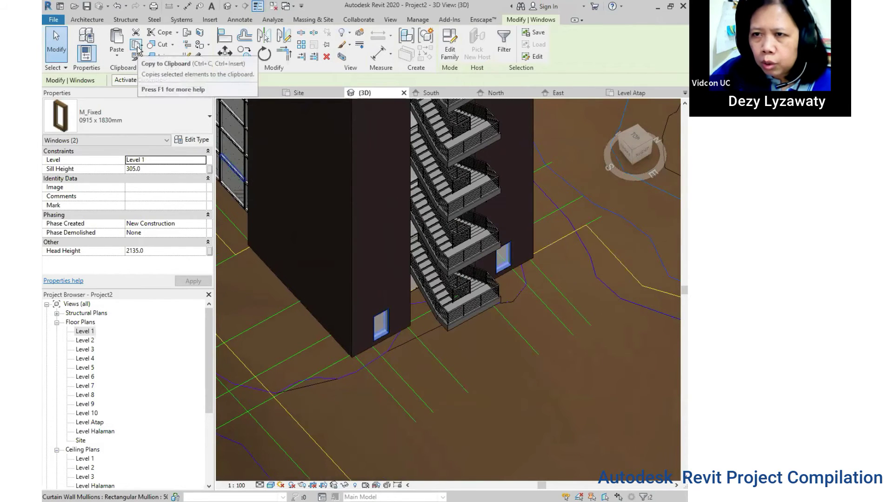
Copy the ground-floor windows and paste them aligned to Levels 2 through 10.
click(137, 50)
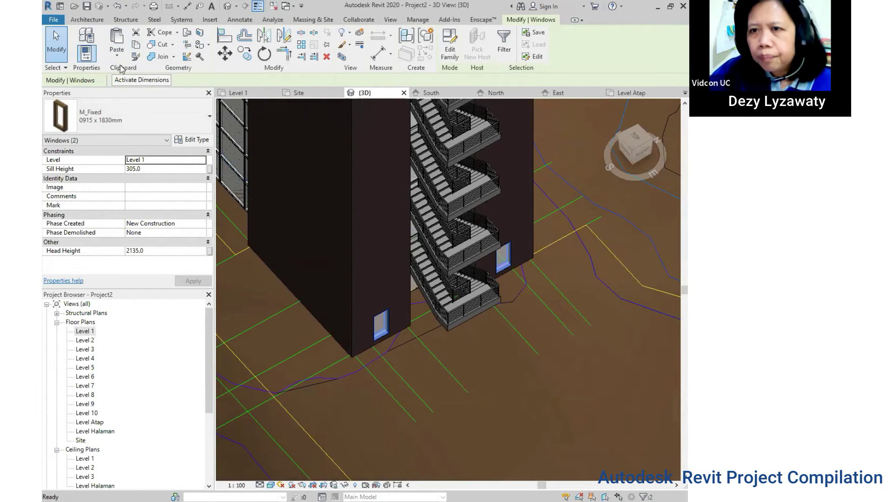
click(118, 58)
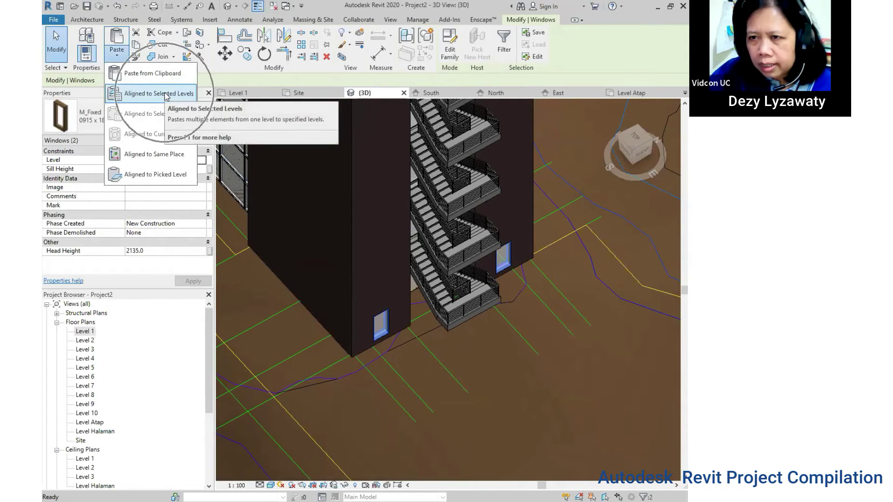
click(167, 97)
click(316, 195)
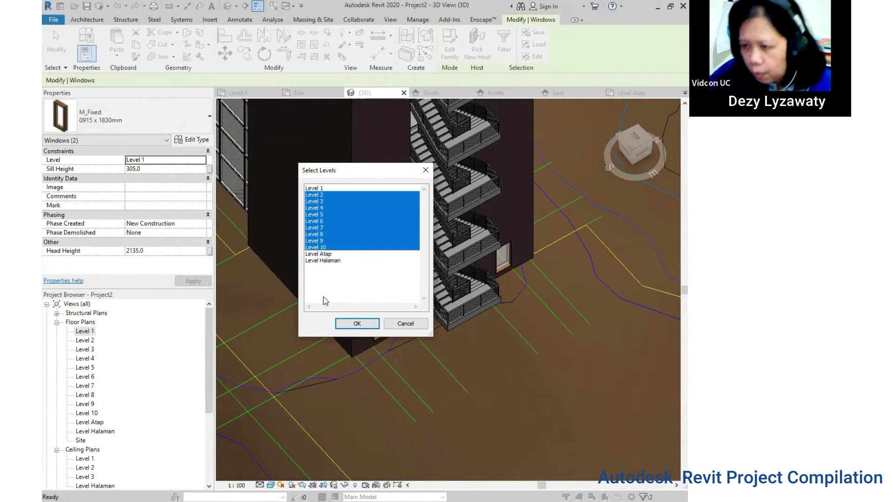
click(358, 324)
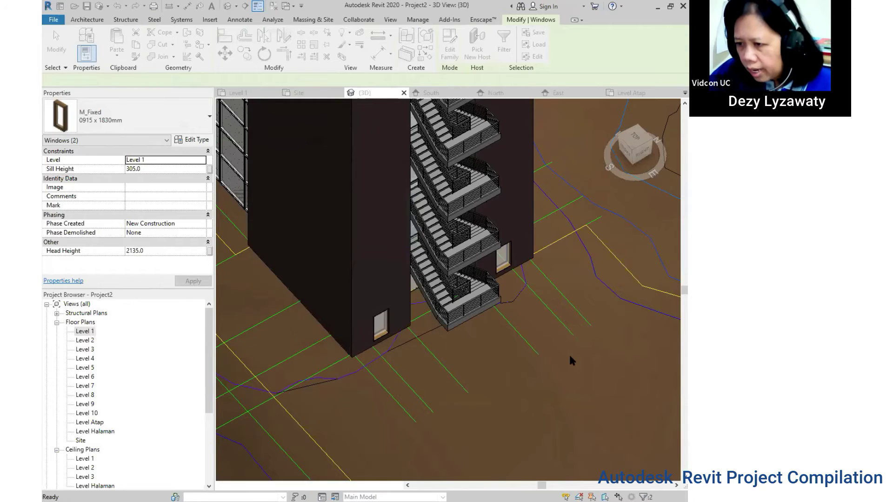
scroll(451, 270, down, 3)
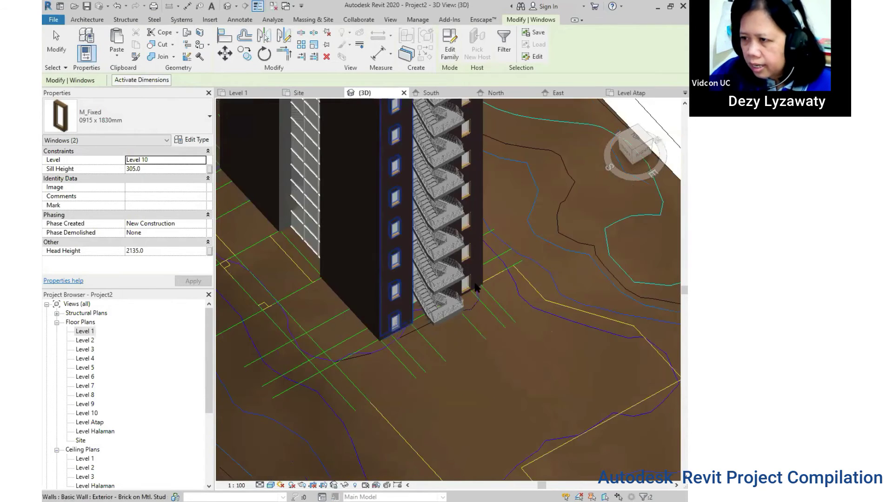
scroll(450, 270, down, 3)
mouse_move(451, 269)
shift+middle_down()
mouse_move(472, 305)
mouse_move(295, 303)
shift+middle_up()
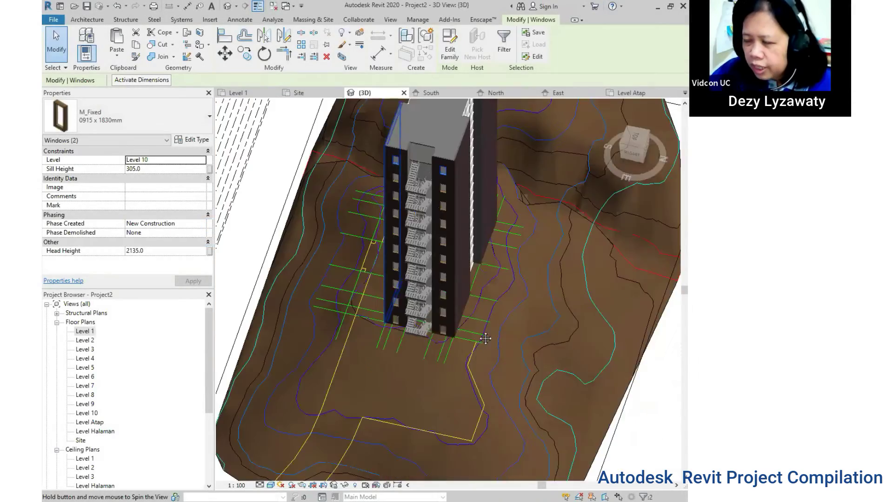
Switch from the 3D view to the Level 1 plan and centre the ENTRANCE area.
mouse_move(433, 321)
shift+middle_down()
mouse_move(437, 337)
mouse_move(86, 345)
mouse_move(406, 300)
mouse_move(384, 311)
shift+middle_up()
key(ctrl+Tab)
scroll(403, 249, up, 5)
middle_drag(458, 342, 483, 261)
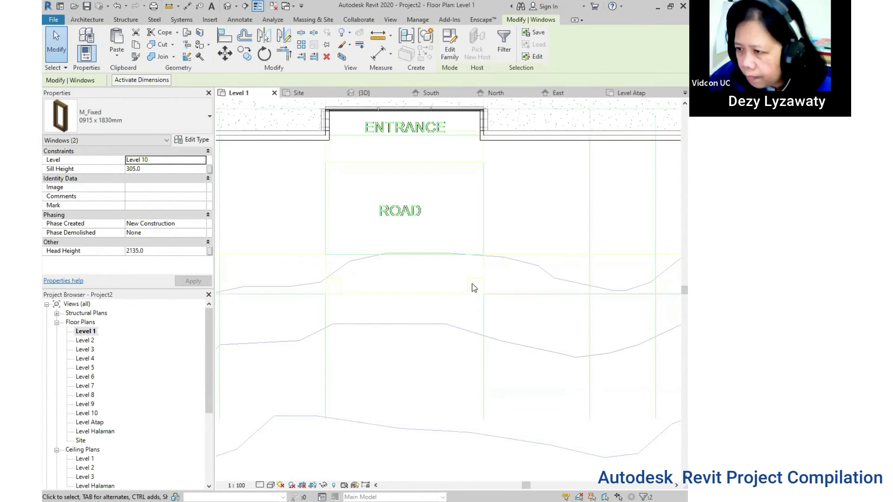
middle_drag(377, 258, 361, 289)
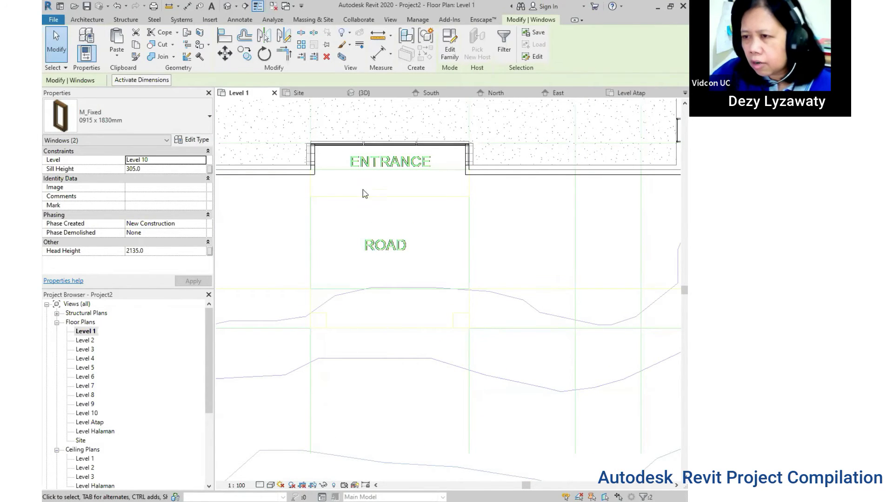
Sketch a rectangular floor boundary over the ENTRANCE area.
click(95, 20)
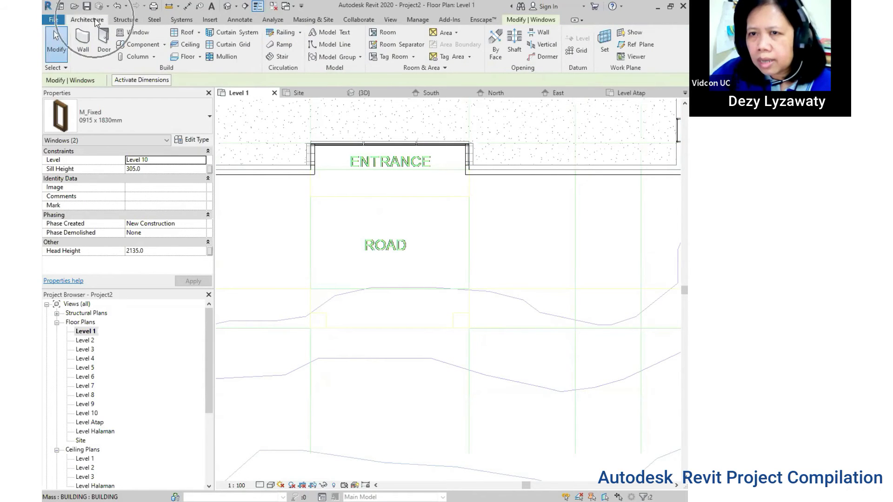
click(187, 58)
click(534, 37)
scroll(316, 177, up, 3)
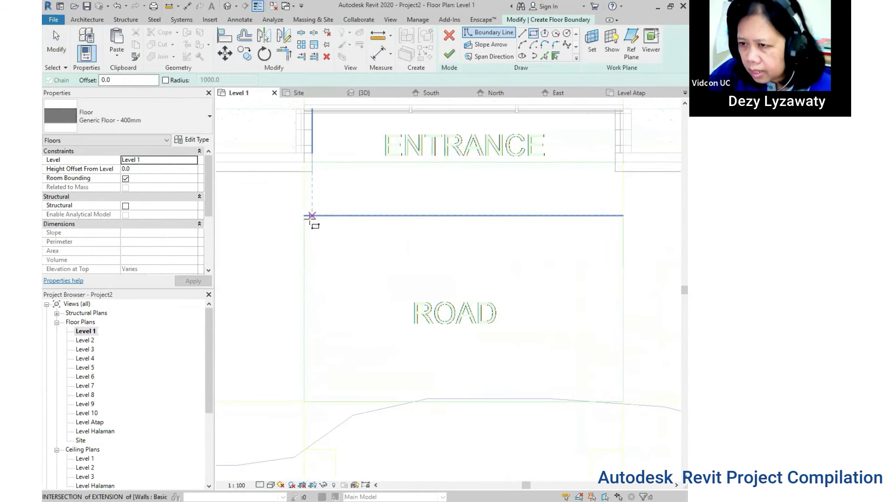
click(312, 215)
scroll(548, 199, down, 2)
scroll(526, 145, up, 2)
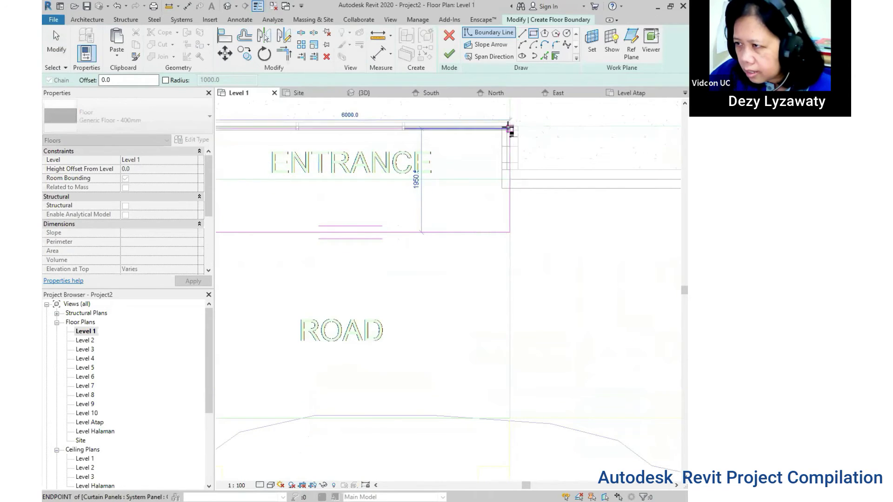
click(510, 126)
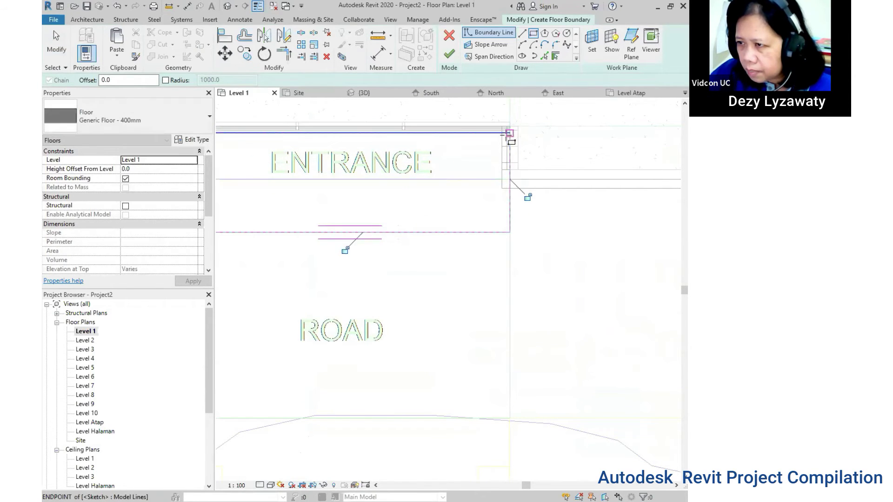
Finish the sketch, creating an 11.212 m² Generic Floor - 400mm slab.
scroll(512, 181, down, 2)
key(Escape)
click(449, 54)
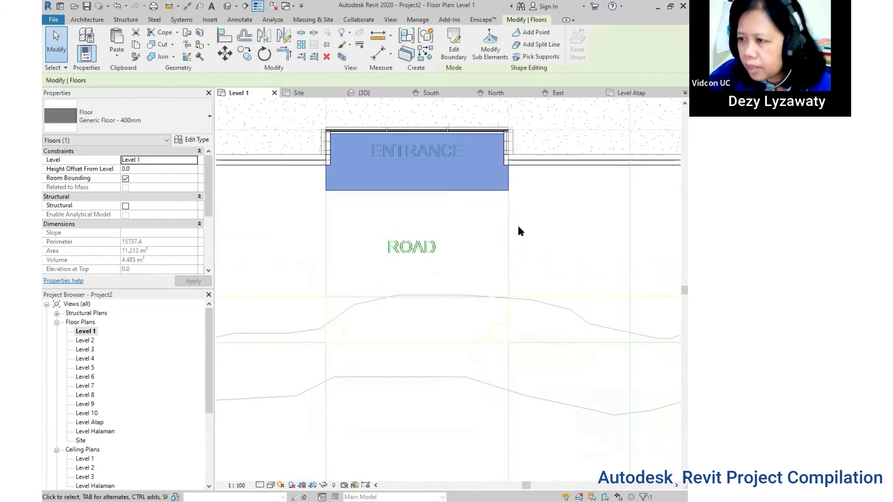
click(502, 249)
middle_drag(391, 317, 389, 266)
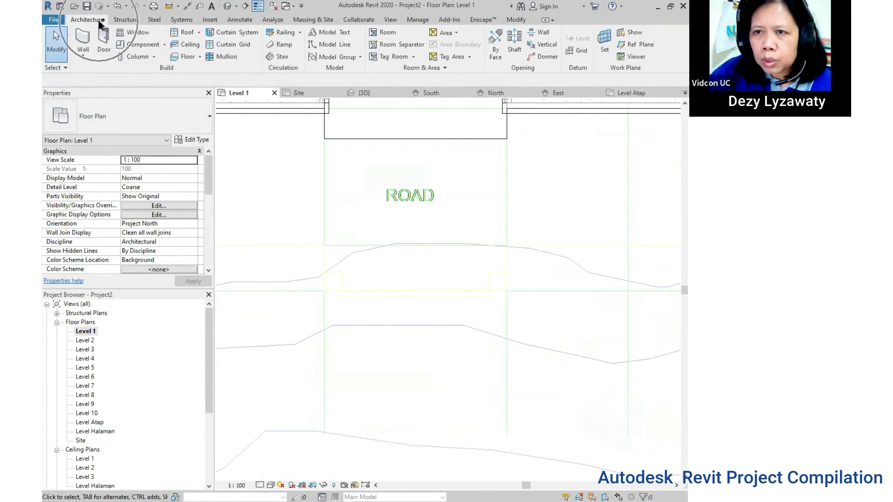
Place a 610 x 610mm architectural column below the road.
click(154, 58)
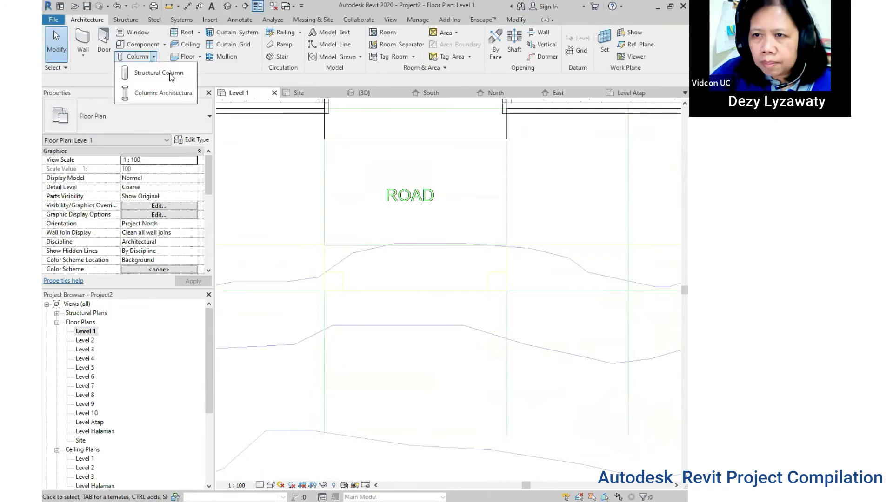
click(180, 95)
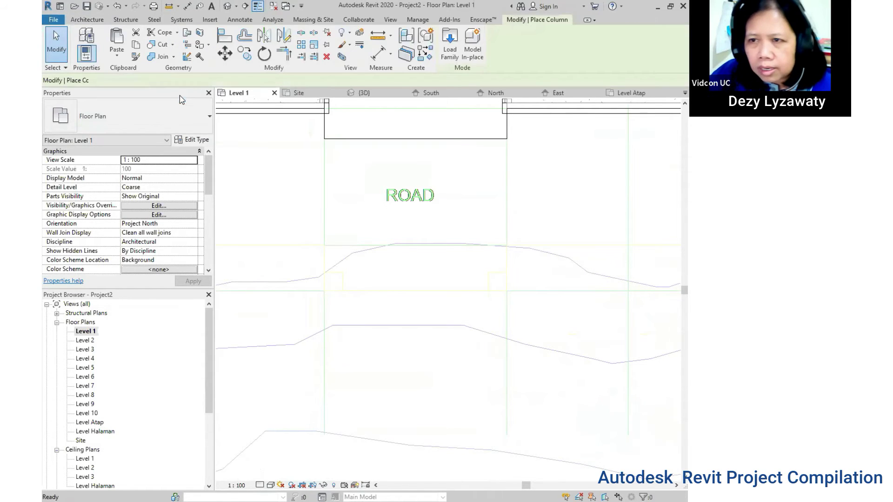
click(149, 124)
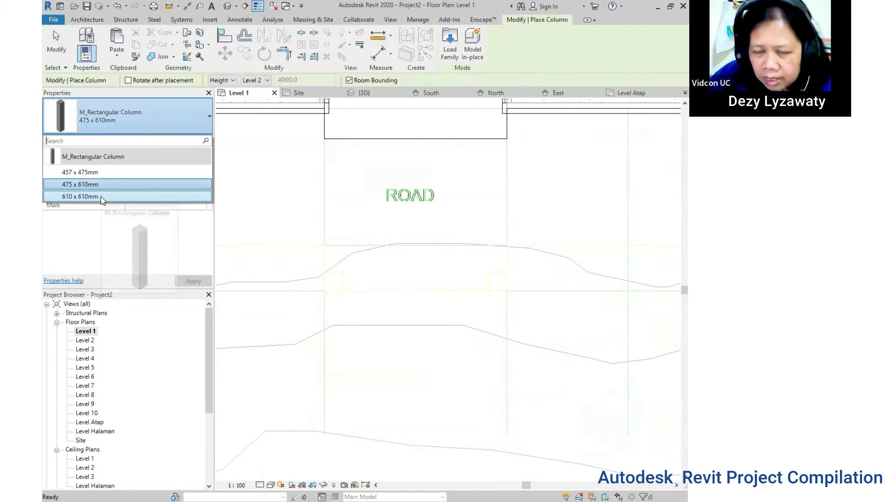
mouse_move(80, 197)
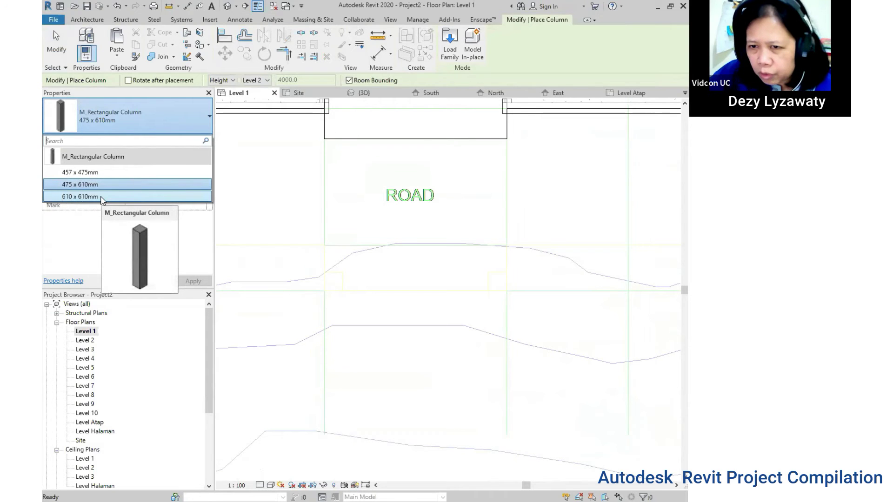
click(102, 197)
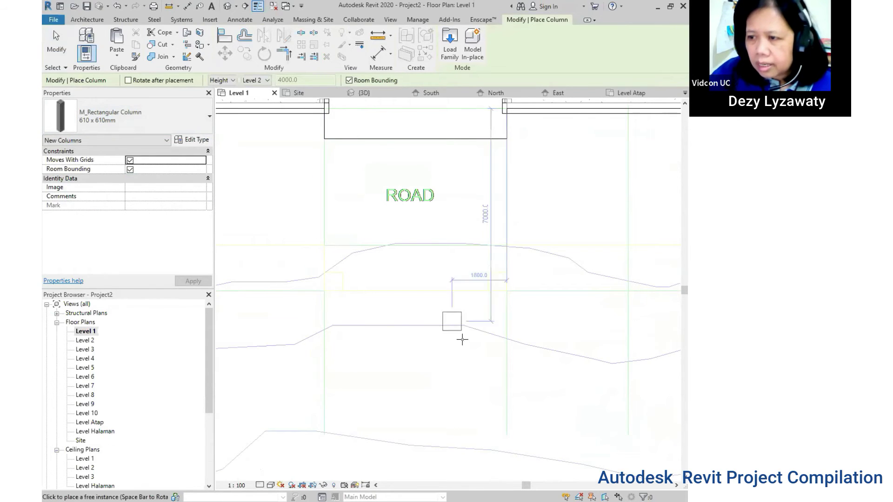
scroll(333, 279, up, 2)
scroll(349, 260, up, 3)
click(353, 278)
Align the column's left and bottom edges to the vertical and horizontal grid lines.
key(Escape)
key(Escape)
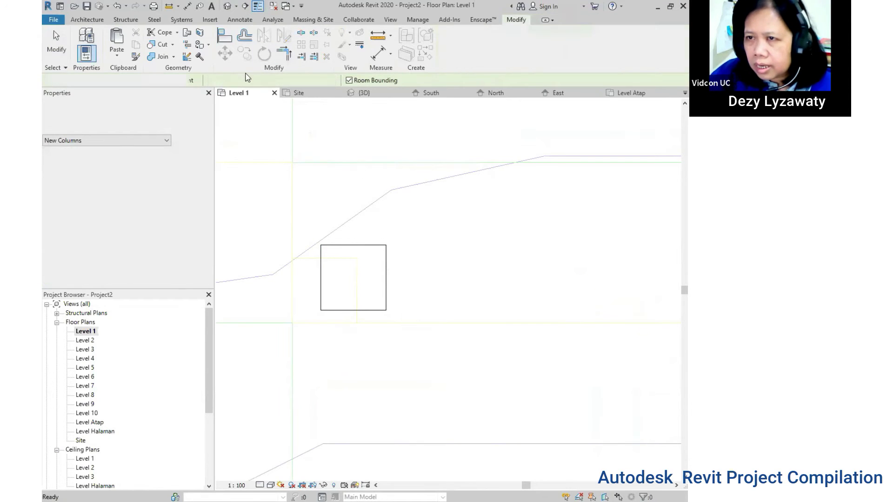
key(a)
key(l)
click(293, 293)
click(321, 286)
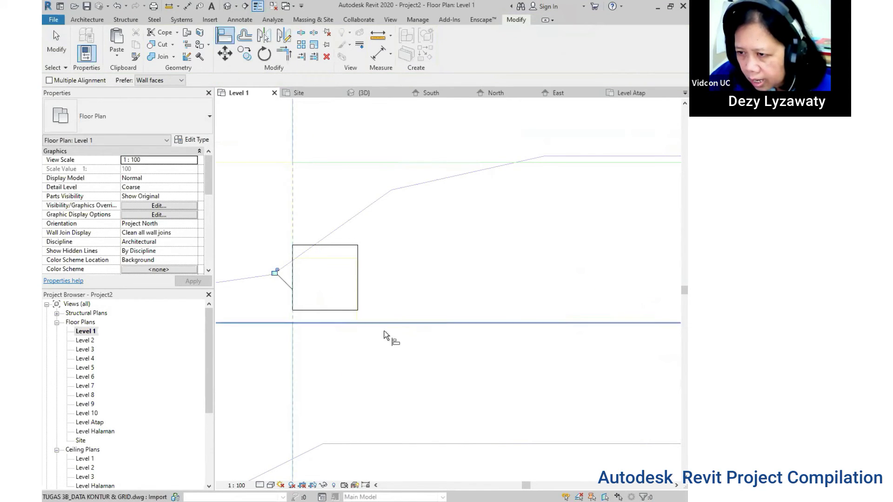
click(380, 322)
click(334, 309)
scroll(321, 298, down, 2)
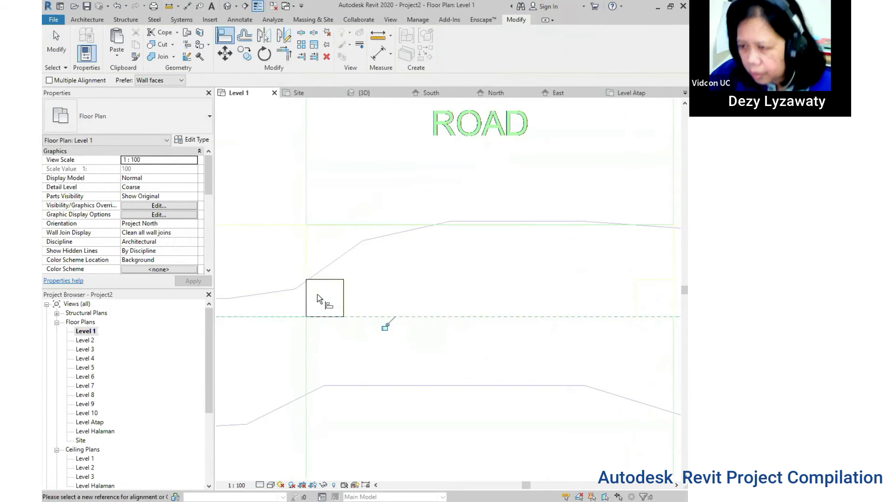
scroll(318, 297, down, 1)
key(Escape)
key(Escape)
Copy the column to the next grid intersection to the right.
click(332, 301)
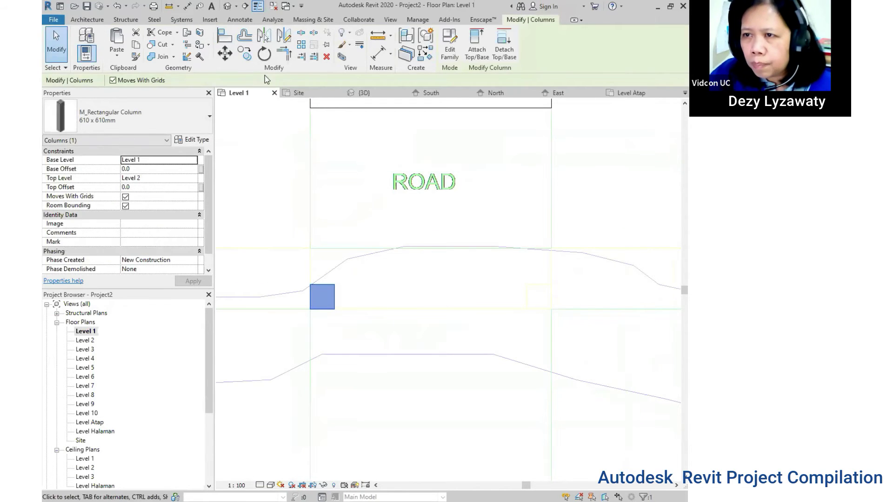
click(244, 52)
click(335, 310)
click(552, 309)
Orbit the 3D view around the tower base to inspect the two new columns.
click(364, 92)
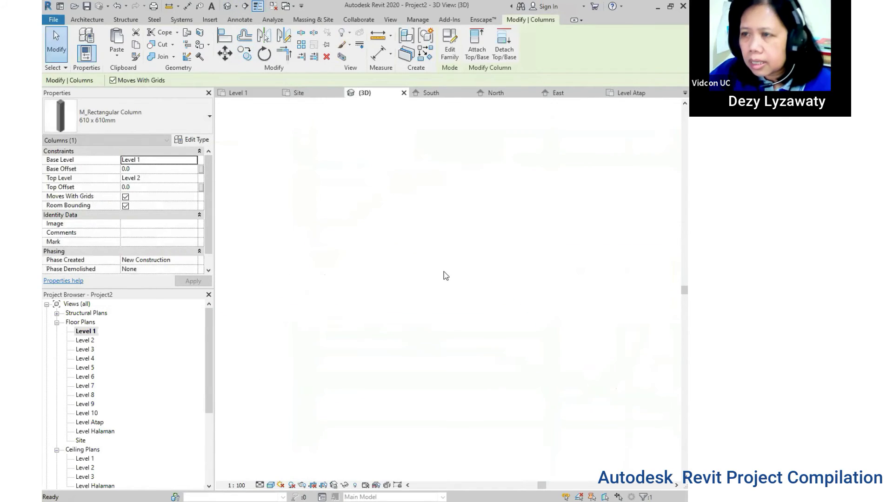
mouse_move(417, 308)
shift+middle_down()
mouse_move(327, 325)
mouse_move(498, 338)
mouse_move(283, 361)
mouse_move(370, 345)
mouse_move(395, 309)
mouse_move(378, 348)
shift+middle_up()
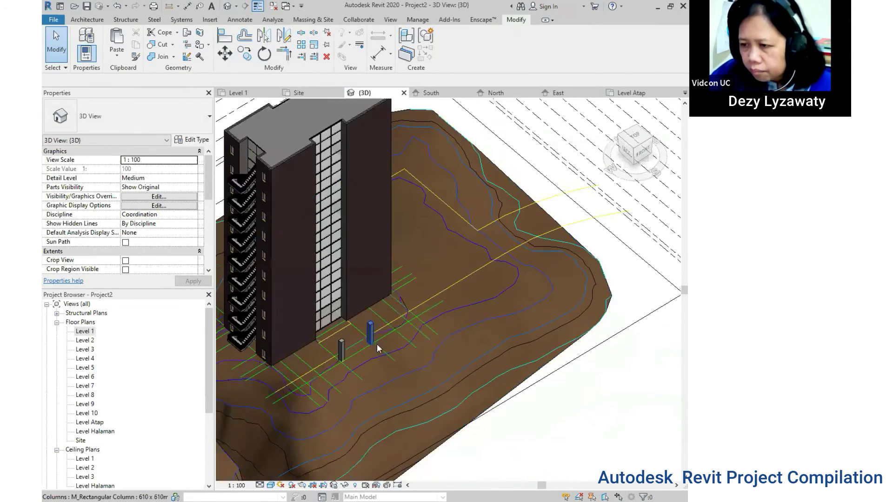
scroll(377, 348, up, 3)
scroll(340, 353, up, 1)
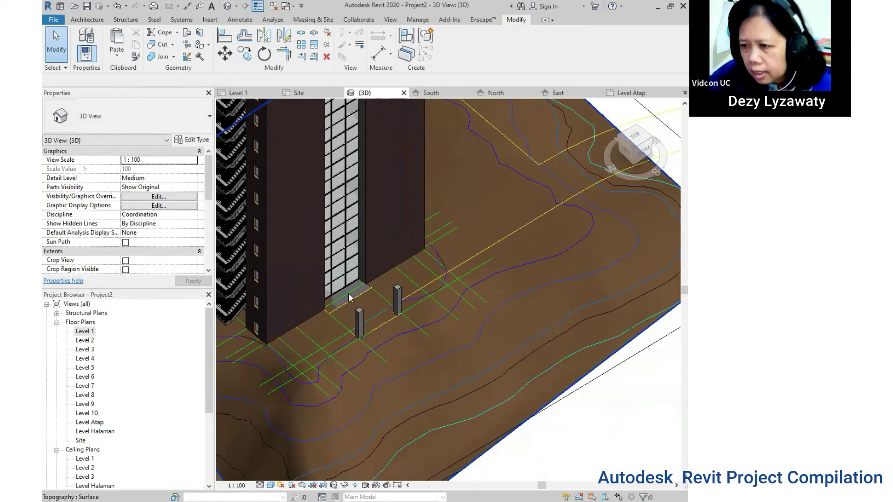
shift+middle_drag(352, 292, 353, 287)
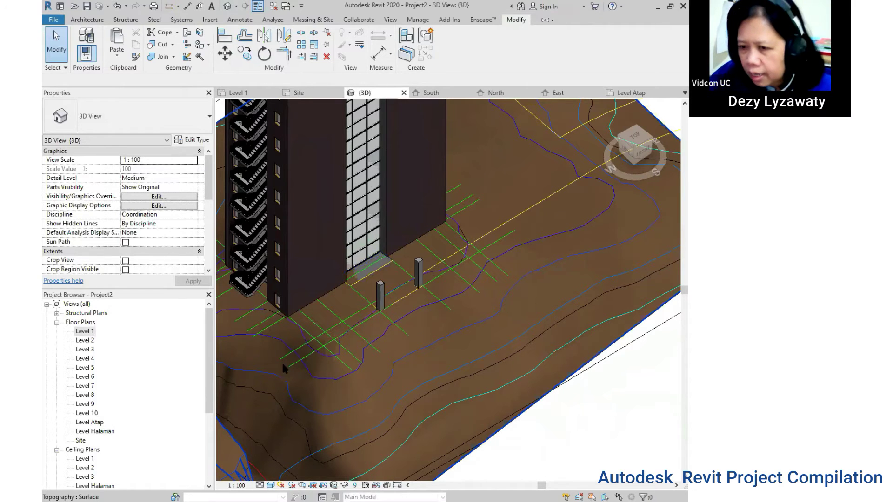
Open the Level 2 plan with the area in front of the building in view.
double_click(84, 340)
scroll(442, 319, down, 1)
scroll(390, 330, up, 2)
middle_drag(406, 313, 413, 301)
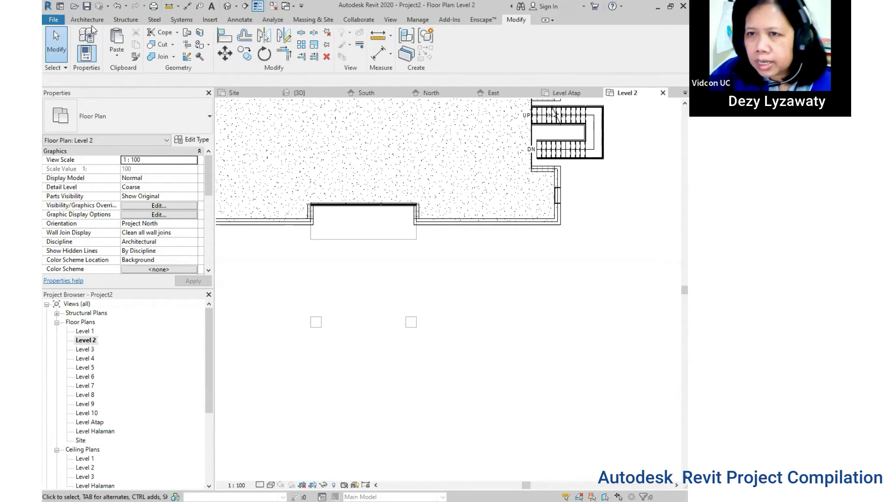
Start a roof by footprint, then cancel that sketch.
click(82, 18)
click(191, 38)
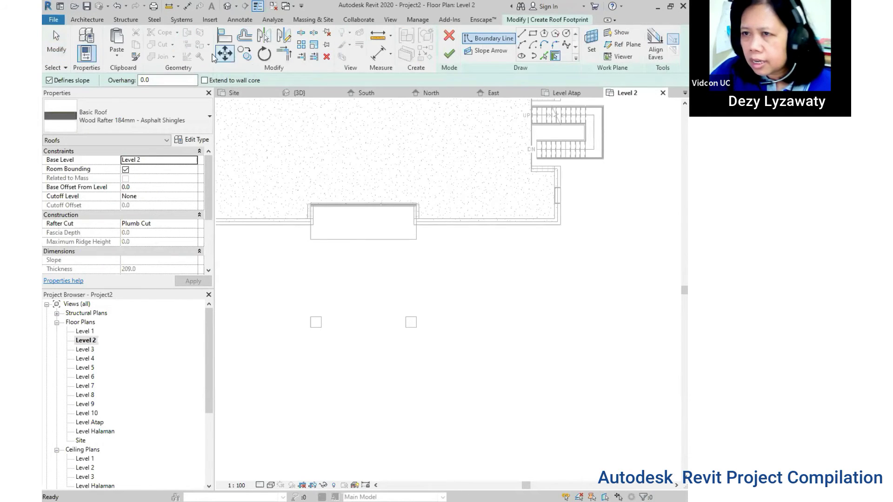
click(55, 41)
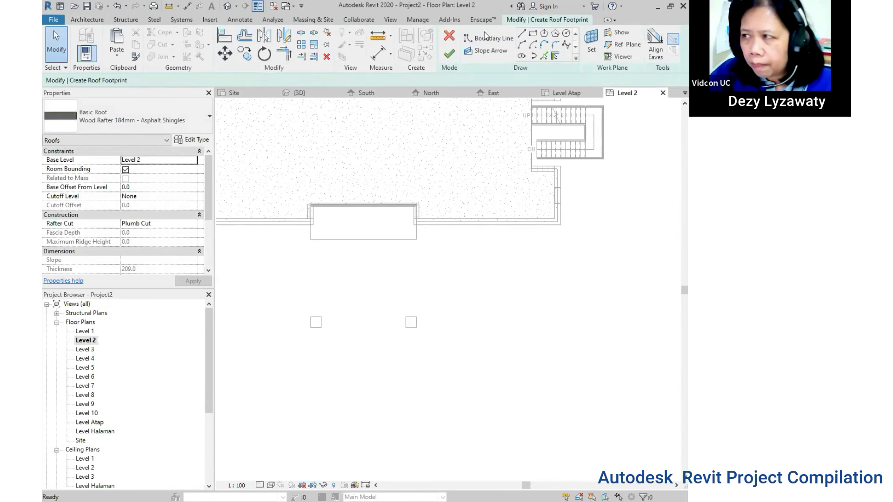
click(450, 38)
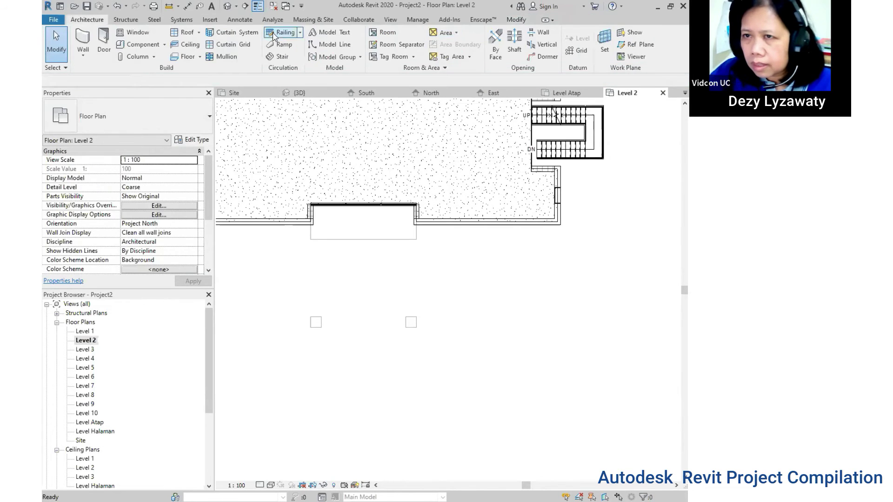
Draw a rectangular Roof: Soffit boundary from the left column to the building wall.
click(199, 34)
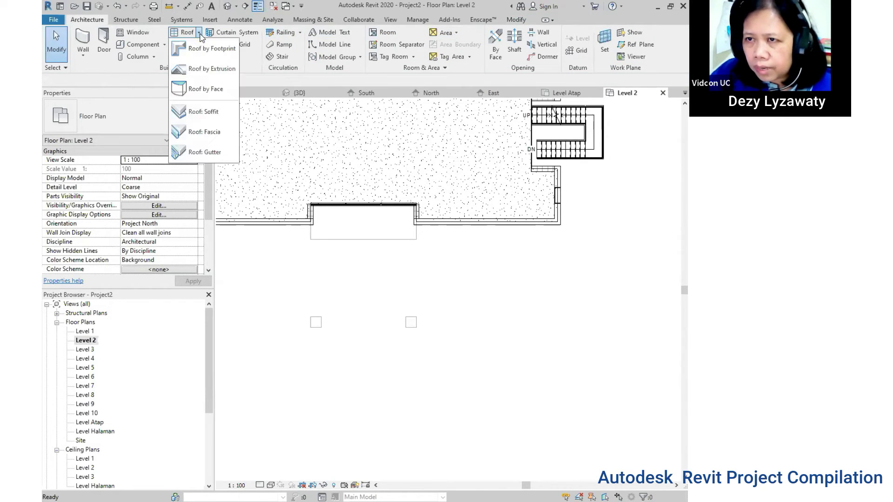
click(211, 119)
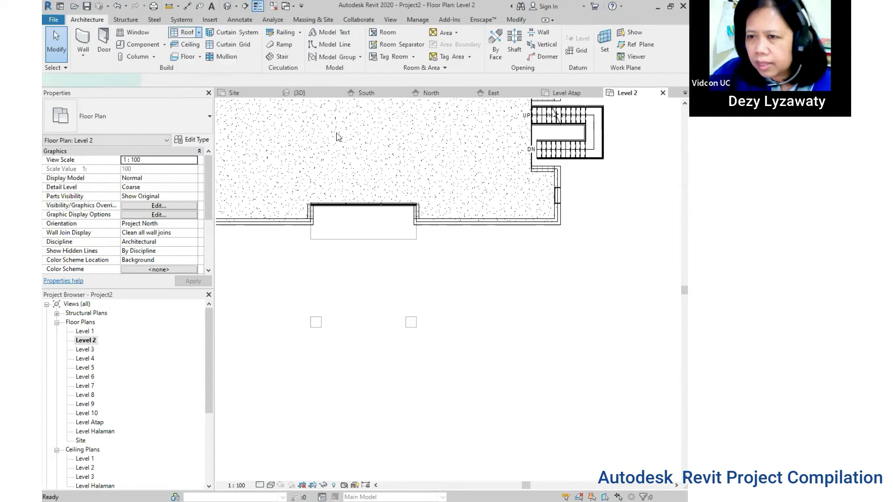
click(533, 34)
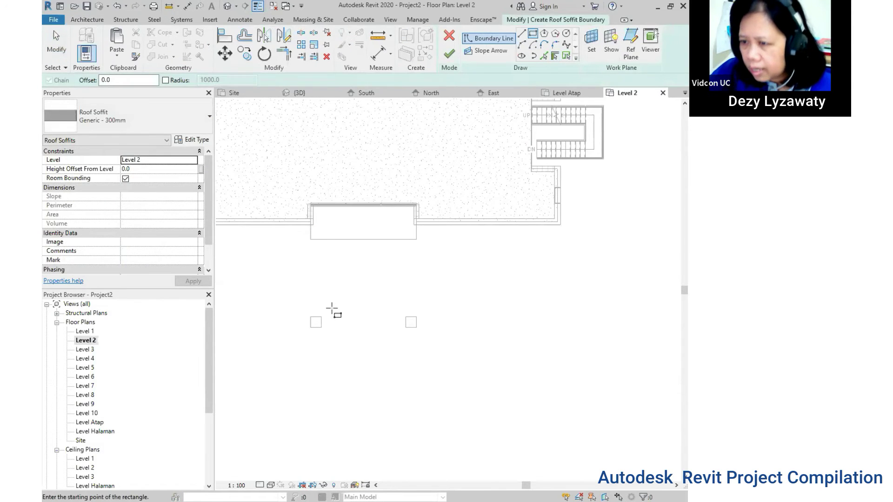
click(311, 328)
click(414, 230)
scroll(417, 220, up, 2)
scroll(418, 210, up, 2)
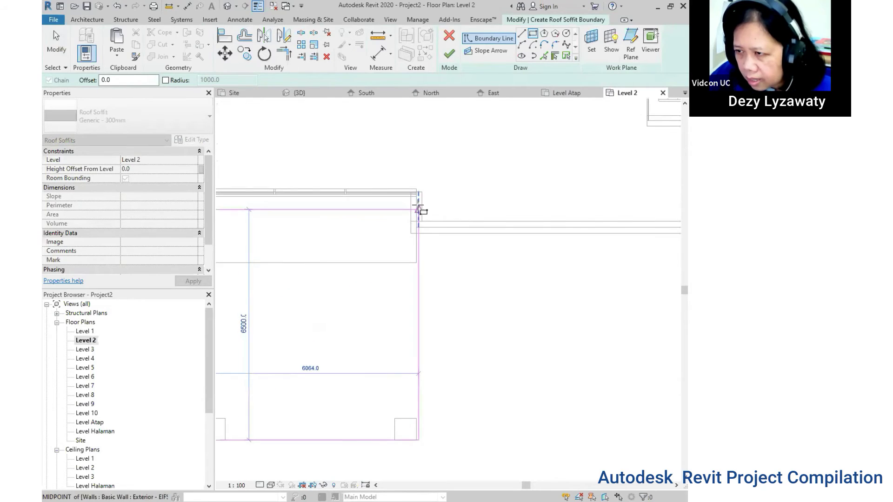
scroll(418, 199, down, 4)
key(Escape)
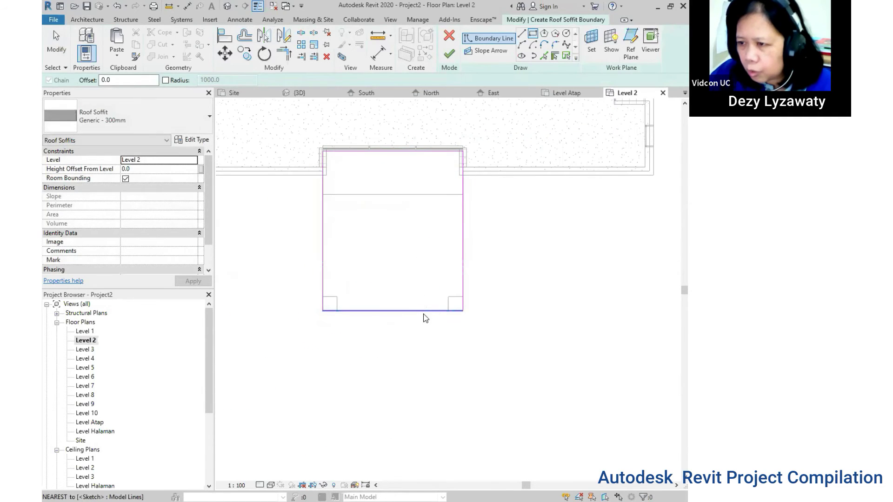
key(Escape)
Extend the soffit to 8000 long and finish the 48 m² Generic - 300mm canopy.
click(422, 311)
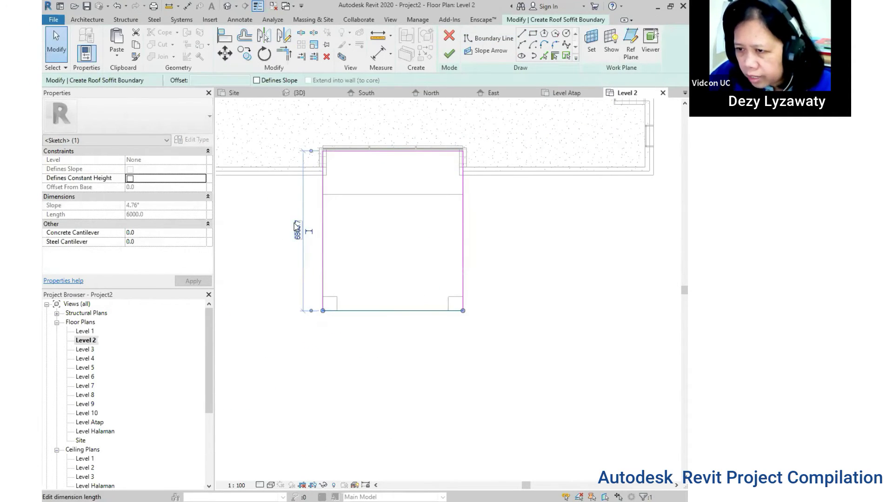
text(8000)
key(Return)
key(Escape)
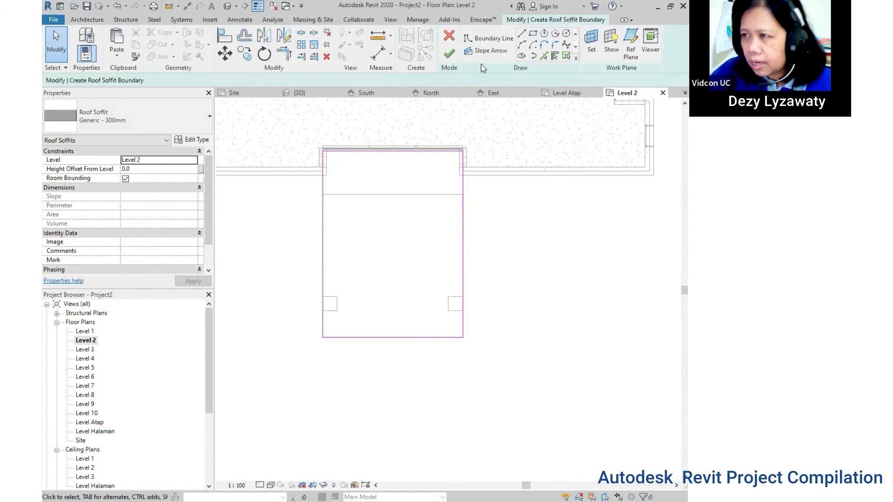
click(449, 55)
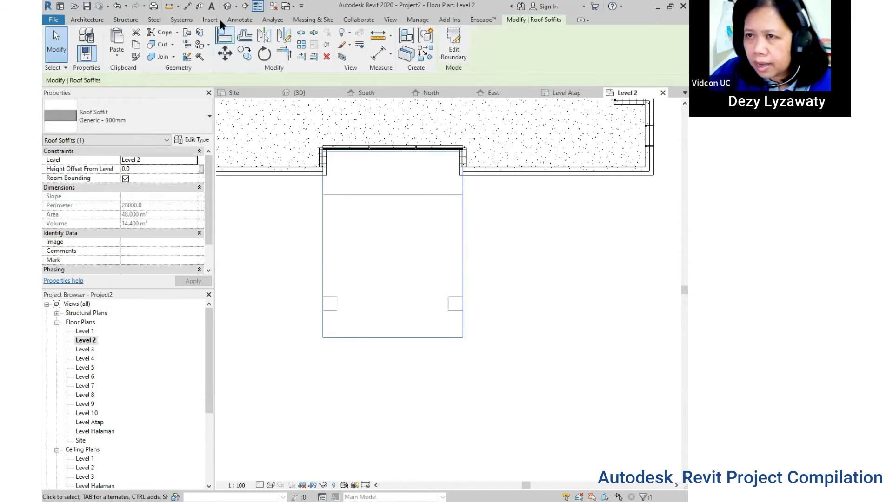
click(227, 6)
mouse_move(440, 267)
shift+middle_down()
mouse_move(395, 327)
mouse_move(377, 319)
shift+middle_up()
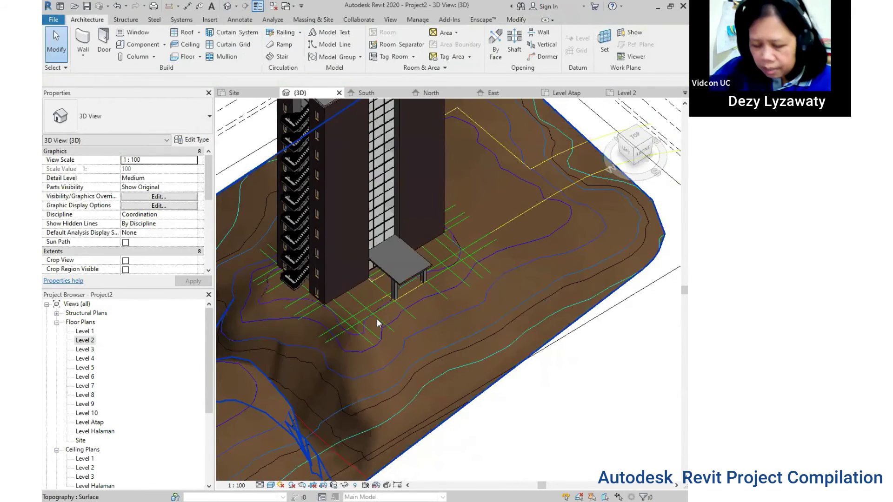
Inspect the canopy and tower in 3D, Tab-selecting the whole curtain system.
mouse_move(398, 284)
shift+middle_down()
mouse_move(408, 259)
mouse_move(679, 285)
mouse_move(540, 299)
mouse_move(405, 295)
mouse_move(376, 311)
mouse_move(419, 299)
mouse_move(343, 298)
mouse_move(443, 250)
shift+middle_up()
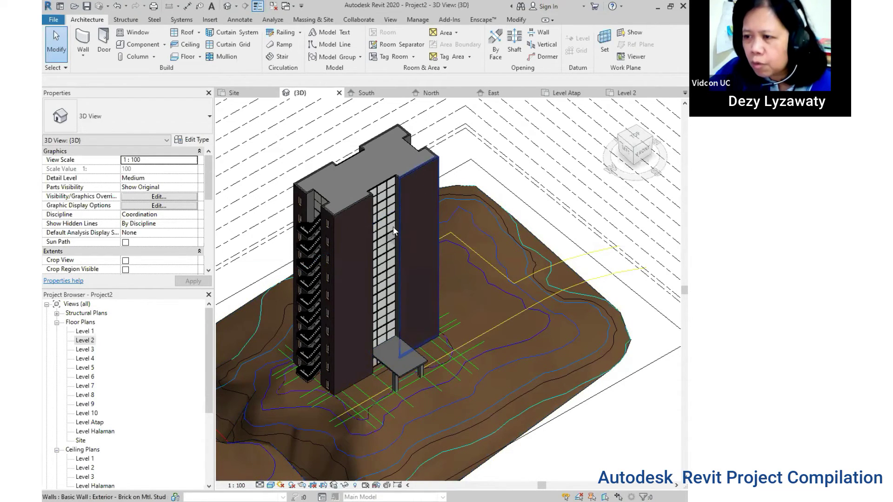
click(393, 205)
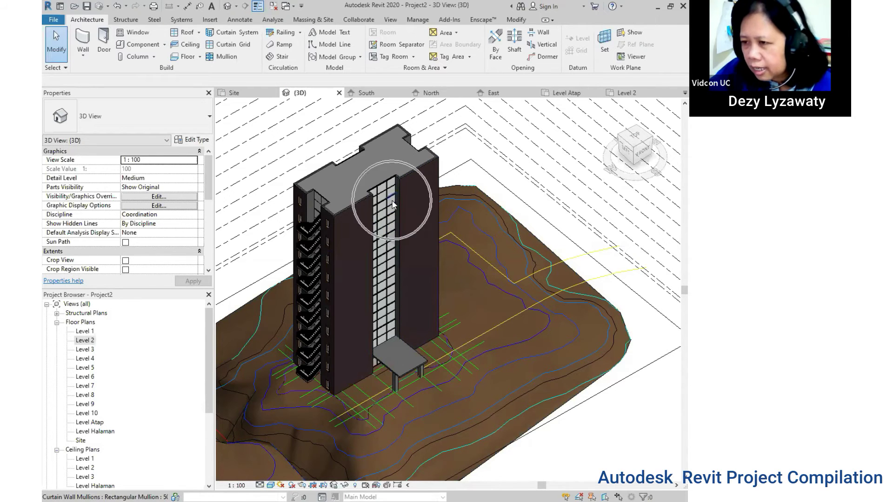
key(Tab)
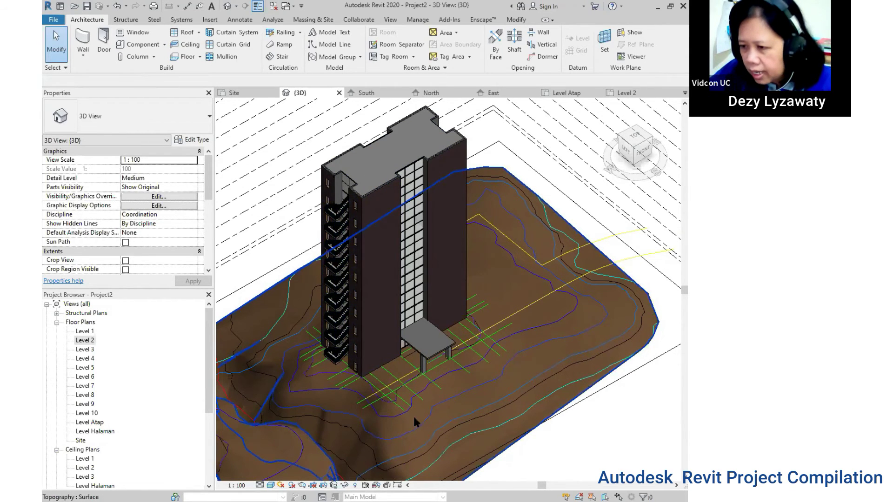
scroll(426, 367, up, 1)
scroll(426, 367, up, 2)
mouse_move(456, 284)
shift+middle_down()
mouse_move(434, 236)
mouse_move(416, 241)
mouse_move(426, 276)
mouse_move(341, 274)
shift+middle_up()
scroll(423, 313, down, 2)
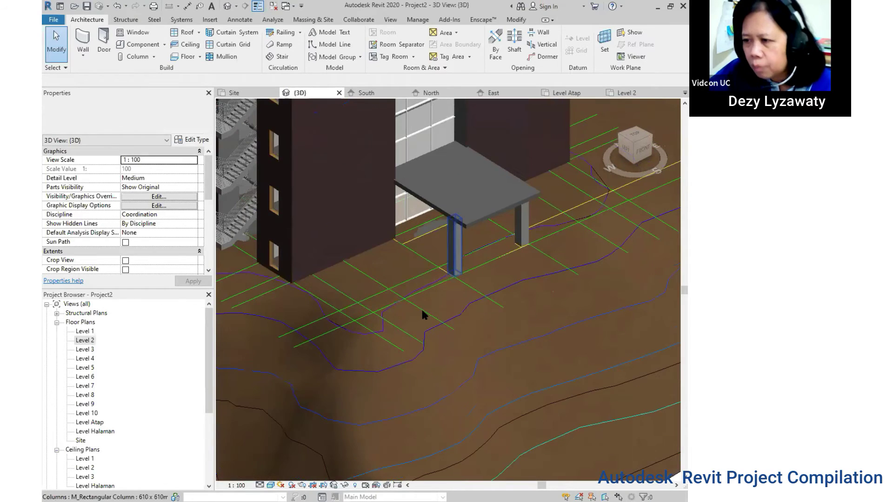
scroll(478, 313, down, 2)
scroll(473, 310, up, 1)
shift+middle_drag(404, 305, 386, 314)
Open the Site floor plan from the Project Browser.
click(82, 322)
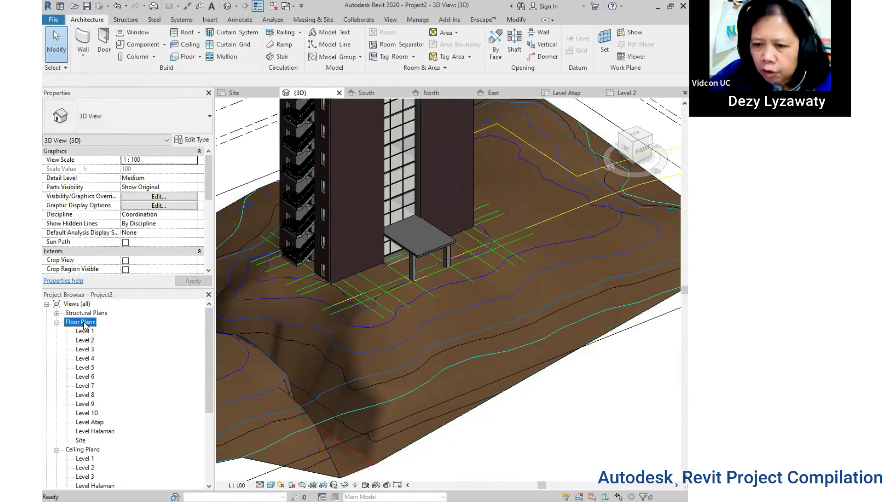
double_click(81, 440)
scroll(450, 265, up, 2)
scroll(512, 260, up, 3)
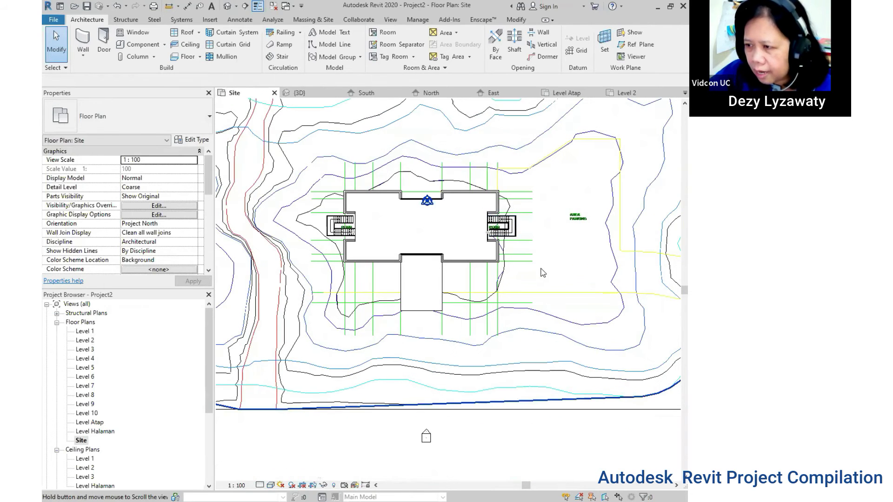
Start a building pad on the Site plan and choose a boundary sketch shape.
middle_drag(541, 273, 530, 272)
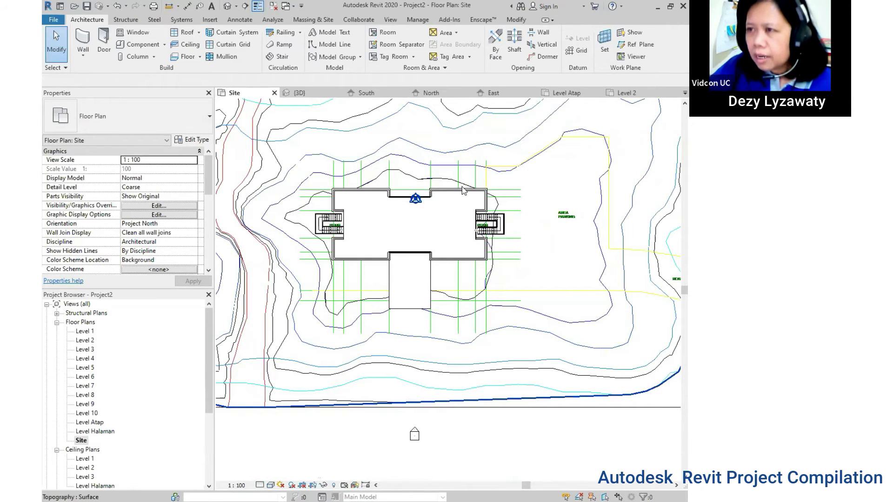
click(320, 21)
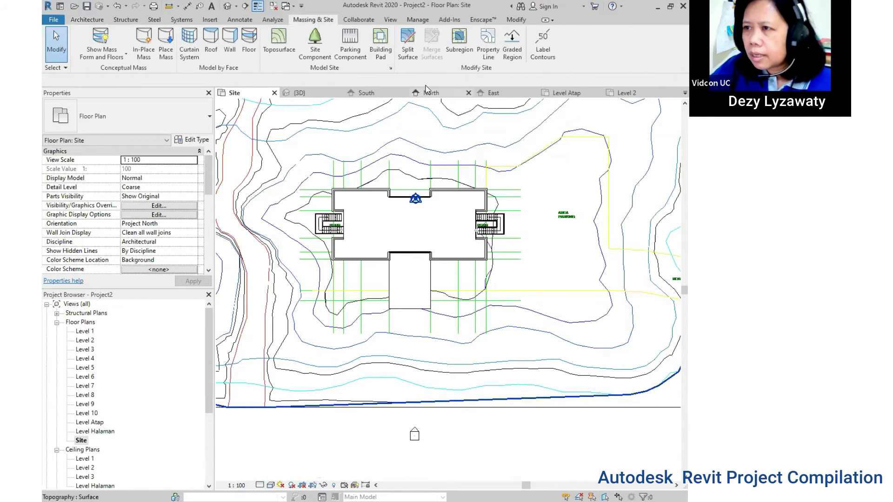
click(381, 57)
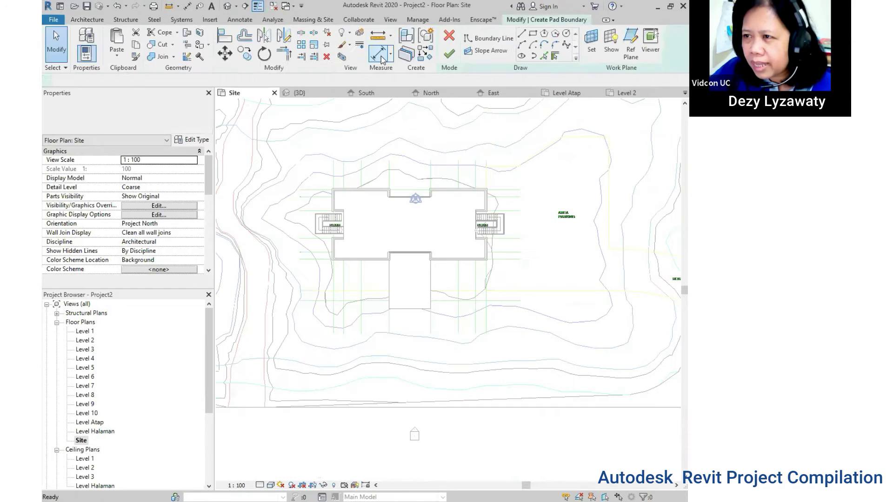
click(533, 33)
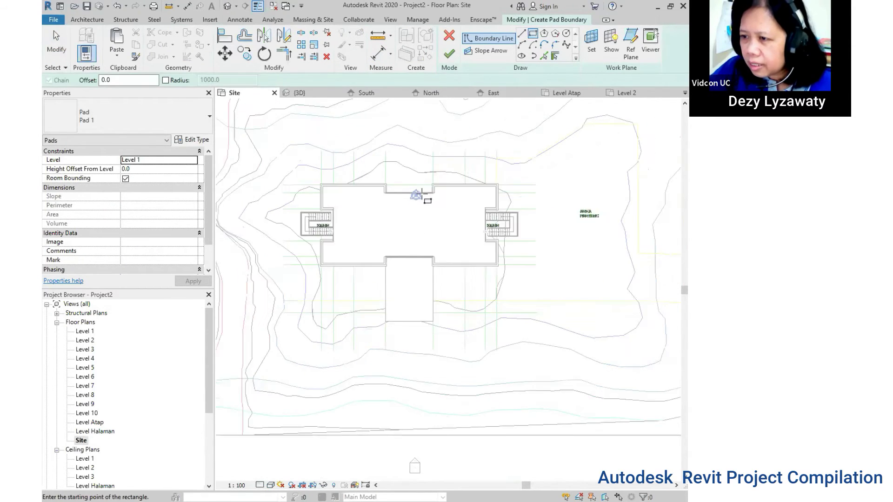
scroll(321, 182, up, 2)
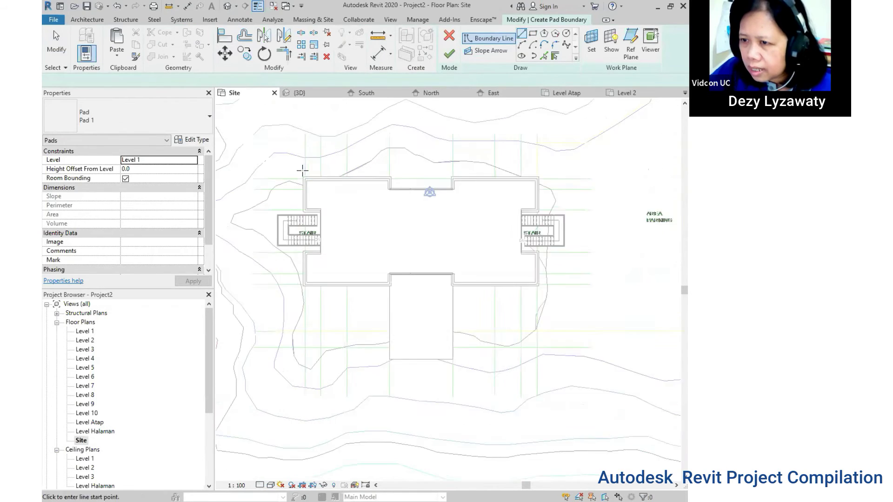
scroll(317, 182, up, 3)
Trace the pad boundary around the tower footprint and the entrance canopy.
click(298, 175)
scroll(217, 174, down, 3)
scroll(488, 182, up, 3)
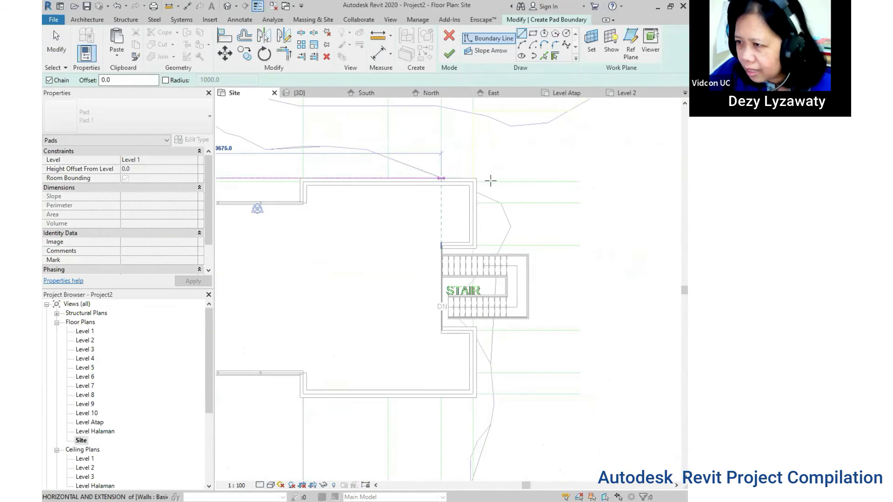
click(487, 186)
middle_drag(487, 314, 492, 295)
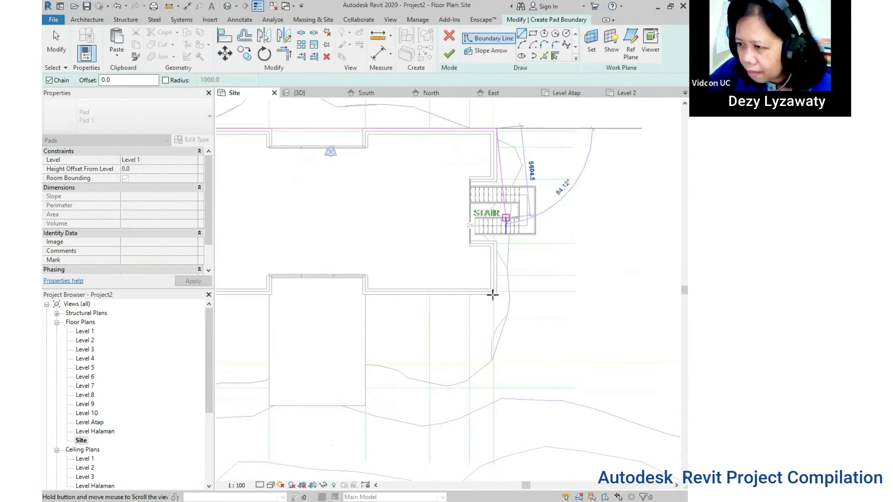
click(497, 387)
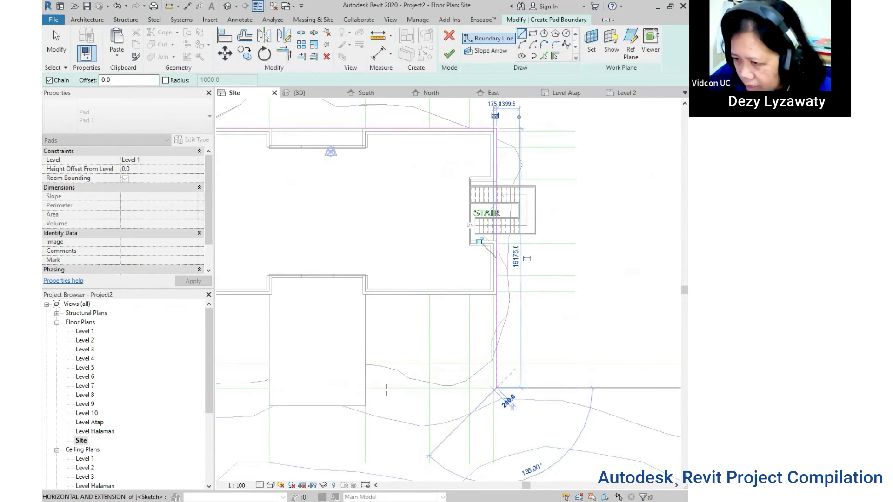
click(366, 388)
click(282, 403)
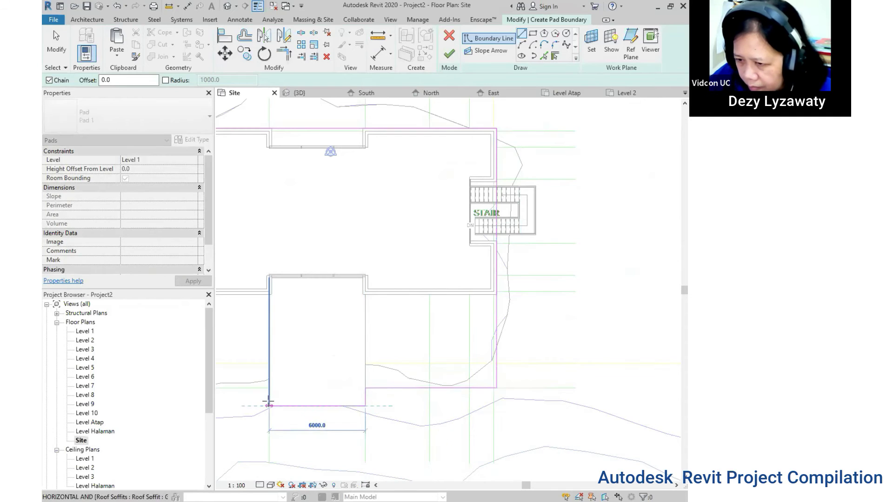
middle_drag(239, 388, 449, 390)
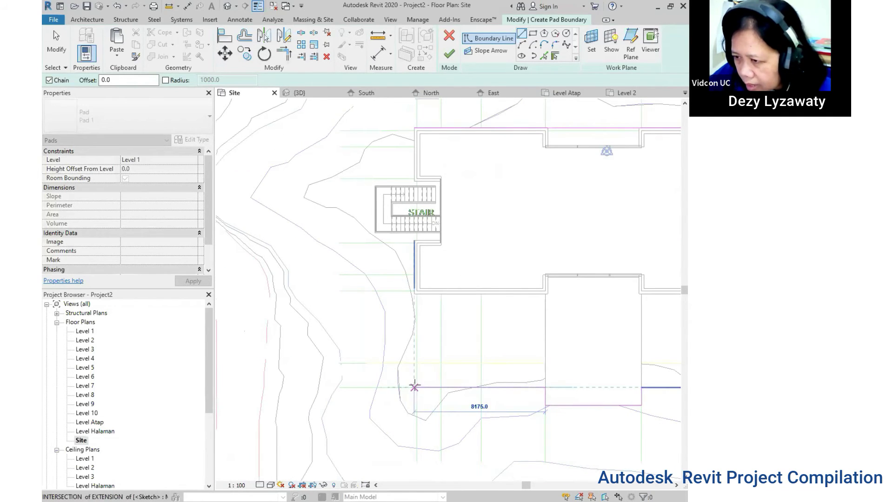
click(413, 387)
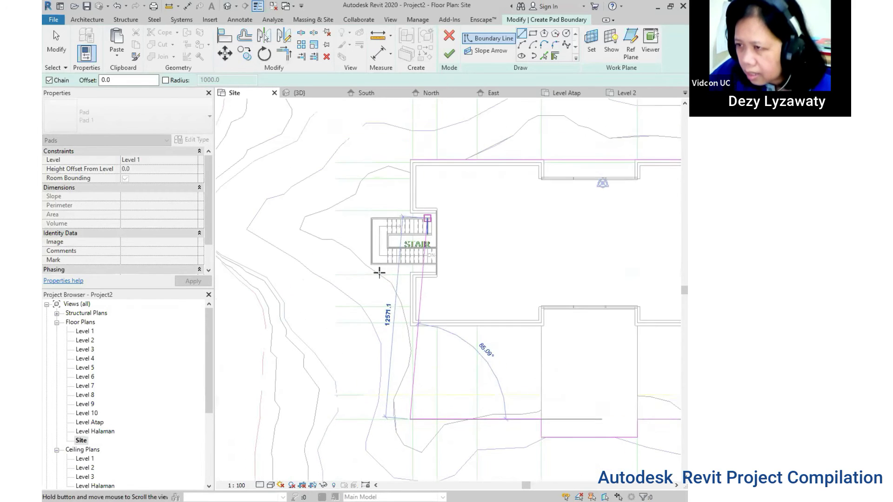
click(374, 248)
scroll(504, 275, down, 3)
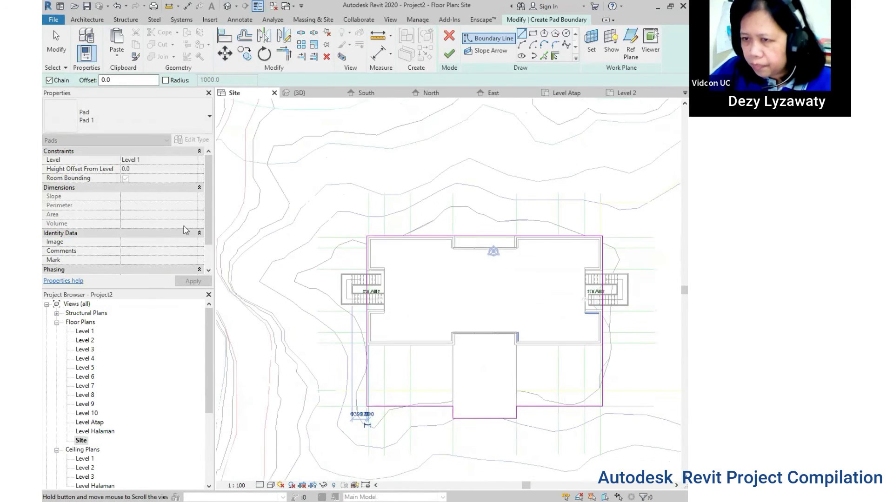
Keep the pad on Level 1 and finish Pad 1 covering 368.299 m².
click(189, 161)
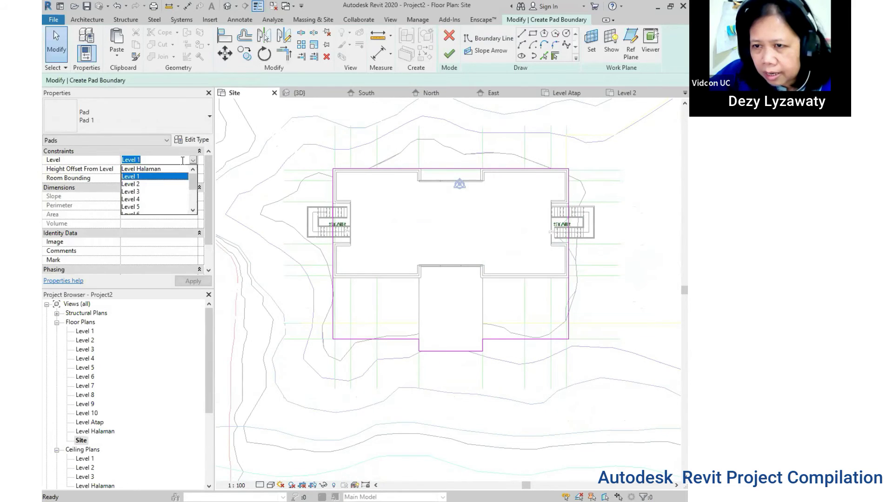
click(138, 178)
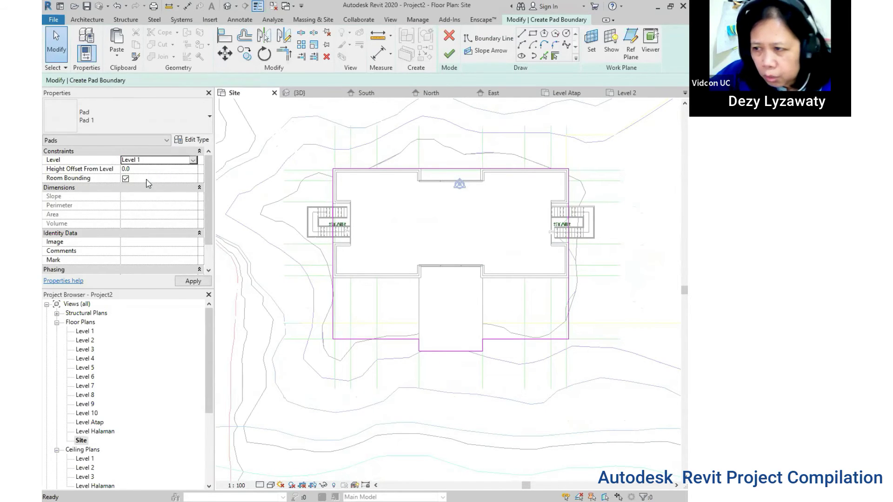
middle_drag(552, 319, 518, 305)
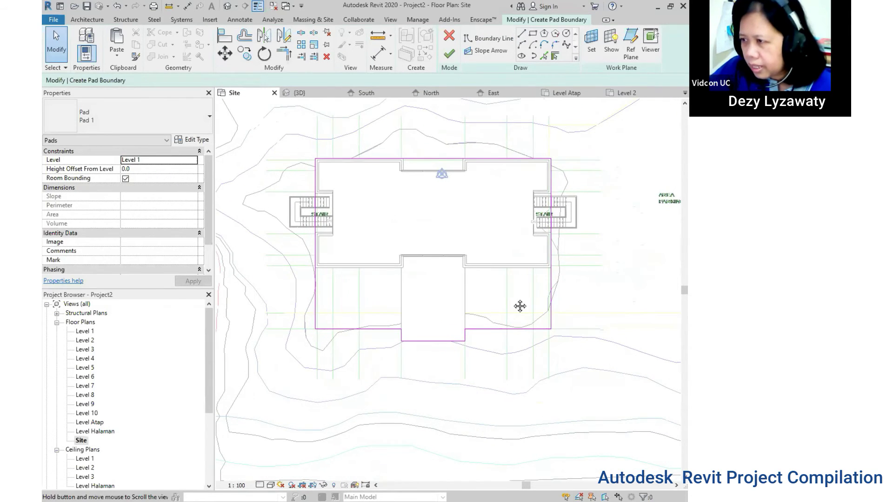
click(448, 58)
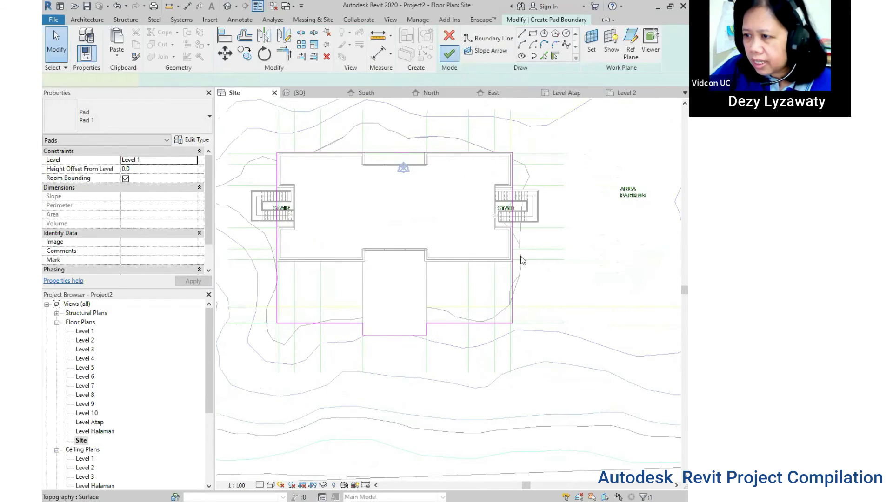
click(228, 9)
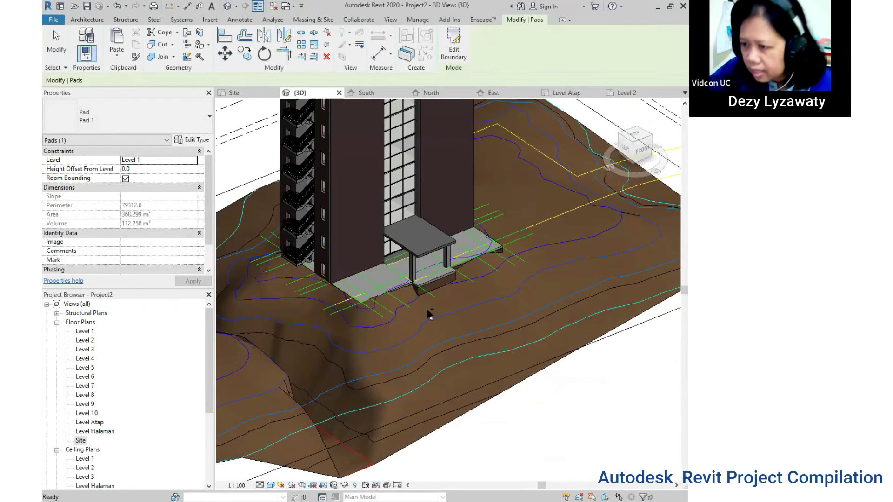
key(Escape)
mouse_move(534, 285)
shift+middle_down()
mouse_move(427, 294)
mouse_move(476, 307)
mouse_move(528, 238)
shift+middle_up()
scroll(529, 238, up, 3)
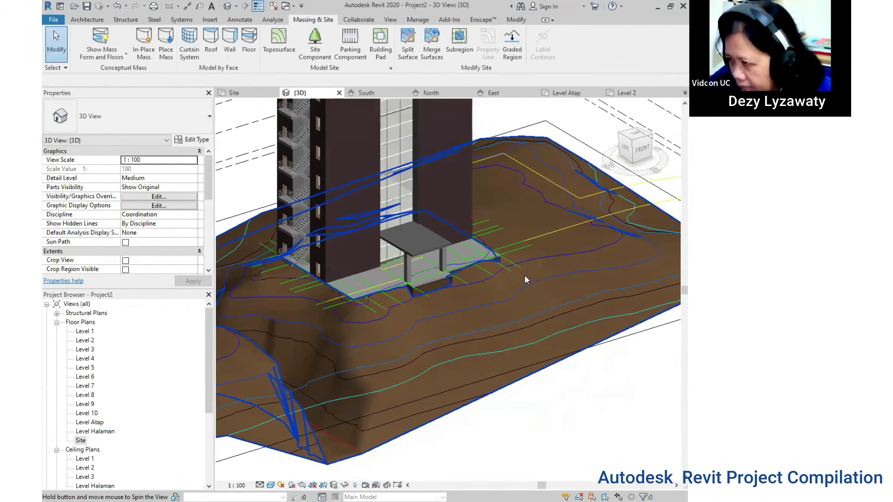
scroll(407, 268, up, 2)
scroll(486, 261, up, 2)
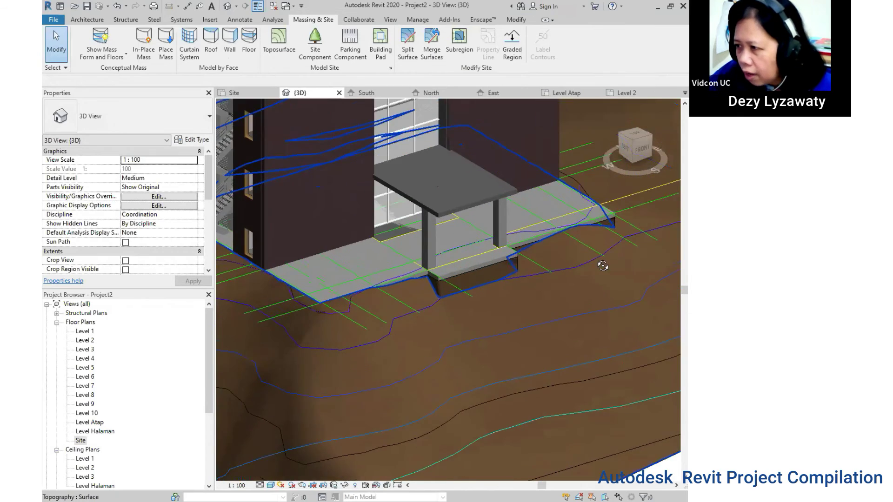
scroll(463, 271, up, 2)
scroll(487, 247, up, 2)
scroll(487, 246, down, 2)
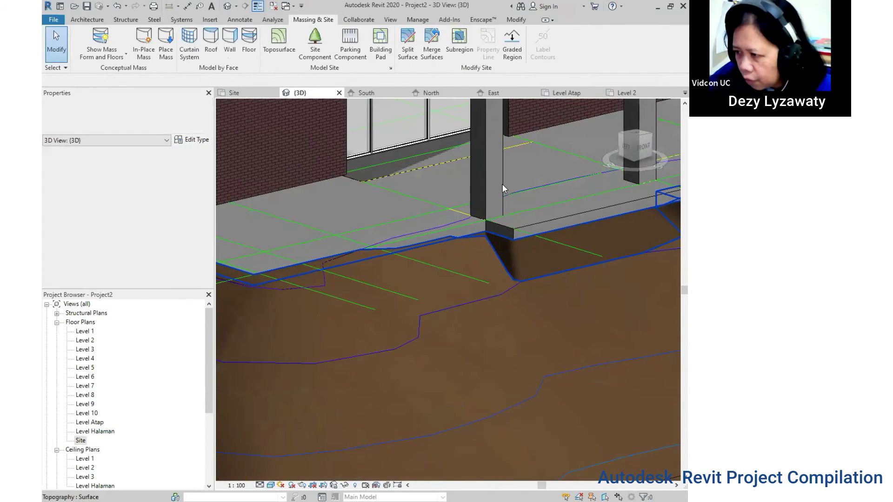
scroll(502, 185, down, 3)
mouse_move(339, 403)
shift+middle_down()
mouse_move(332, 330)
mouse_move(417, 337)
shift+middle_up()
mouse_move(344, 363)
shift+middle_down()
mouse_move(373, 334)
mouse_move(330, 337)
shift+middle_up()
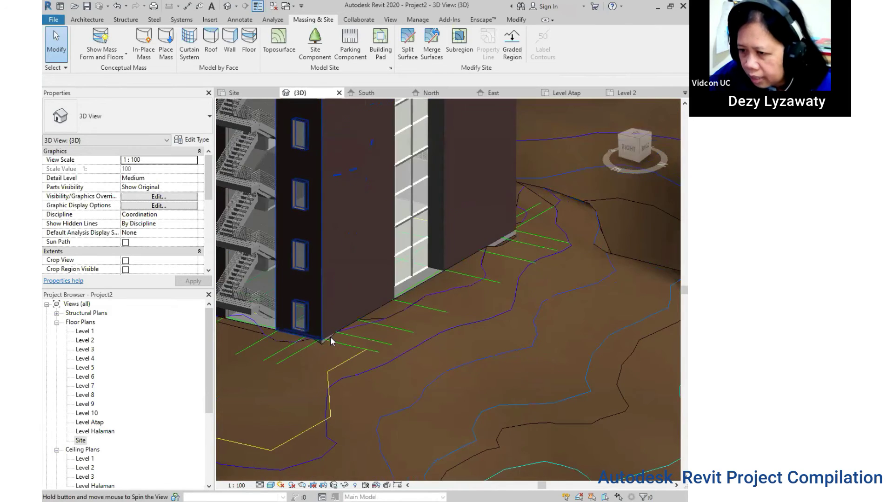
scroll(331, 331, up, 3)
scroll(331, 331, up, 3)
scroll(345, 316, up, 2)
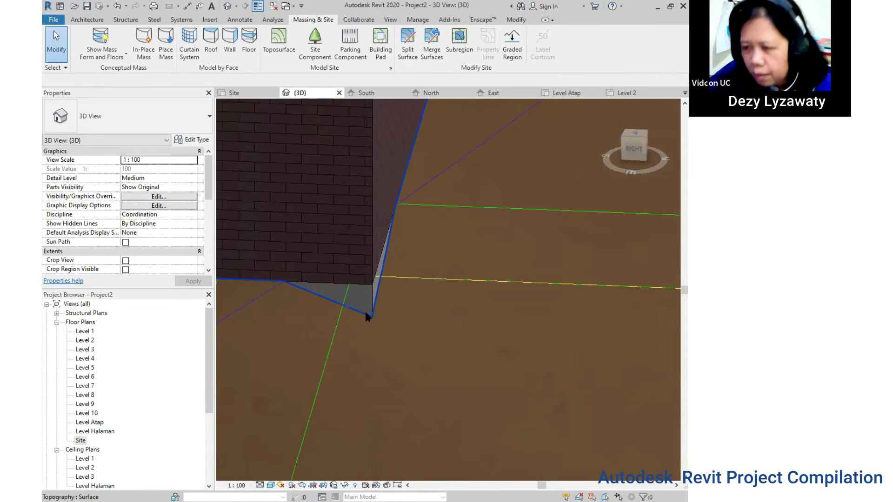
scroll(377, 307, down, 2)
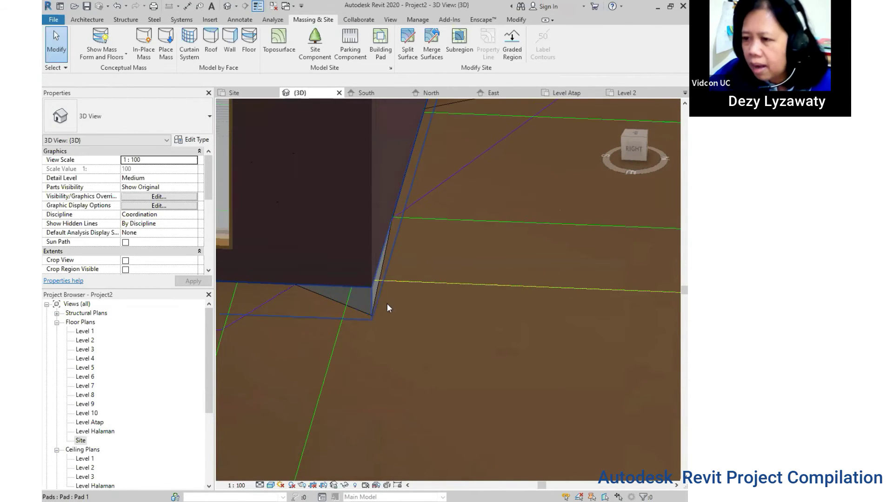
scroll(387, 303, down, 2)
scroll(383, 317, down, 3)
shift+middle_drag(314, 339, 461, 343)
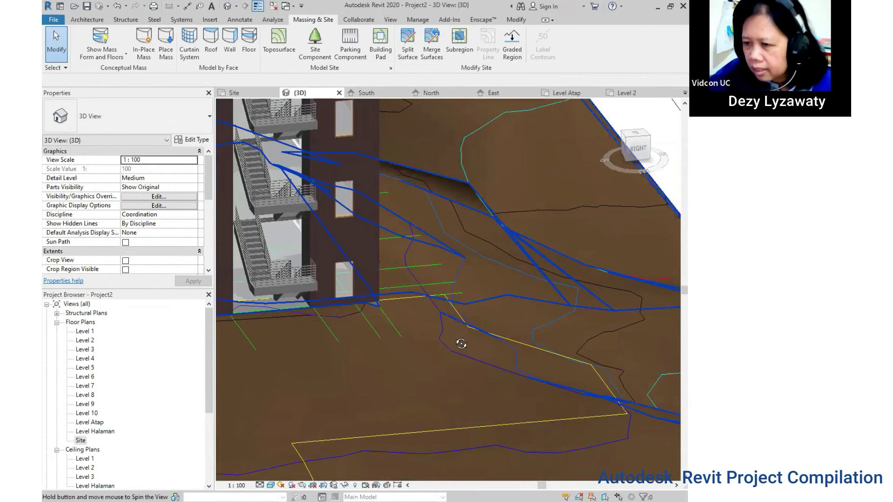
shift+middle_drag(322, 343, 487, 344)
scroll(487, 345, up, 2)
scroll(502, 356, up, 2)
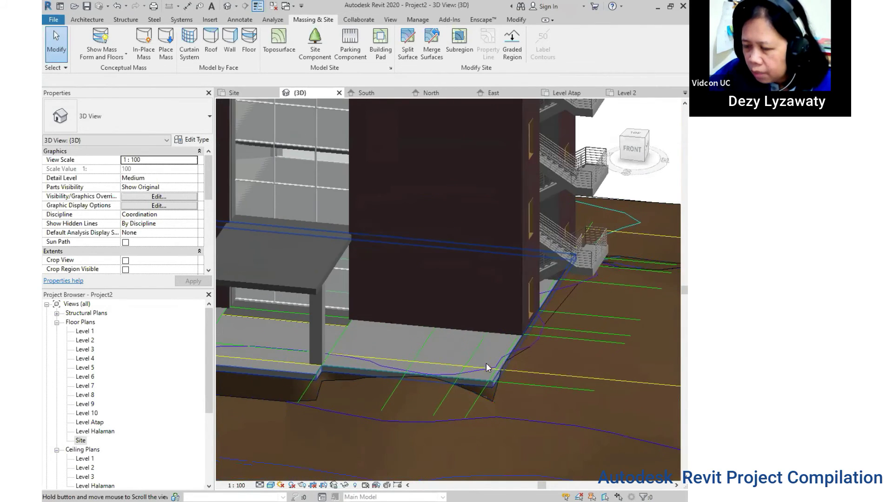
scroll(486, 362, up, 2)
scroll(484, 362, down, 2)
scroll(467, 360, down, 2)
mouse_move(460, 357)
shift+middle_down()
mouse_move(397, 371)
mouse_move(473, 362)
shift+middle_up()
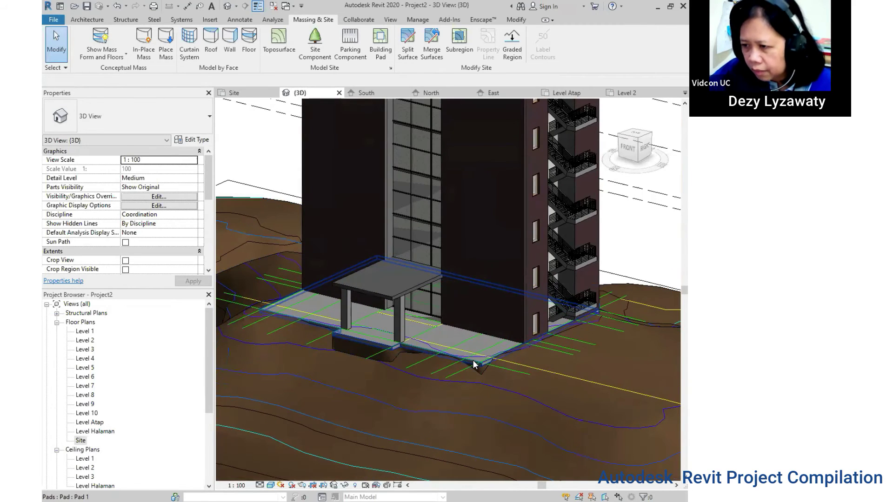
mouse_move(401, 376)
shift+middle_down()
mouse_move(528, 362)
mouse_move(582, 410)
mouse_move(507, 393)
mouse_move(561, 411)
mouse_move(554, 384)
mouse_move(345, 334)
shift+middle_up()
scroll(465, 367, up, 1)
scroll(478, 358, up, 2)
scroll(528, 361, down, 2)
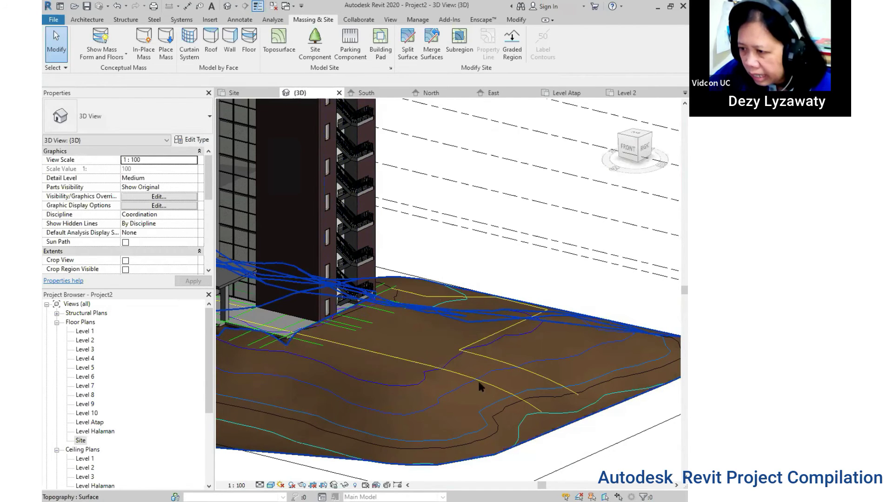
Open the Site floor plan and start a new topography subregion.
double_click(81, 441)
scroll(354, 363, up, 2)
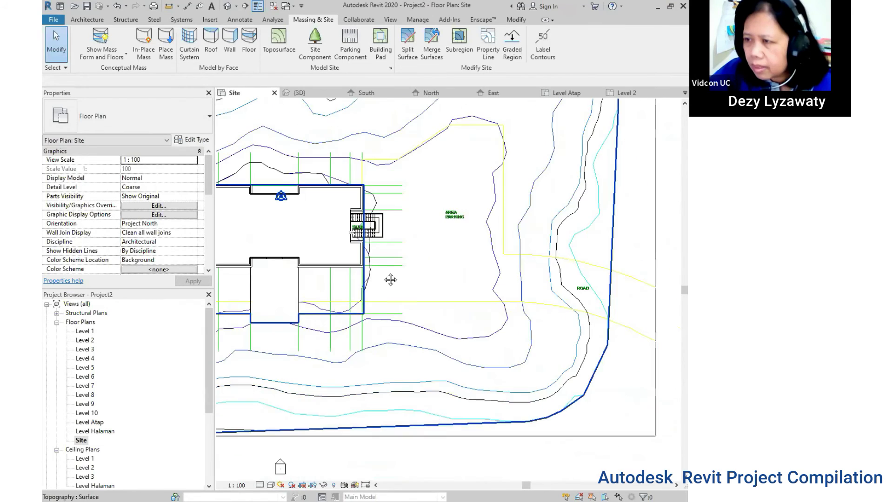
scroll(390, 390, up, 1)
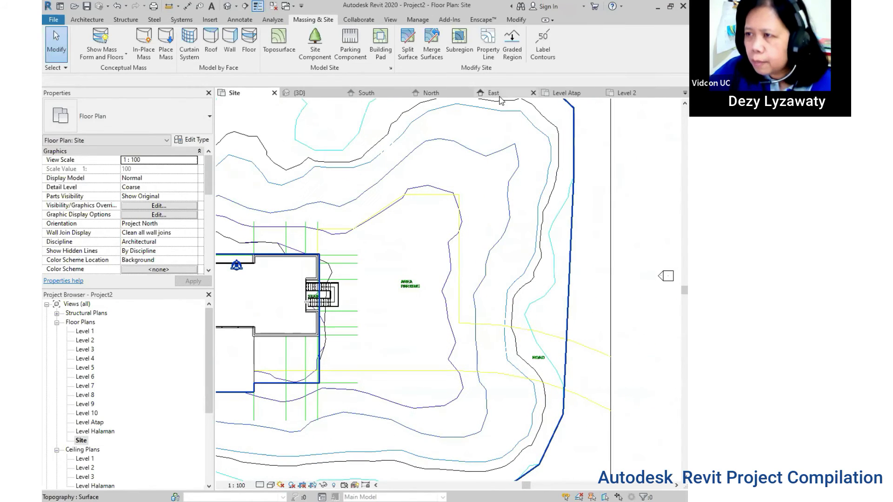
click(465, 47)
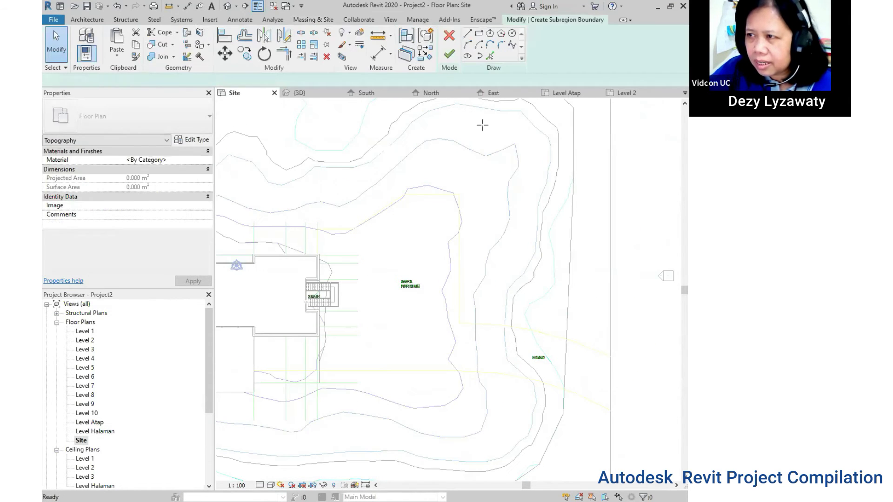
Set the subregion material to Asphalt Shingle in the Material Browser.
click(203, 160)
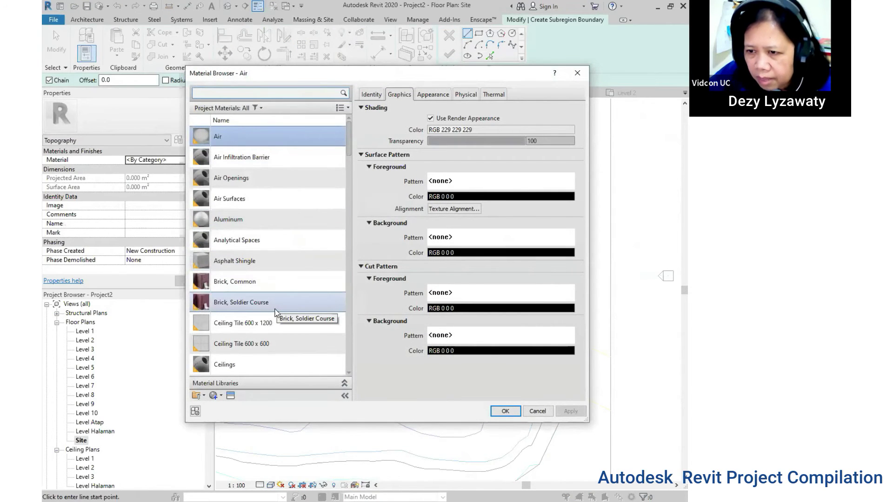
scroll(276, 283, down, 6)
scroll(279, 283, down, 4)
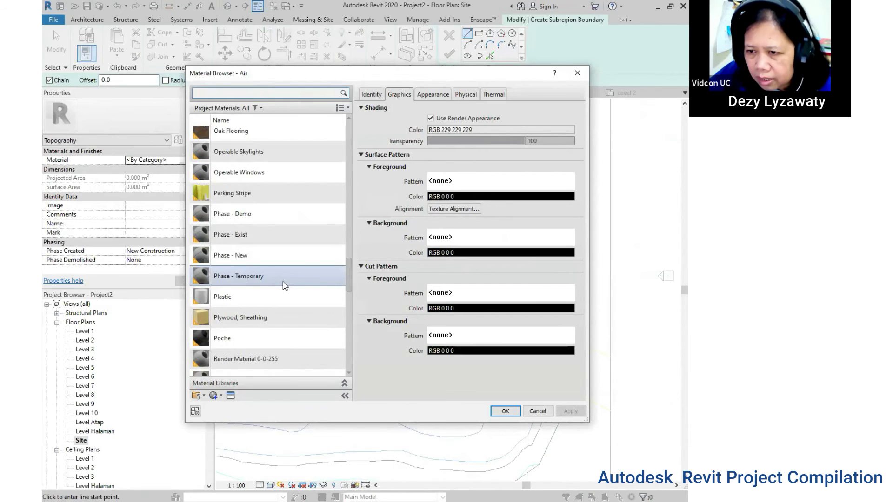
scroll(284, 281, down, 3)
scroll(284, 281, down, 4)
scroll(283, 277, down, 5)
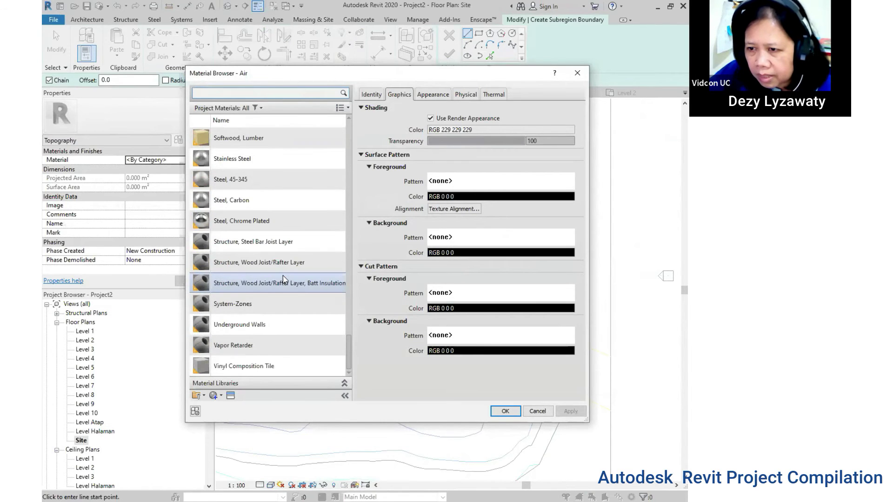
scroll(279, 272, up, 3)
scroll(273, 268, up, 3)
scroll(273, 260, up, 5)
scroll(273, 261, up, 2)
scroll(273, 260, up, 3)
scroll(272, 261, up, 3)
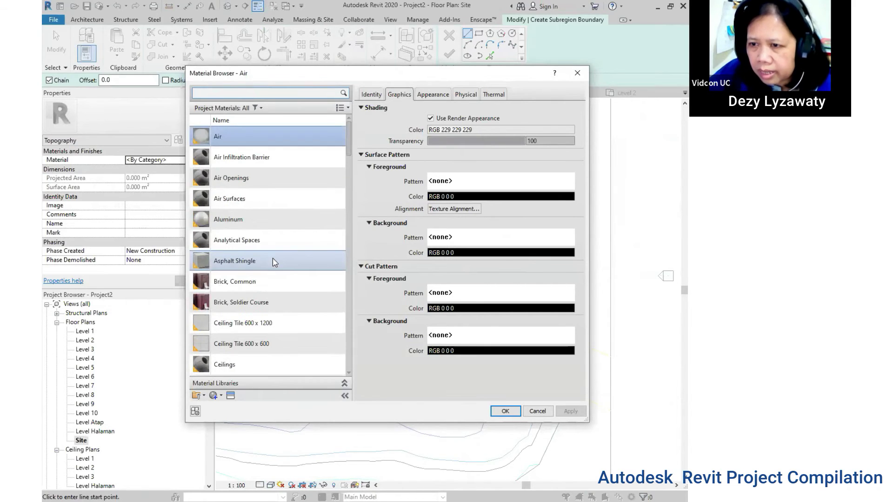
click(247, 264)
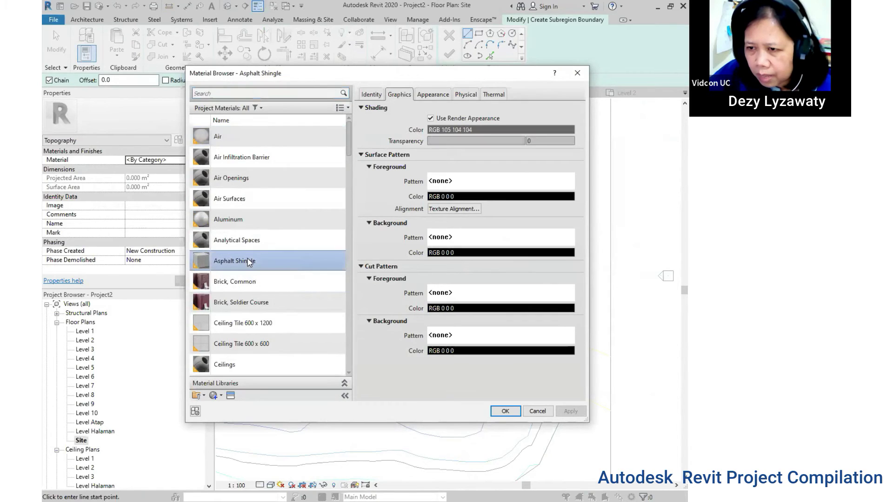
click(505, 411)
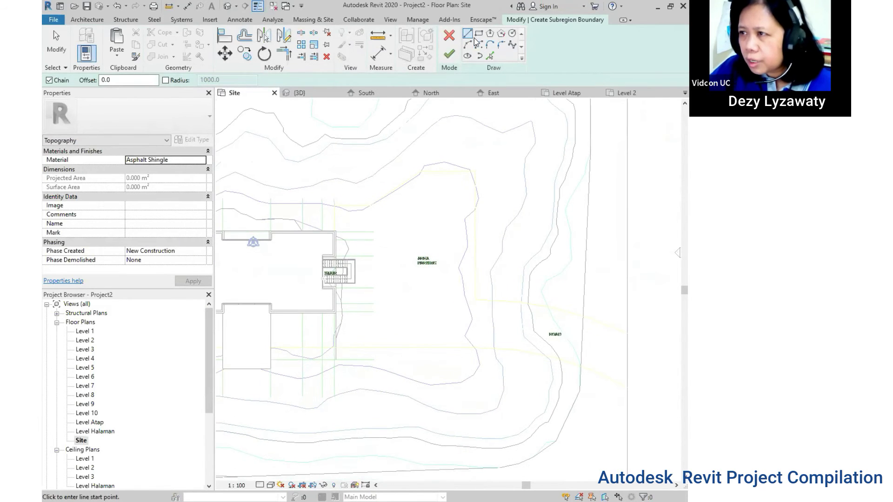
Sketch the first subregion boundary chain: a vertical edge and the 5400 segment.
scroll(343, 215, up, 2)
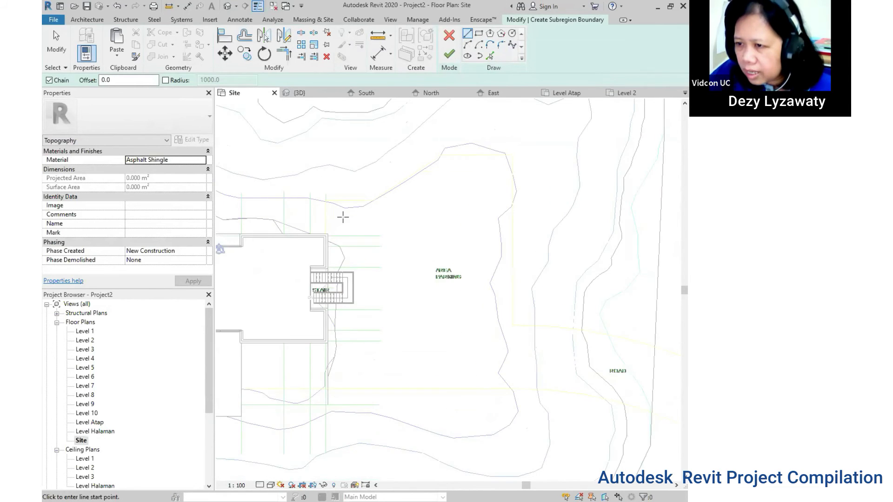
scroll(333, 198, up, 3)
click(312, 186)
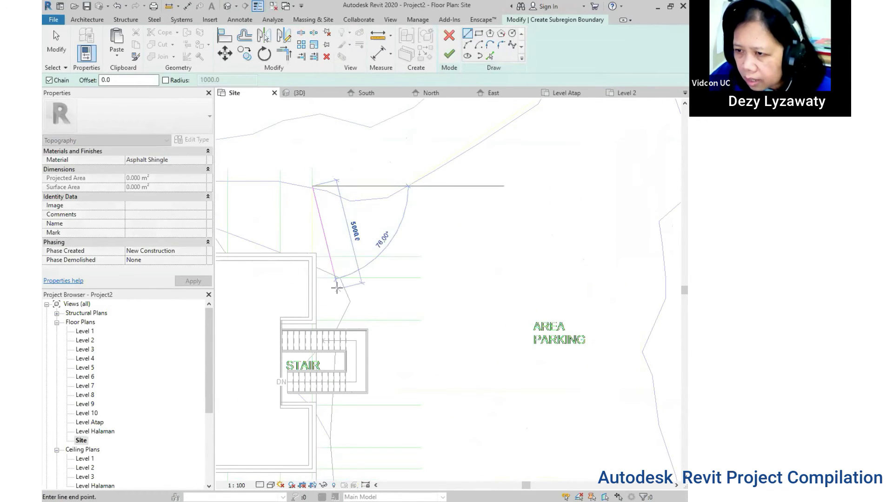
middle_drag(332, 286, 334, 158)
middle_drag(351, 264, 341, 114)
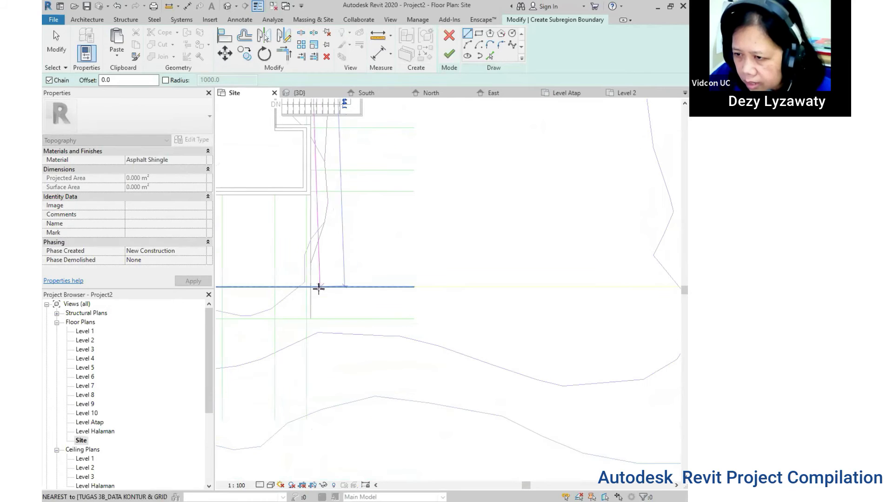
click(306, 287)
click(421, 287)
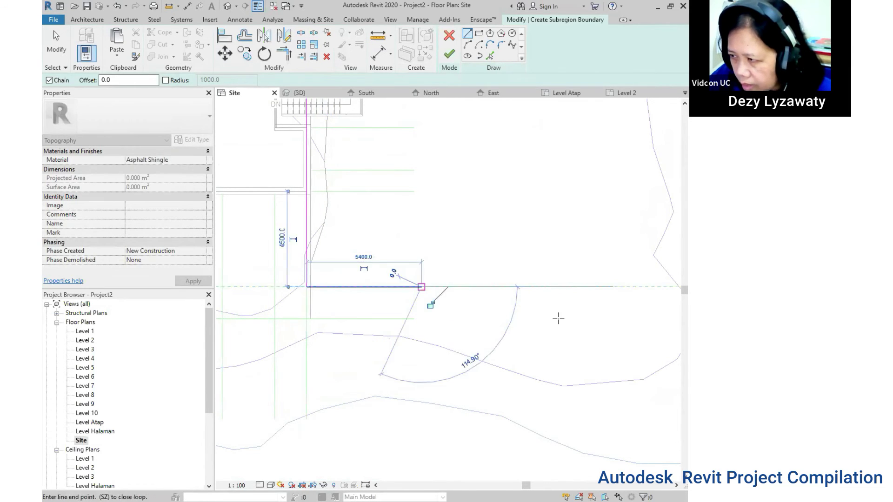
middle_drag(619, 325, 479, 355)
mouse_move(463, 316)
middle_down()
mouse_move(378, 339)
mouse_move(443, 330)
mouse_move(384, 245)
mouse_move(374, 211)
mouse_move(336, 196)
middle_up()
click(440, 330)
Add boundary lines by the parking area: the 4318.1, angled and 6700 segments.
click(343, 201)
click(425, 202)
middle_drag(412, 239, 338, 238)
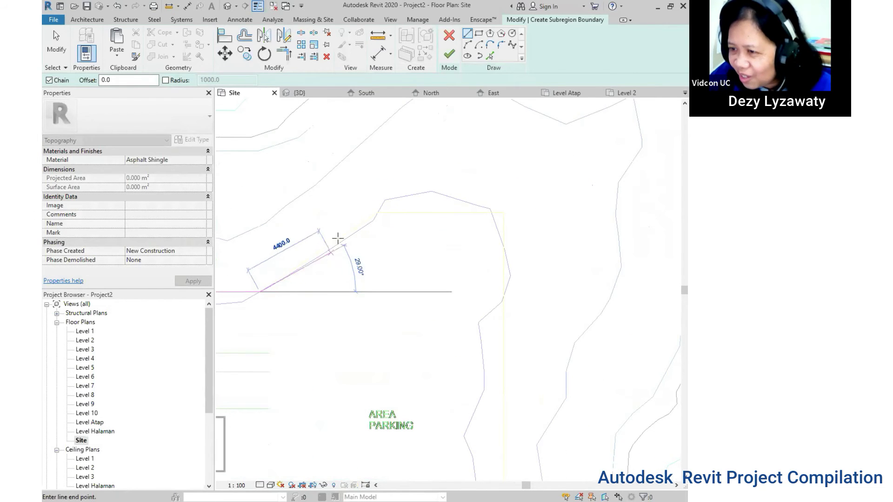
click(377, 212)
click(502, 212)
middle_drag(586, 347, 470, 151)
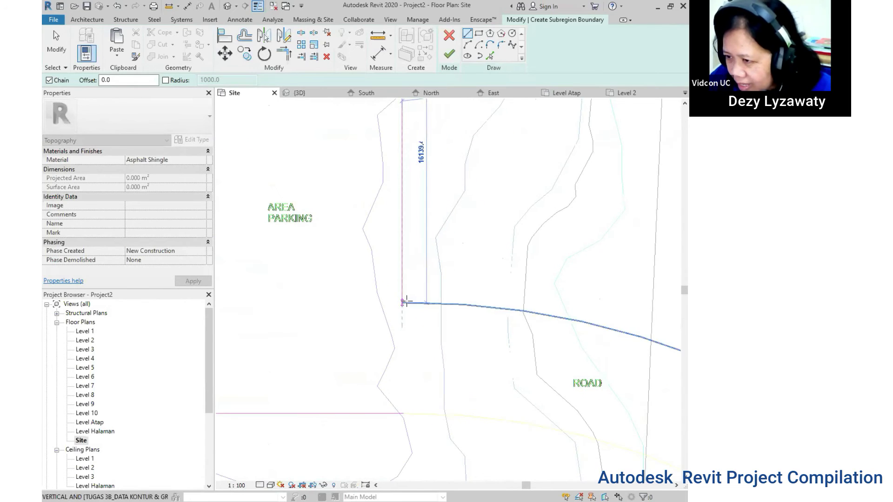
key(Escape)
scroll(412, 251, down, 3)
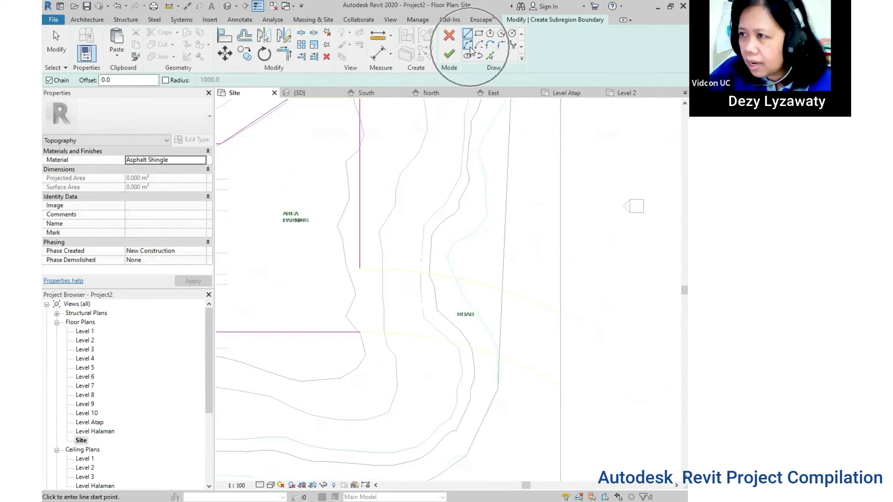
Draw the first boundary arc along the curved road strip.
click(360, 269)
click(633, 340)
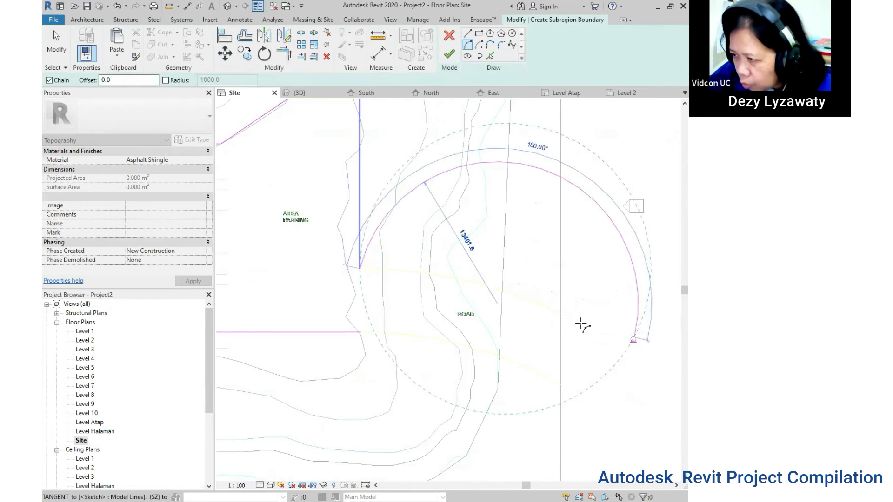
click(509, 279)
scroll(514, 343, down, 2)
key(Escape)
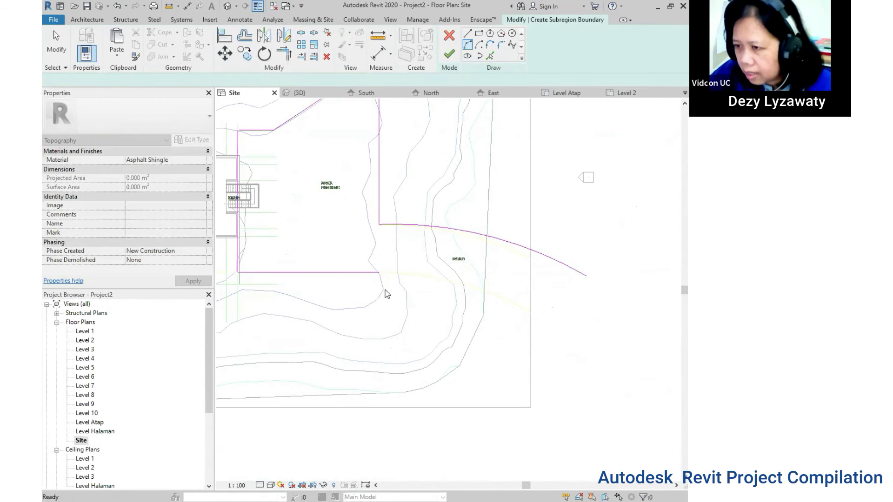
Draw the second road arc, close the strip with a line, and attempt to finish.
click(380, 273)
click(576, 333)
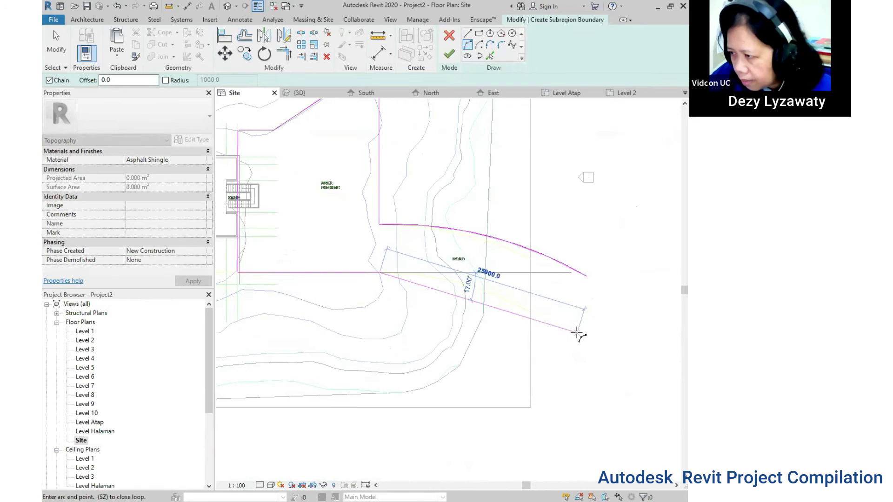
click(499, 301)
click(467, 33)
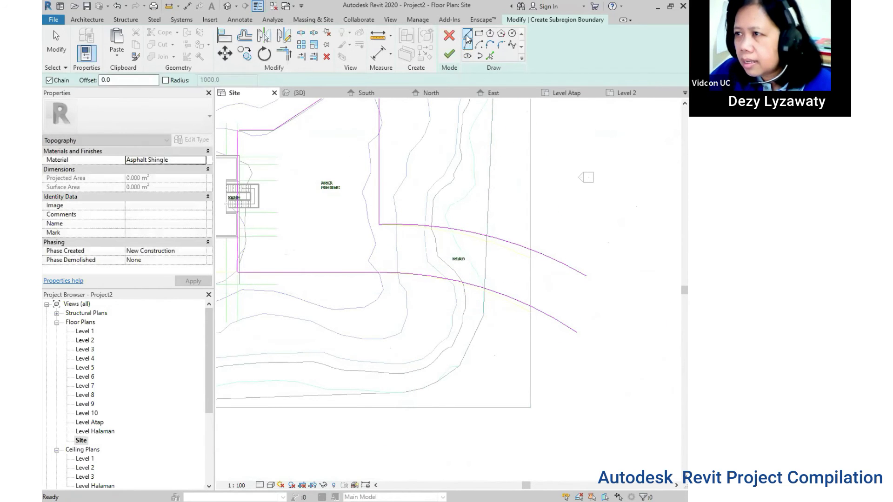
click(587, 276)
click(577, 332)
scroll(579, 340, down, 2)
key(Escape)
middle_drag(427, 203, 389, 224)
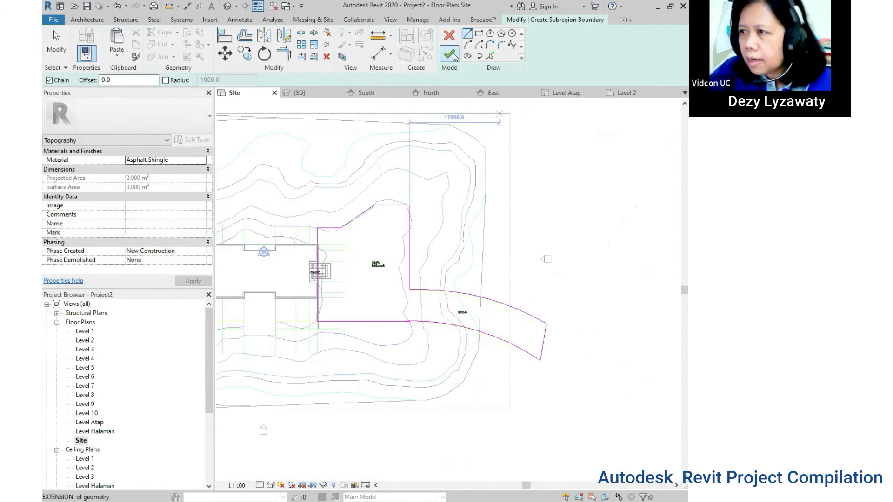
click(453, 55)
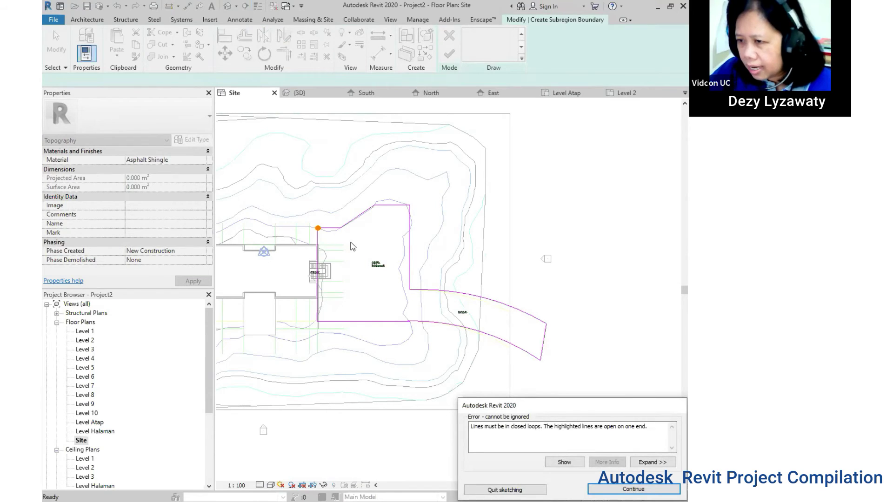
Dismiss the open-loop error, draw the missing corner line, and finish the Asphalt Shingle subregion.
click(614, 492)
scroll(399, 243, up, 2)
scroll(506, 269, up, 2)
scroll(461, 264, up, 2)
scroll(462, 264, up, 5)
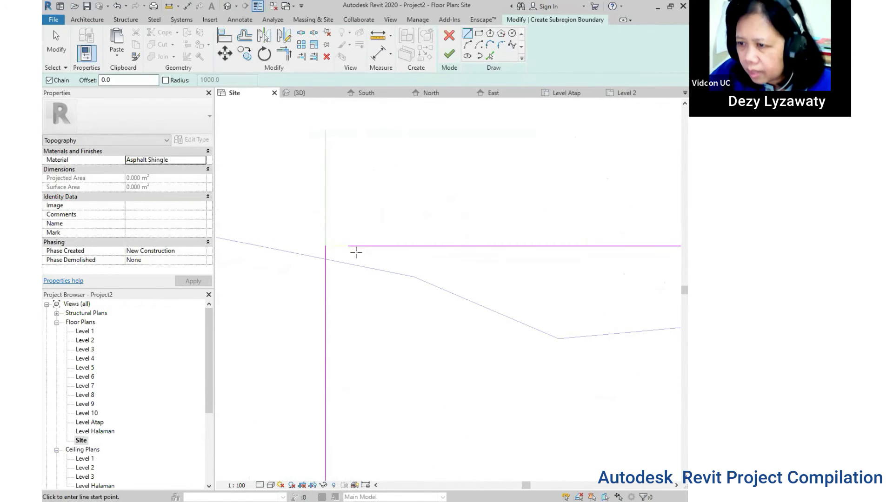
click(325, 246)
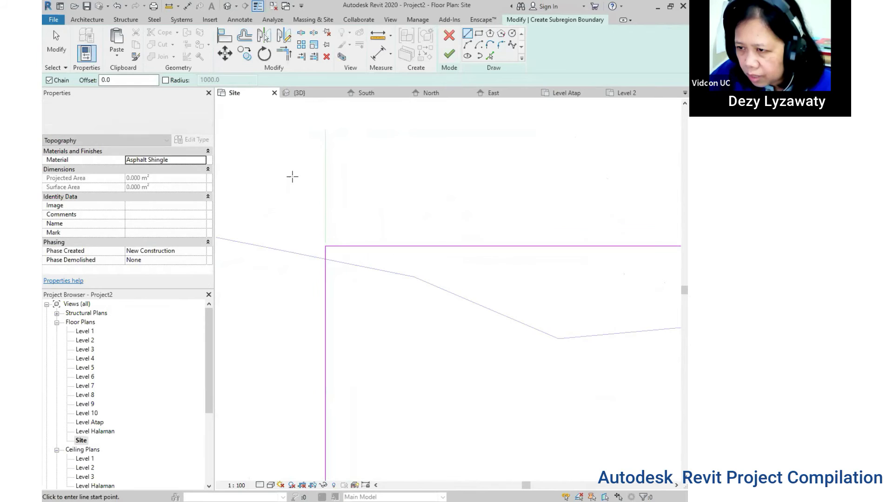
scroll(322, 185, down, 2)
scroll(322, 185, down, 3)
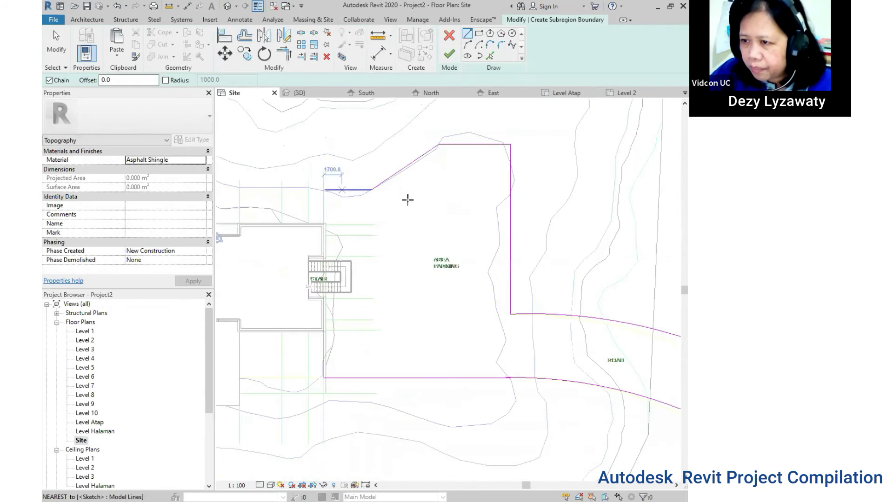
click(447, 56)
scroll(418, 279, down, 2)
click(353, 223)
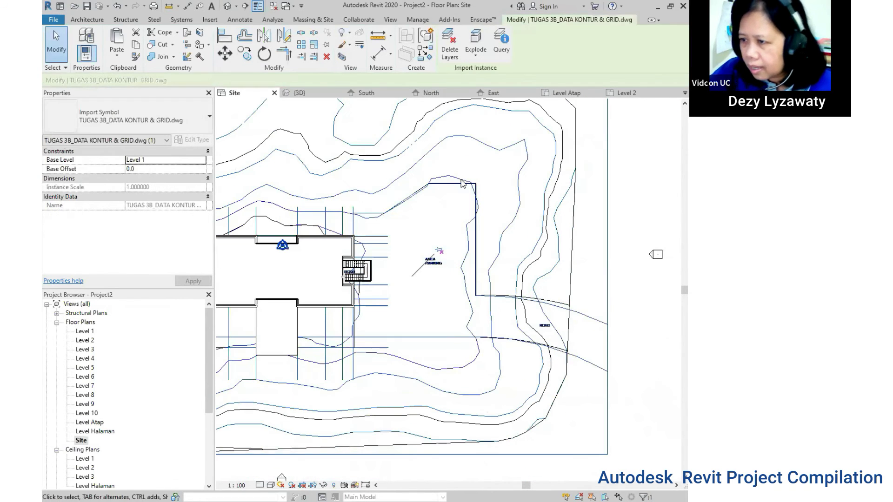
click(227, 6)
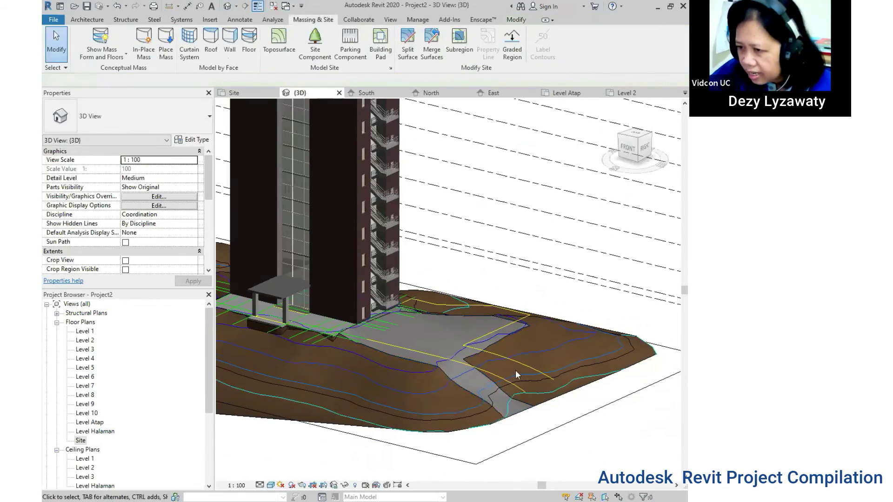
mouse_move(511, 497)
shift+middle_down()
mouse_move(543, 424)
mouse_move(630, 410)
mouse_move(658, 454)
mouse_move(635, 460)
mouse_move(436, 369)
mouse_move(509, 346)
mouse_move(509, 370)
mouse_move(87, 372)
shift+middle_up()
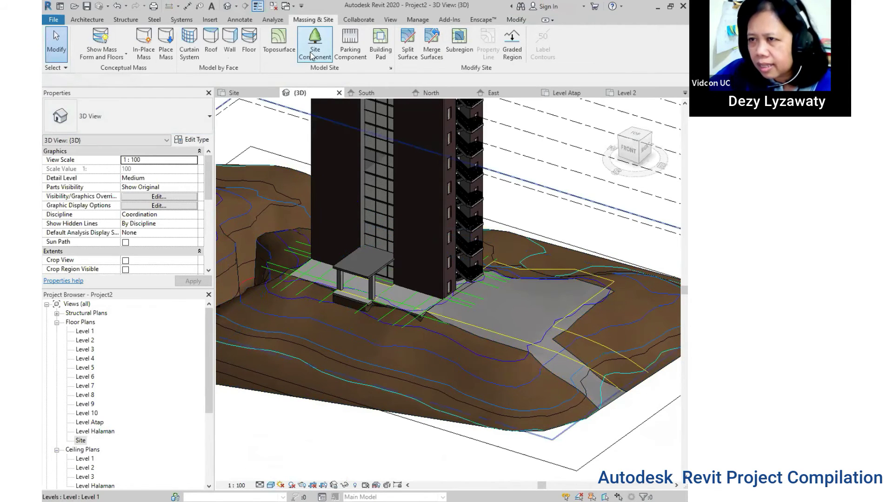
double_click(81, 441)
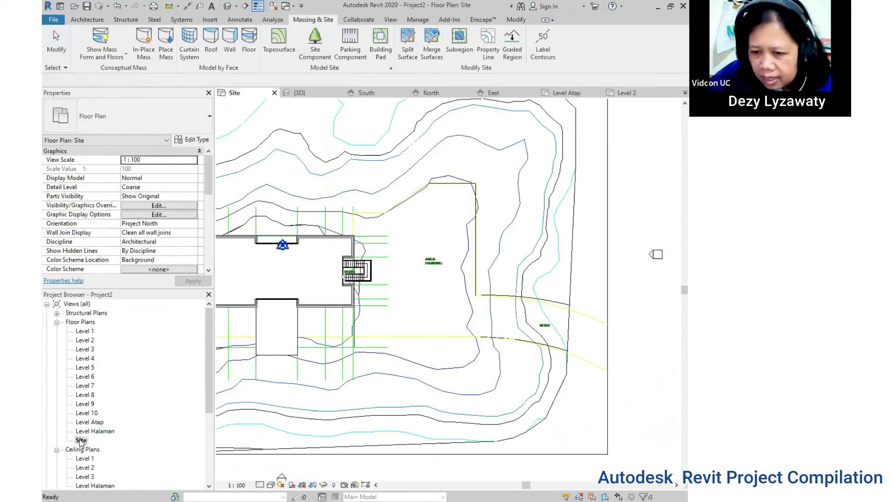
scroll(373, 325, down, 3)
middle_drag(365, 313, 367, 325)
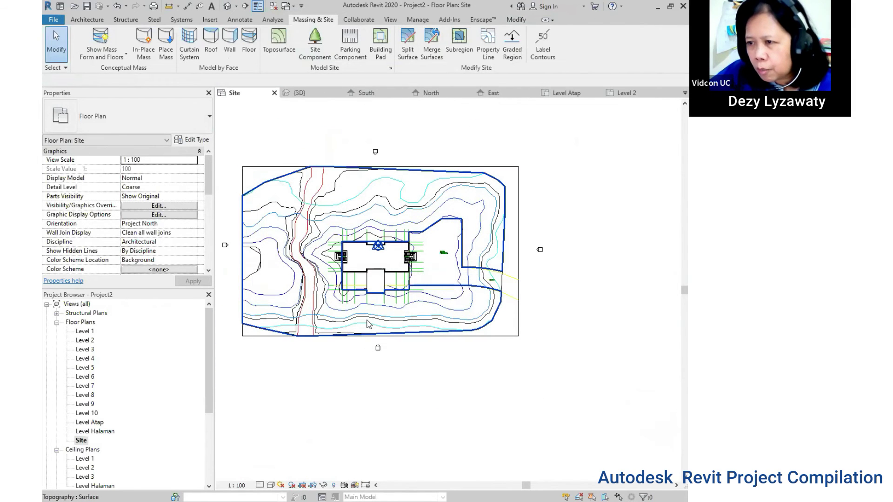
scroll(365, 324, up, 1)
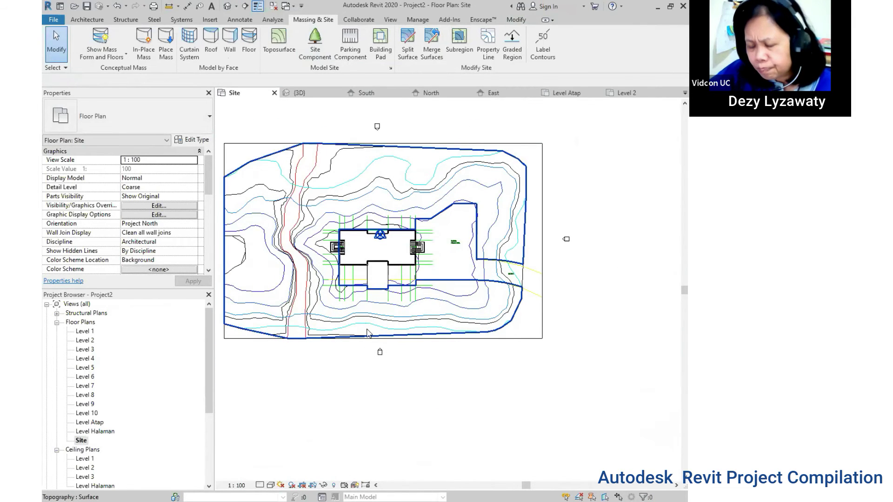
middle_drag(357, 318, 353, 331)
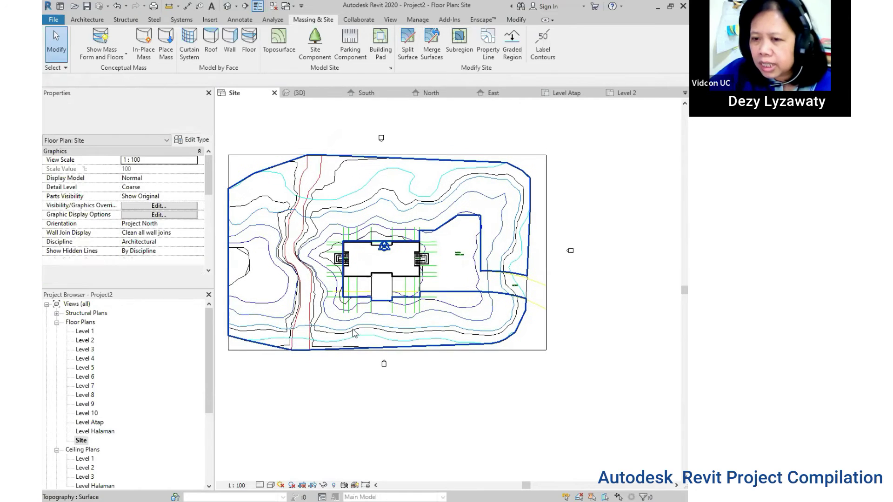
Open the Site Component Load Family browser at the US Metric Planting folder.
click(315, 52)
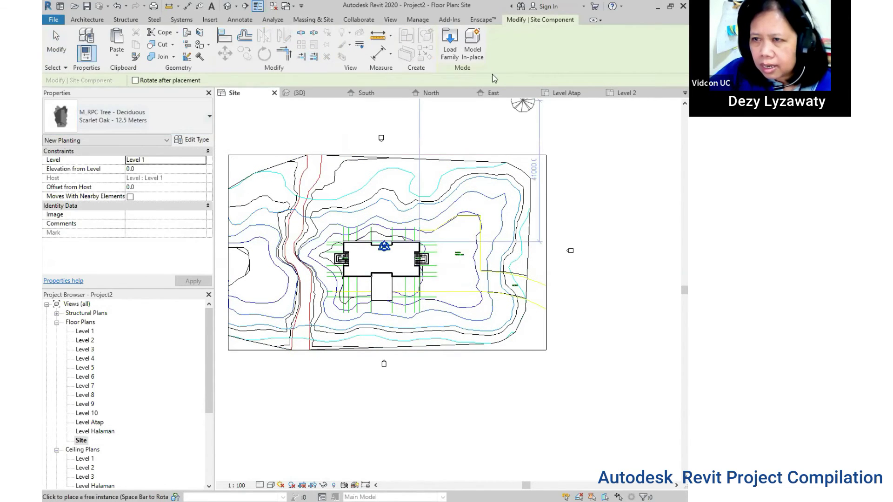
click(450, 49)
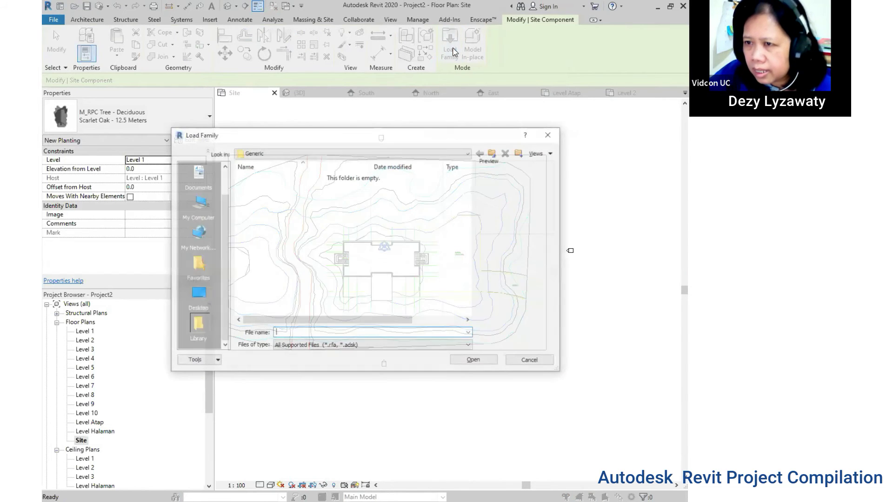
click(492, 153)
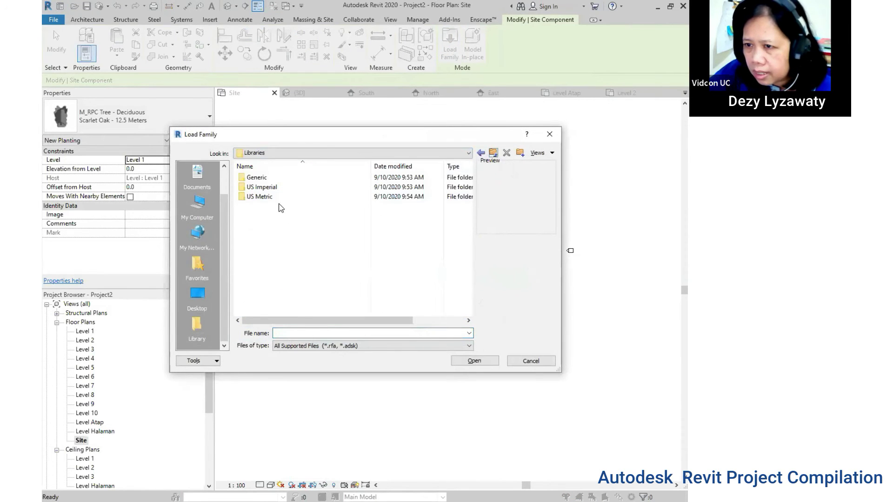
double_click(259, 197)
scroll(293, 263, down, 3)
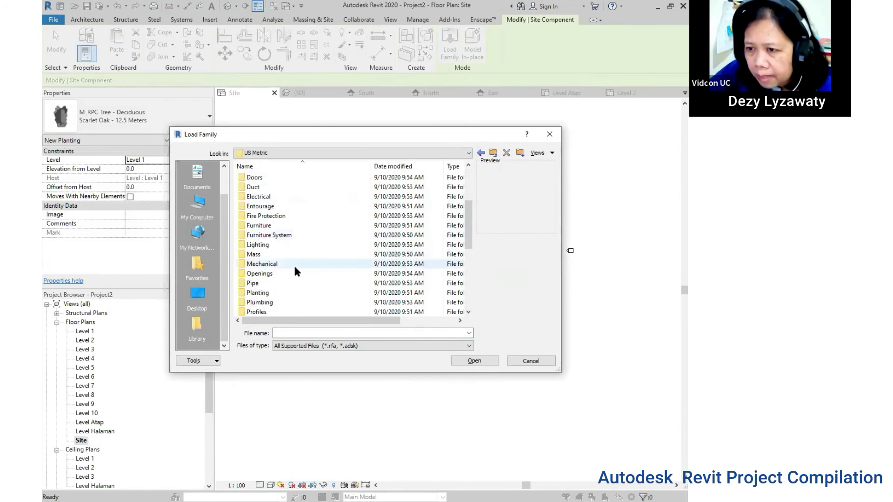
scroll(295, 268, down, 3)
scroll(279, 247, down, 3)
scroll(298, 247, up, 2)
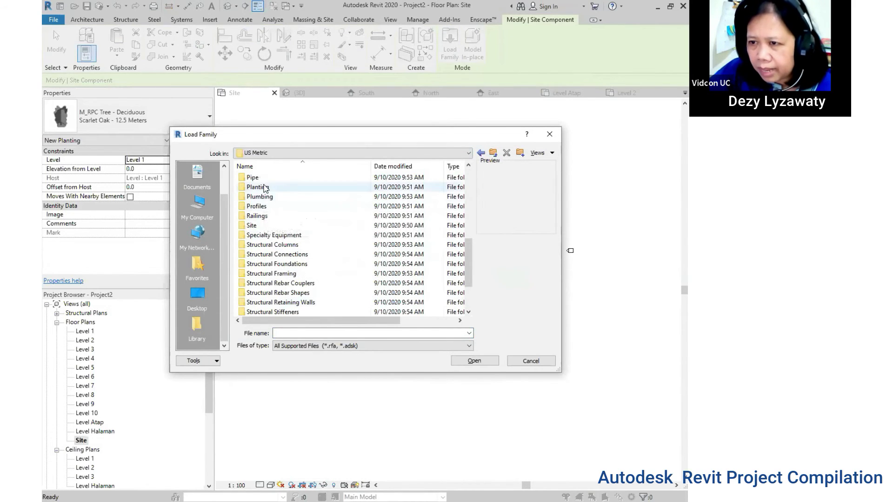
click(266, 188)
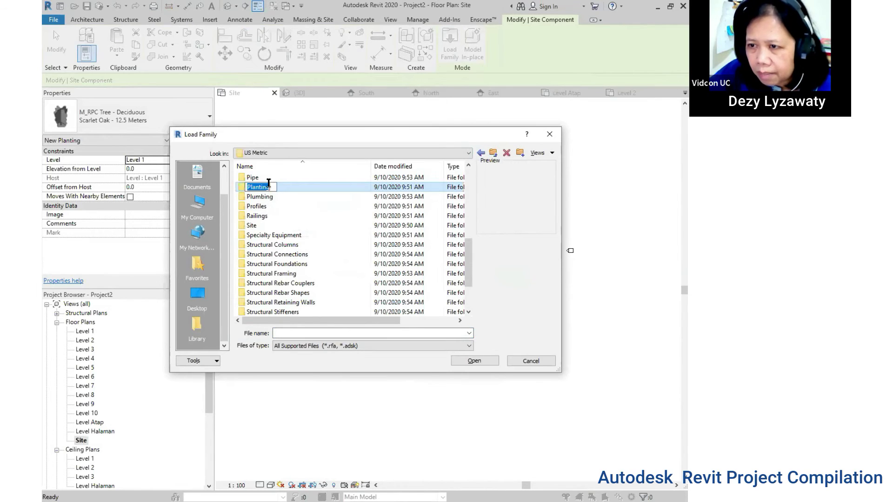
double_click(260, 187)
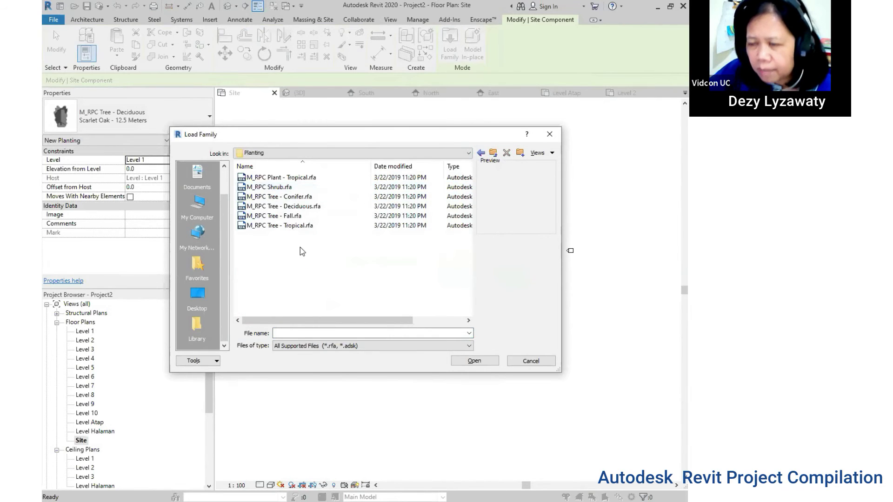
Load the M_RPC Tree - Tropical.rfa family.
click(300, 227)
mouse_move(279, 226)
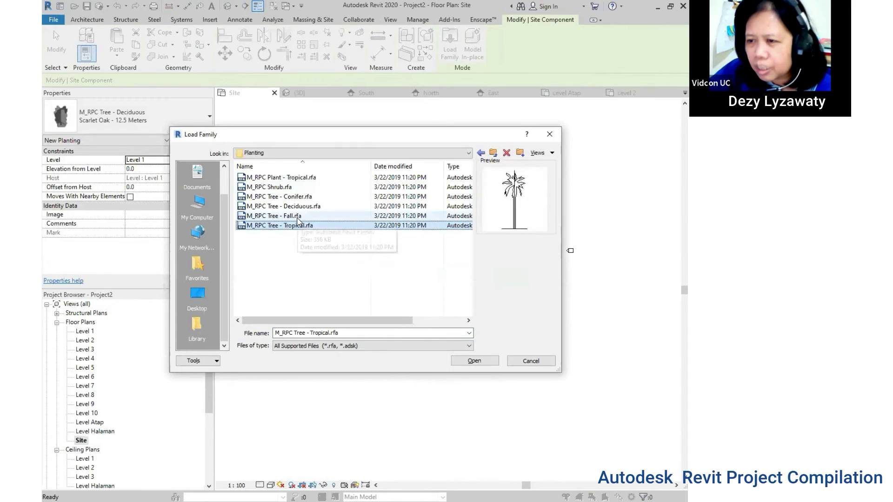
key(Up)
key(Up)
key(Home)
click(300, 227)
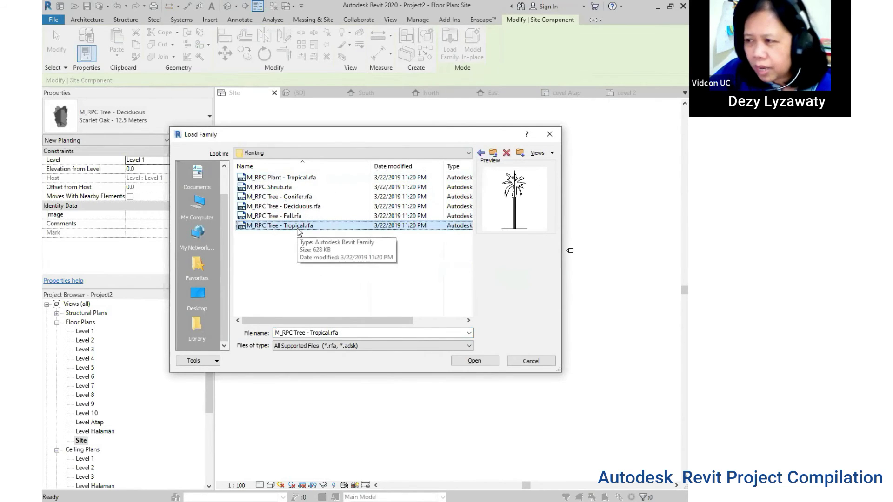
click(473, 362)
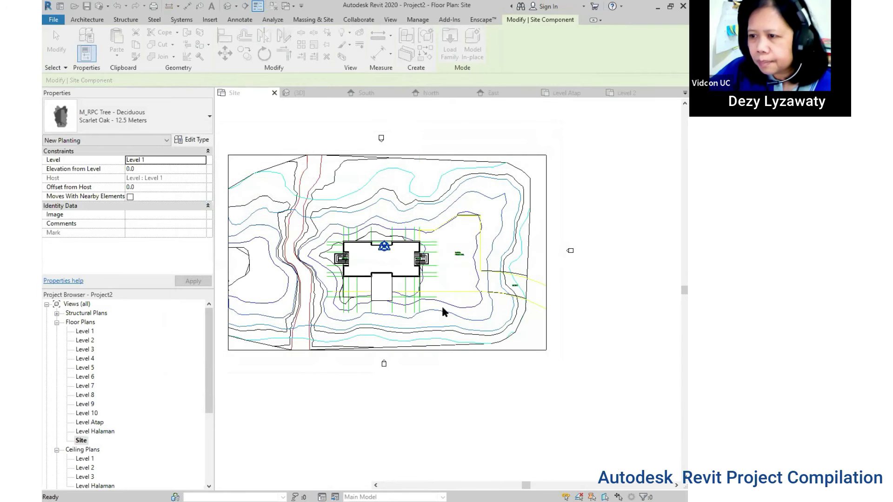
Select the M_RPC Tree - Tropical: Cuban Royal Palm - 7.5 Meters planting type.
click(191, 113)
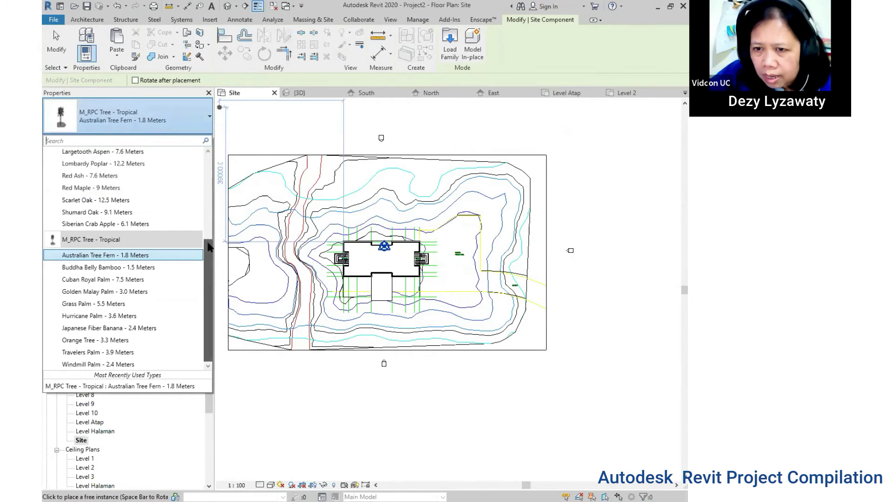
drag(209, 246, 207, 141)
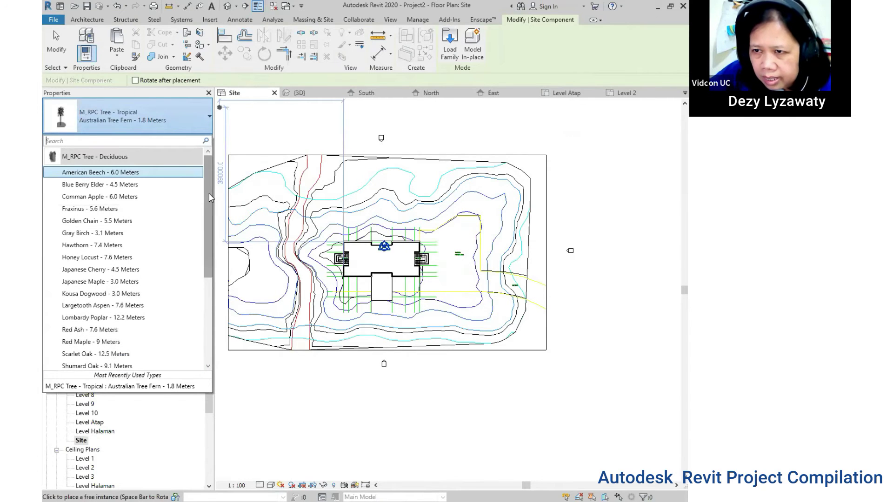
drag(209, 195, 208, 326)
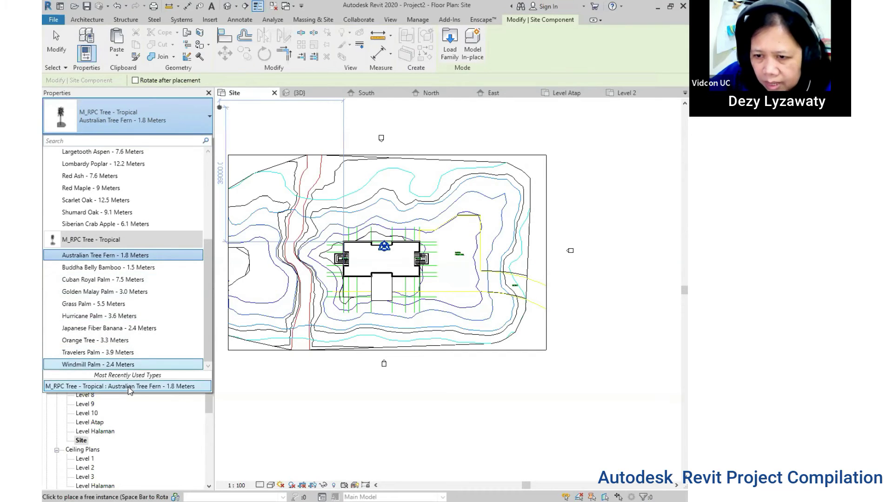
click(135, 280)
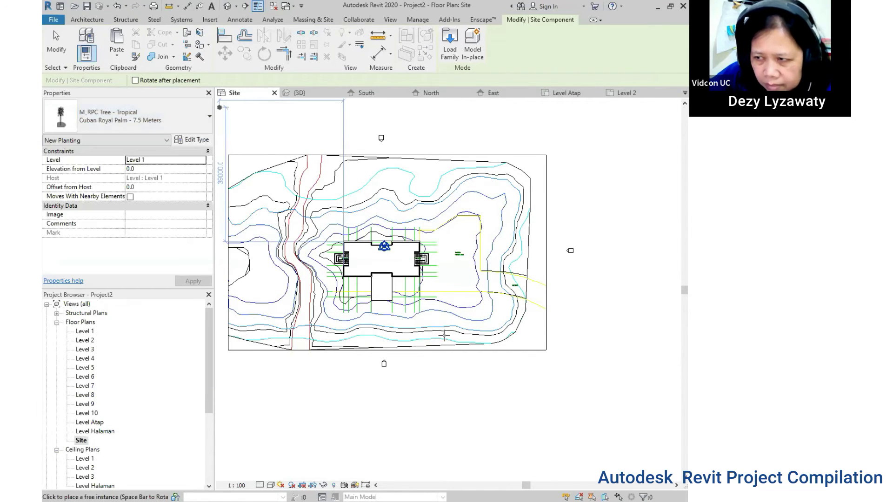
Plant a cluster of four palms at the building's lower-left.
scroll(457, 299, up, 3)
scroll(457, 299, up, 2)
middle_drag(458, 299, 544, 268)
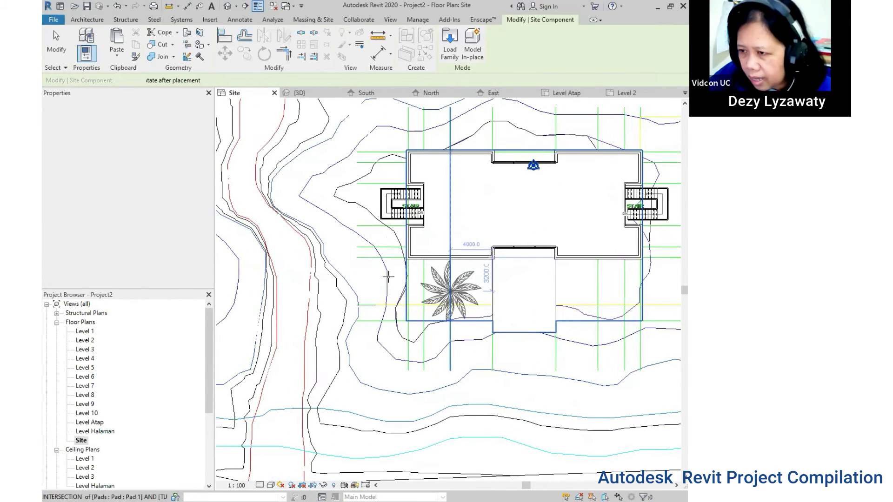
click(386, 272)
click(380, 329)
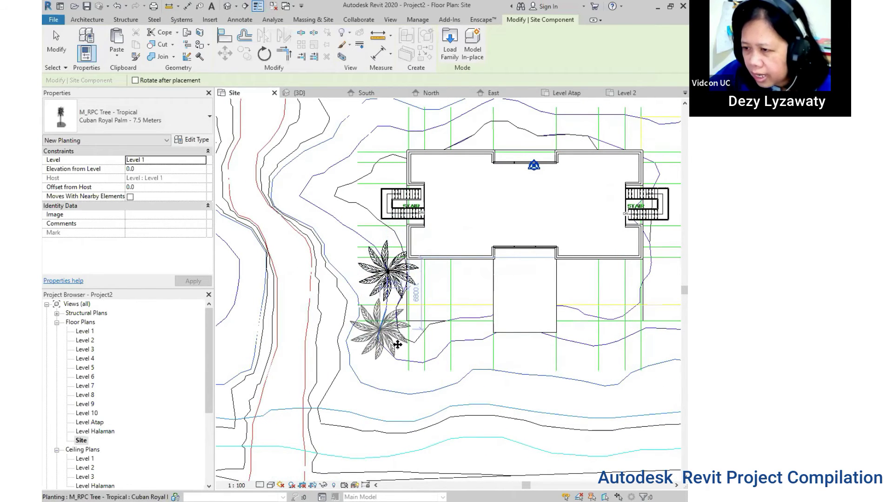
click(463, 358)
scroll(354, 326, down, 2)
mouse_move(353, 325)
middle_down()
mouse_move(329, 344)
mouse_move(348, 312)
middle_up()
scroll(329, 344, up, 2)
click(347, 313)
scroll(421, 351, down, 1)
scroll(421, 351, down, 1)
Plant palms near the right boundary, along the parking area's upper edge and down its right edge.
middle_drag(421, 352, 391, 217)
click(563, 308)
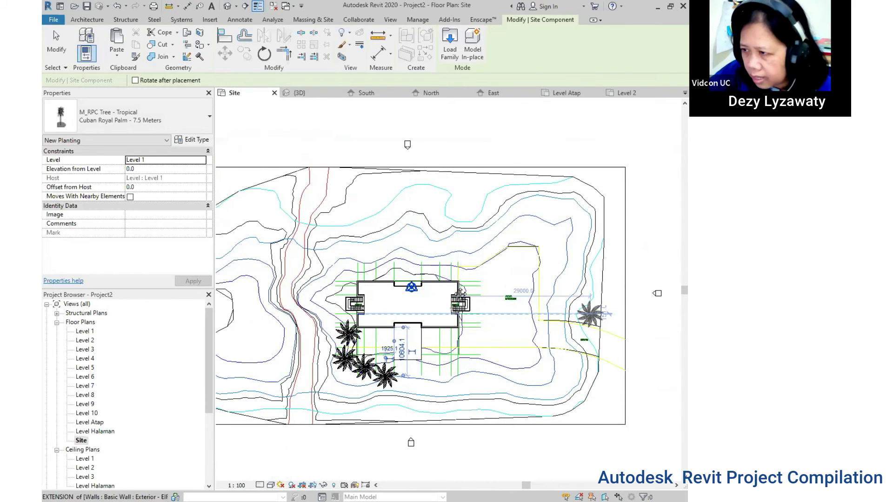
middle_drag(564, 308, 465, 302)
scroll(532, 331, up, 2)
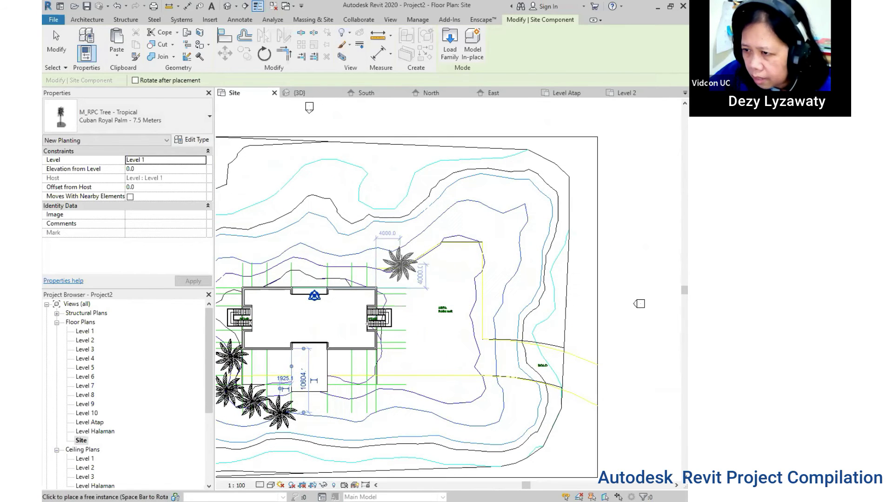
click(413, 239)
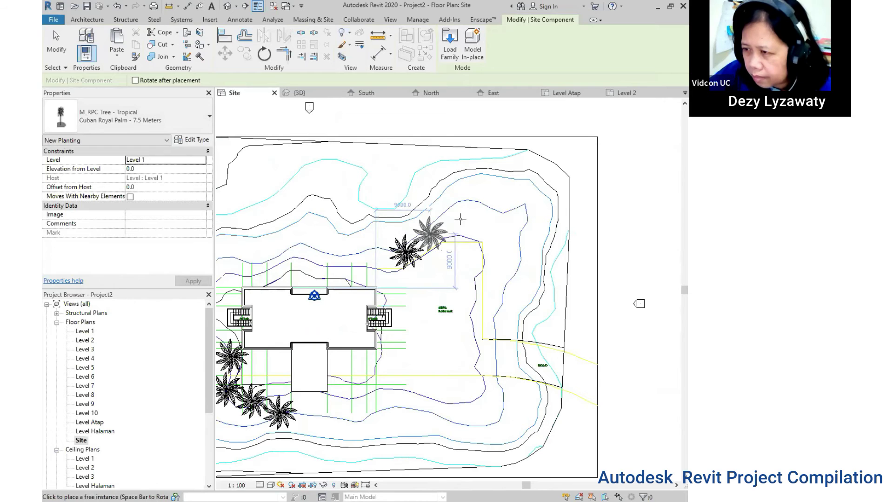
click(430, 233)
click(465, 214)
click(496, 233)
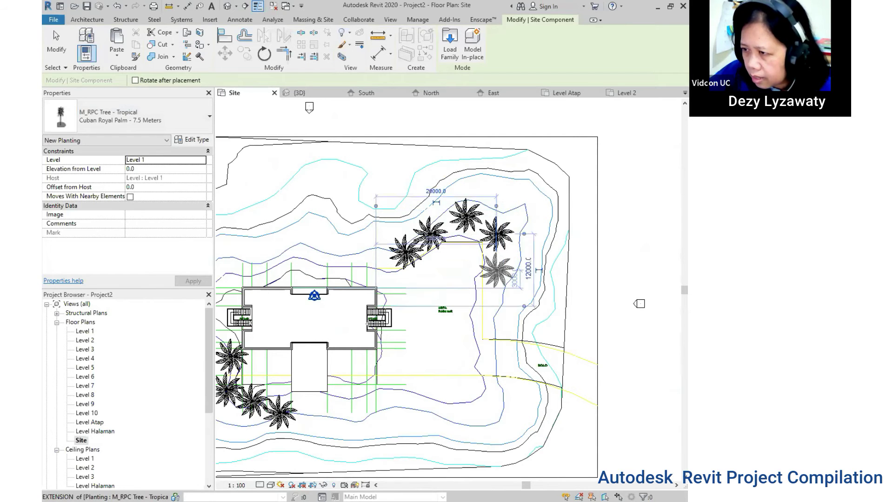
click(496, 271)
click(502, 303)
scroll(507, 299, down, 3)
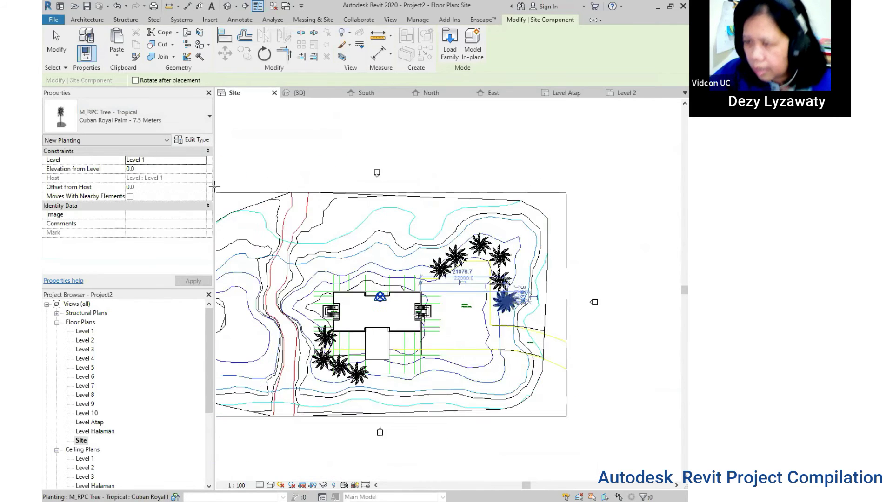
click(153, 120)
Switch to Largetooth Aspen - 7.6 Meters and plant one at the parking area's lower-right.
scroll(126, 185, up, 5)
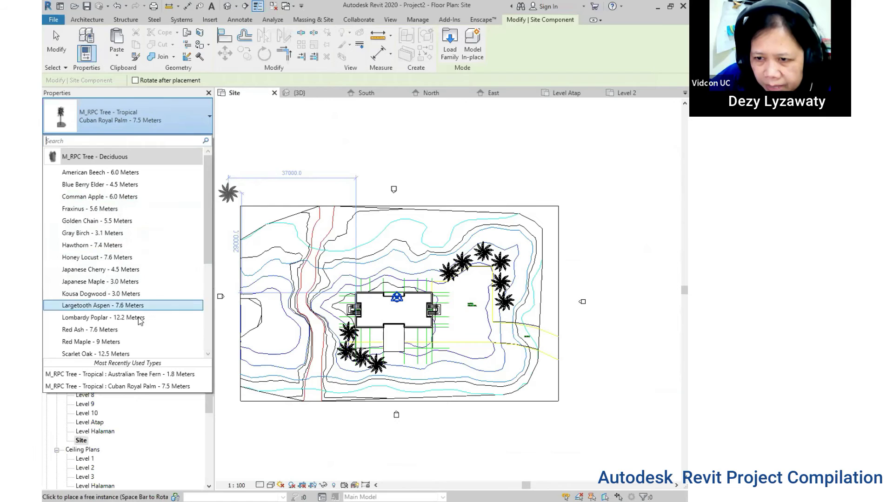
click(123, 307)
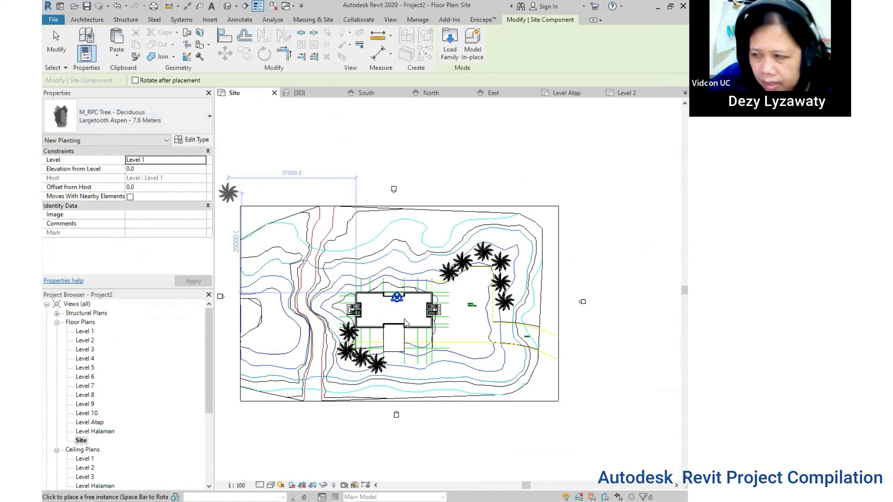
scroll(511, 319, up, 2)
scroll(493, 320, up, 2)
scroll(471, 324, up, 2)
click(474, 323)
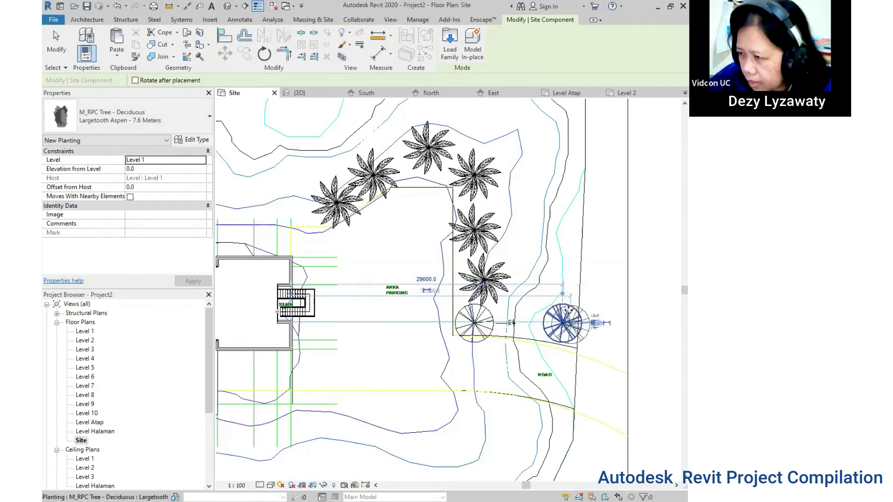
Plant four aspens along the site's bottom contour.
scroll(535, 325, down, 2)
scroll(488, 344, down, 1)
scroll(442, 372, up, 2)
scroll(416, 391, up, 1)
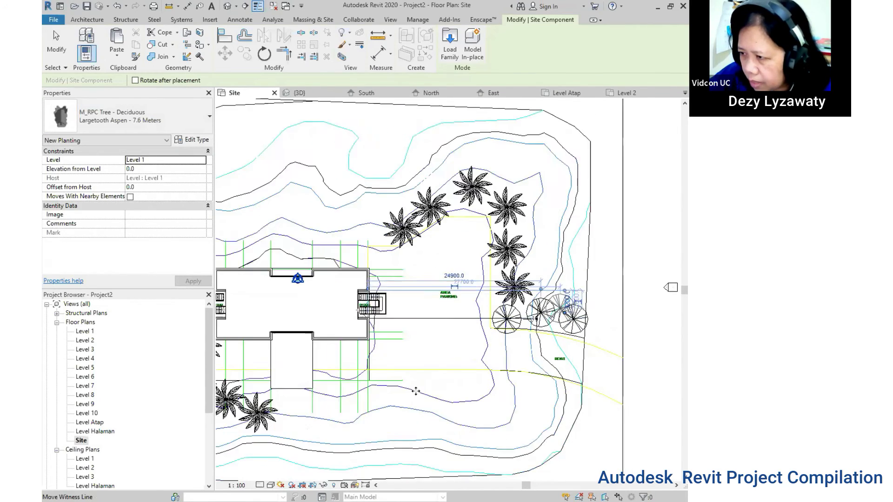
scroll(415, 391, down, 4)
scroll(427, 396, up, 1)
scroll(465, 372, up, 1)
scroll(478, 344, up, 2)
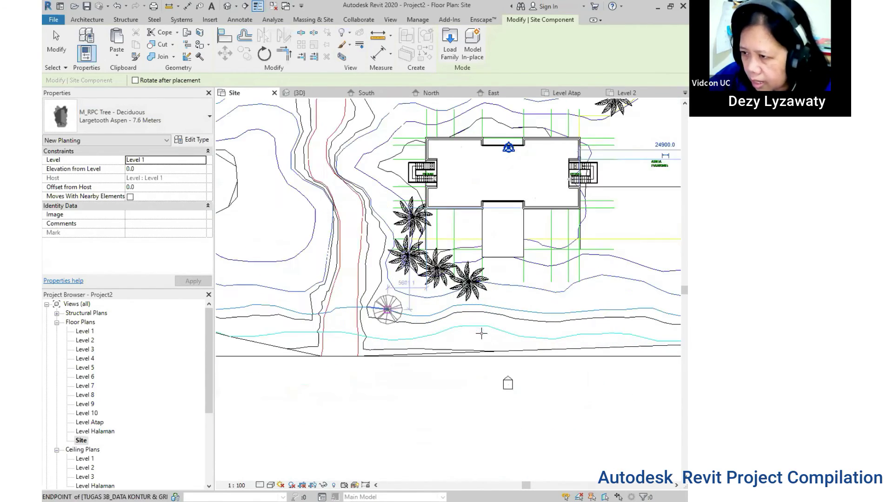
middle_drag(482, 333, 632, 451)
mouse_move(417, 164)
middle_down()
mouse_move(384, 167)
mouse_move(242, 51)
middle_up()
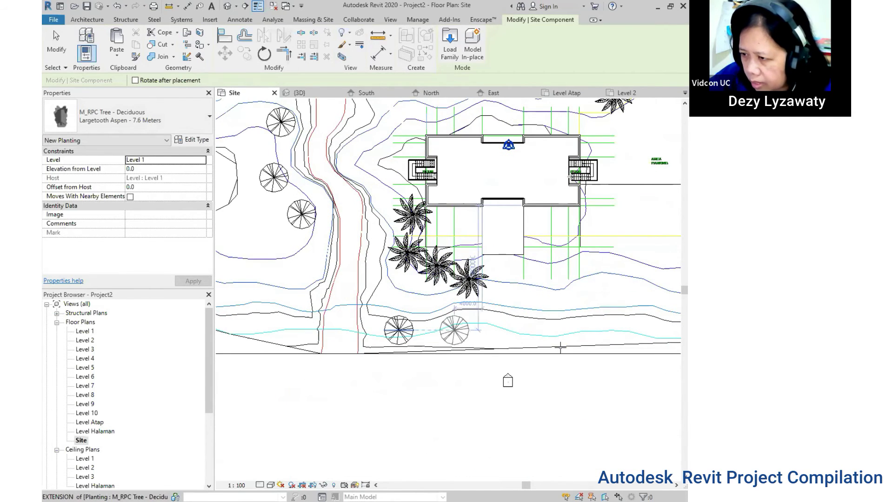
click(461, 330)
click(508, 329)
click(544, 344)
click(606, 322)
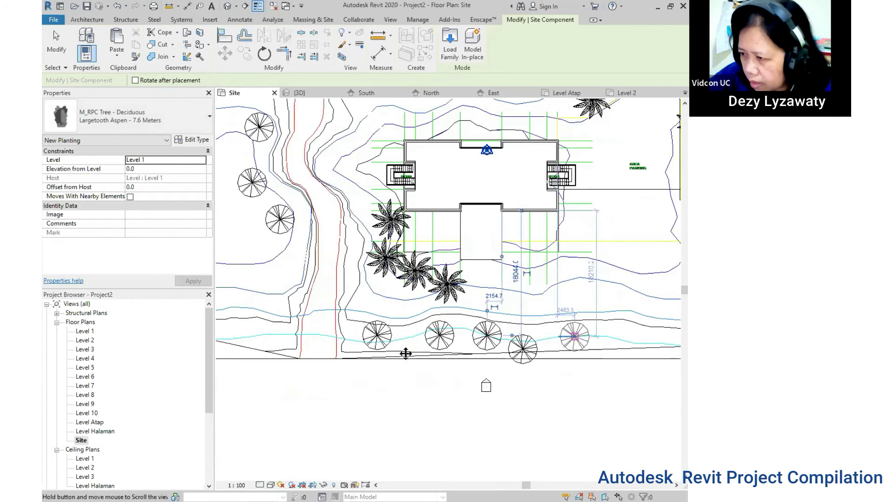
Add three more aspens along the bottom edge near the bottom right, then stop placing.
middle_drag(606, 322, 407, 341)
click(504, 342)
click(575, 349)
click(574, 297)
key(Escape)
Open the {3D} view and orbit around the planted terrain and tower.
scroll(379, 295, down, 5)
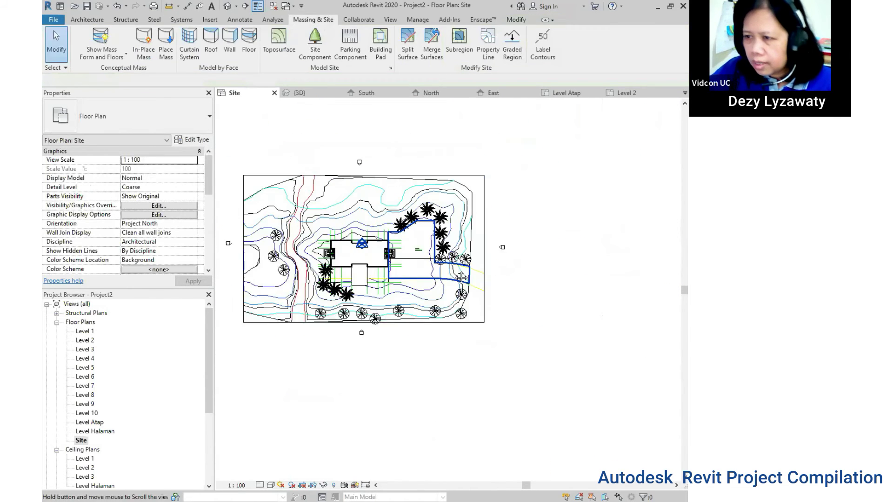
scroll(400, 209, up, 4)
click(227, 6)
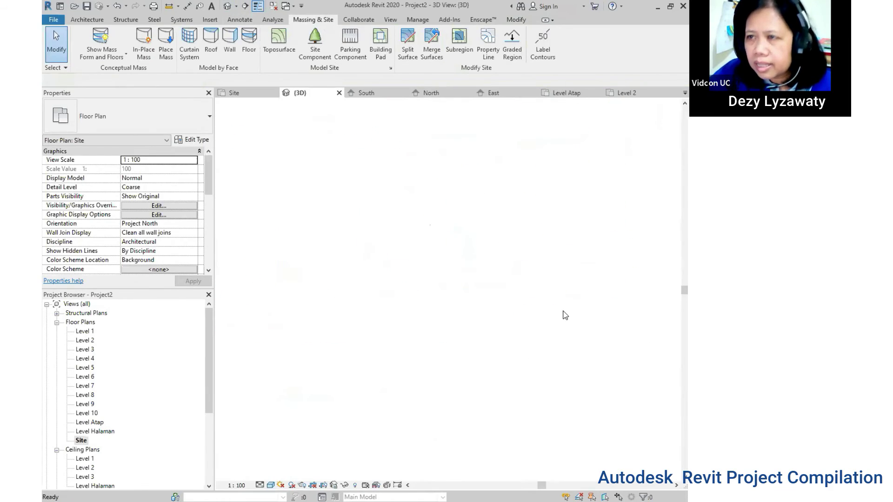
shift+middle_drag(439, 355, 428, 392)
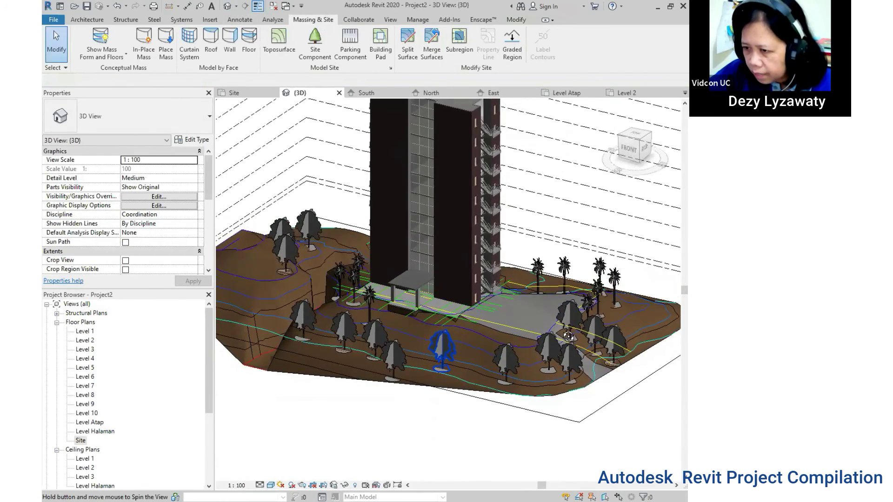
scroll(495, 384, up, 3)
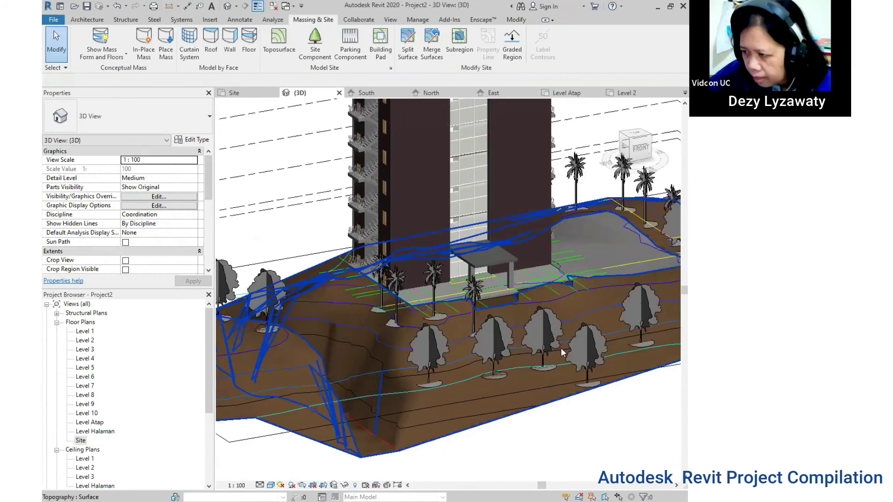
scroll(512, 358, up, 2)
mouse_move(536, 334)
middle_down()
mouse_move(560, 326)
mouse_move(529, 271)
middle_up()
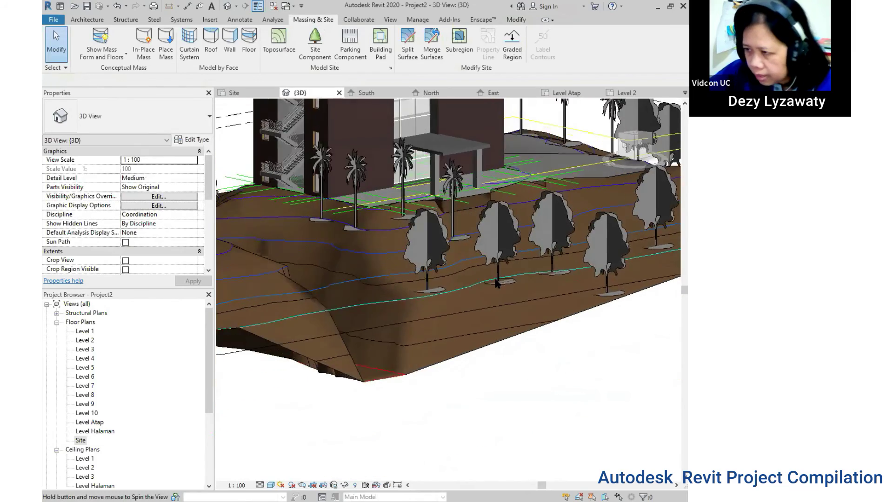
mouse_move(442, 315)
shift+middle_down()
mouse_move(384, 288)
mouse_move(553, 280)
mouse_move(121, 467)
mouse_move(117, 426)
shift+middle_up()
scroll(116, 426, down, 2)
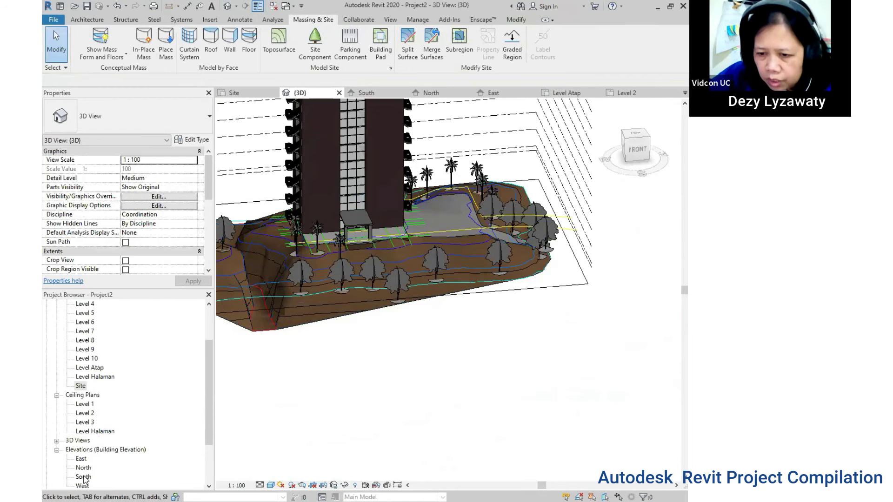
Open the North elevation, then the South elevation of the tower among trees.
double_click(84, 467)
scroll(402, 338, down, 2)
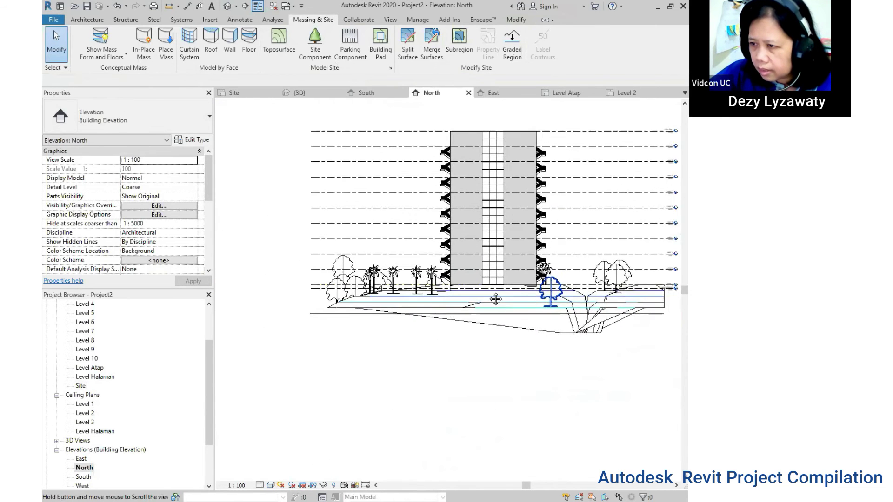
scroll(563, 406, up, 1)
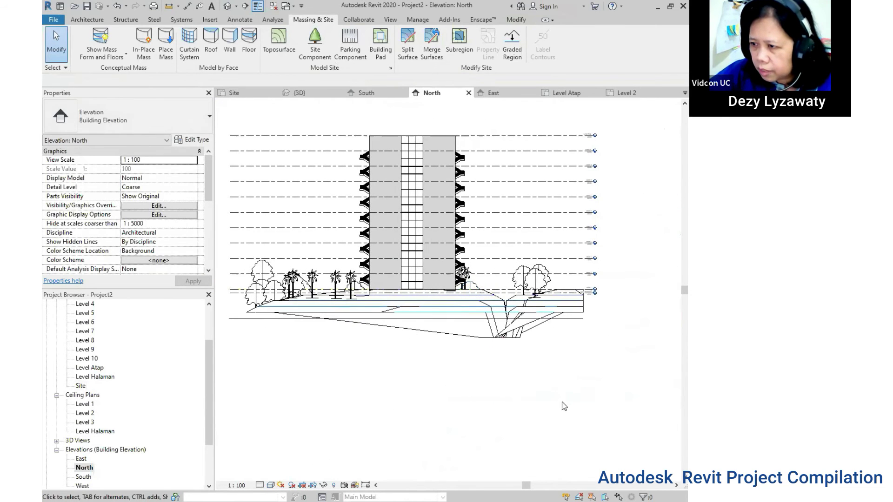
double_click(84, 477)
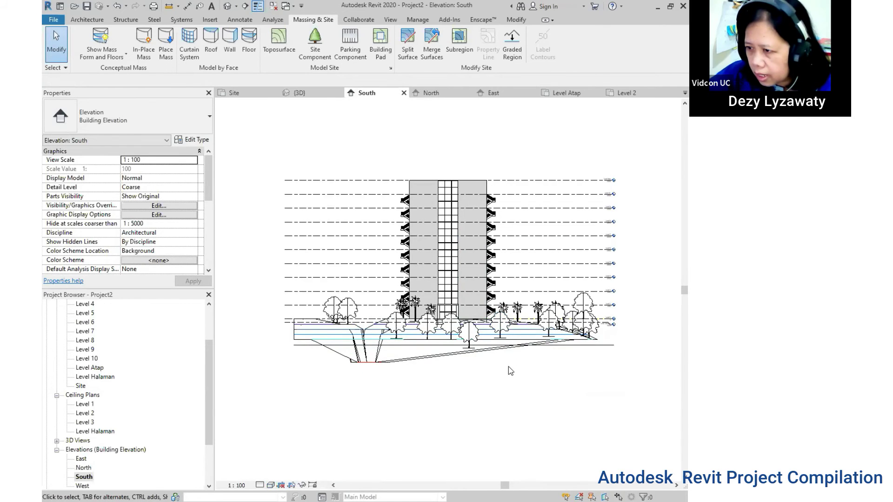
scroll(509, 368, up, 1)
drag(209, 414, 219, 350)
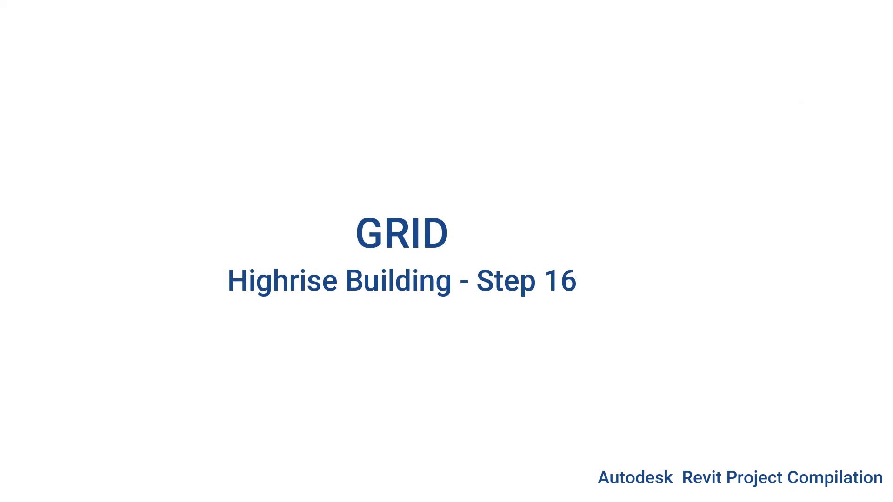
Zoom the Level 1 floor plan showing the tower among the planted trees.
scroll(361, 263, up, 3)
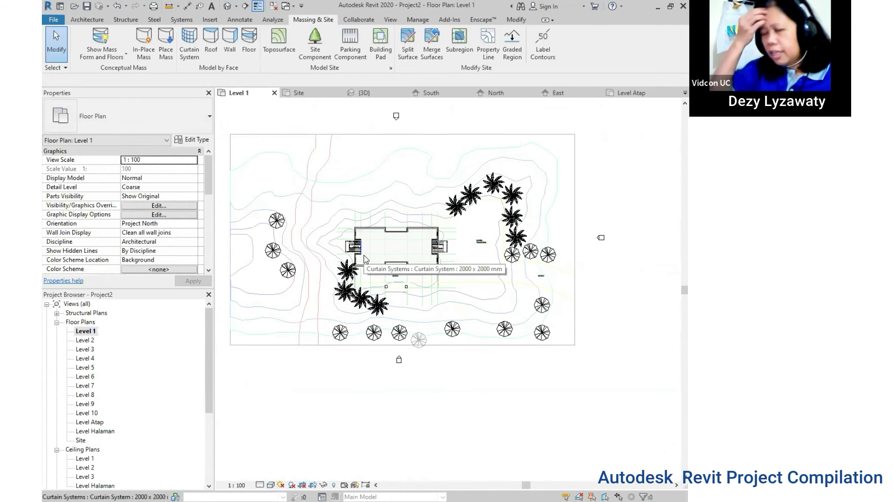
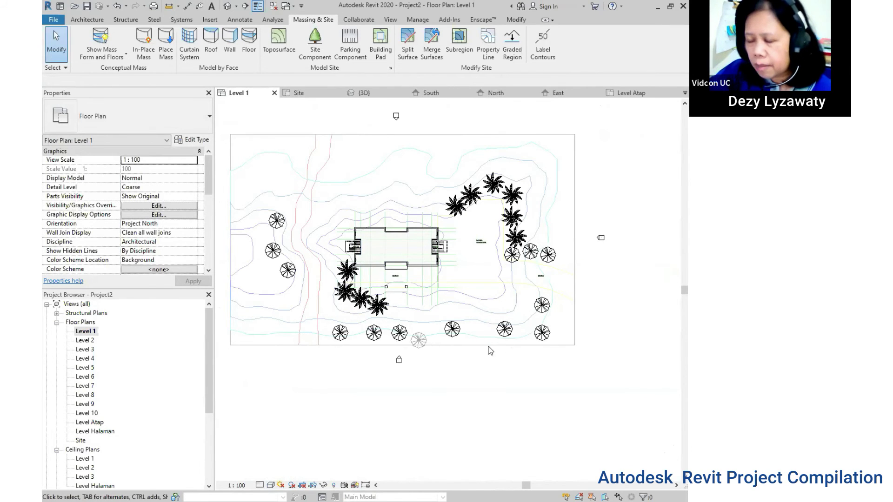
Zoom in on the building in the Level 1 site plan and bring up the Architecture tools.
scroll(495, 262, down, 1)
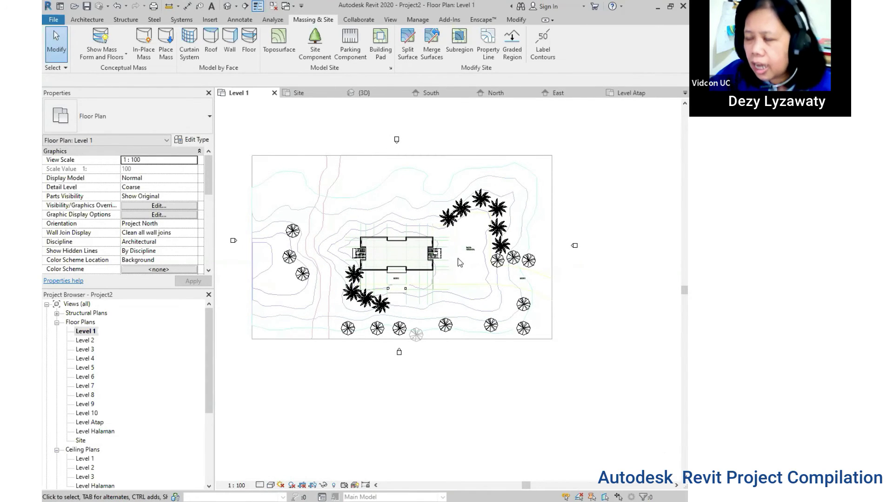
scroll(391, 283, up, 1)
scroll(359, 278, up, 1)
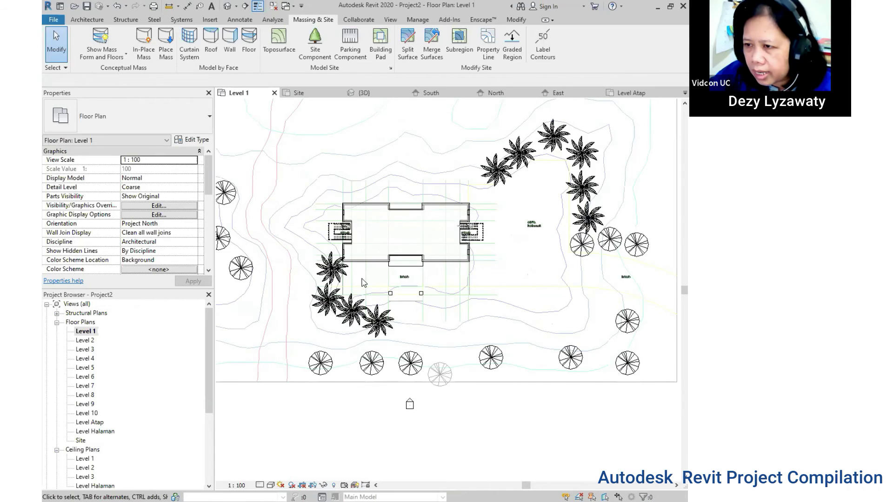
scroll(363, 279, up, 1)
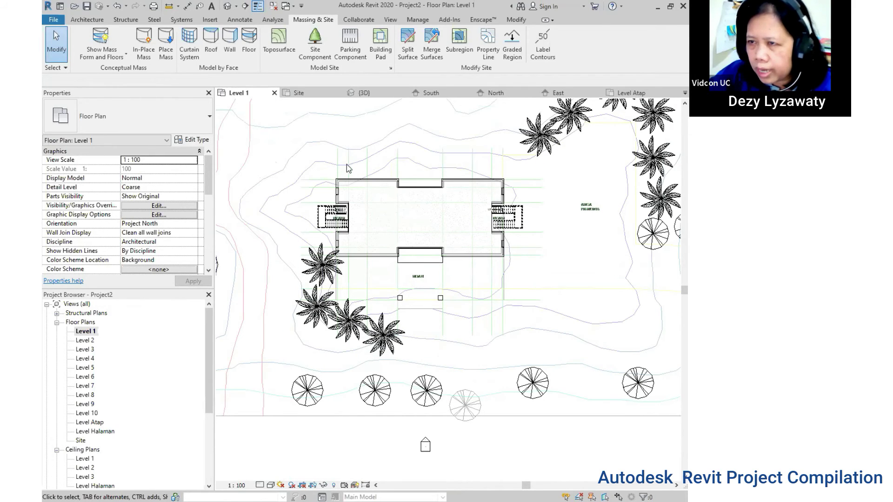
click(83, 24)
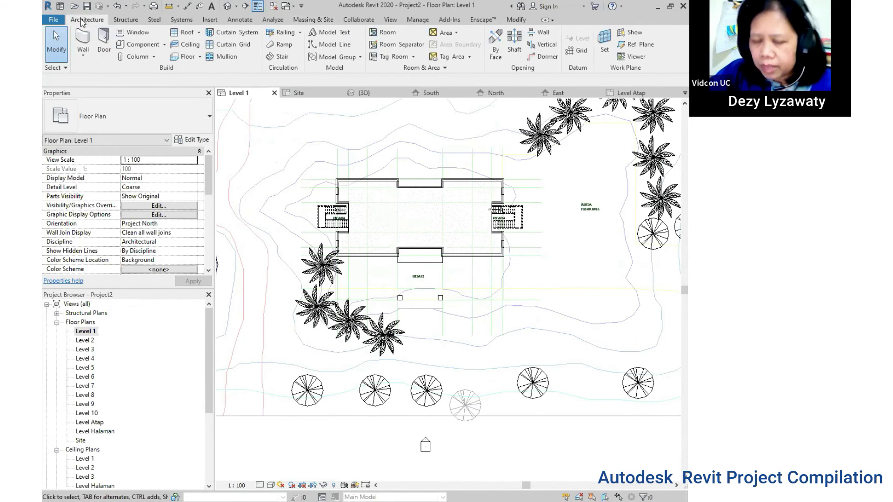
Draw vertical grid line 1 along the building's left side, bottom to top.
click(576, 50)
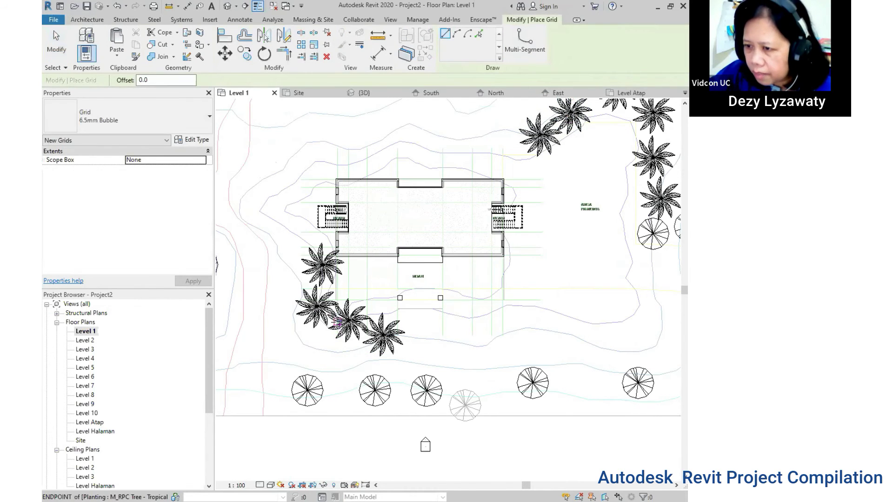
scroll(337, 322, down, 2)
click(339, 189)
scroll(329, 342, up, 3)
scroll(328, 318, up, 2)
click(331, 288)
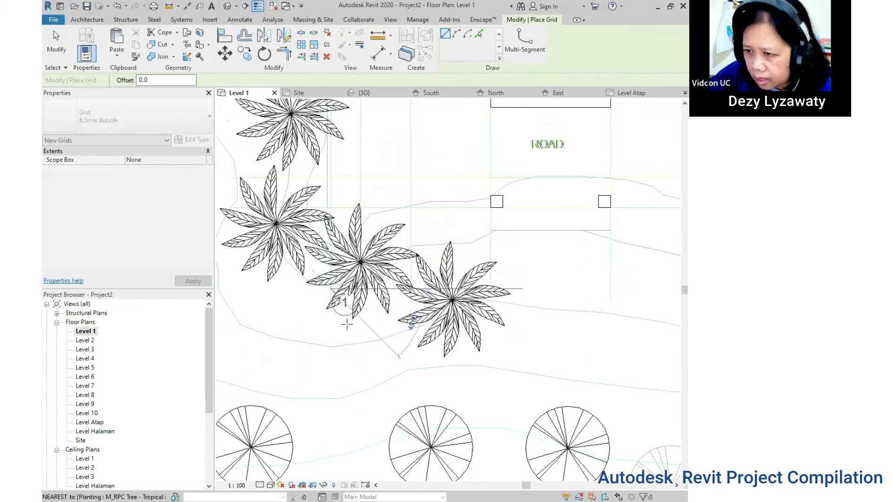
scroll(345, 309, down, 3)
scroll(350, 343, down, 2)
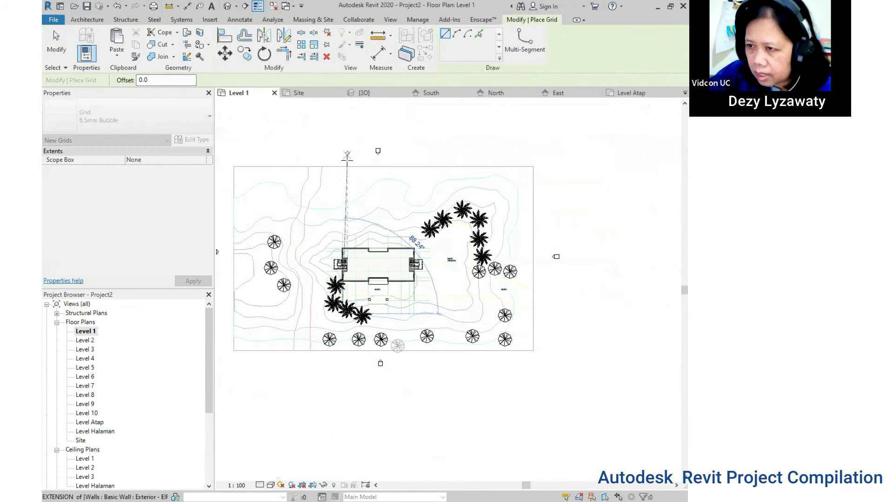
click(346, 160)
key(Escape)
key(Escape)
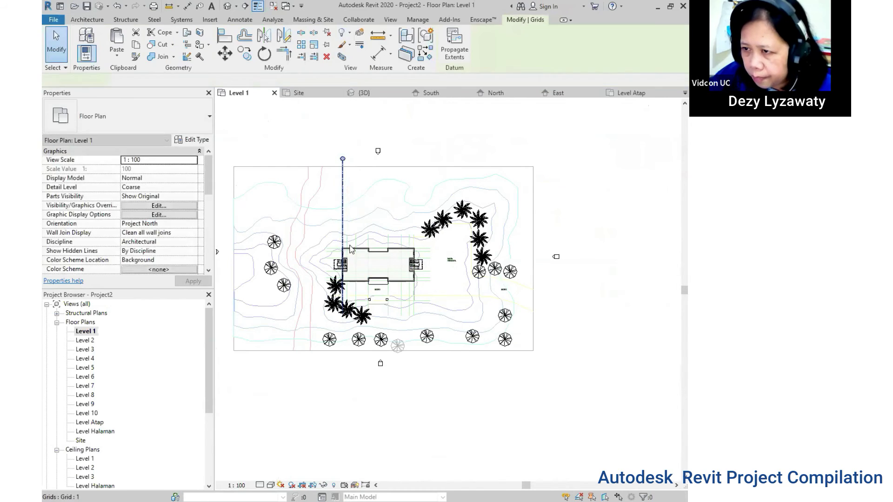
Stretch grid 1's lower end down past the trees below the building.
click(343, 302)
scroll(339, 325, up, 1)
scroll(339, 324, up, 1)
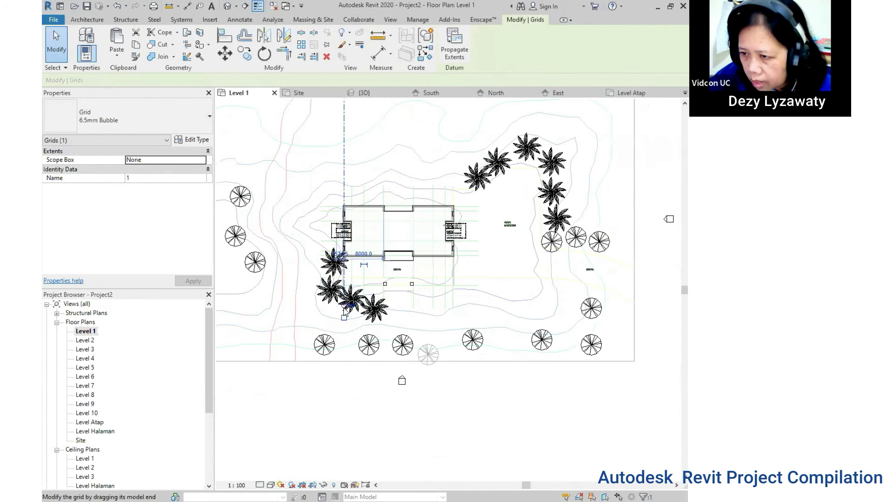
drag(347, 307, 344, 332)
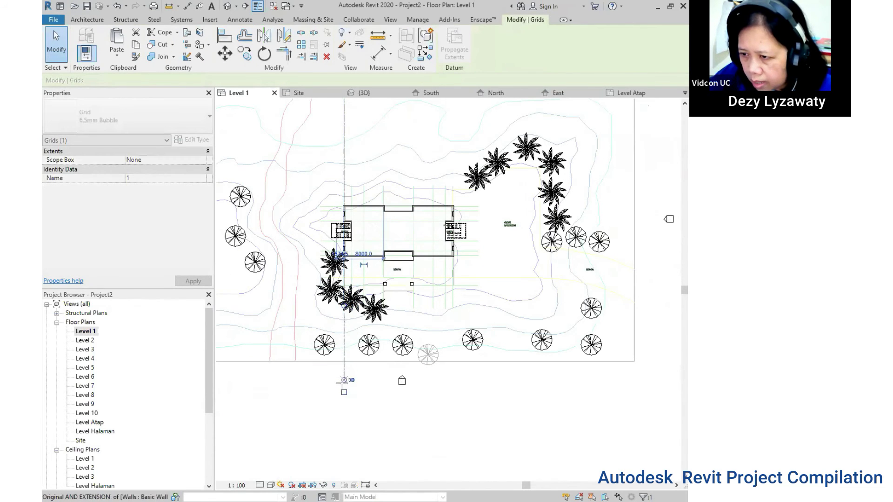
drag(343, 382, 343, 386)
click(340, 398)
scroll(341, 398, up, 2)
scroll(350, 387, down, 1)
scroll(350, 372, down, 2)
scroll(354, 281, up, 2)
Recentre the plan and draw vertical grid lines 2 through 4 across the building.
scroll(355, 281, up, 2)
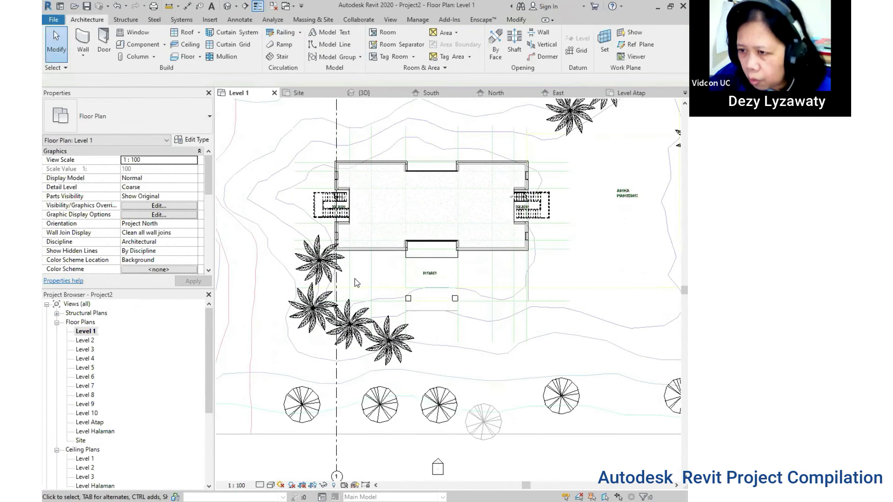
middle_drag(351, 270, 335, 248)
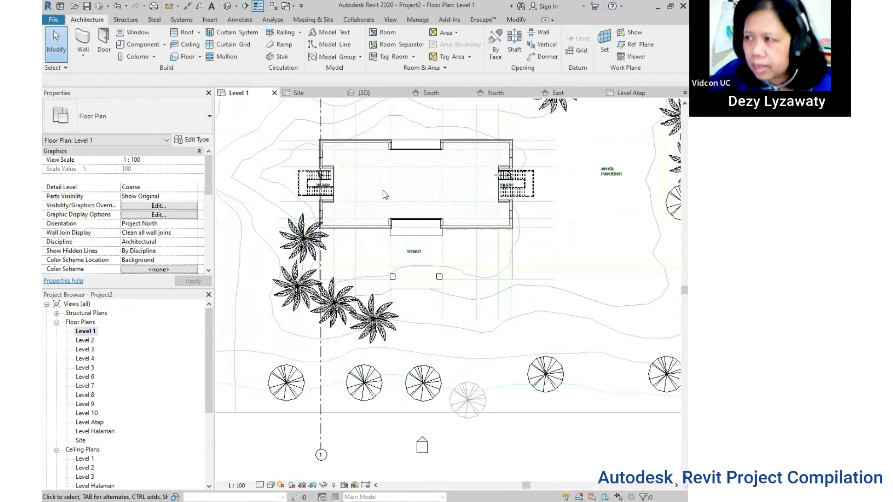
click(577, 50)
scroll(356, 312, down, 2)
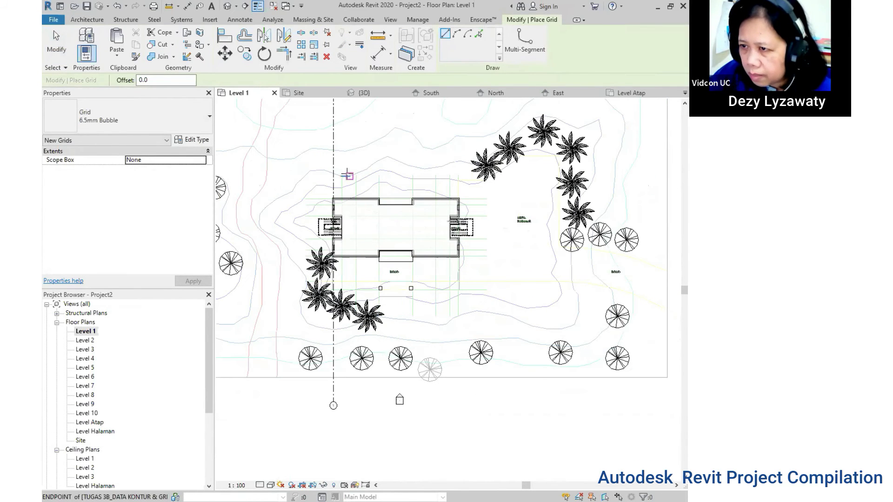
click(342, 175)
click(342, 402)
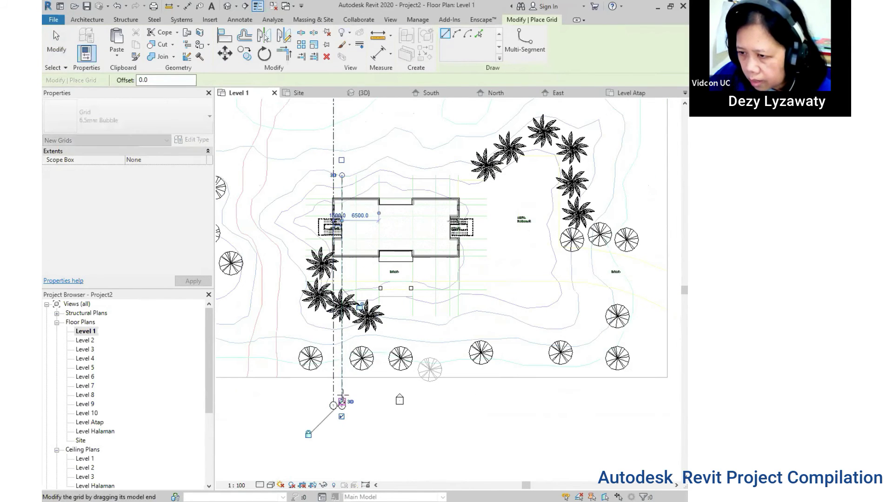
click(352, 150)
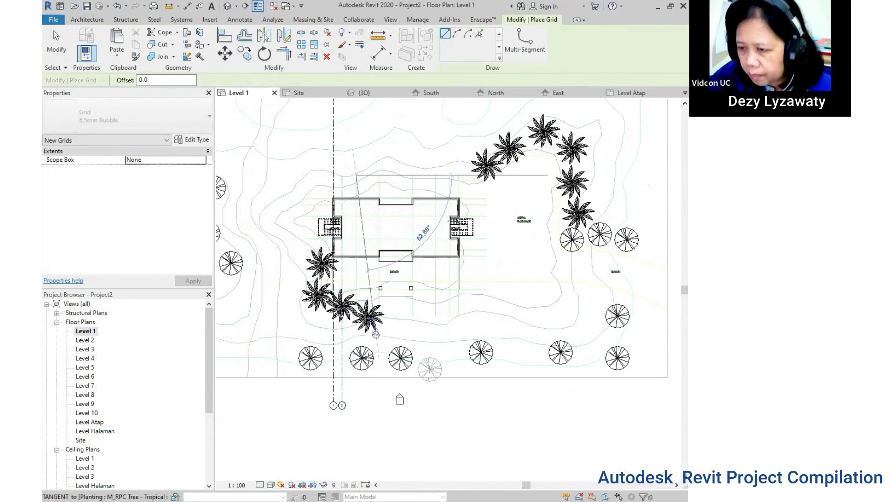
click(356, 399)
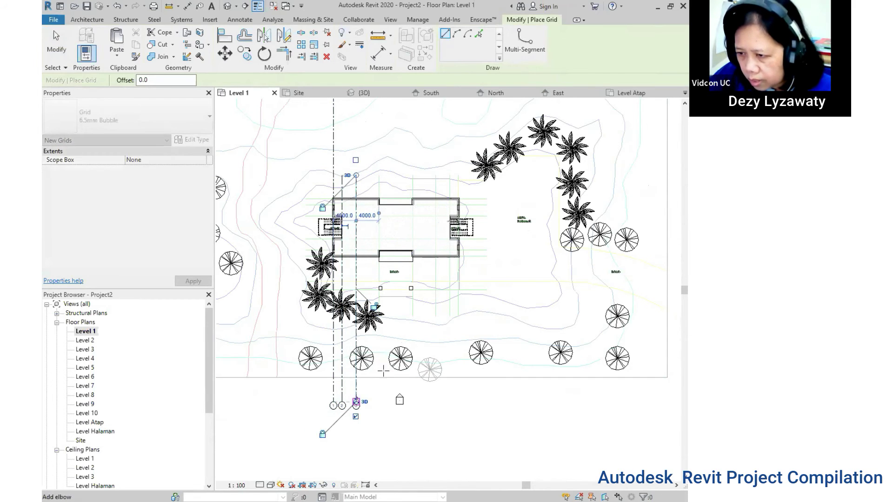
click(379, 175)
click(379, 400)
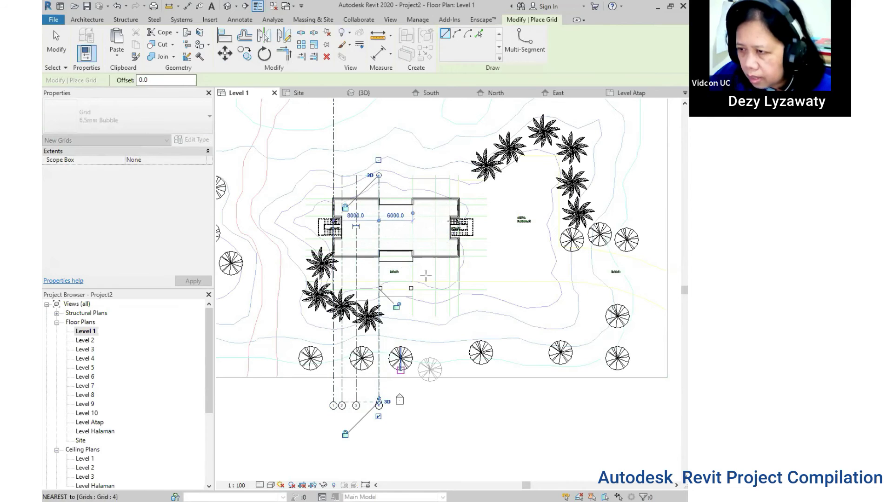
Draw vertical grid lines 5 through 7 across the building, then stop placing grids.
click(412, 175)
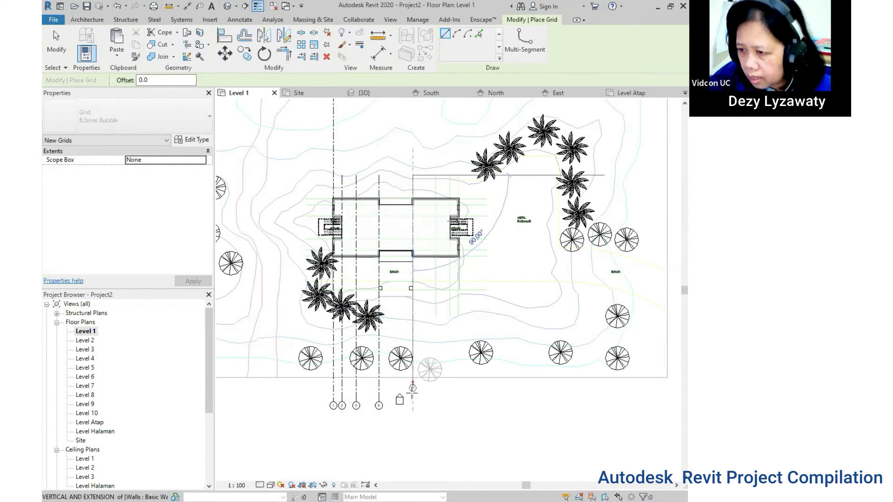
click(412, 401)
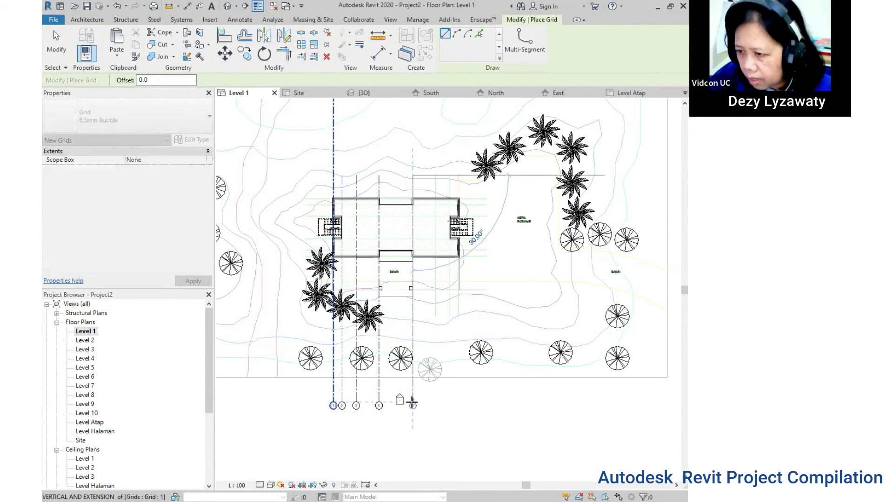
click(436, 175)
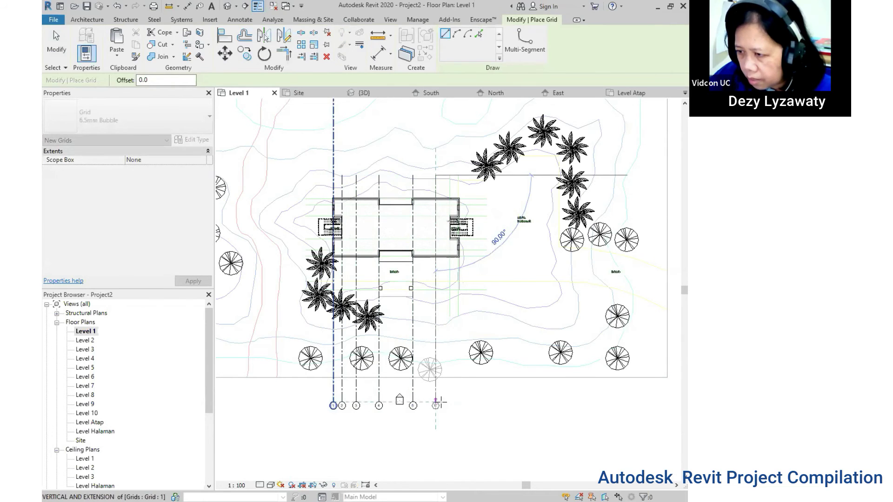
click(435, 401)
click(450, 175)
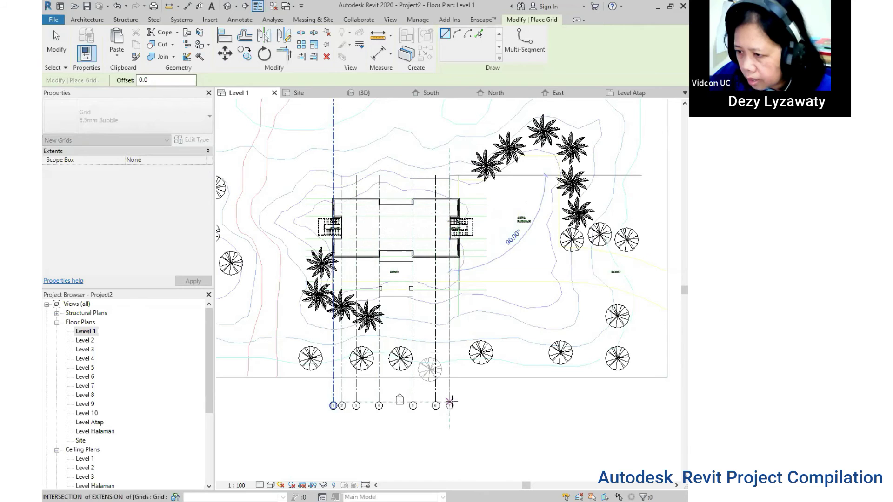
click(449, 401)
click(458, 175)
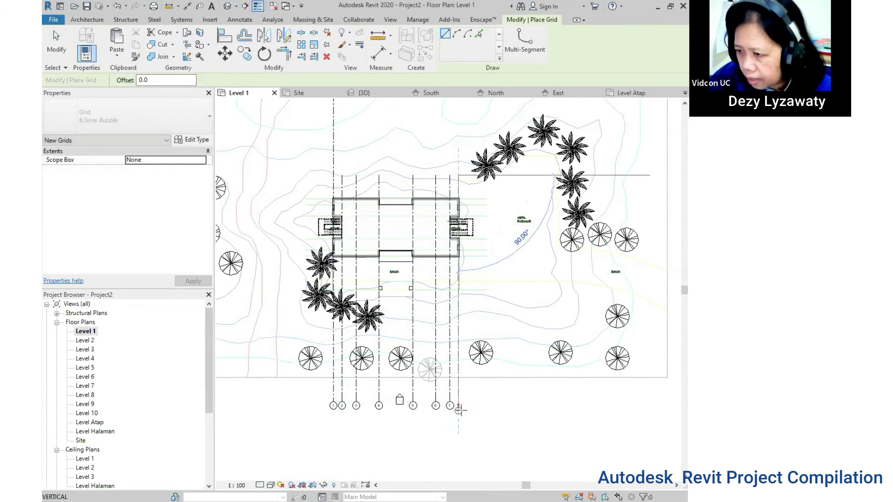
key(Escape)
key(Escape)
scroll(385, 322, down, 3)
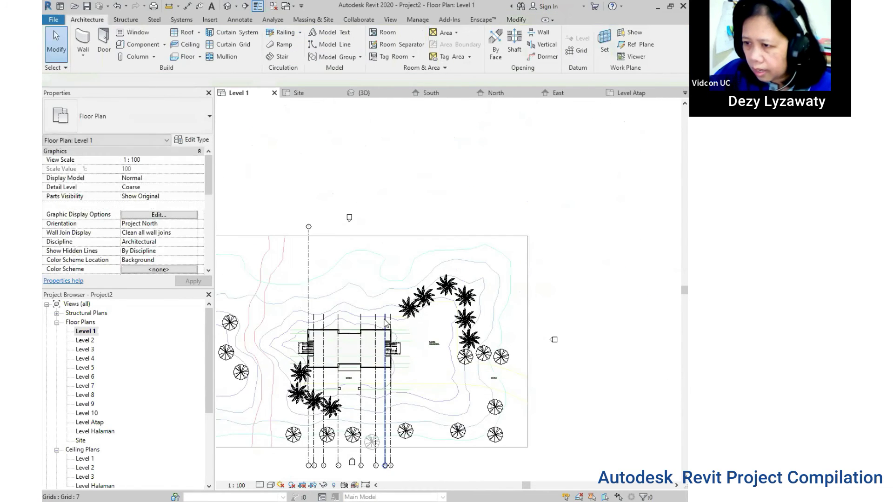
scroll(385, 322, up, 2)
click(394, 320)
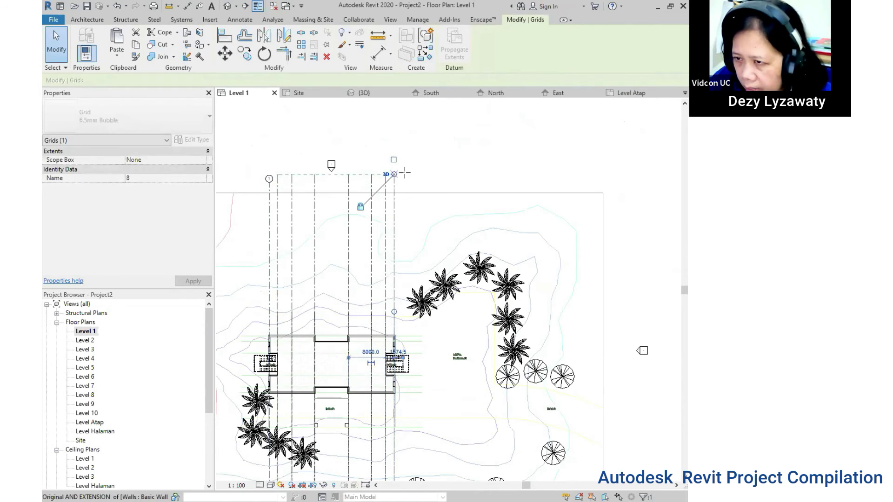
scroll(414, 179, down, 2)
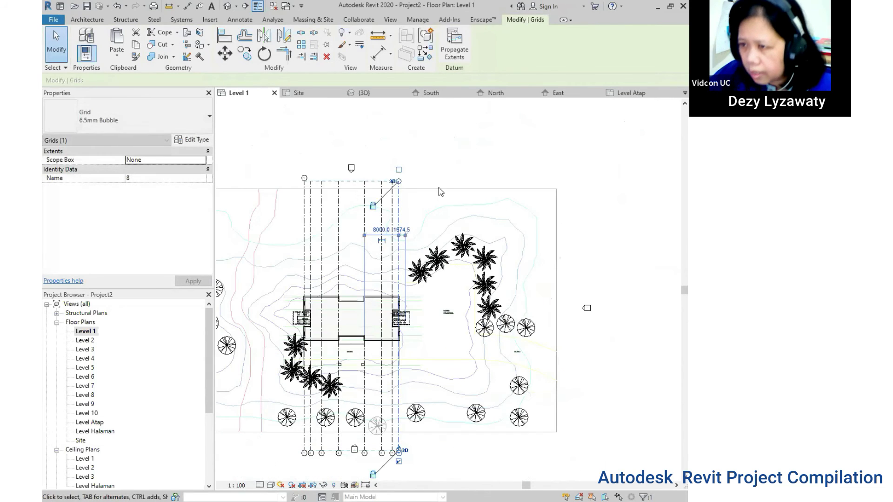
click(328, 191)
scroll(325, 189, up, 1)
click(321, 174)
click(306, 171)
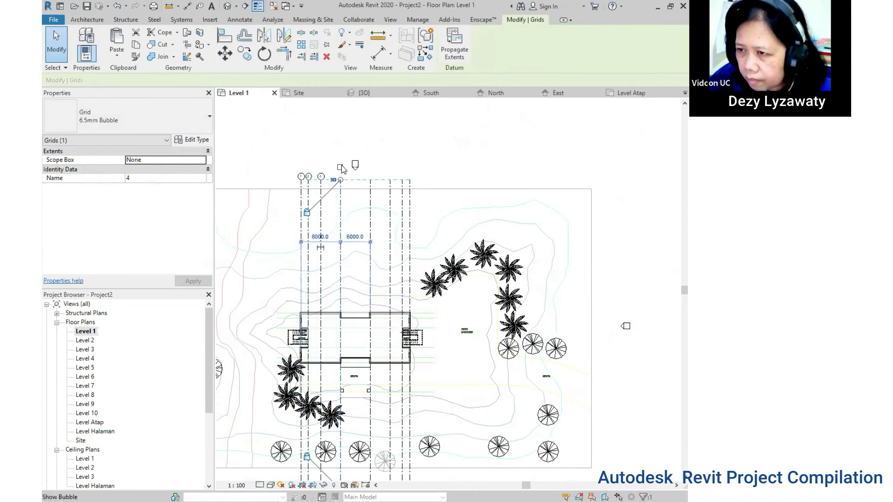
click(372, 202)
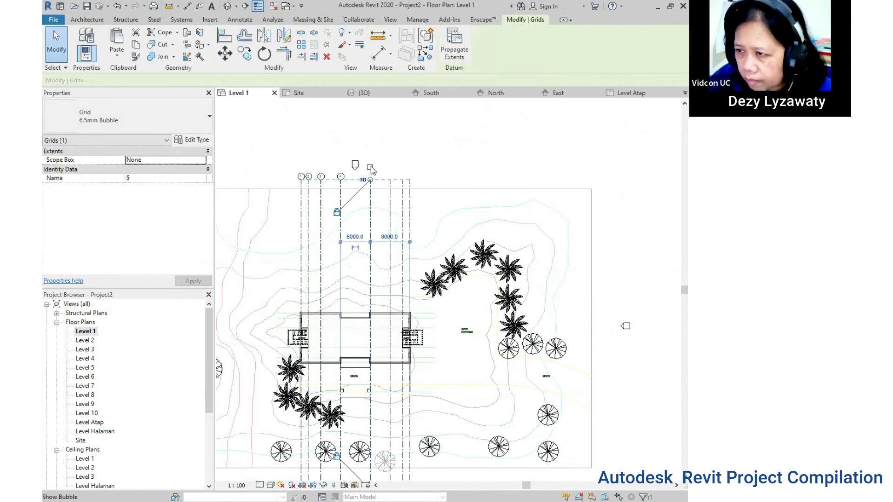
click(390, 183)
click(403, 195)
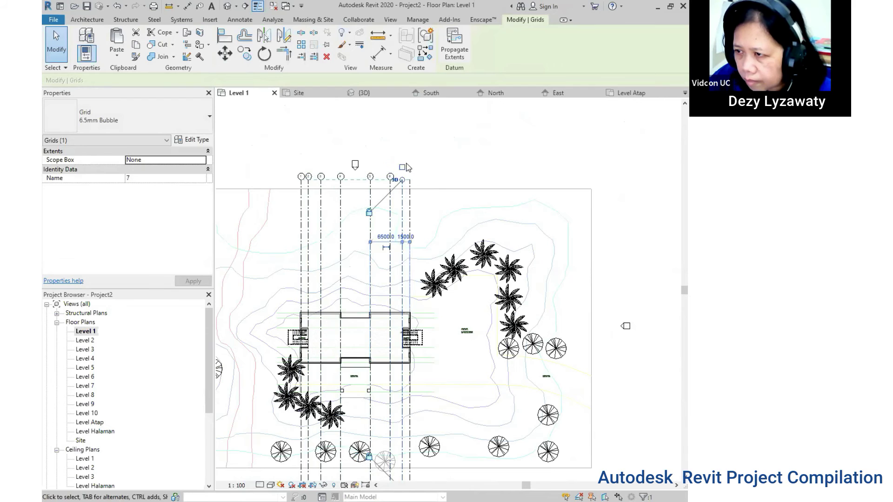
click(473, 169)
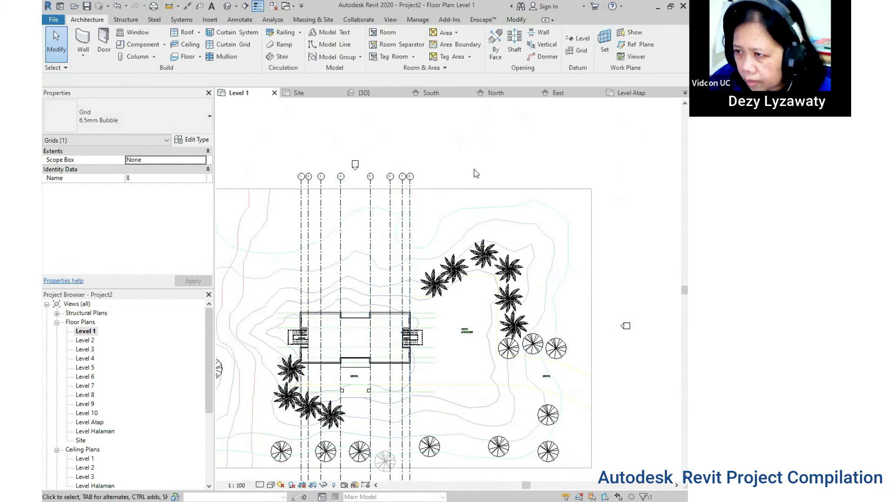
scroll(479, 172, down, 2)
middle_drag(518, 232, 495, 278)
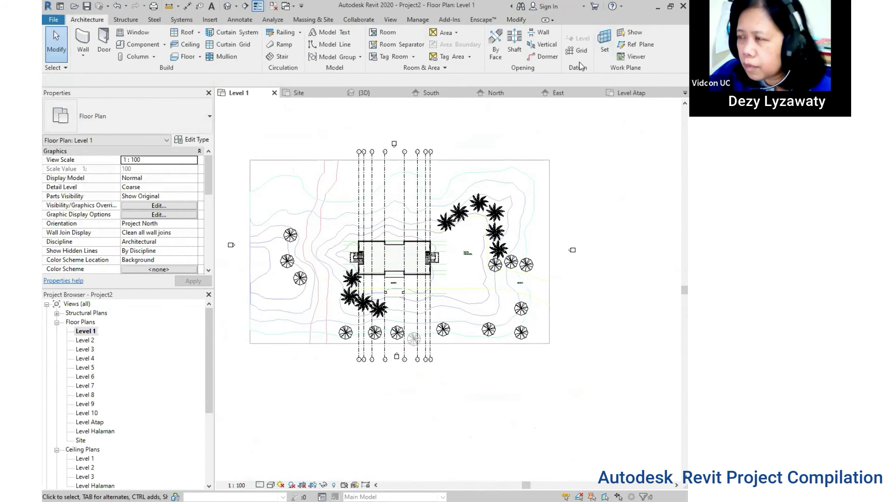
Draw a horizontal grid line across the lower Level 1 site, left to right.
click(582, 51)
scroll(344, 297, up, 2)
scroll(324, 317, up, 2)
scroll(321, 314, up, 1)
scroll(317, 309, up, 1)
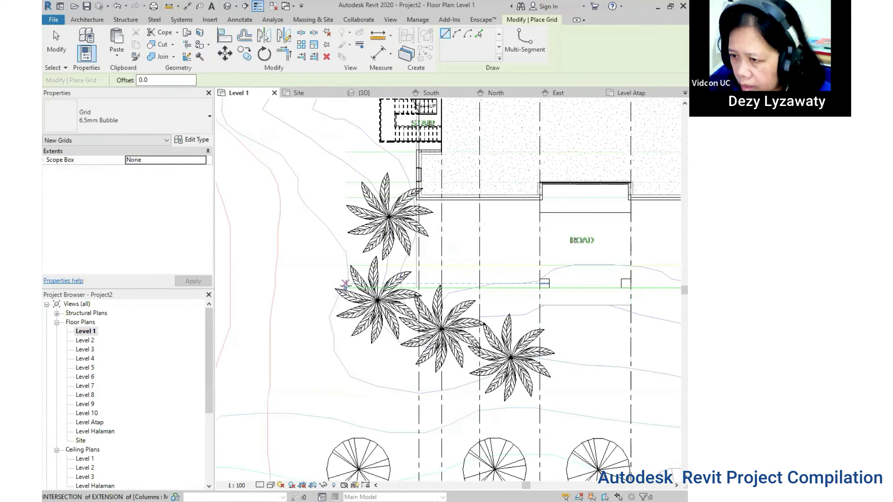
scroll(344, 290, up, 2)
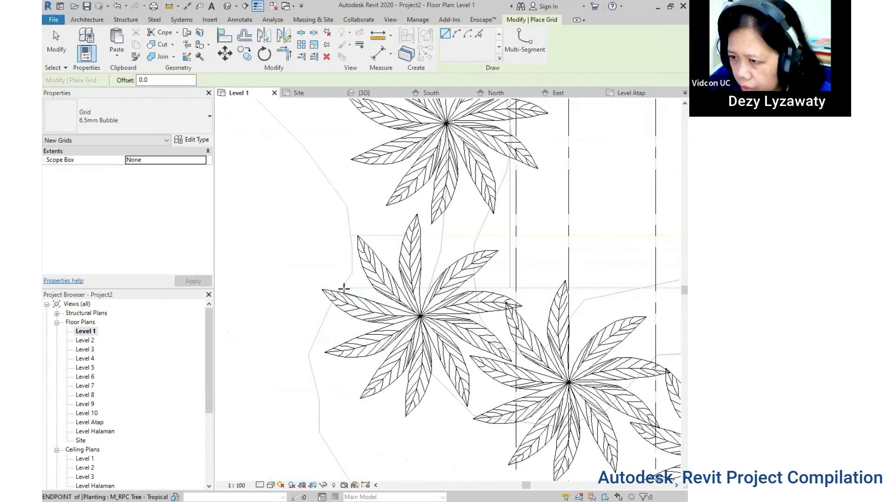
click(345, 288)
scroll(345, 287, down, 3)
scroll(325, 279, down, 4)
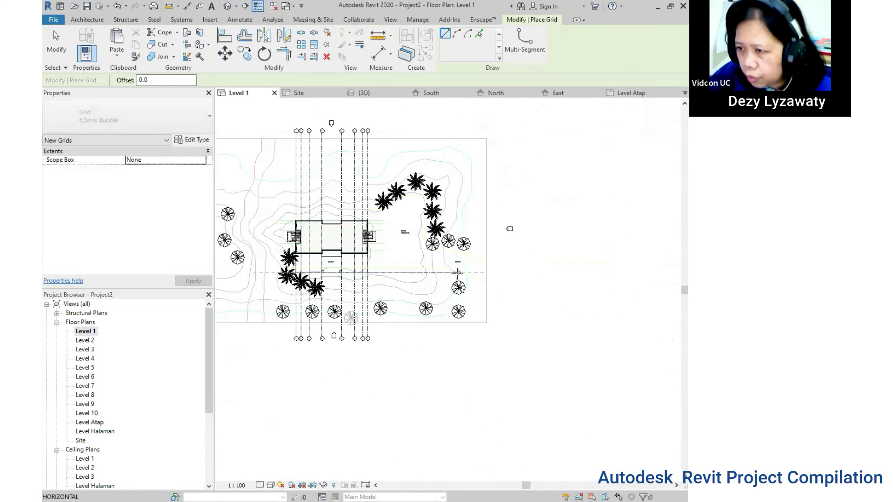
click(495, 272)
scroll(497, 271, up, 1)
scroll(497, 267, up, 1)
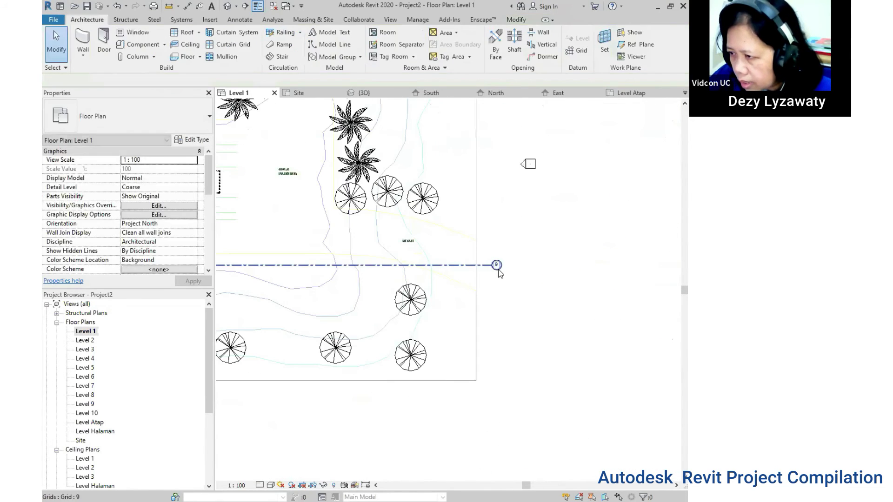
scroll(496, 265, up, 1)
Rename the new horizontal grid from 9 to A and check it.
double_click(496, 263)
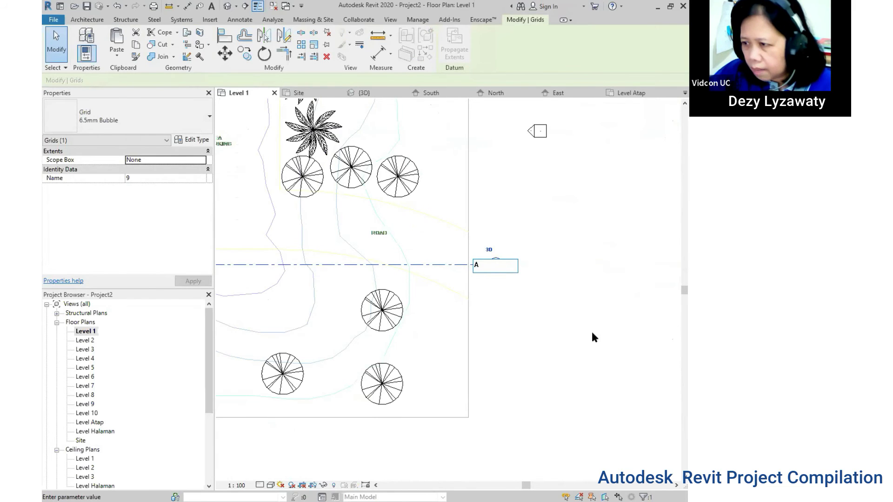
key(Return)
scroll(581, 330, down, 2)
scroll(535, 321, down, 2)
key(Escape)
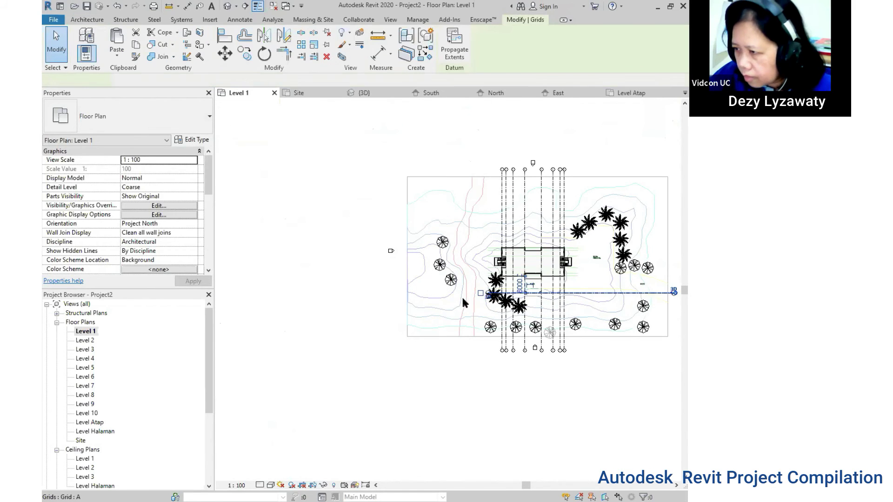
click(463, 302)
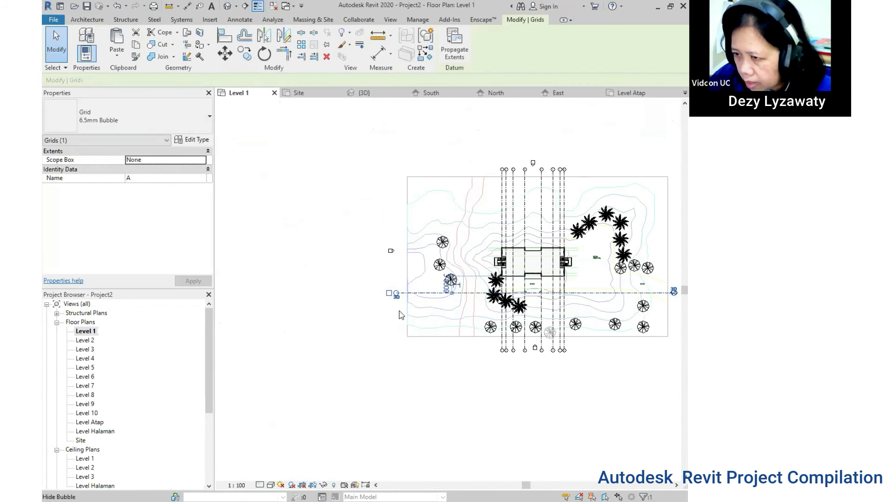
click(449, 364)
scroll(595, 309, up, 1)
scroll(595, 309, up, 2)
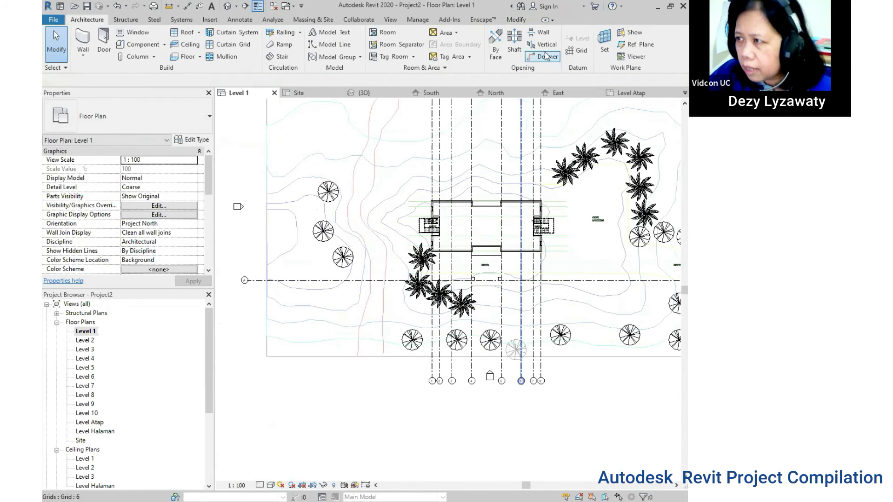
Draw two horizontal grid lines above grid A, spanning the building and site.
click(574, 50)
scroll(434, 263, up, 1)
scroll(435, 264, up, 1)
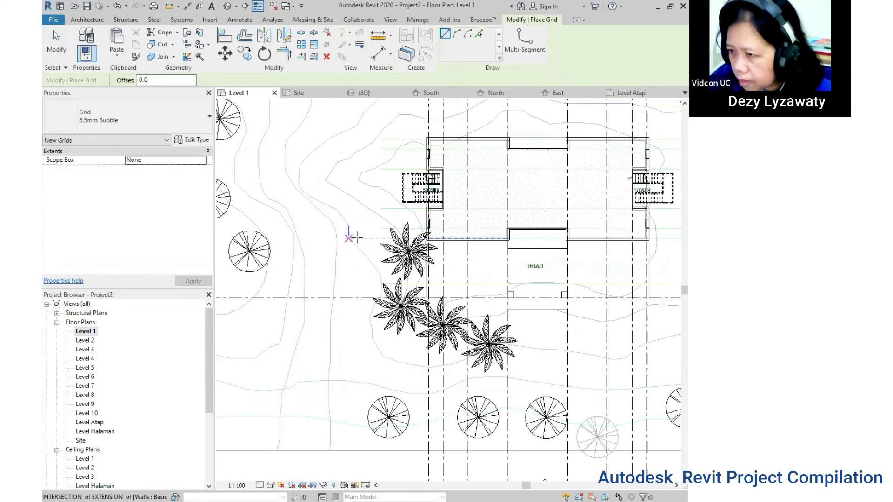
click(370, 237)
scroll(370, 237, down, 2)
scroll(465, 246, down, 1)
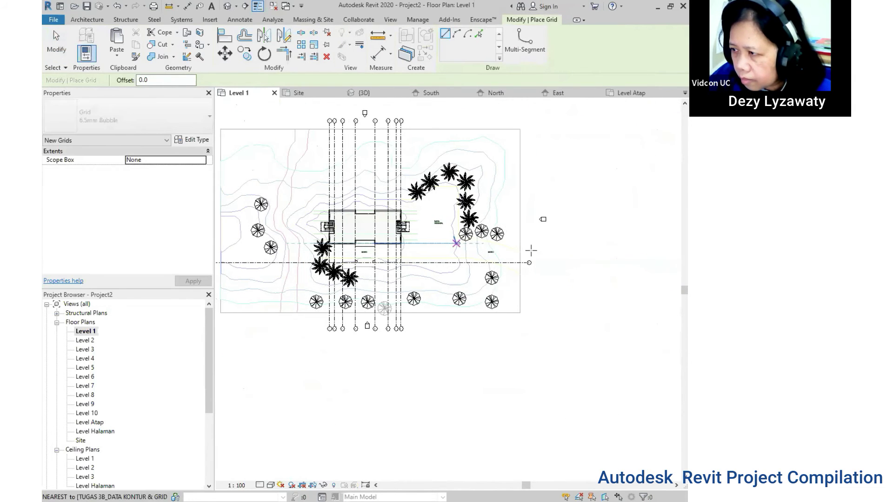
click(533, 243)
scroll(328, 240, up, 1)
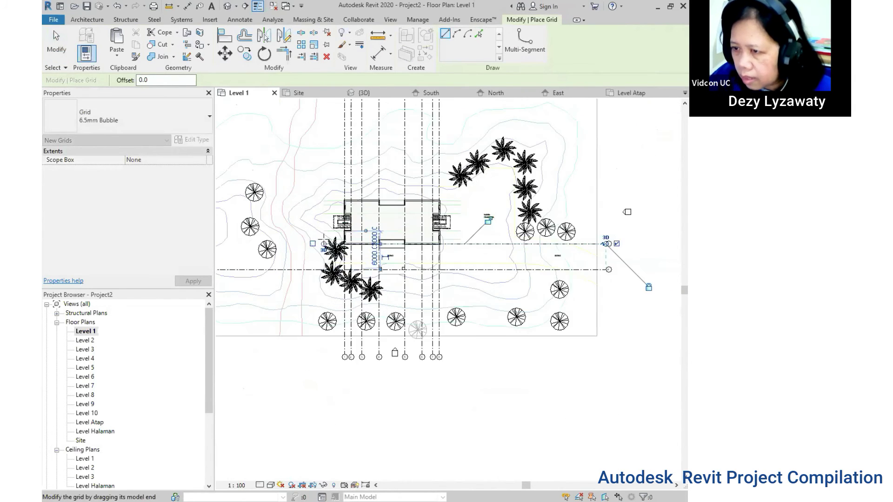
scroll(326, 233, up, 2)
click(326, 234)
scroll(326, 233, down, 2)
scroll(576, 215, up, 1)
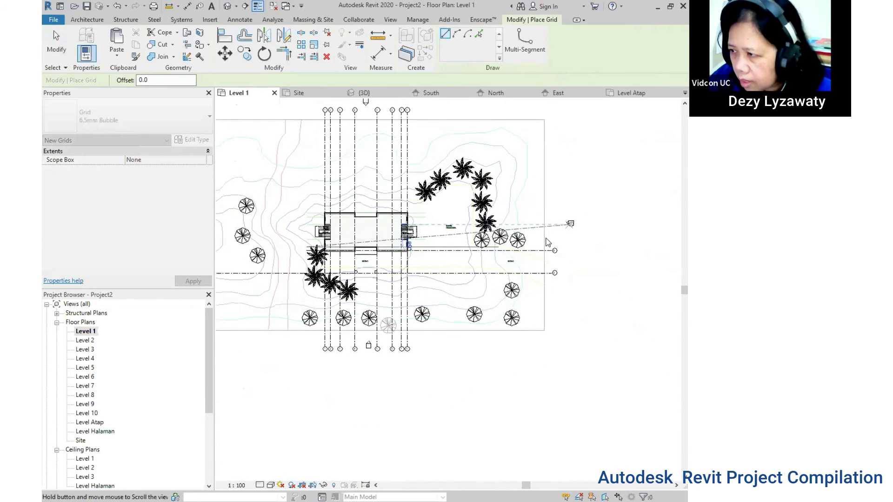
click(527, 255)
Draw three more horizontal grids up to the topmost, then stop placing grids.
click(522, 250)
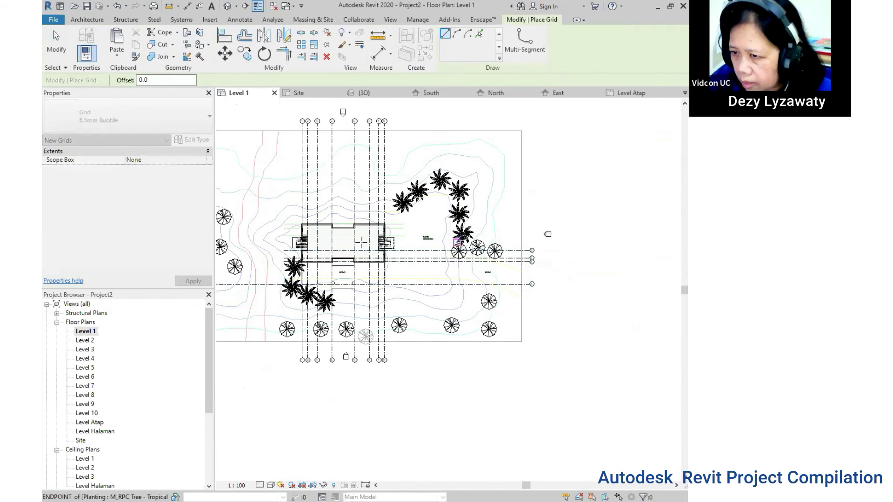
click(285, 250)
click(287, 235)
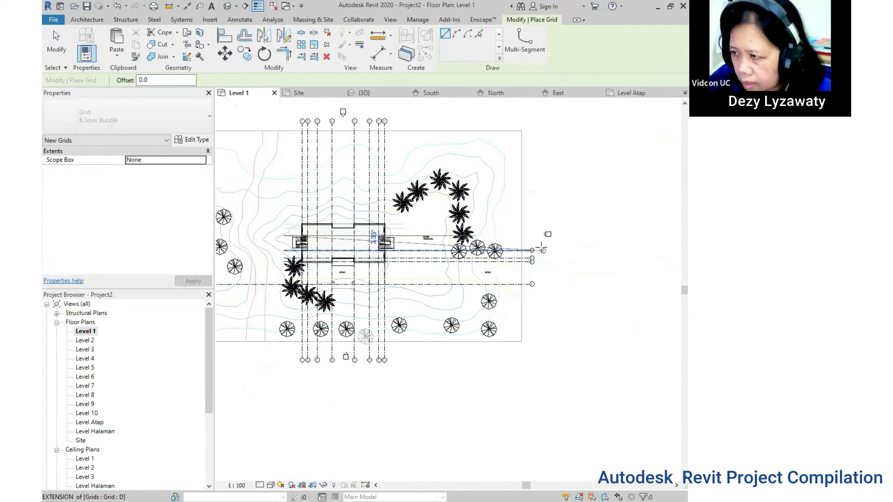
click(532, 236)
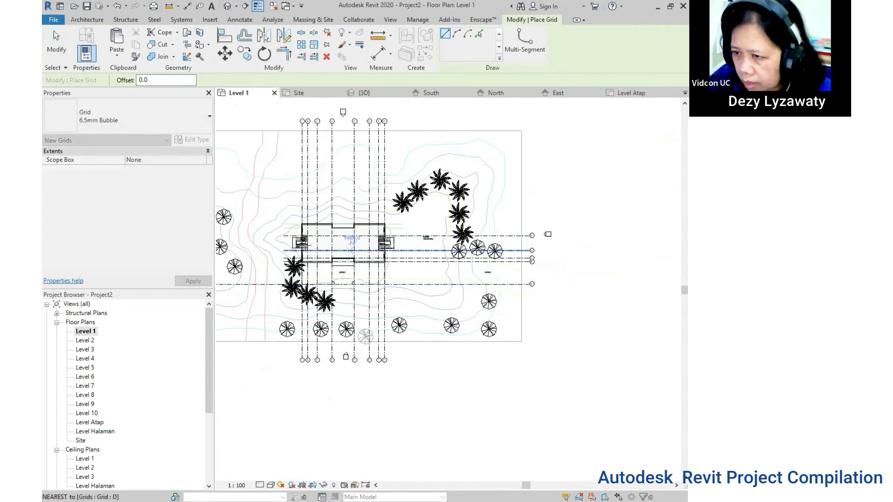
click(284, 228)
click(525, 228)
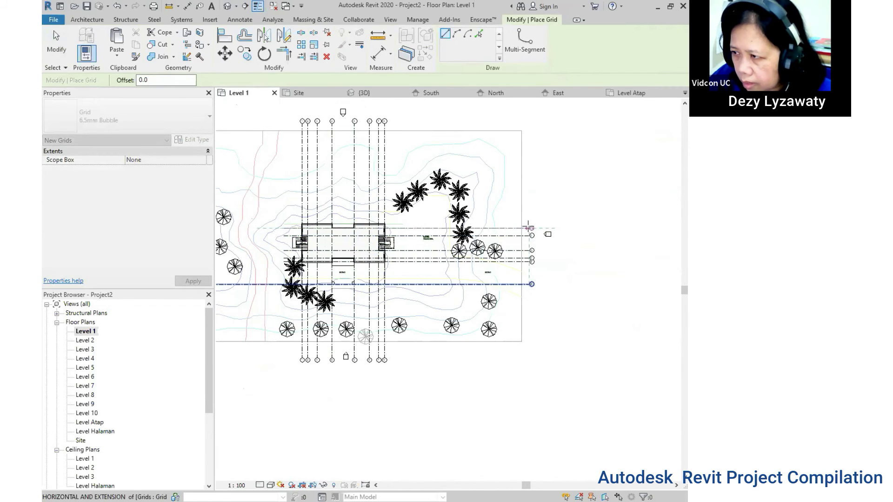
click(284, 224)
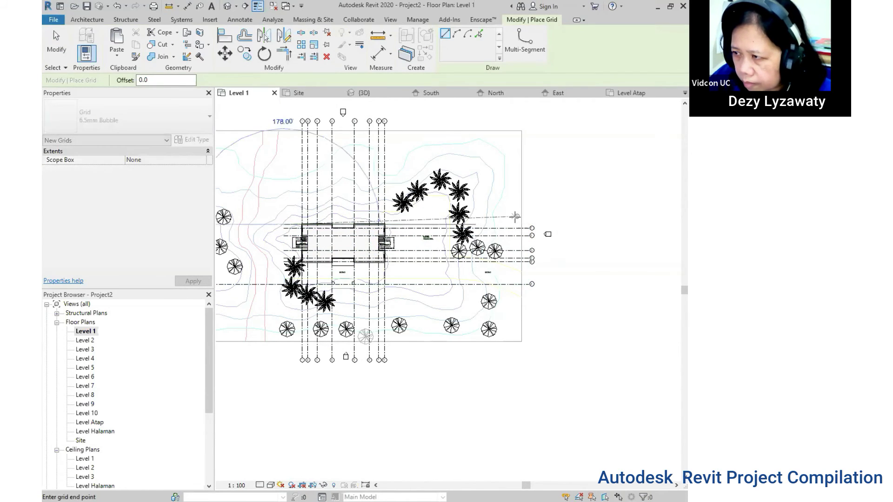
scroll(534, 225, down, 2)
middle_drag(431, 236, 491, 235)
key(Escape)
key(Escape)
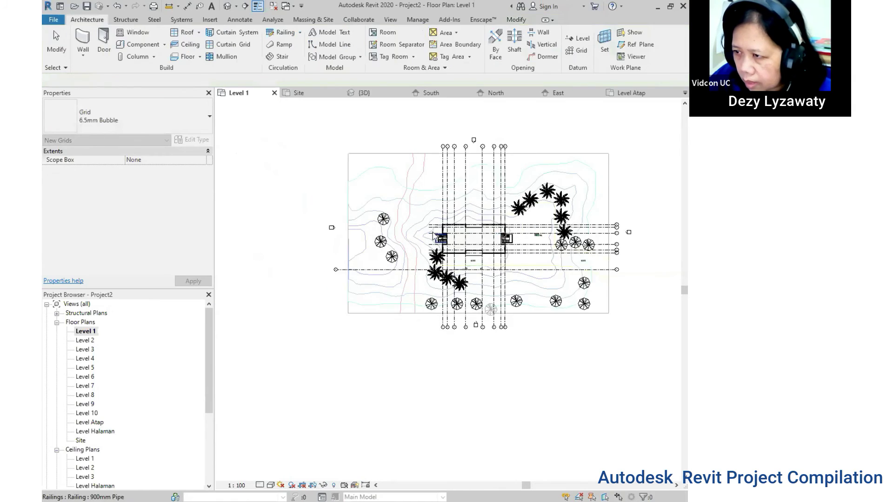
scroll(437, 236, up, 2)
click(430, 224)
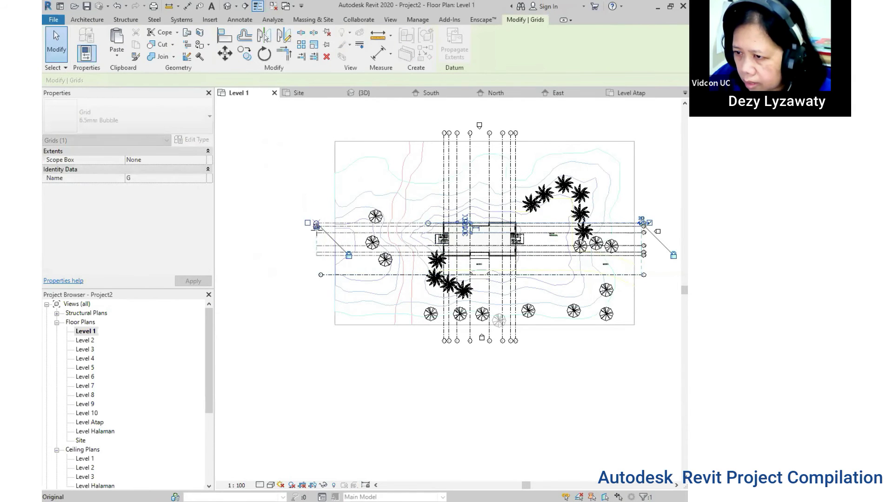
scroll(331, 235, up, 2)
scroll(332, 235, up, 2)
key(Escape)
click(326, 194)
click(325, 202)
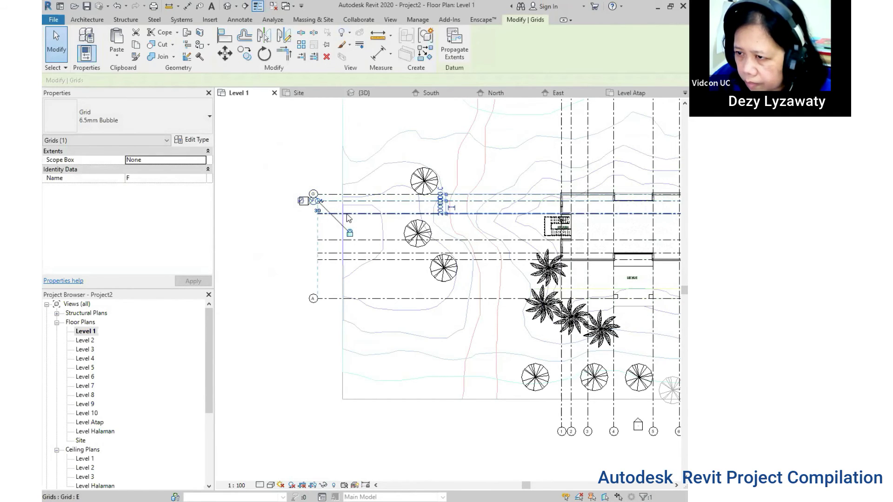
click(303, 215)
click(322, 240)
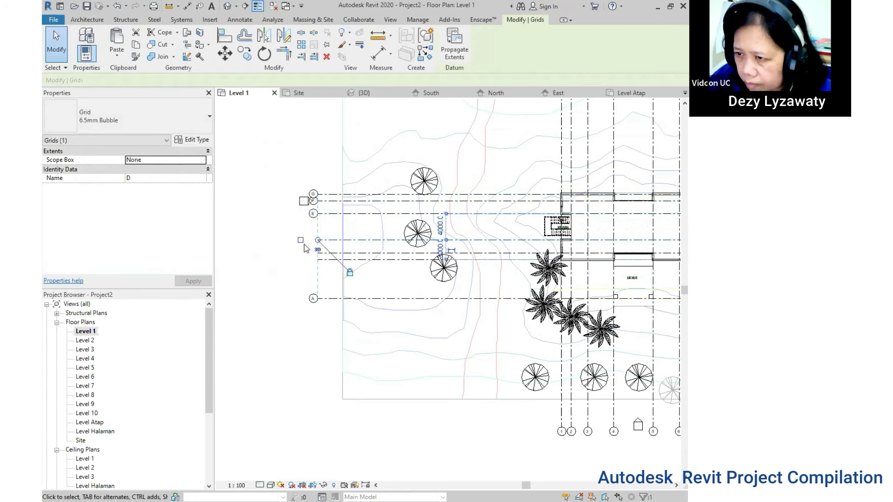
click(363, 254)
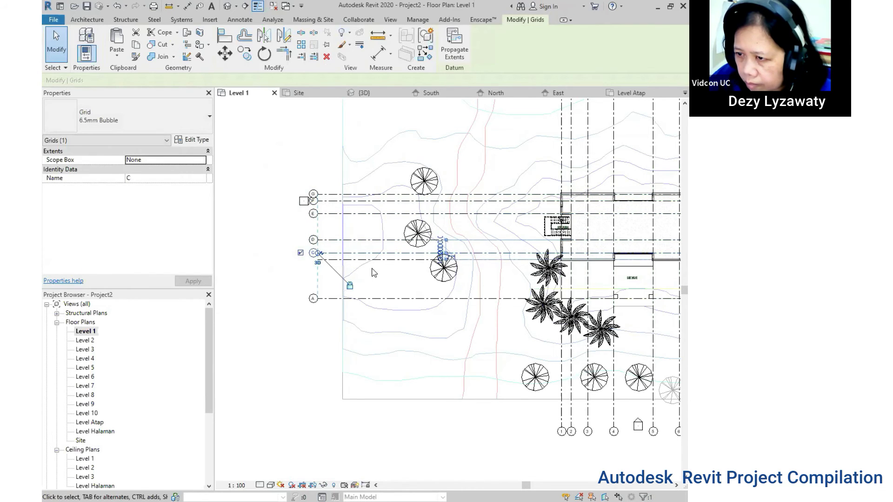
click(335, 260)
click(281, 233)
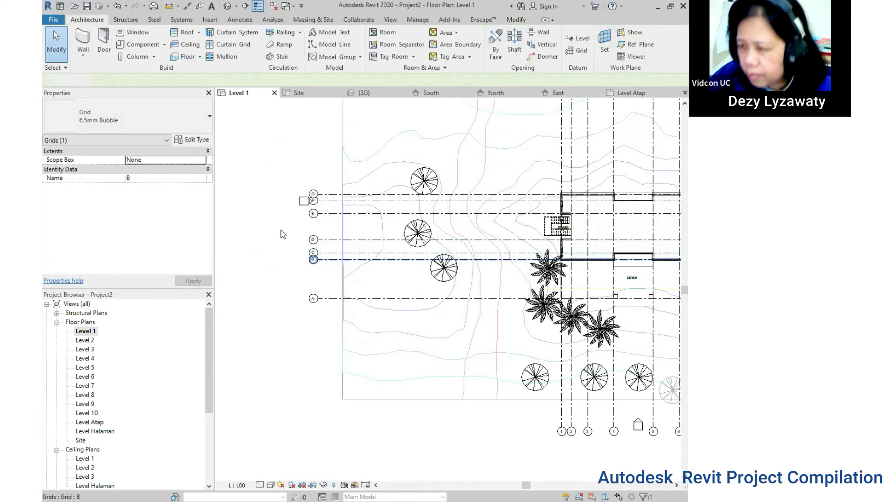
scroll(522, 279, down, 3)
scroll(465, 265, up, 1)
scroll(464, 262, up, 1)
middle_drag(471, 239, 470, 246)
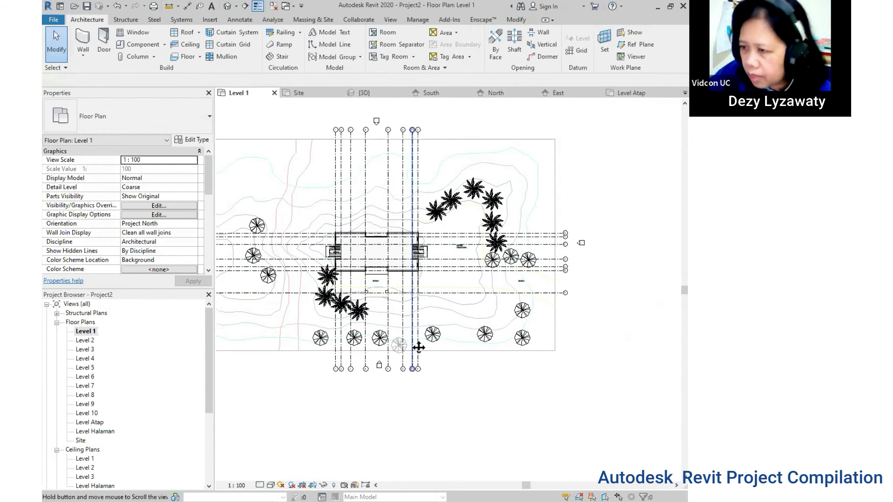
middle_drag(436, 314, 487, 300)
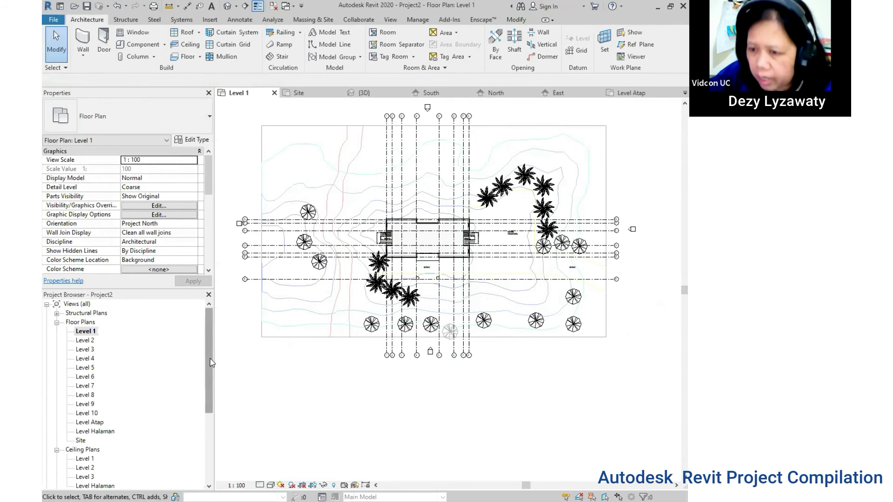
drag(208, 357, 206, 410)
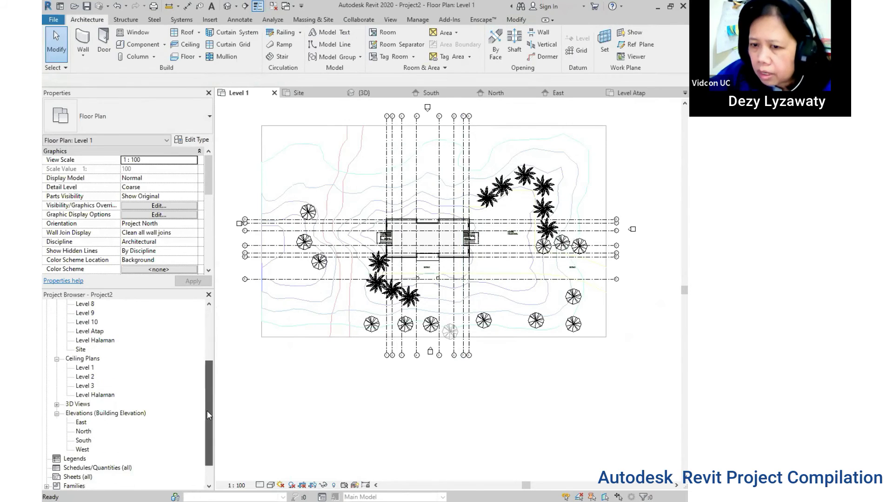
Open the North elevation, pan to show the grid heads, and select grid 1.
double_click(83, 431)
scroll(384, 221, up, 2)
scroll(383, 220, up, 1)
click(387, 181)
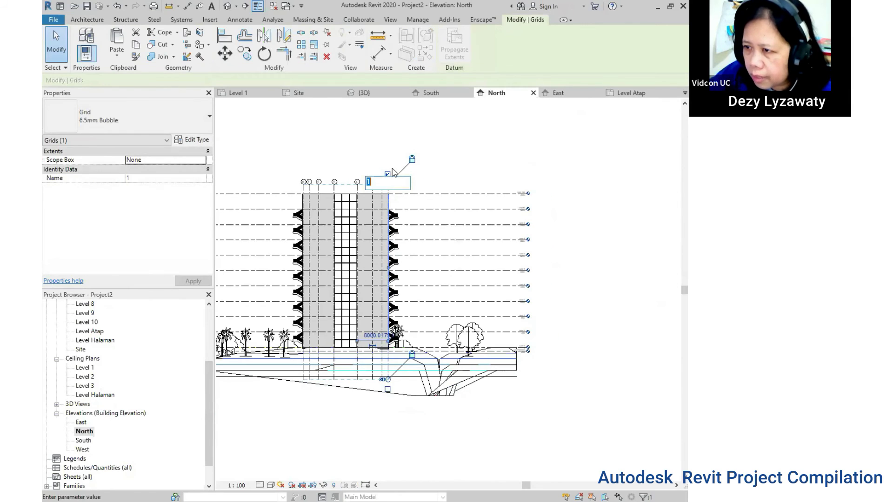
key(Return)
scroll(386, 375, up, 2)
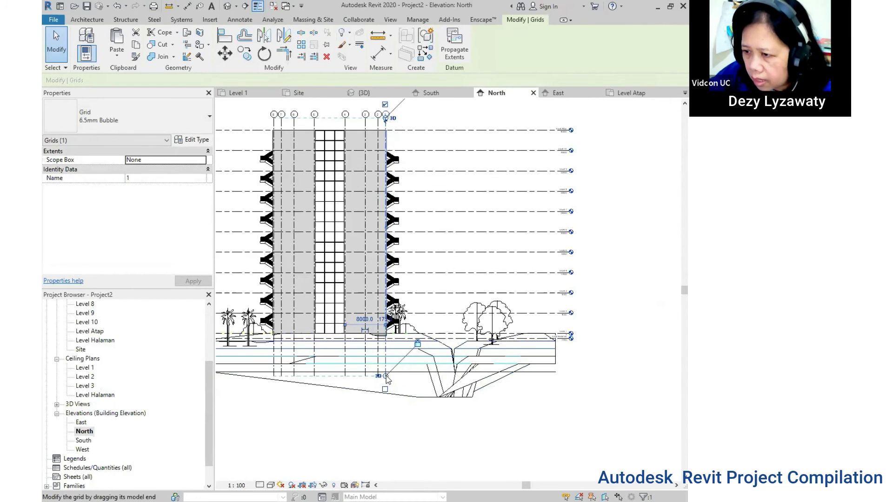
scroll(370, 191, down, 2)
key(Escape)
mouse_move(370, 191)
middle_down()
mouse_move(432, 235)
mouse_move(427, 133)
middle_up()
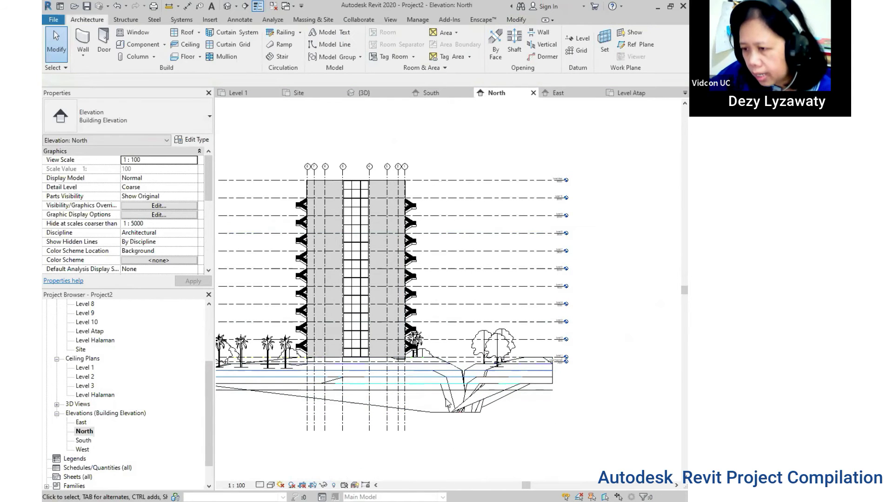
middle_drag(396, 430, 406, 369)
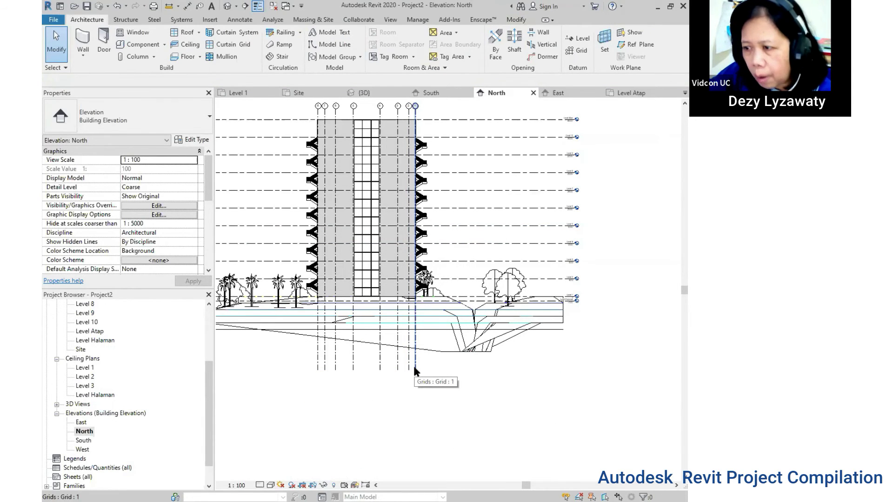
middle_drag(414, 242, 413, 251)
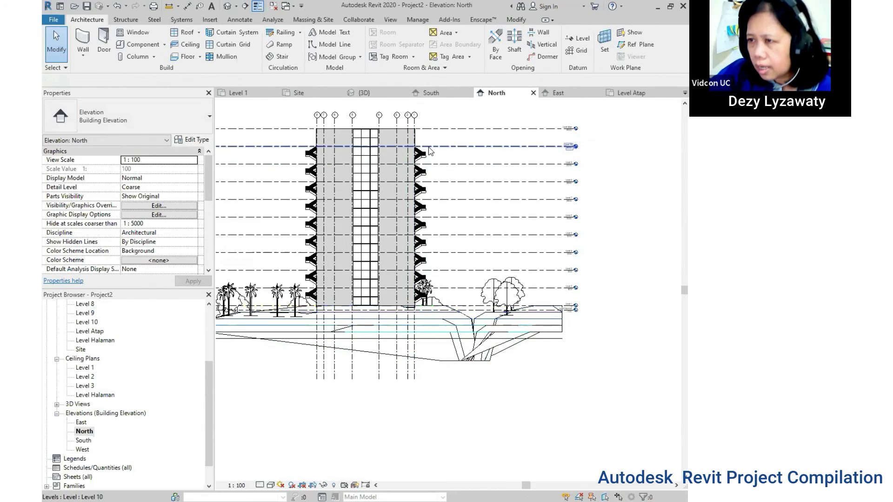
click(414, 365)
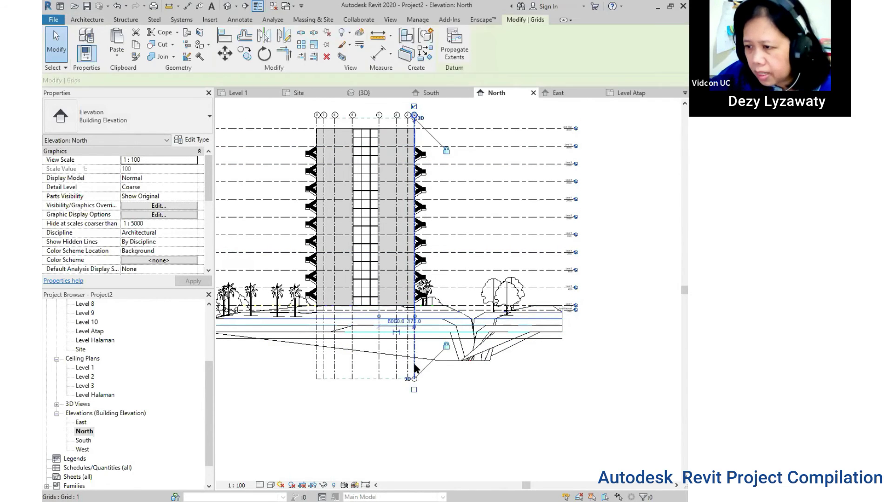
Set the 6.5mm Bubble grid type's Non-Plan View Symbols (Default) to Bottom.
click(199, 141)
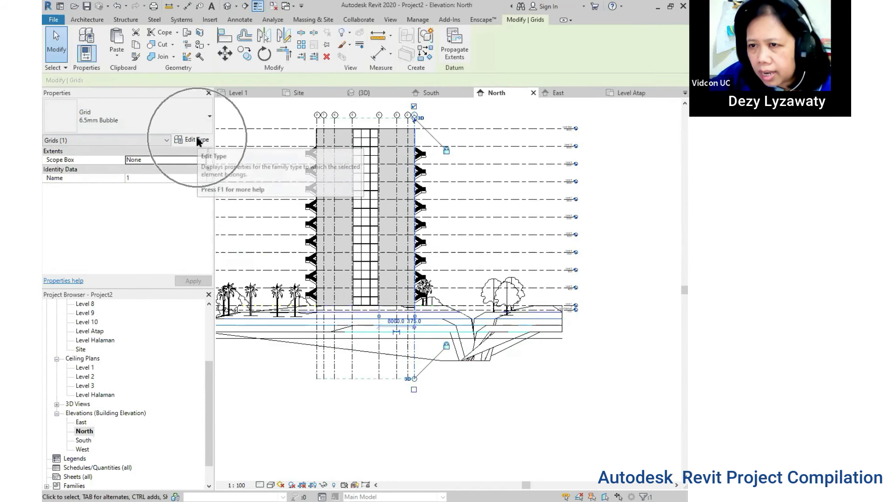
click(199, 140)
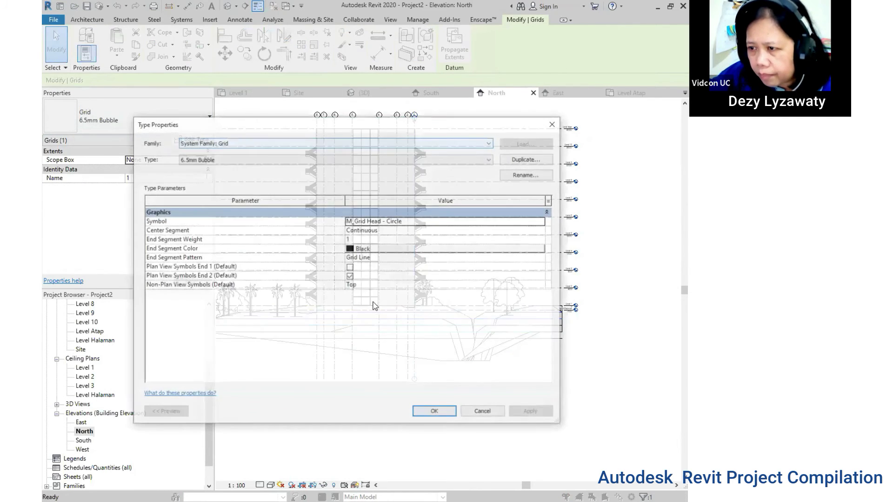
click(365, 286)
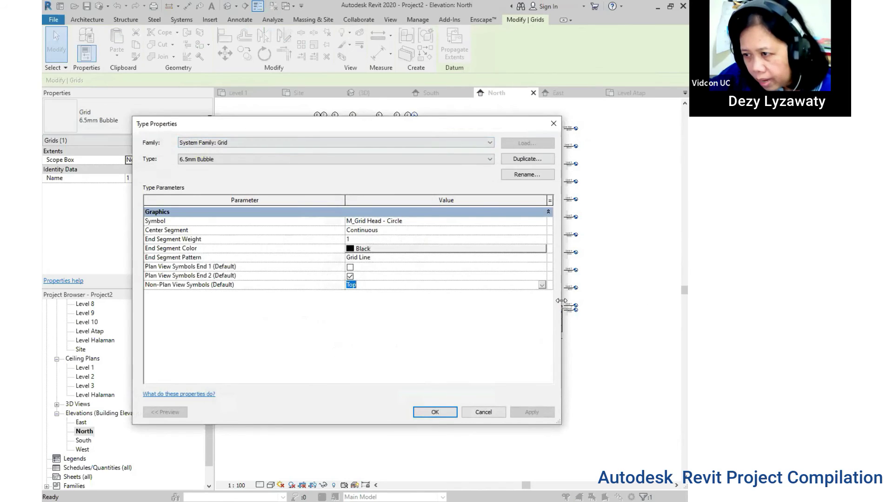
click(542, 285)
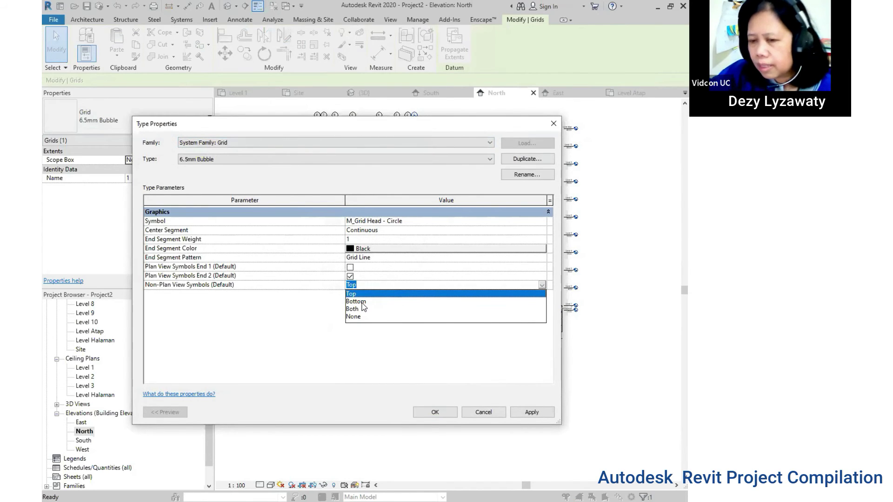
click(362, 303)
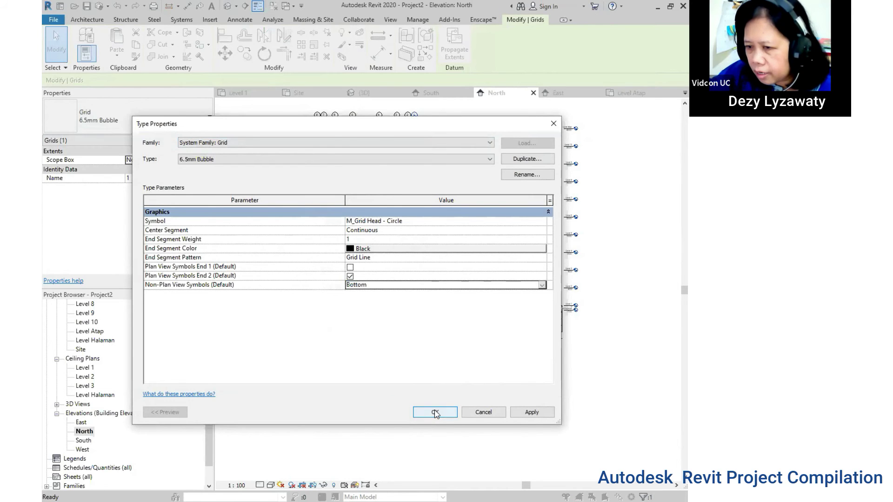
click(435, 413)
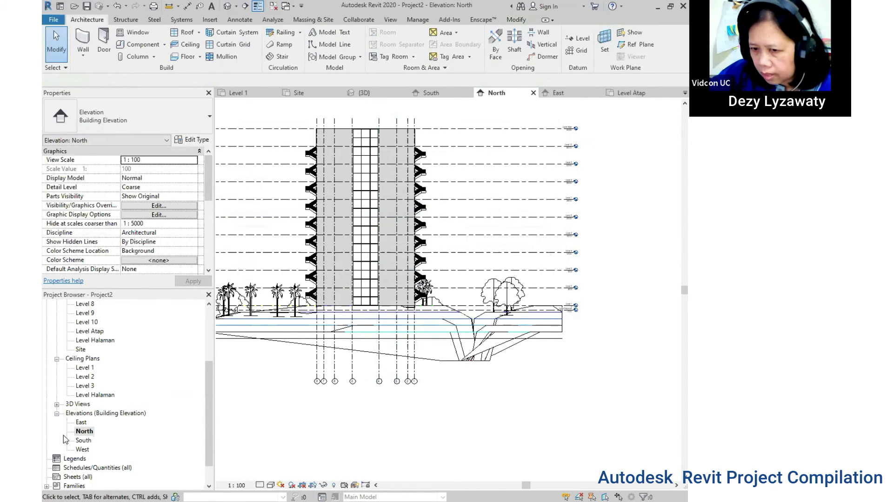
click(80, 441)
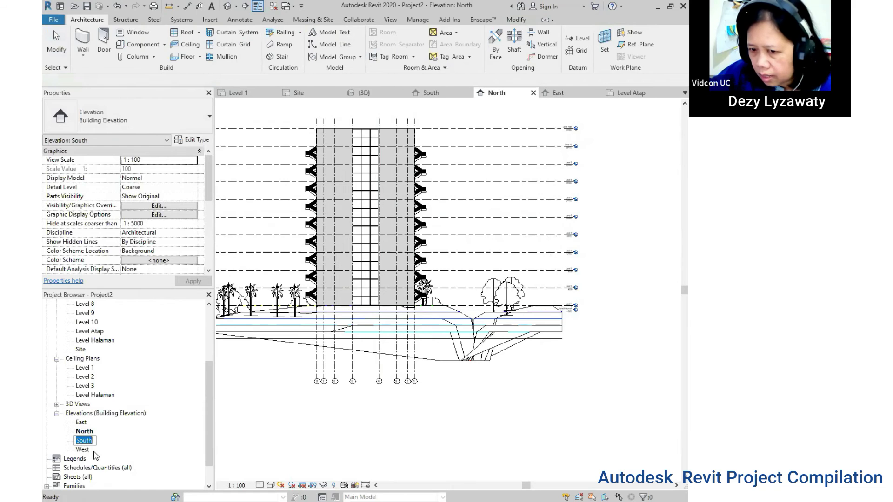
Open the South and West elevations to review grid bubbles below the tower.
double_click(87, 444)
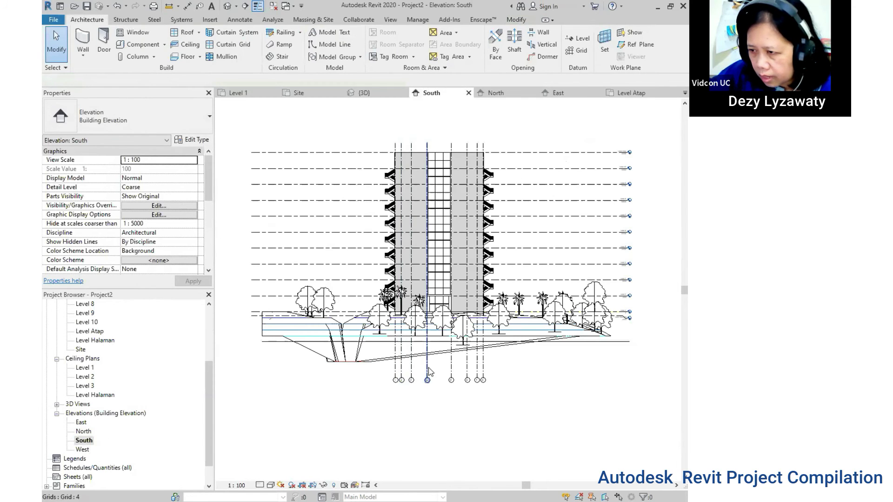
double_click(87, 450)
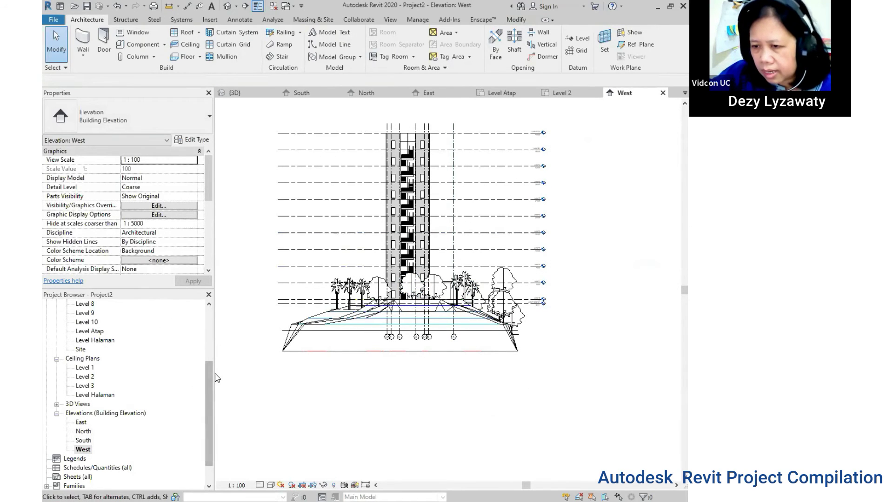
drag(211, 379, 210, 323)
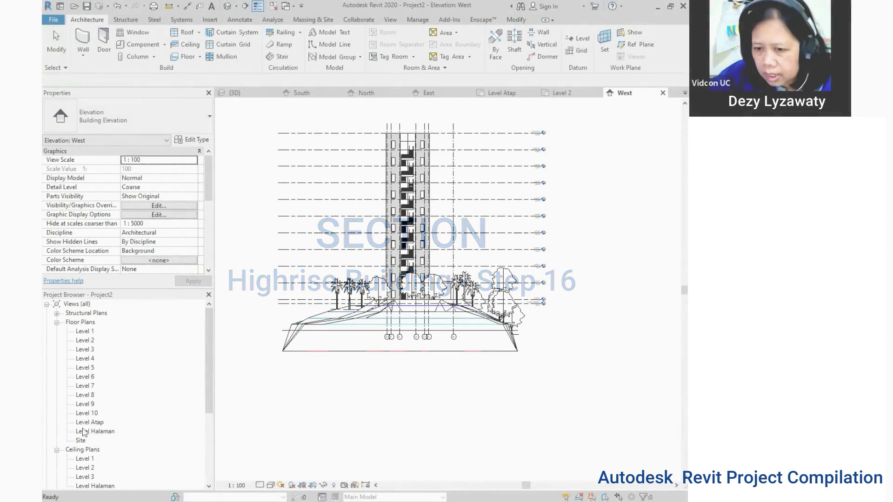
Open the Site plan and draw a horizontal building section across the site.
double_click(82, 440)
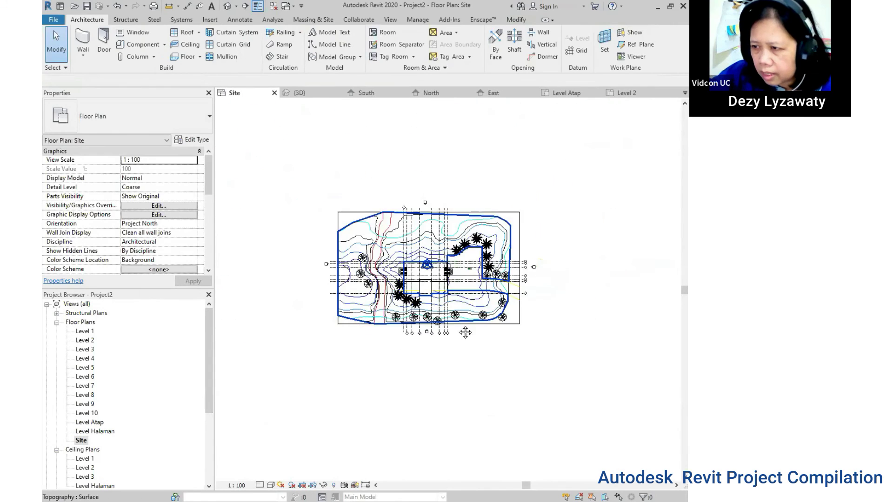
middle_drag(465, 332, 440, 355)
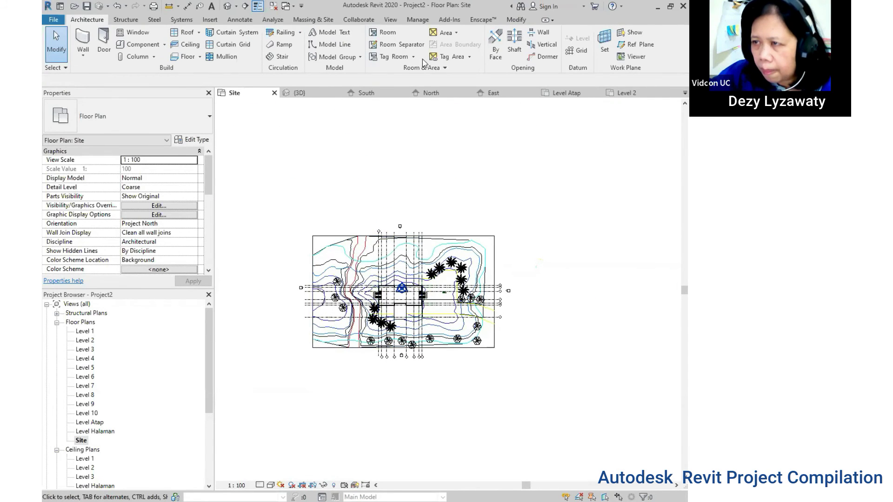
click(391, 20)
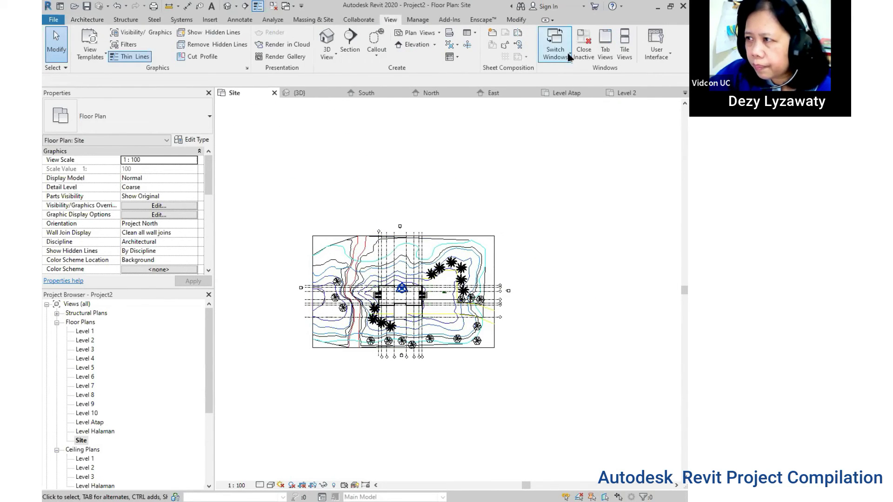
click(351, 41)
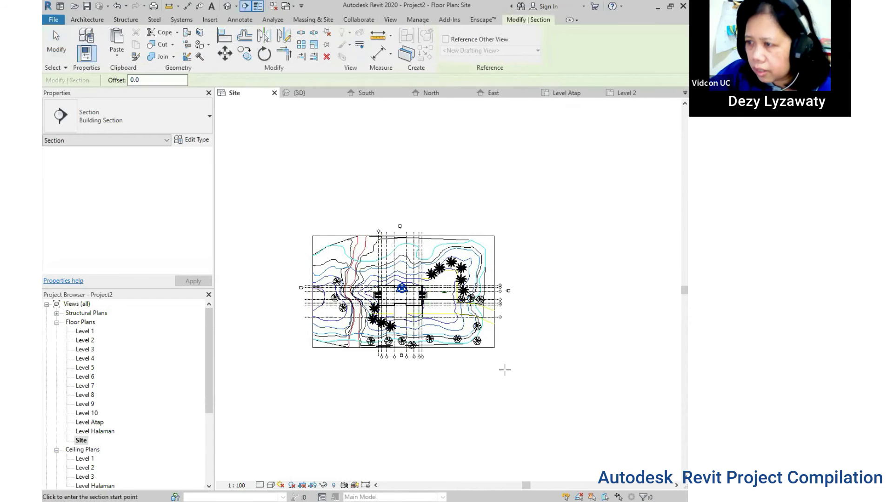
scroll(509, 295, up, 2)
middle_drag(508, 293, 570, 298)
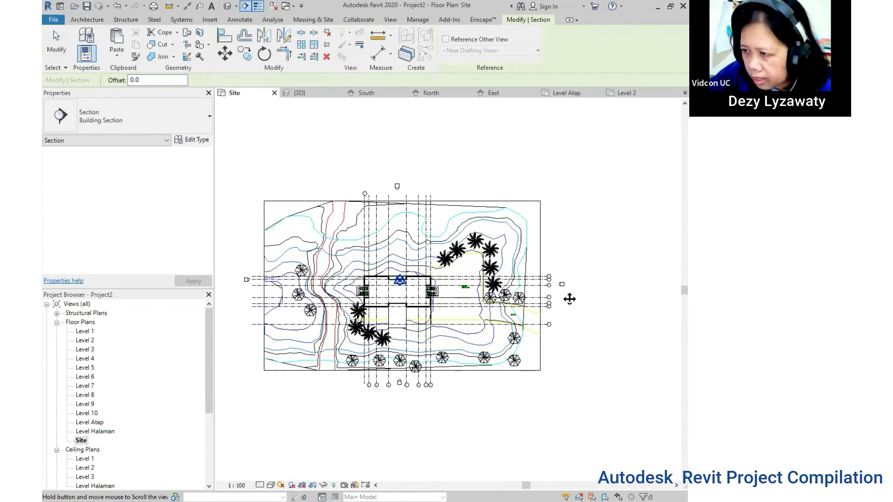
click(568, 292)
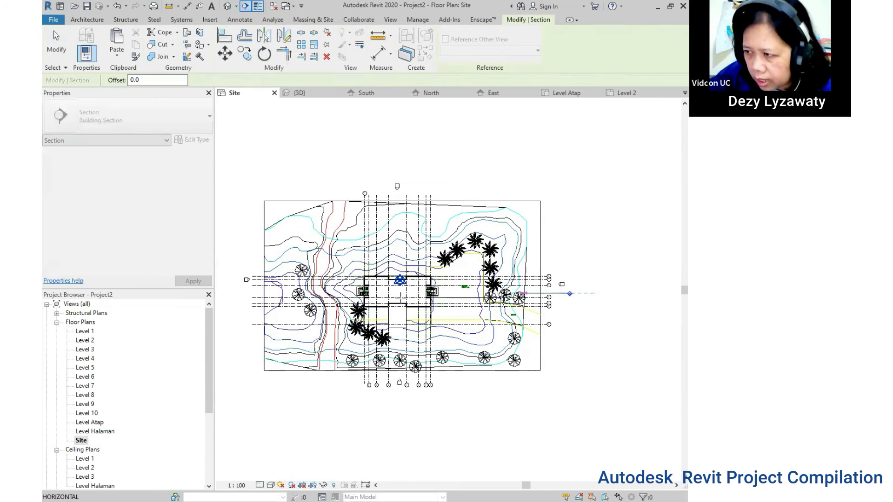
click(248, 292)
key(Escape)
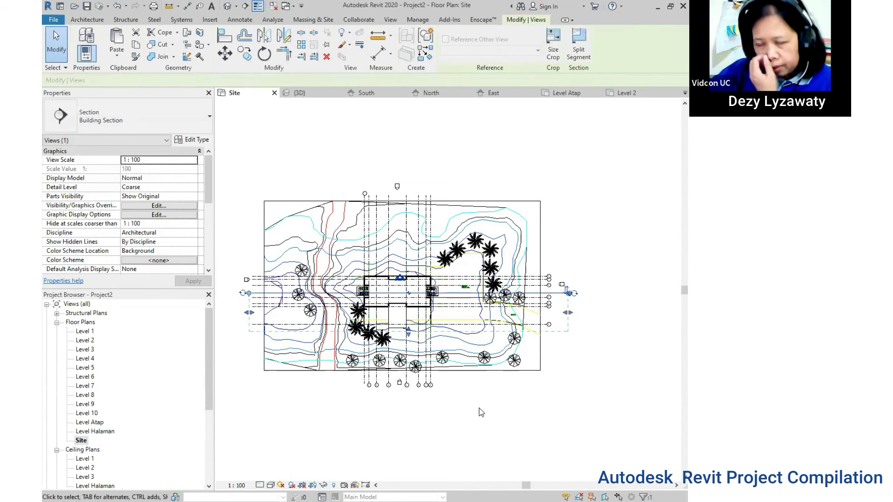
click(479, 408)
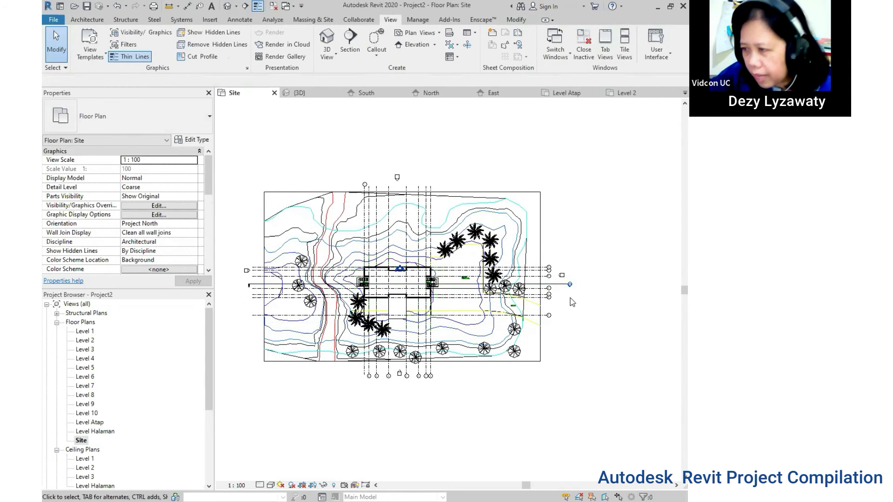
Stretch the section's view depth down past the southern trees.
click(559, 284)
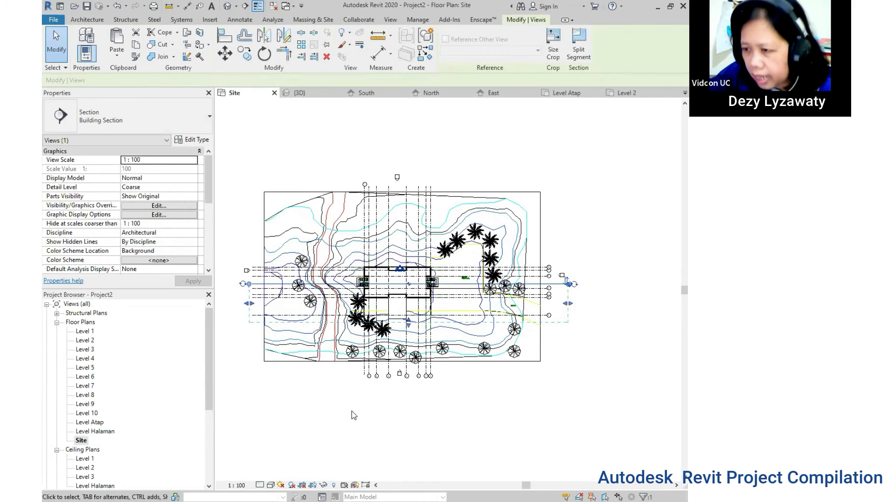
scroll(400, 329, up, 3)
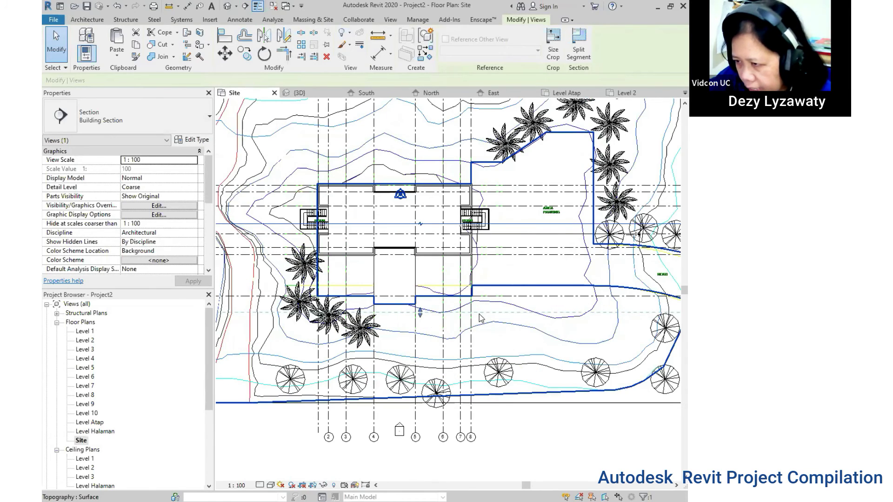
scroll(479, 315, down, 3)
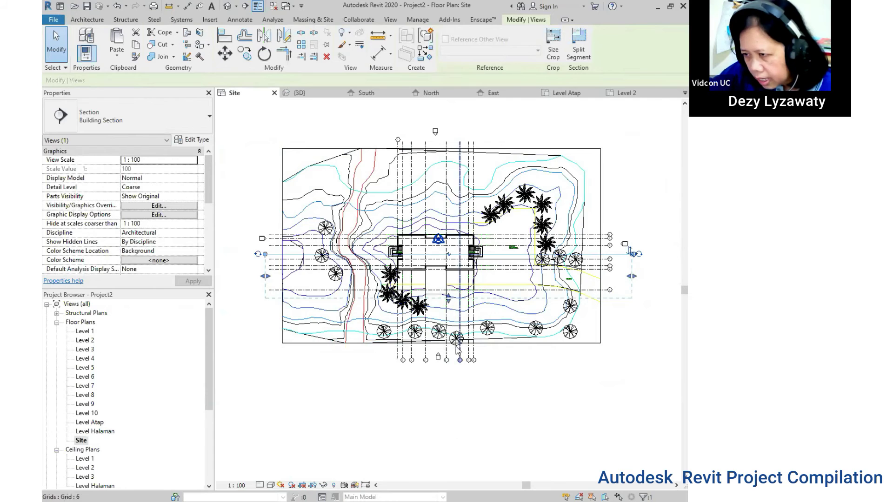
drag(448, 300, 450, 372)
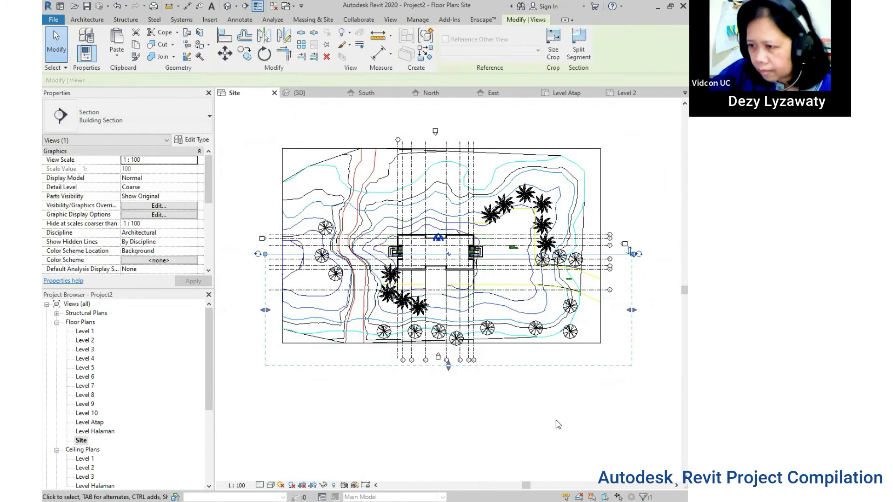
click(437, 411)
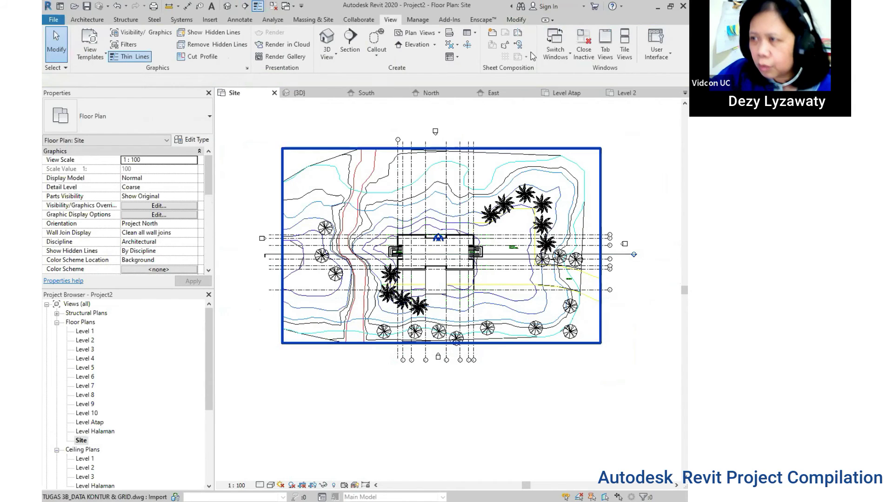
Draw a new building section running north–south through the site.
click(352, 47)
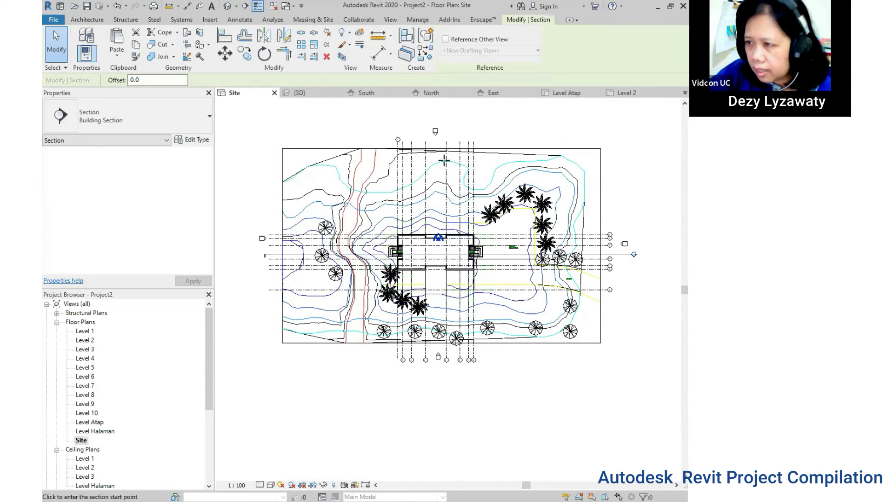
click(437, 117)
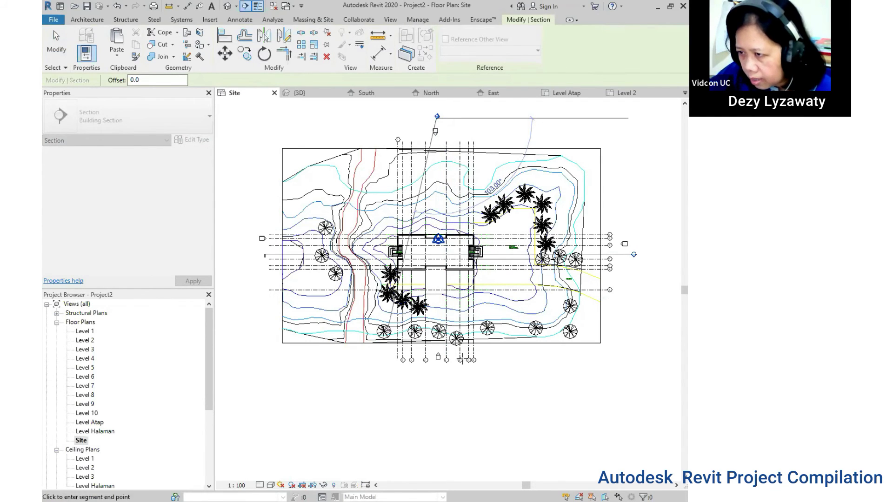
click(435, 367)
key(Escape)
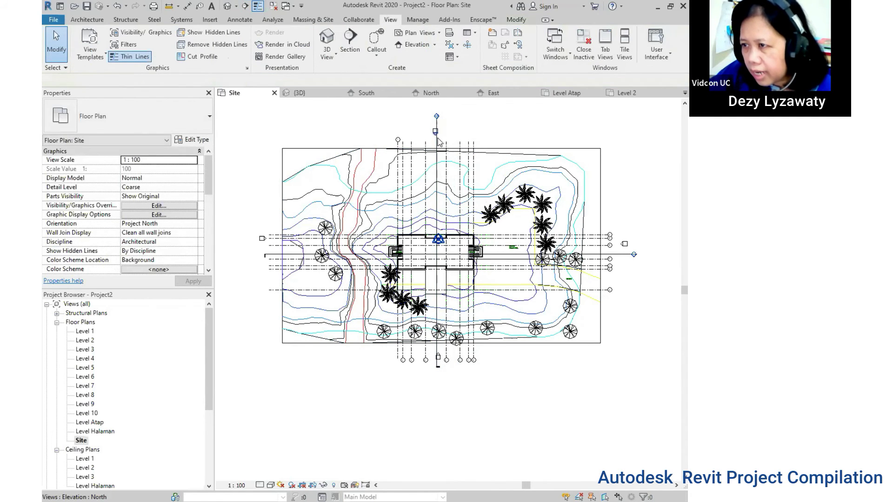
Pull the new section's right width boundary inward and drag its far clip eastward.
click(437, 141)
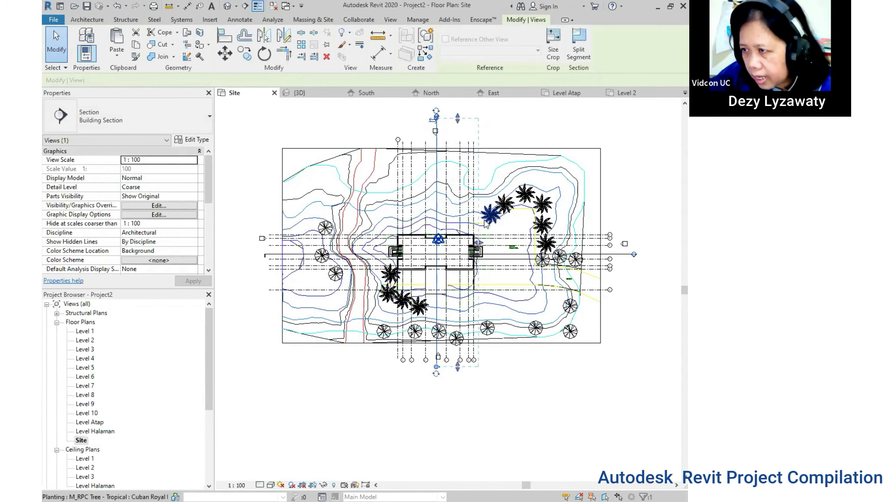
drag(479, 242, 501, 246)
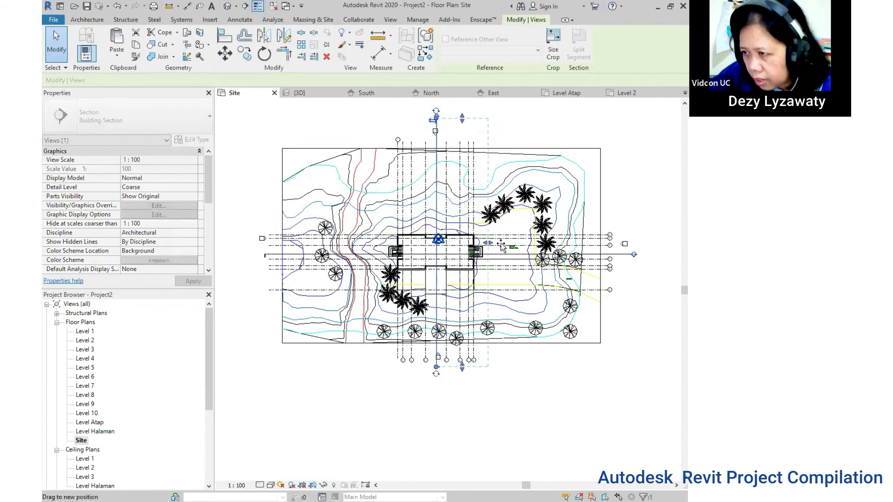
drag(619, 243, 597, 243)
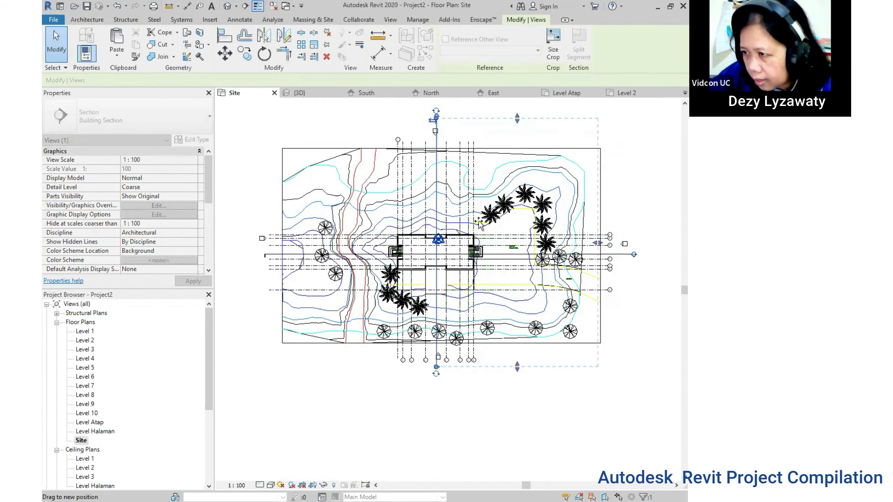
drag(451, 226, 449, 228)
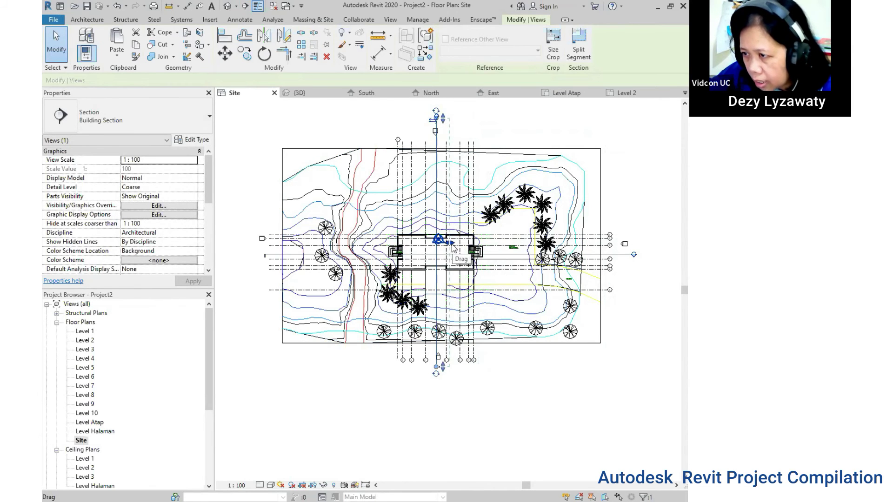
drag(453, 246, 529, 243)
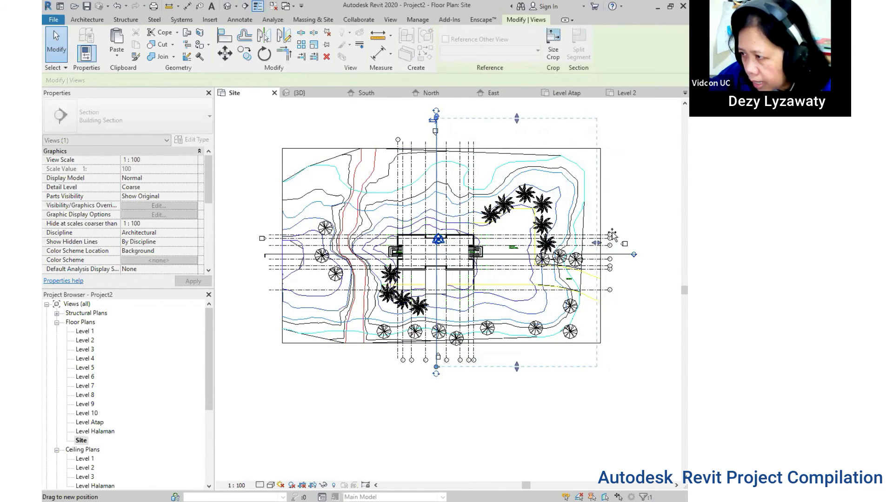
click(303, 396)
scroll(189, 389, down, 1)
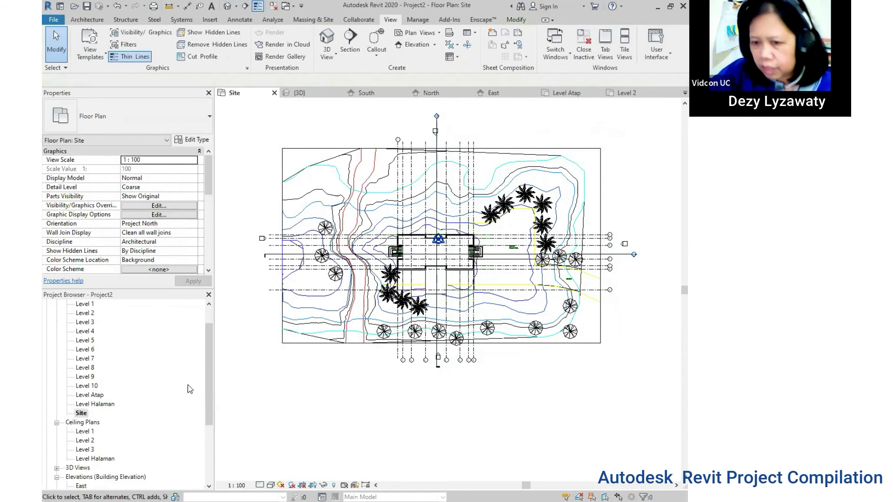
scroll(189, 389, down, 3)
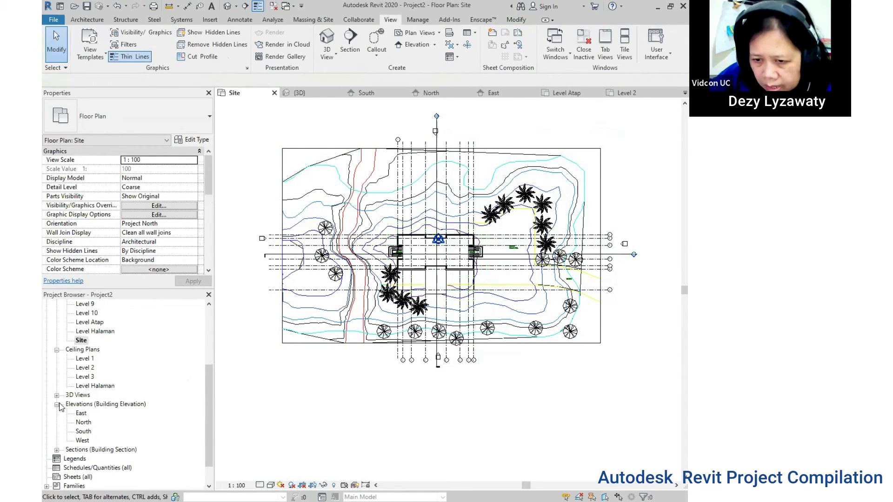
scroll(108, 367, down, 1)
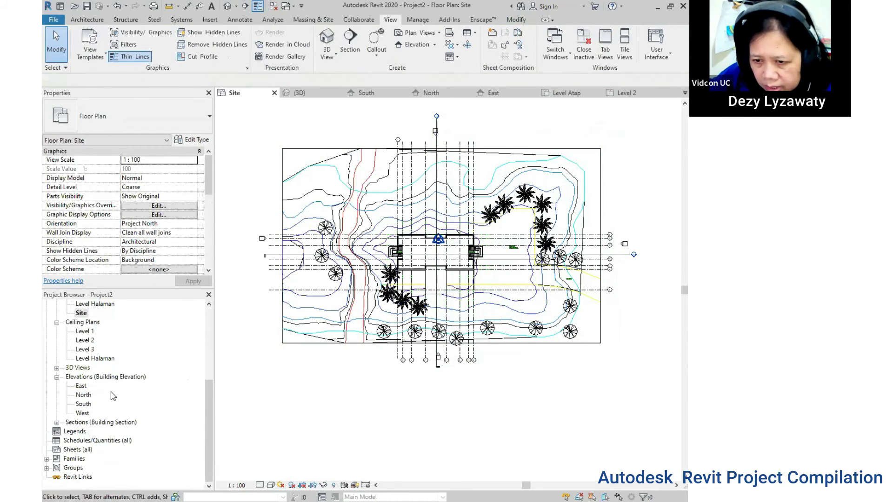
click(57, 422)
Open Section 1 and drag its crop region's top up and bottom down to include terrain.
double_click(89, 431)
scroll(402, 338, down, 1)
middle_drag(354, 253, 303, 167)
click(298, 146)
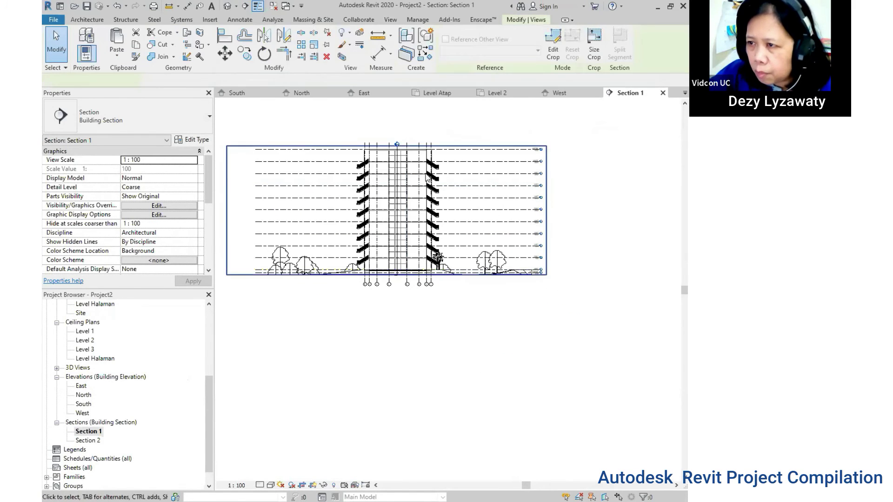
middle_drag(396, 155, 405, 195)
drag(394, 186, 395, 153)
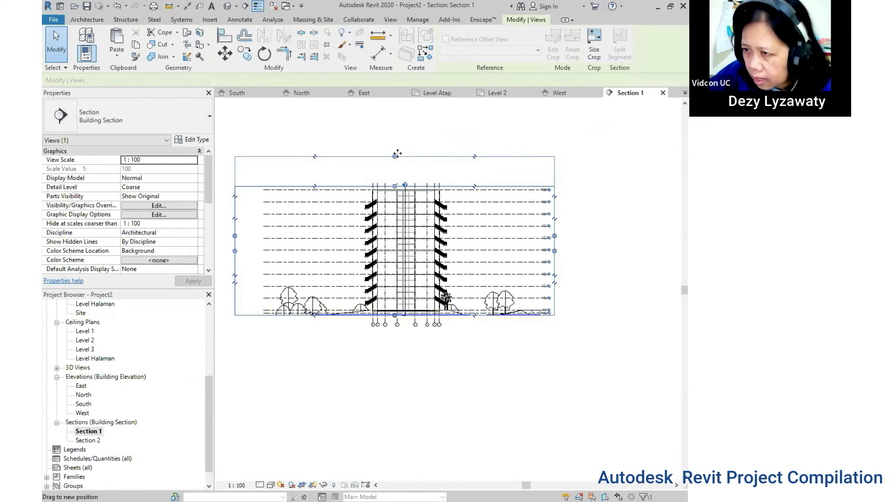
drag(394, 315, 392, 352)
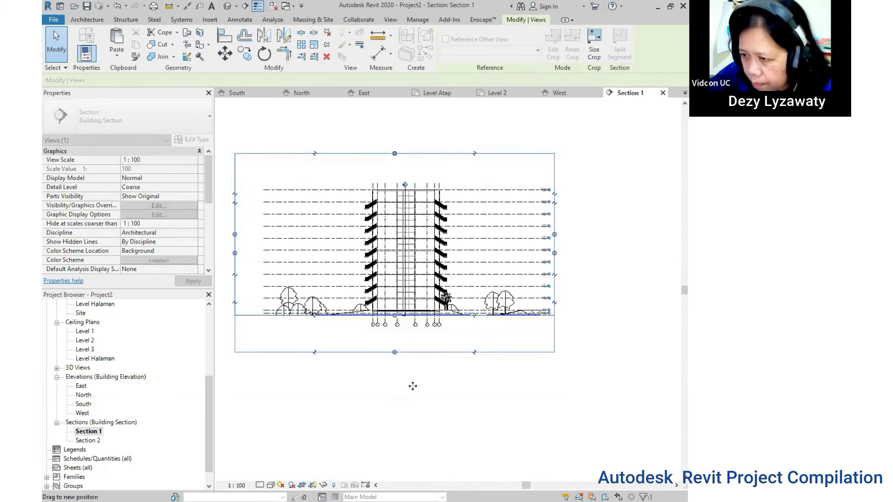
middle_drag(412, 396, 430, 382)
drag(421, 341, 422, 357)
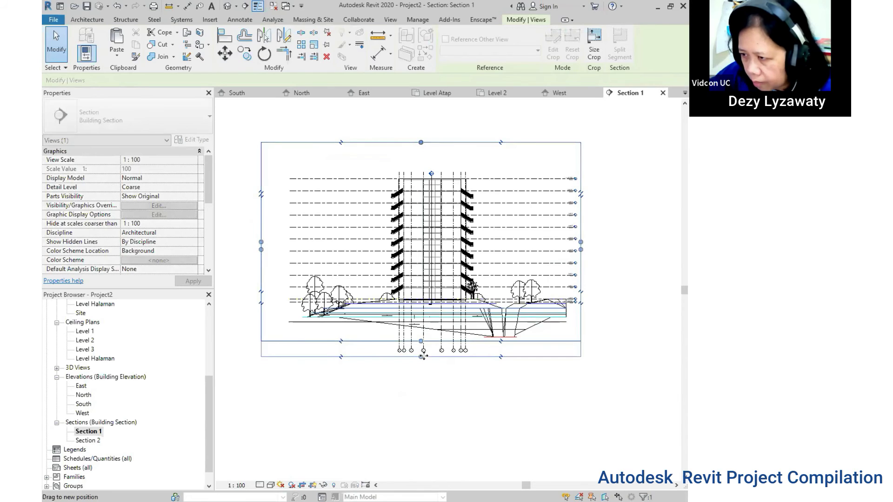
click(559, 416)
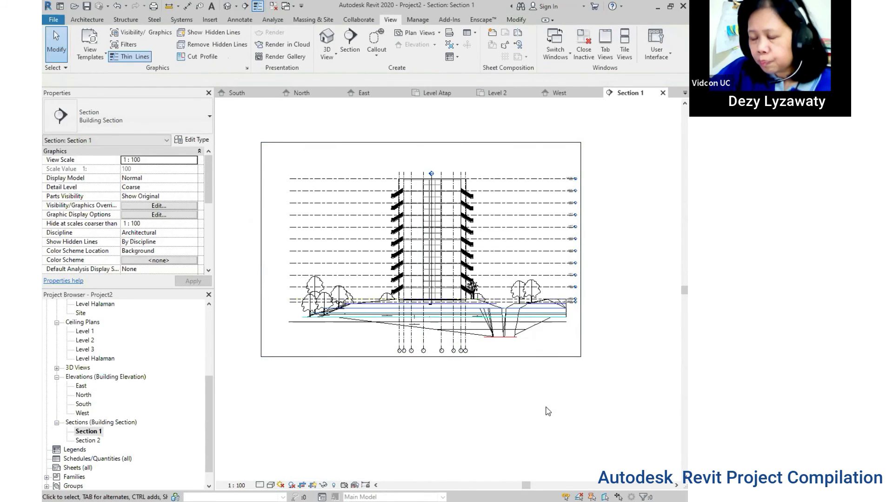
Pan and zoom around Section 1 to review the tower and cut terrain.
scroll(447, 367, up, 1)
scroll(442, 359, up, 1)
mouse_move(442, 359)
middle_down()
mouse_move(484, 384)
mouse_move(484, 349)
mouse_move(426, 369)
mouse_move(475, 342)
mouse_move(498, 371)
middle_up()
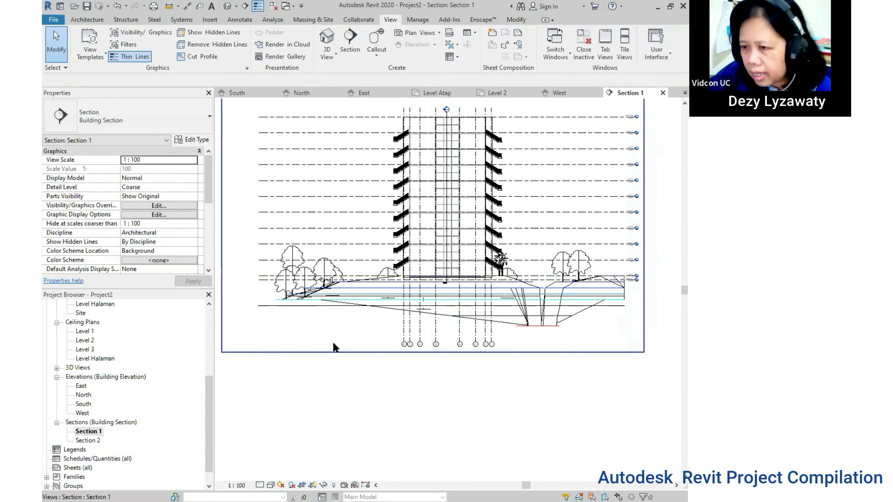
scroll(274, 305, up, 3)
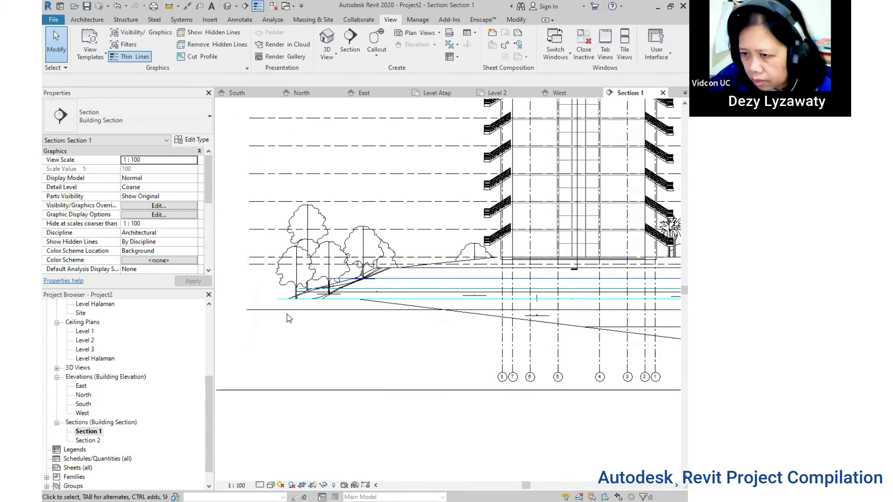
scroll(265, 344, down, 3)
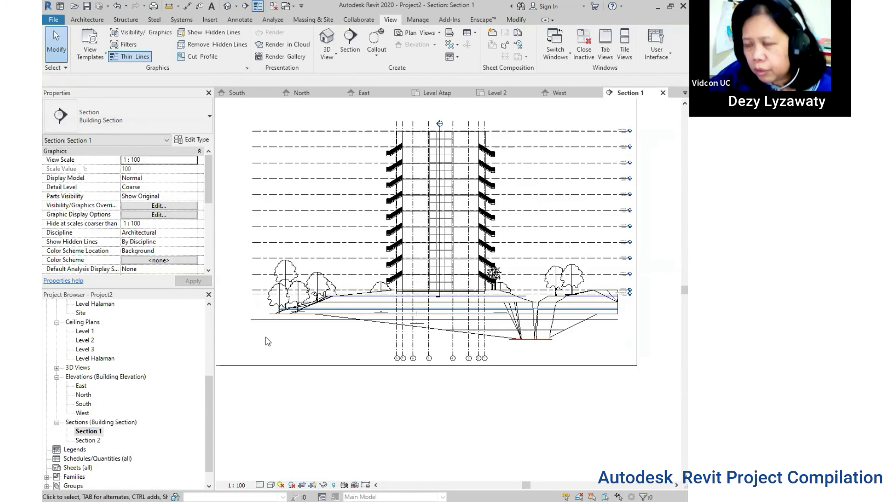
scroll(391, 365, down, 2)
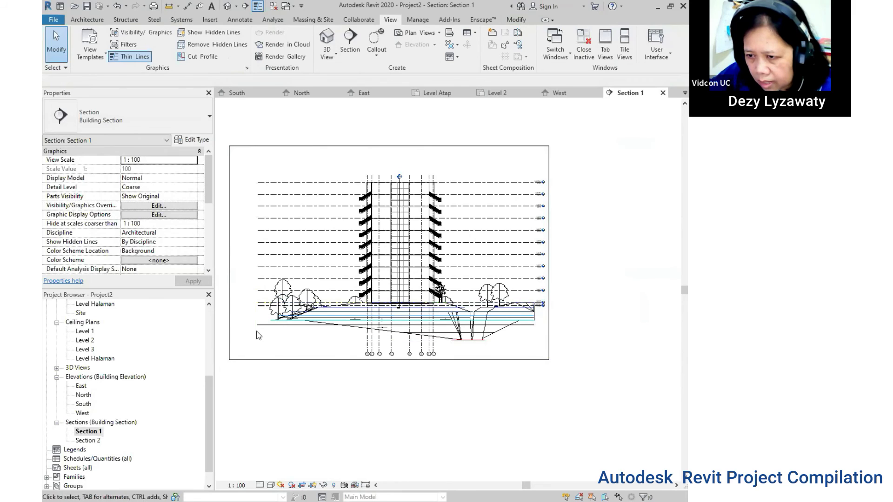
scroll(270, 346, up, 2)
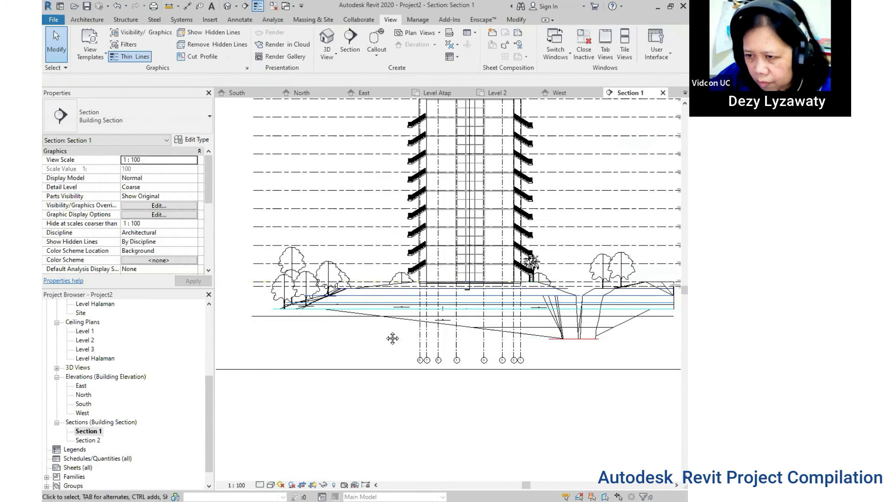
middle_drag(392, 339, 471, 337)
Hide the imported TUGAS 3B_DATA KONTUR & GRID.dwg in the Section 1 view.
click(369, 314)
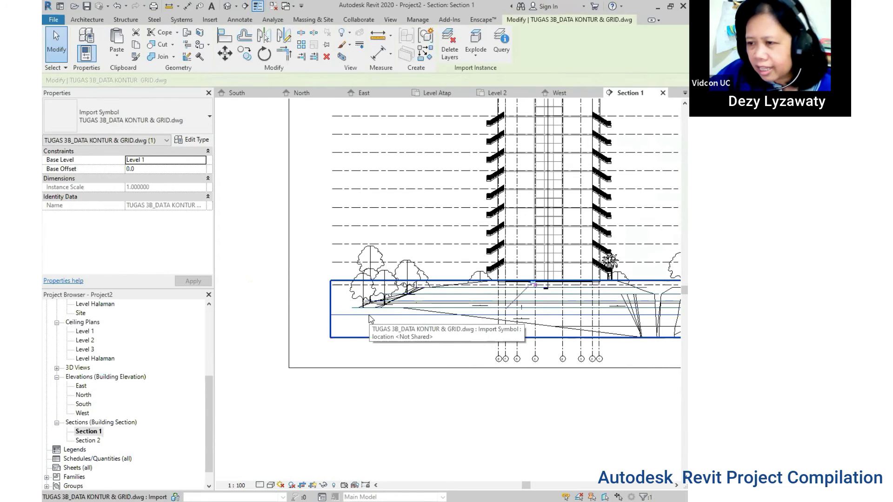
right_click(370, 314)
mouse_move(411, 138)
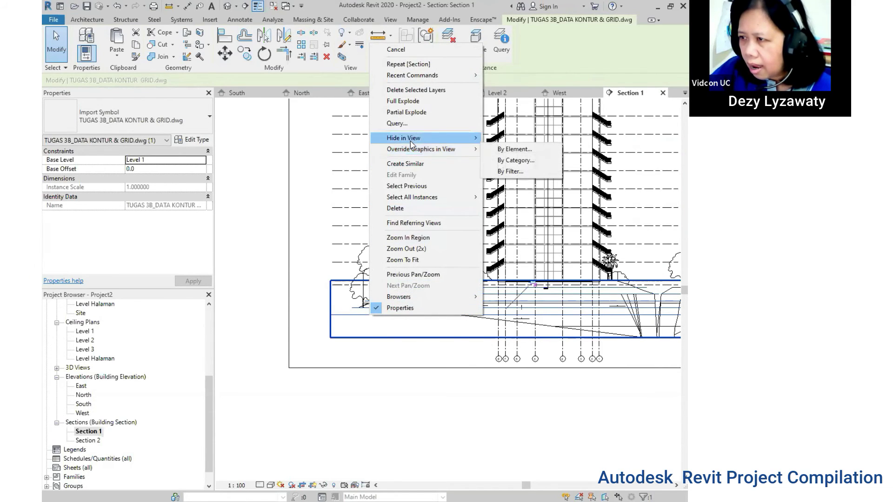
click(510, 138)
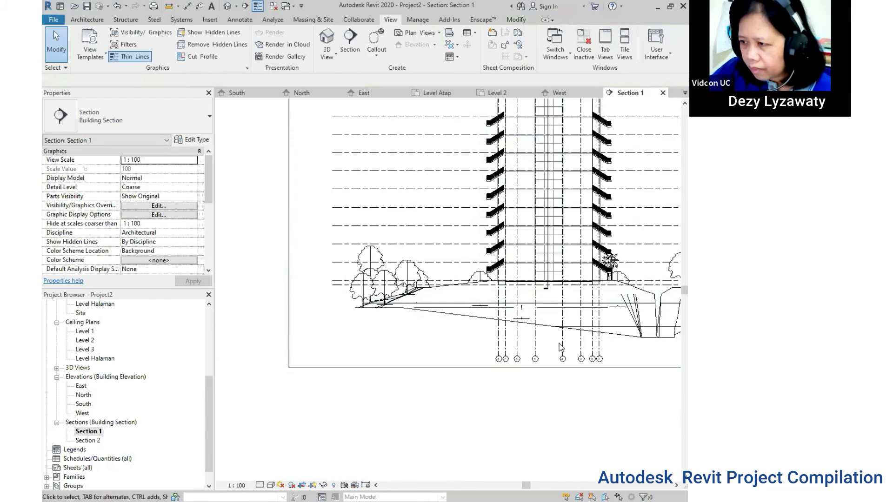
scroll(413, 259, down, 3)
scroll(373, 213, up, 2)
scroll(368, 251, up, 2)
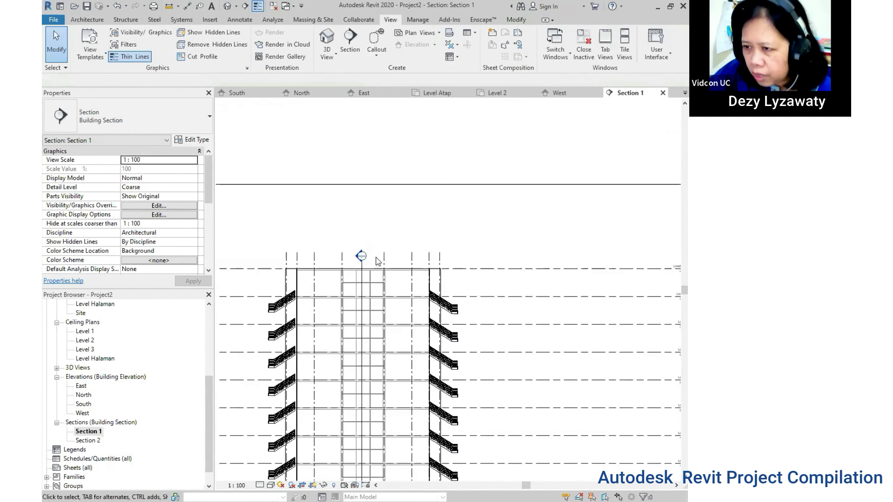
scroll(364, 290, up, 2)
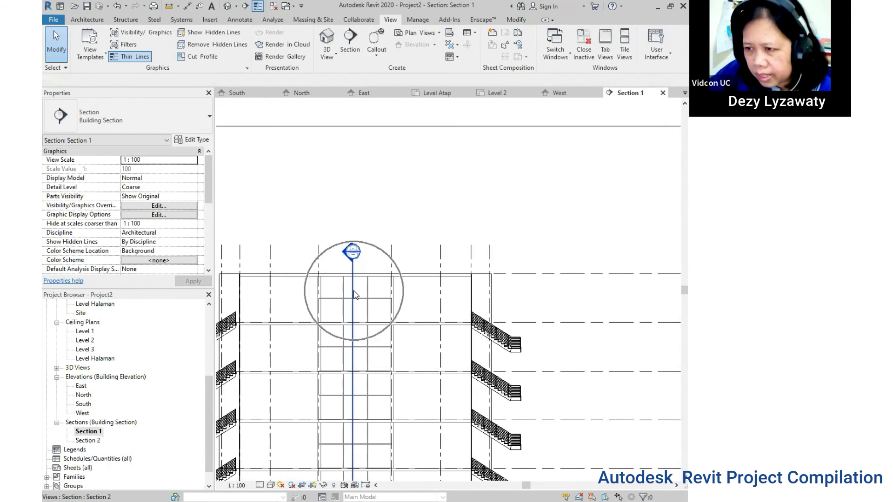
Hide the Section 2 marker line in the Section 1 view.
click(354, 294)
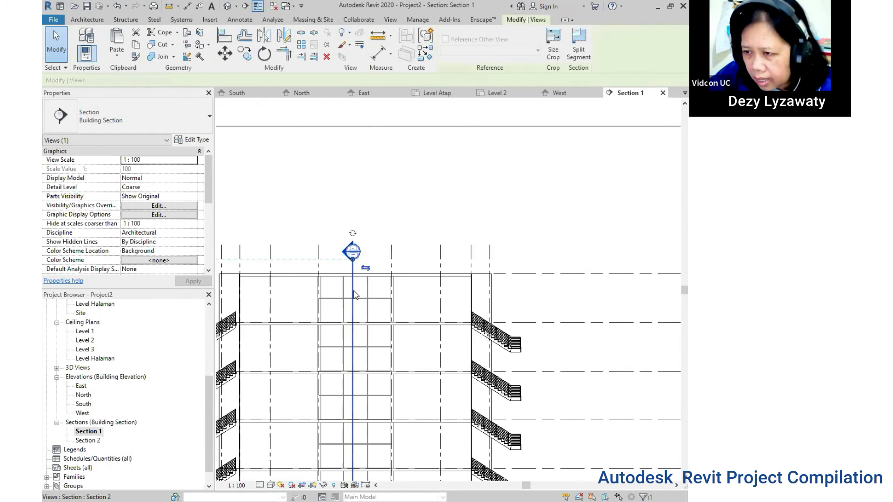
right_click(354, 295)
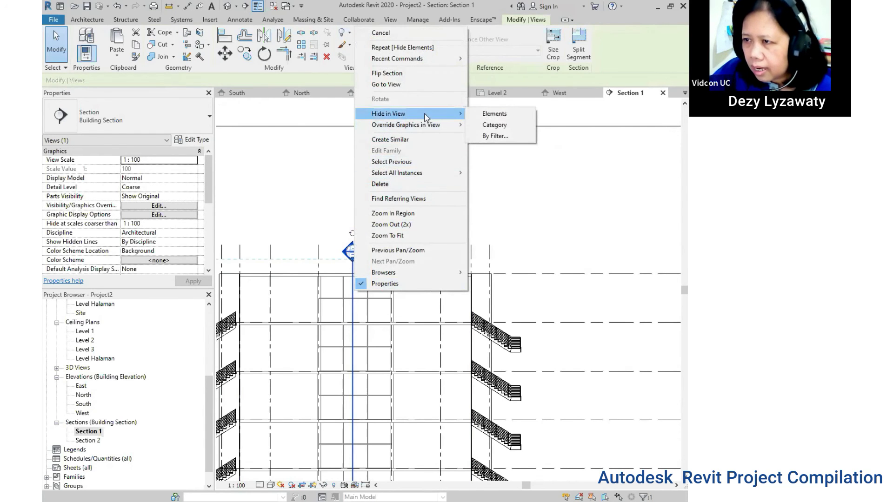
click(490, 114)
scroll(490, 186, down, 3)
mouse_move(484, 456)
middle_down()
mouse_move(483, 340)
mouse_move(467, 359)
middle_up()
scroll(492, 363, down, 2)
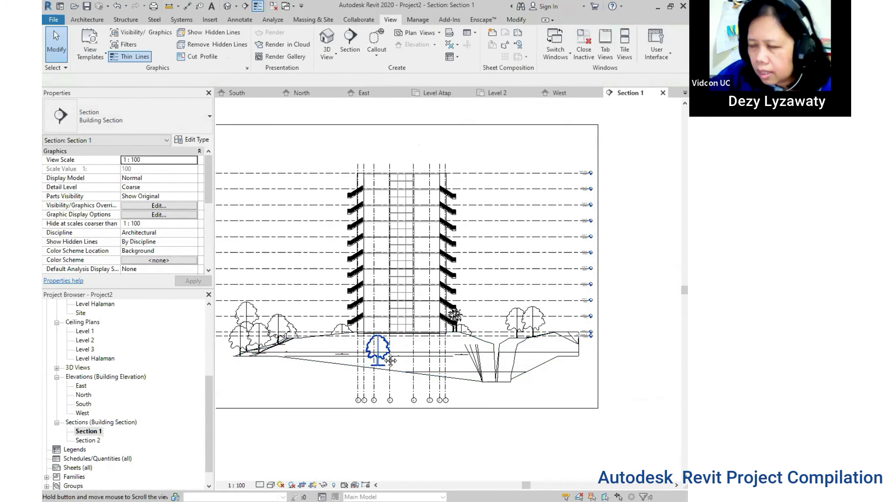
middle_drag(378, 415, 353, 402)
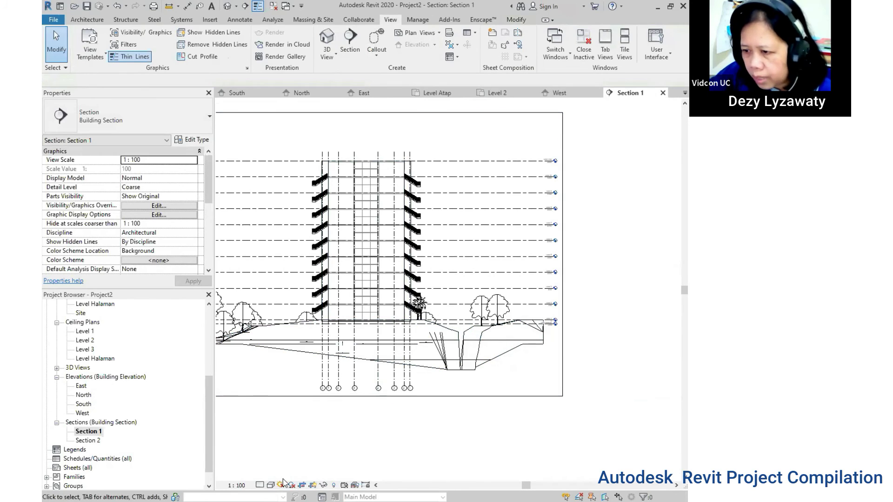
middle_drag(378, 379, 432, 387)
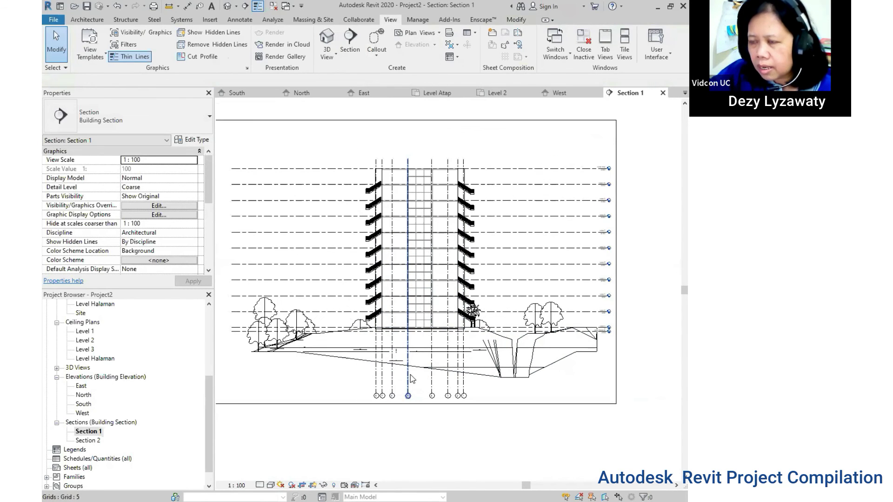
scroll(409, 378, down, 1)
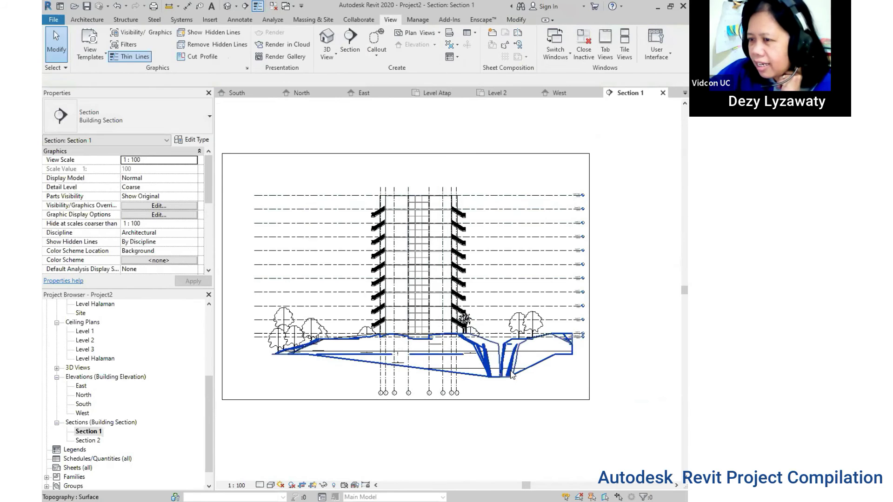
scroll(437, 333, up, 2)
scroll(460, 358, down, 1)
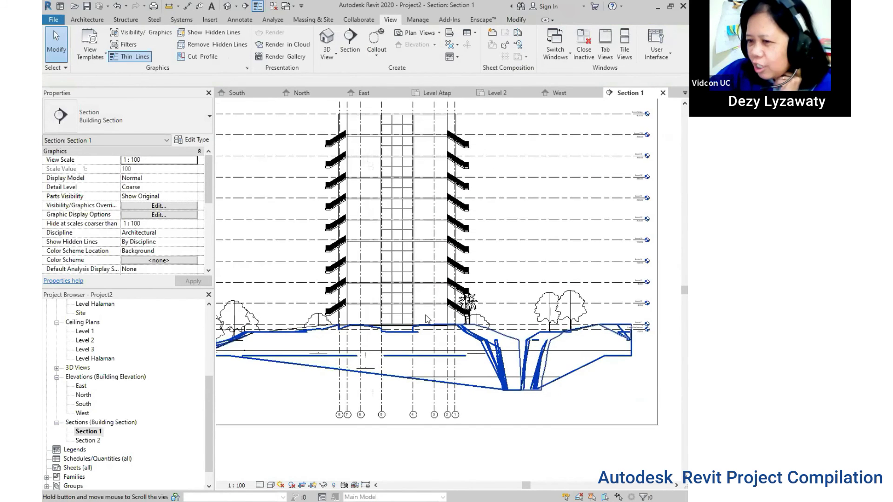
scroll(354, 428, down, 2)
Set Section 1's visual style to Shaded.
click(271, 486)
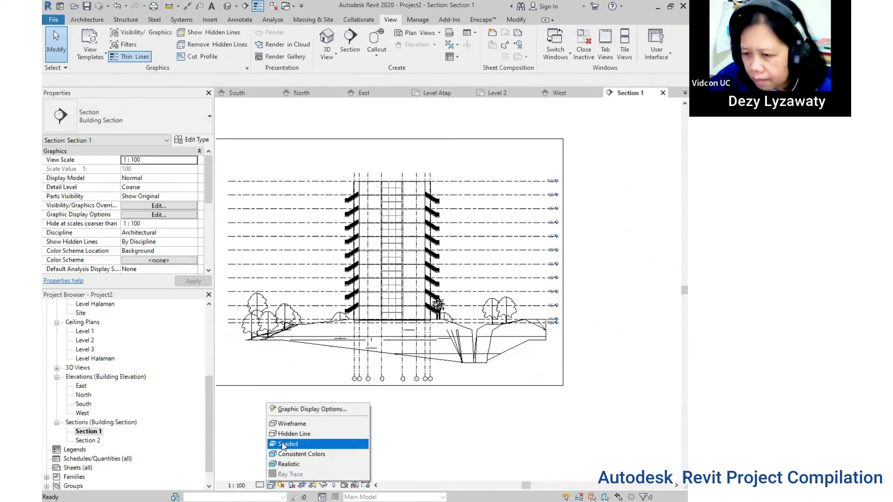
click(284, 437)
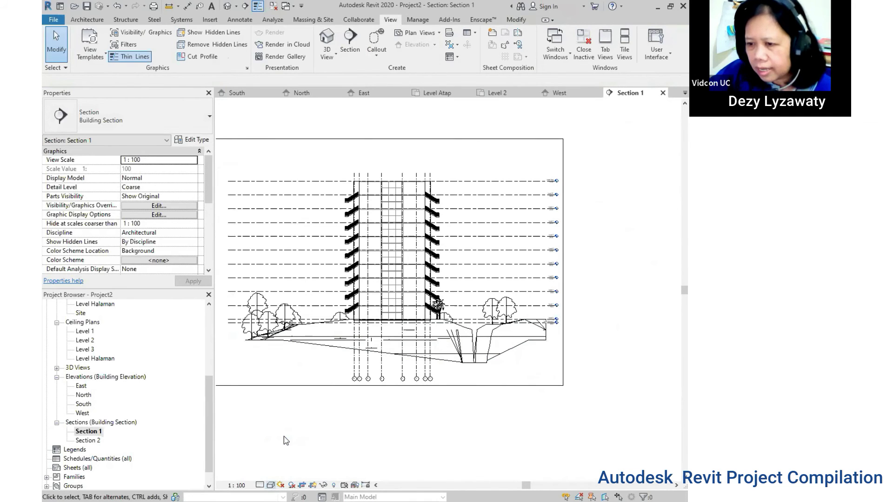
click(272, 485)
click(290, 444)
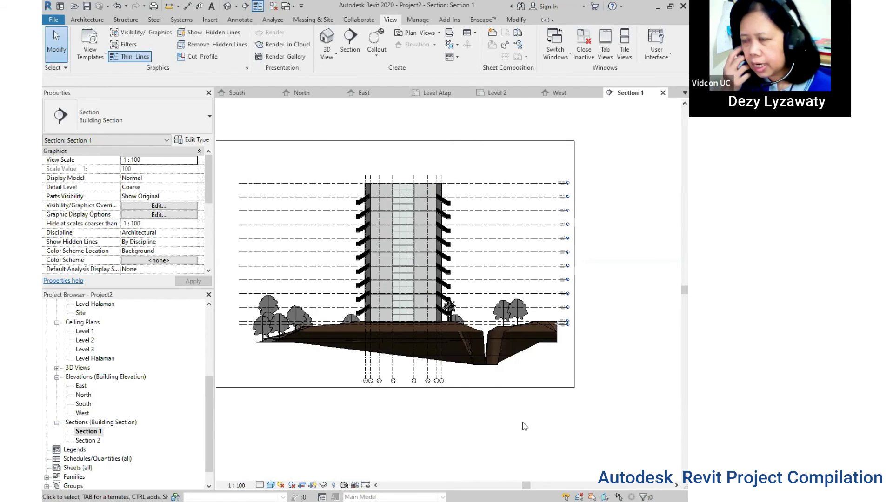
Open the South elevation and set its visual style to Shaded.
double_click(83, 404)
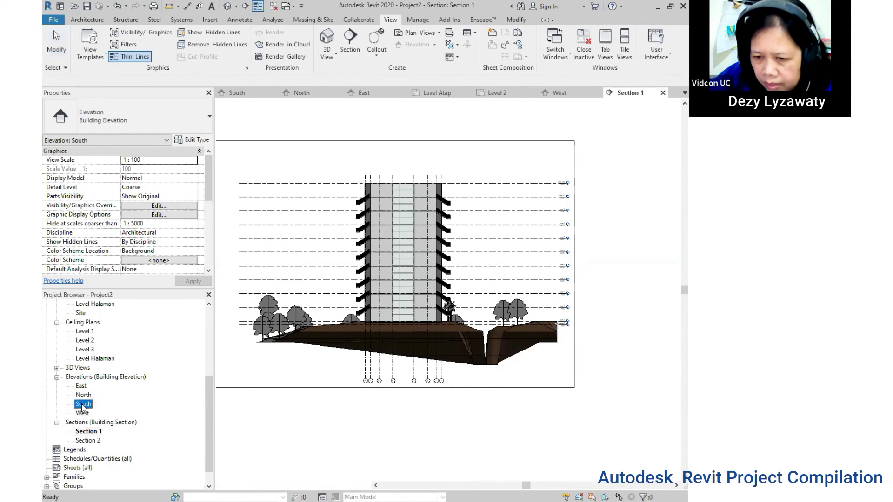
click(270, 485)
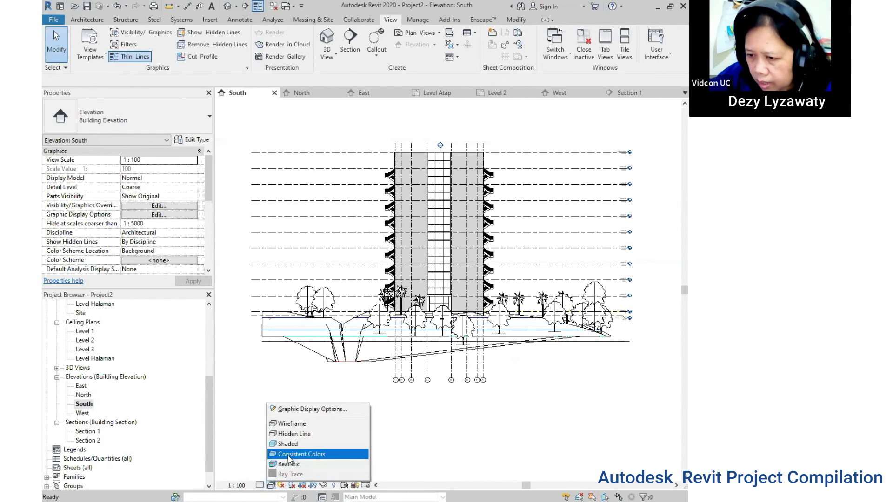
click(291, 444)
middle_drag(520, 410, 494, 414)
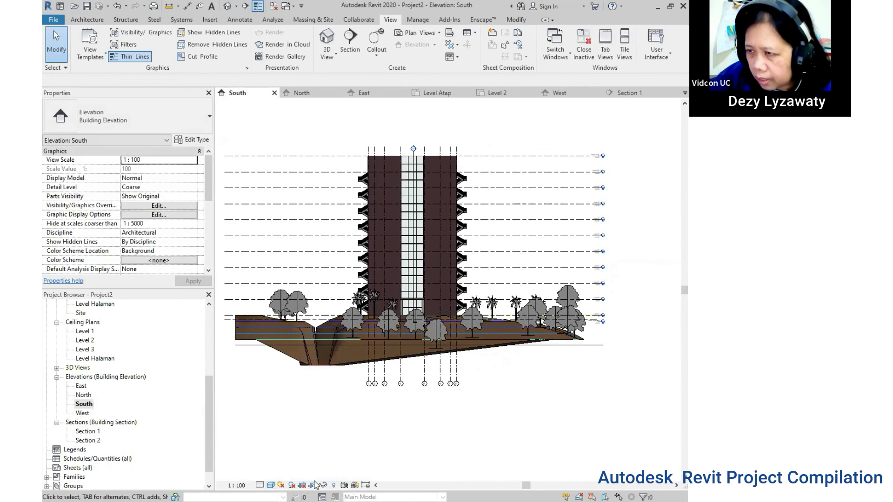
click(269, 485)
click(283, 460)
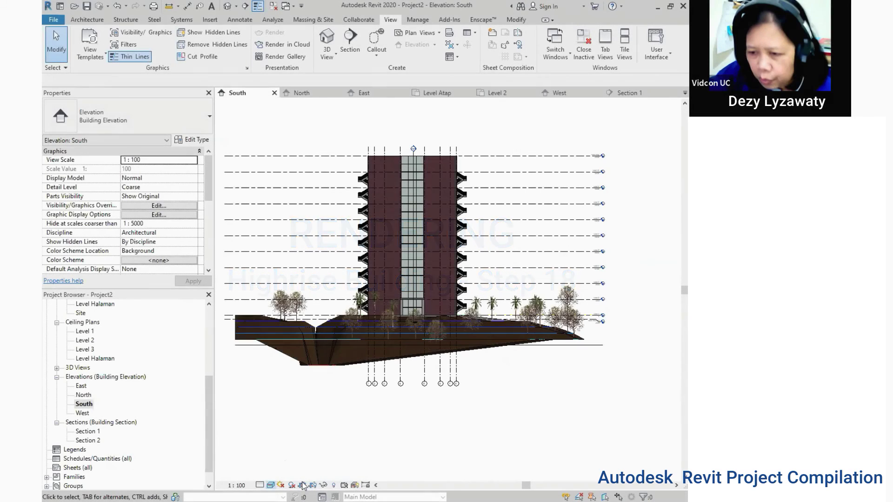
click(270, 485)
click(289, 455)
Return to the Site floor plan.
scroll(75, 352, up, 1)
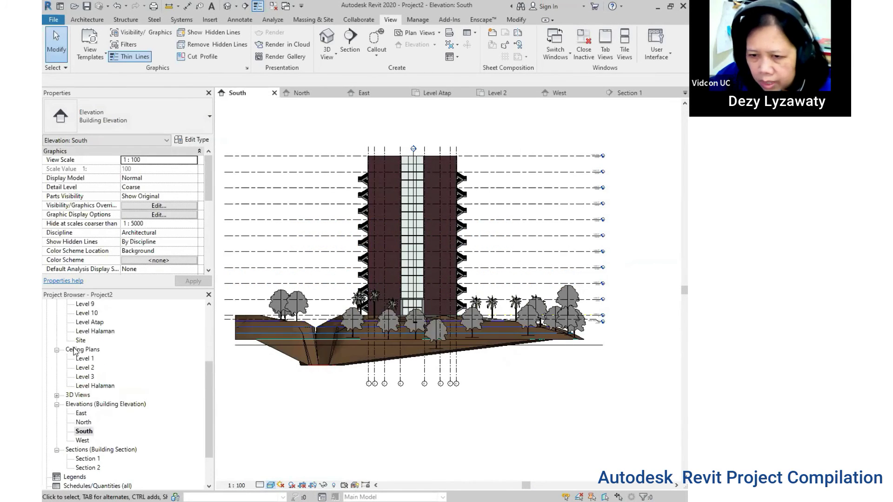
scroll(96, 369, up, 1)
double_click(82, 359)
scroll(437, 274, down, 4)
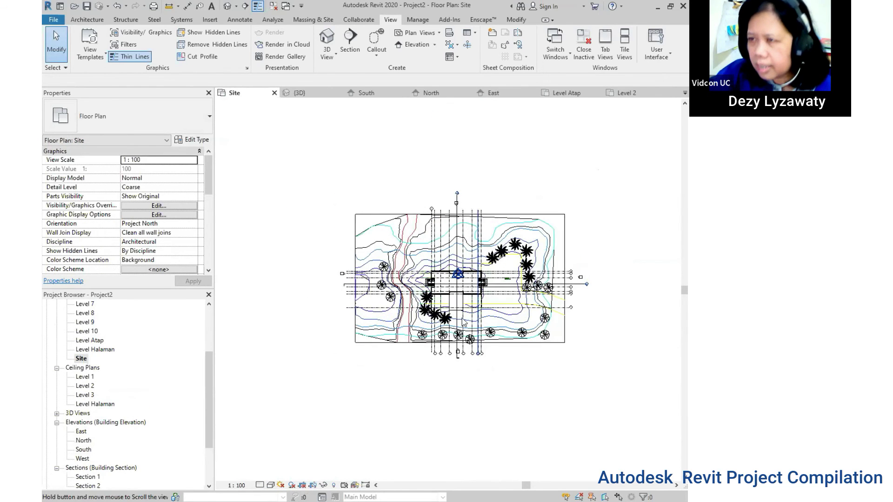
Place a perspective camera at the site's lower right aimed at the tower, creating 3D View 1.
click(336, 55)
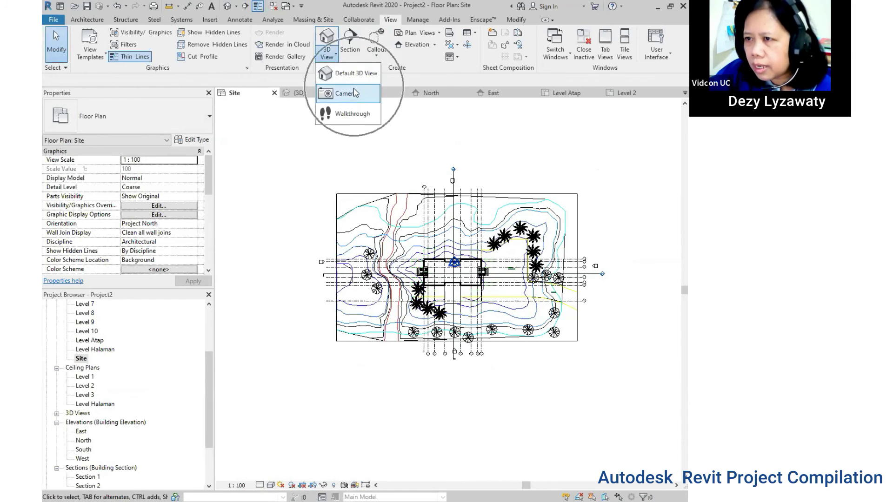
click(355, 94)
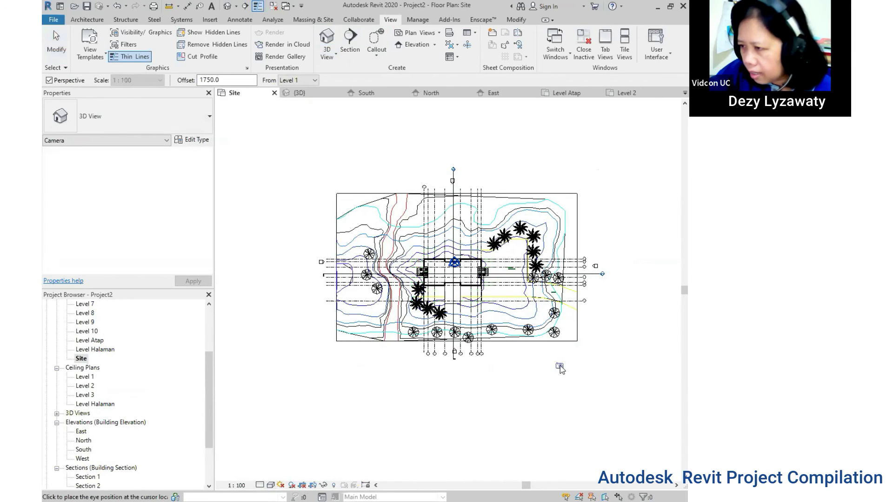
click(589, 365)
click(411, 219)
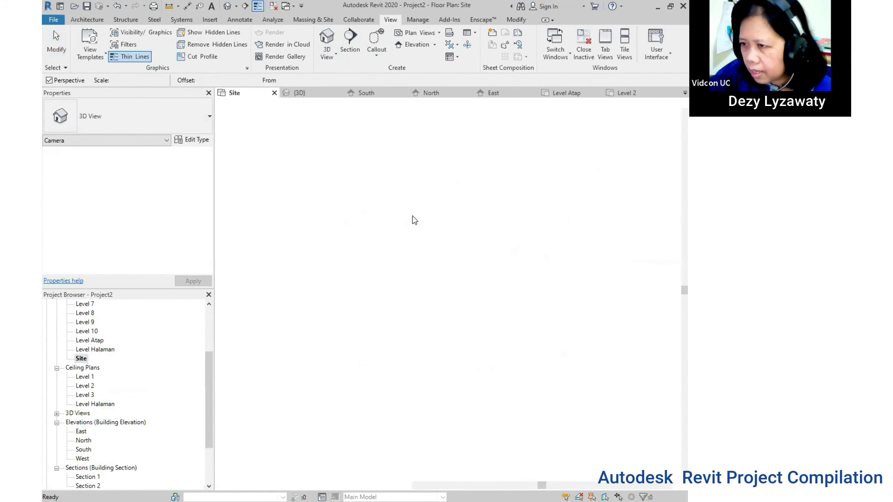
Reshape 3D View 1's crop frame into a taller, narrower portrait around the tower.
drag(427, 198, 424, 150)
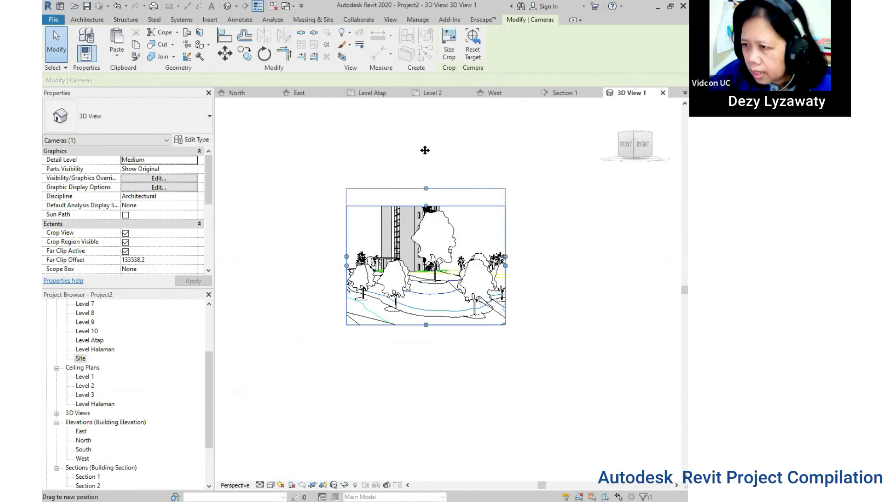
drag(389, 207, 389, 193)
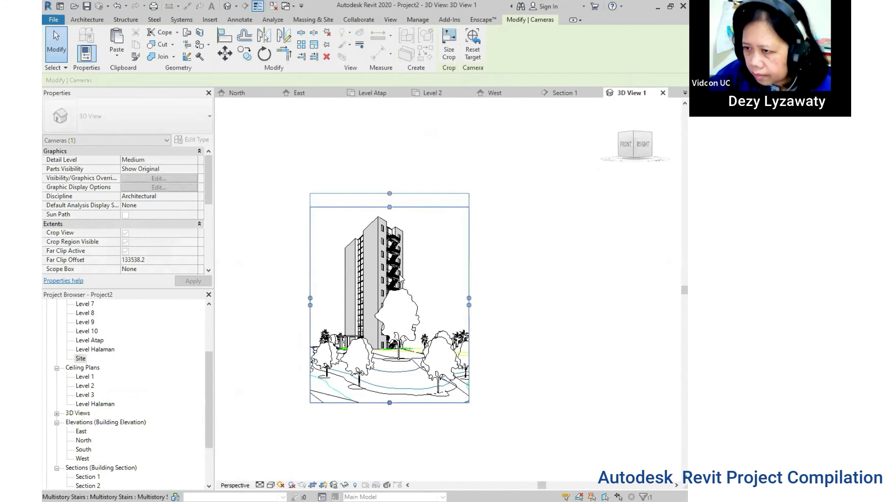
drag(468, 298, 456, 298)
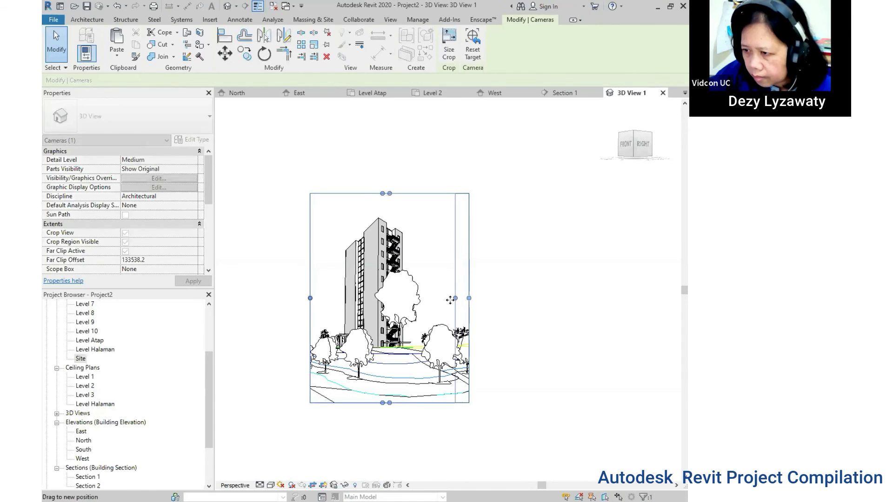
drag(310, 298, 318, 299)
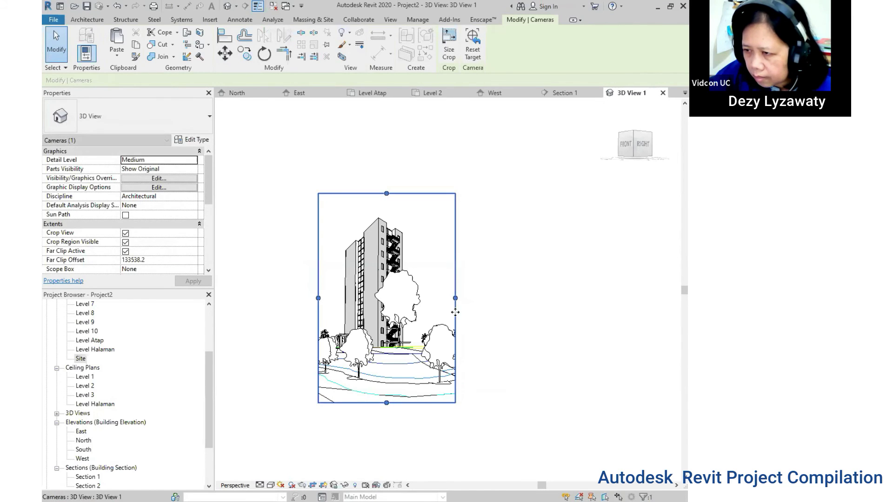
click(552, 331)
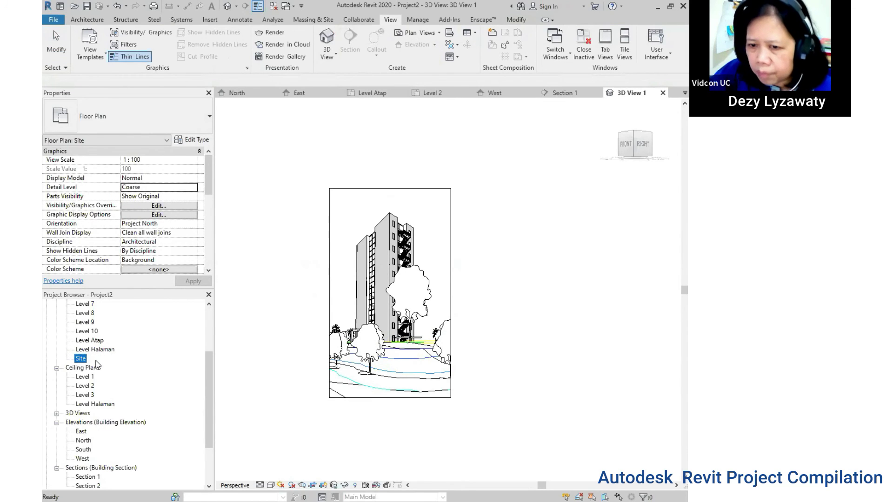
scroll(93, 379, up, 2)
scroll(91, 387, up, 1)
From the Site plan, place a second camera aimed at the tower, creating 3D View 2.
double_click(84, 415)
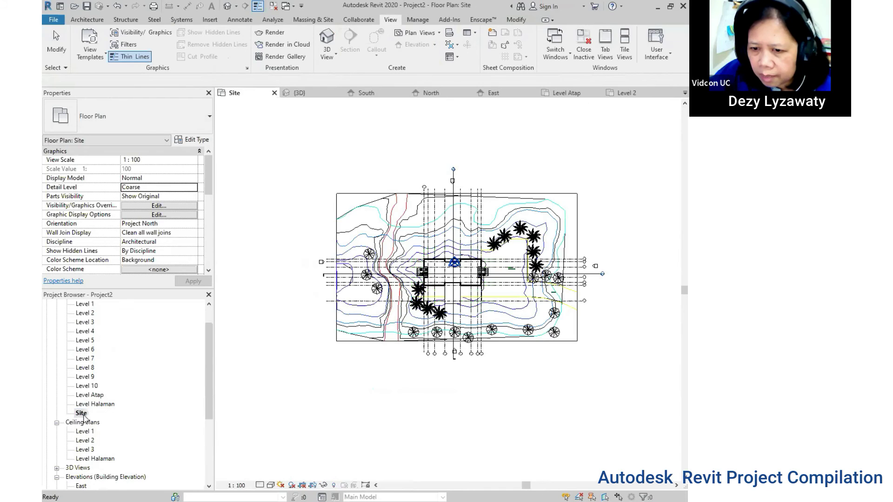
click(334, 56)
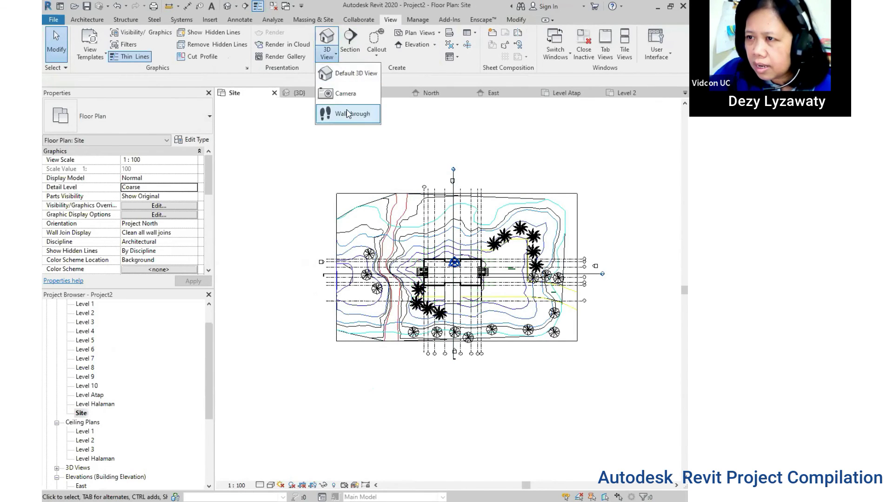
click(347, 97)
click(309, 410)
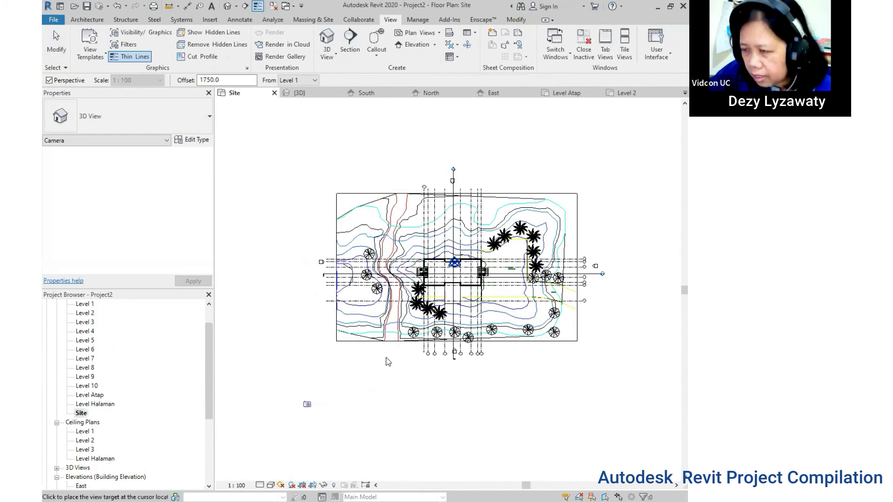
click(467, 273)
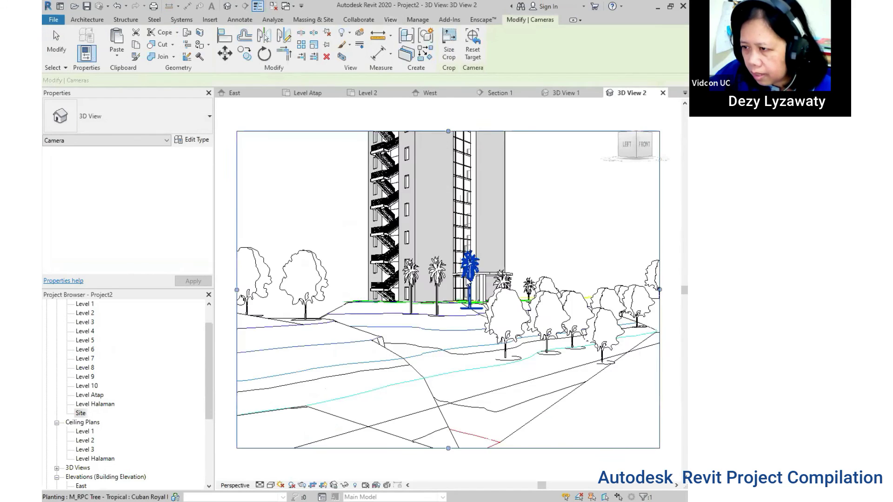
Orbit 3D View 2 to an aerial angle and narrow its crop frame to portrait.
scroll(466, 273, down, 3)
mouse_move(467, 279)
shift+middle_down()
mouse_move(479, 368)
mouse_move(478, 354)
shift+middle_up()
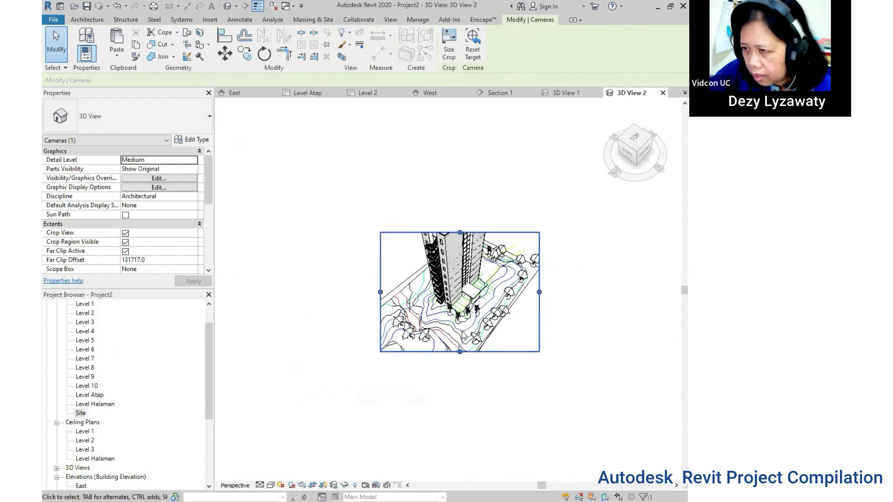
scroll(496, 245, up, 2)
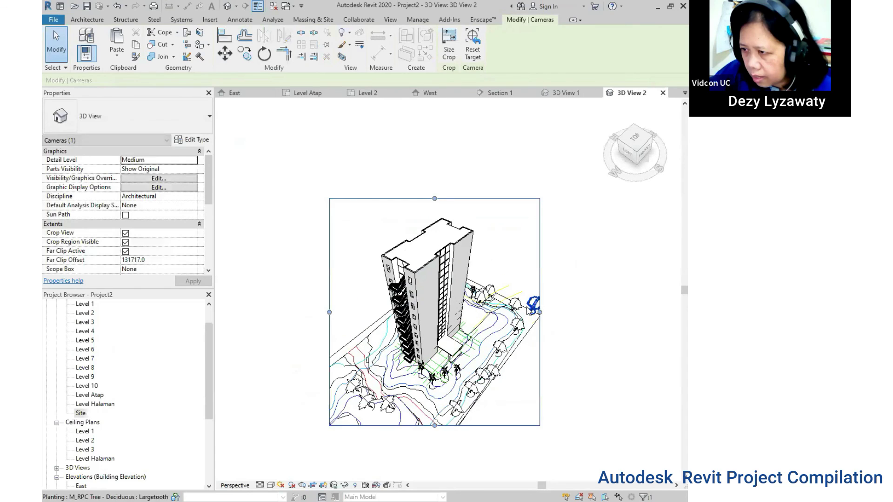
drag(542, 311, 514, 312)
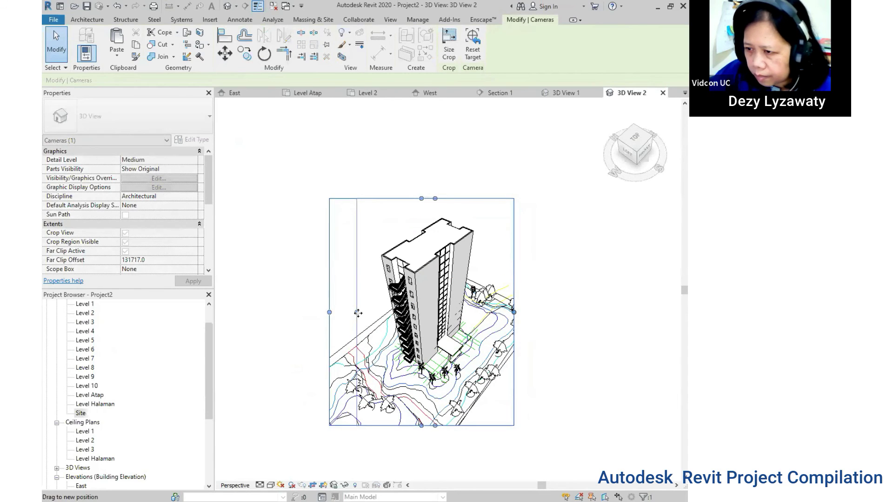
drag(329, 313, 357, 312)
drag(434, 425, 434, 414)
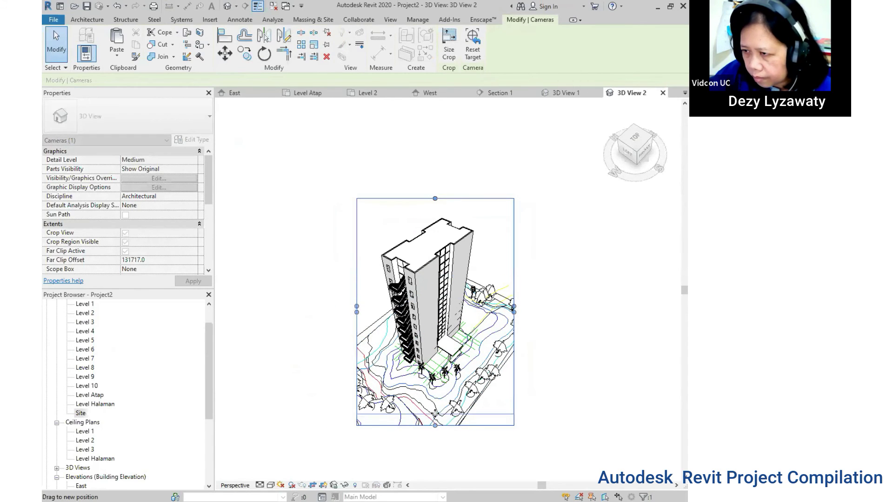
click(591, 376)
Pan the aerial perspective to frame the tower, leaving the visual style unchanged.
middle_drag(576, 358, 543, 305)
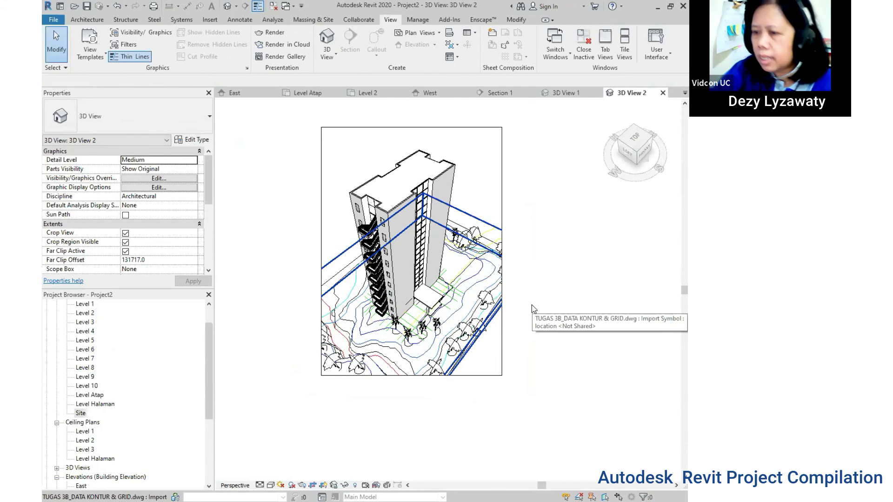
middle_drag(451, 372, 432, 382)
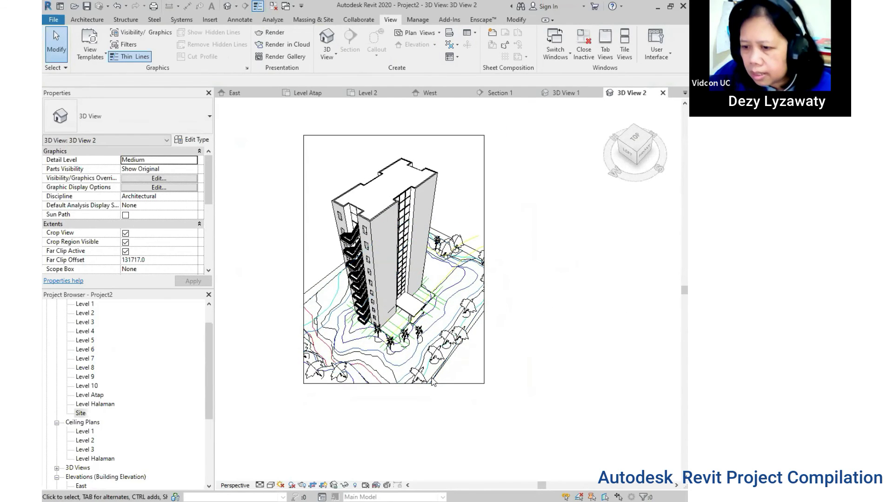
click(271, 486)
click(513, 376)
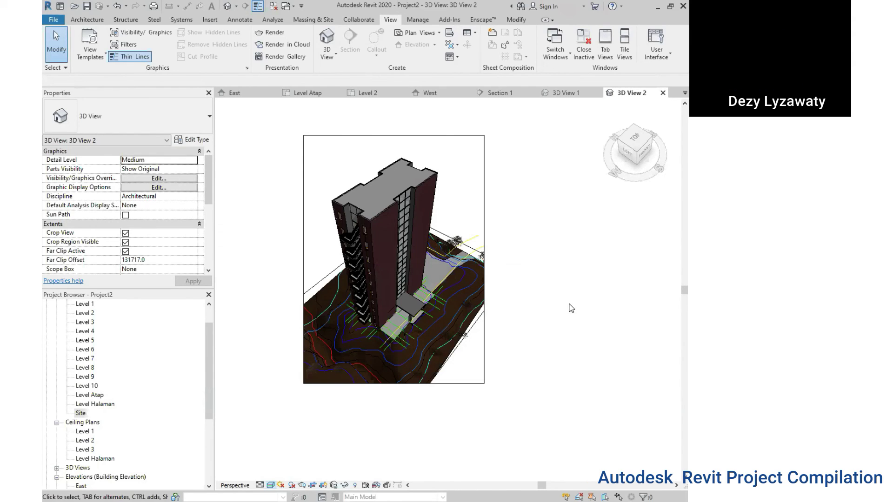
Select the contoured toposurface in 3D View 2, then deselect it.
click(341, 354)
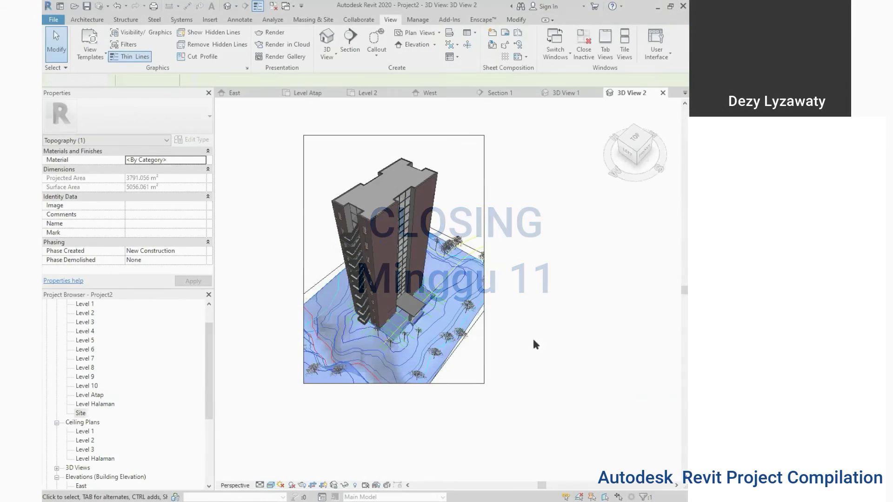
click(533, 344)
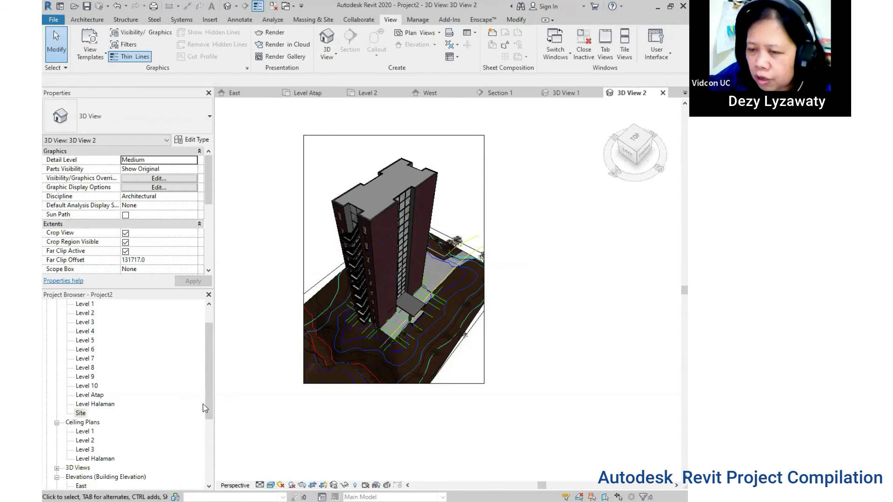
drag(213, 400, 213, 384)
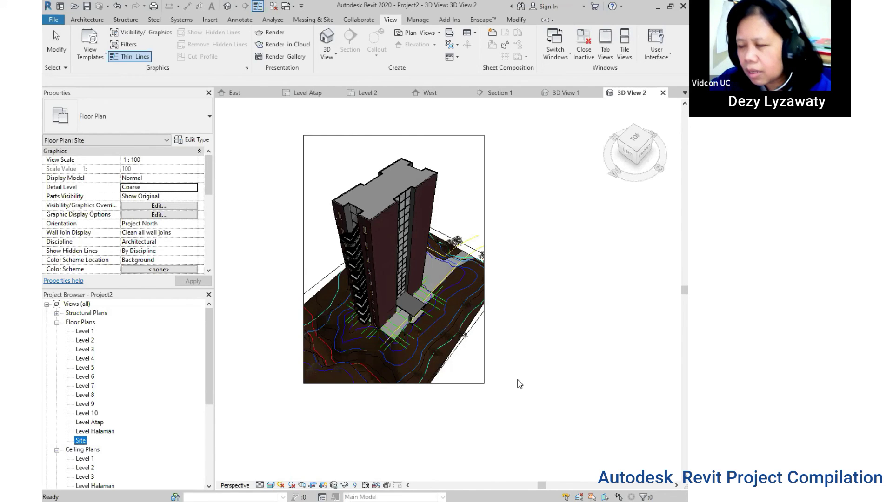
scroll(132, 347, down, 1)
scroll(131, 437, down, 2)
scroll(130, 437, down, 1)
Look through the North, West and South elevations, ending centred on South.
double_click(83, 431)
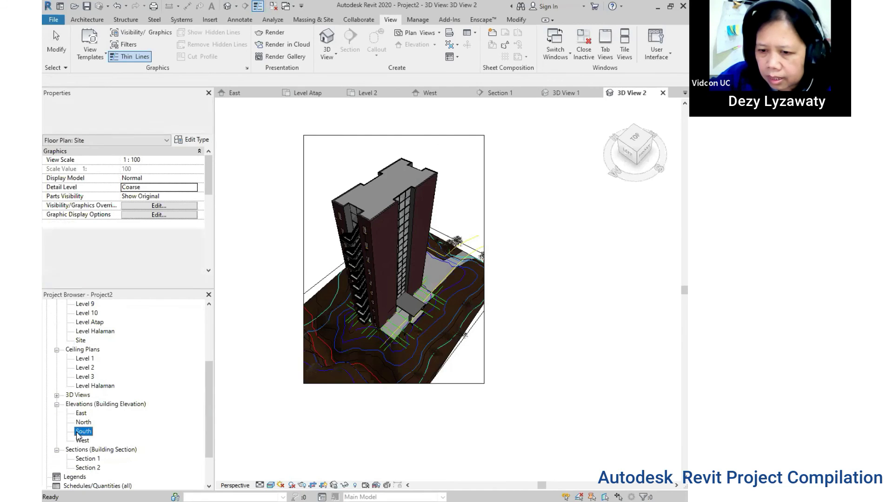
click(86, 423)
double_click(86, 422)
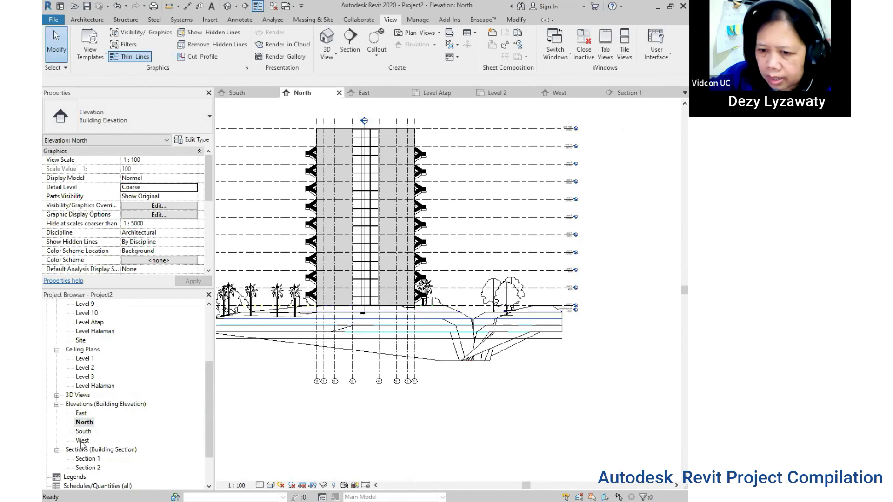
double_click(82, 440)
double_click(84, 431)
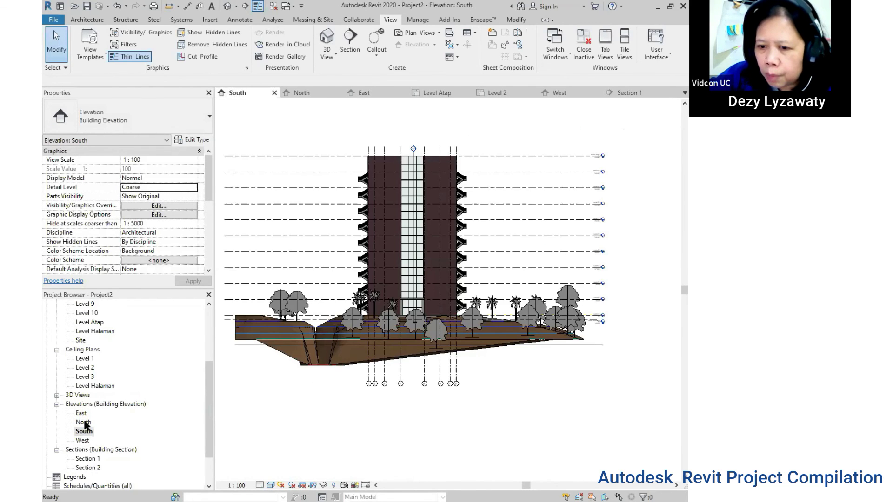
mouse_move(471, 365)
middle_down()
mouse_move(512, 382)
mouse_move(467, 377)
middle_up()
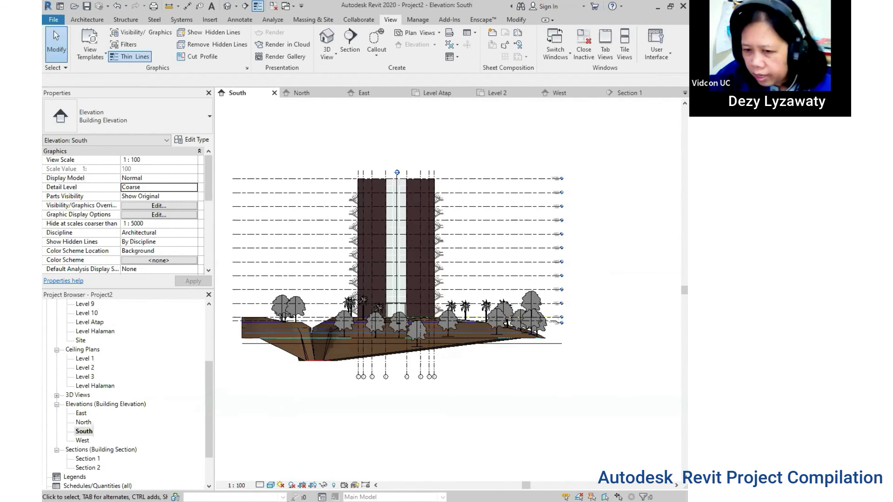
Set the South elevation's view scale to 1:200.
click(239, 486)
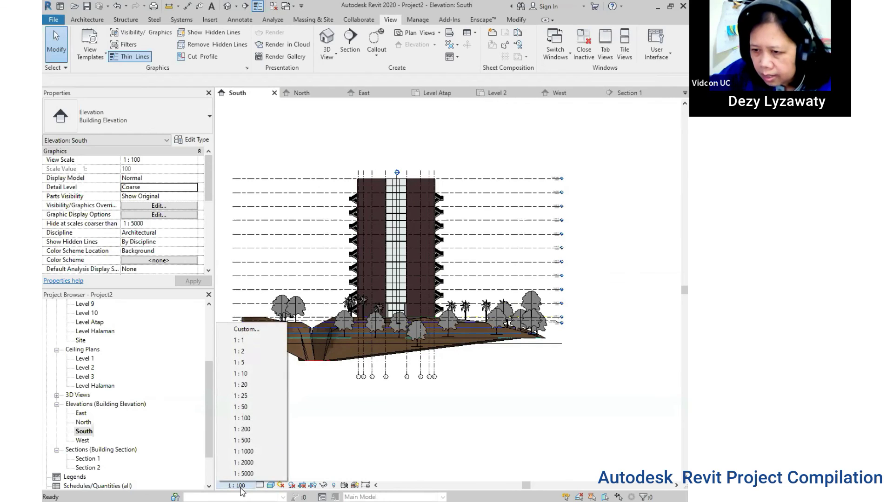
click(249, 420)
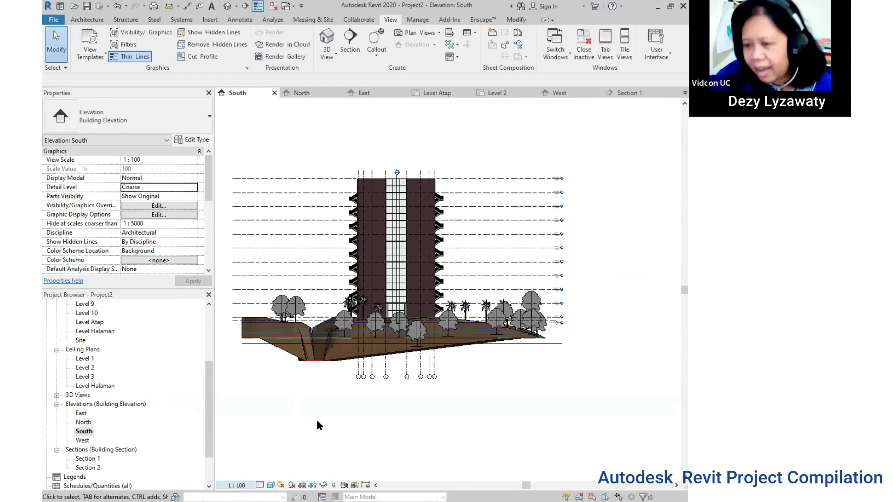
click(240, 486)
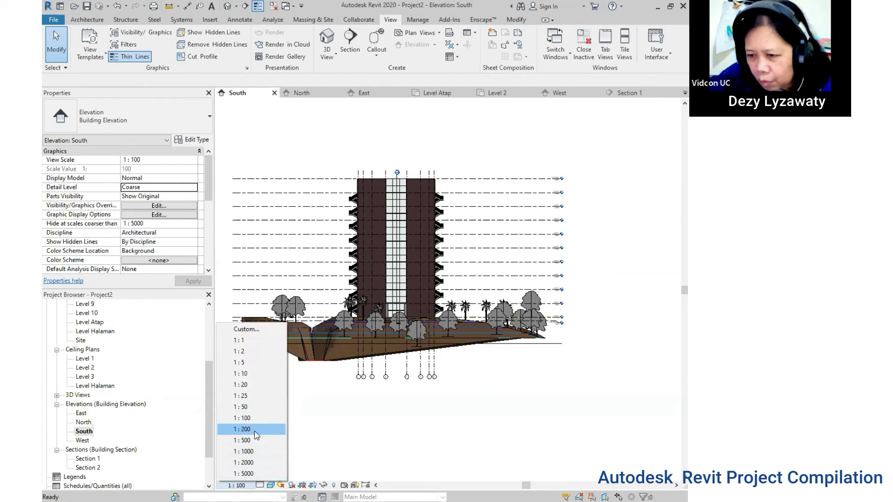
click(255, 430)
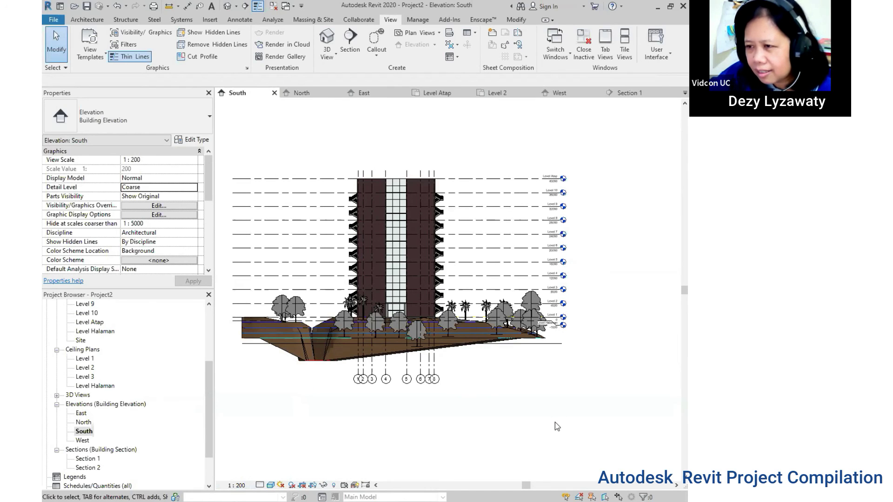
Expand 3D Views and open the default {3D} view.
click(83, 395)
double_click(82, 396)
double_click(82, 423)
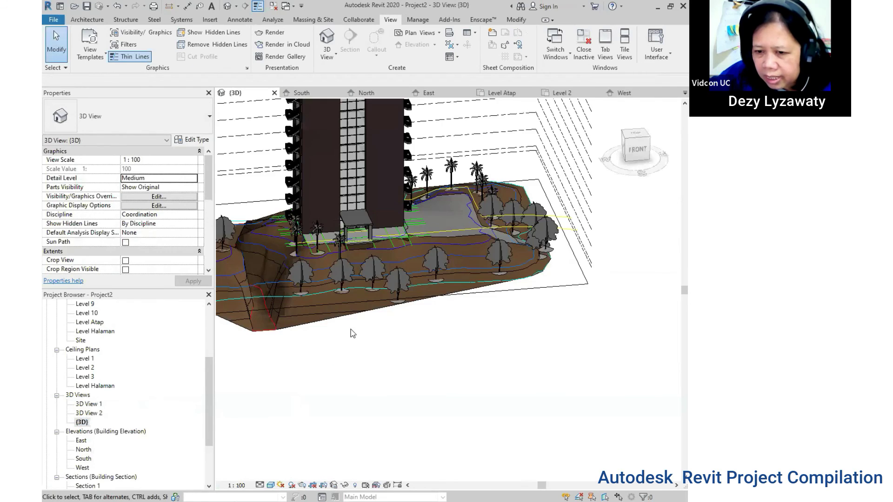
Orbit the default {3D} view around the whole site, then open 3D View 1.
scroll(443, 368, down, 5)
shift+middle_drag(391, 362, 516, 362)
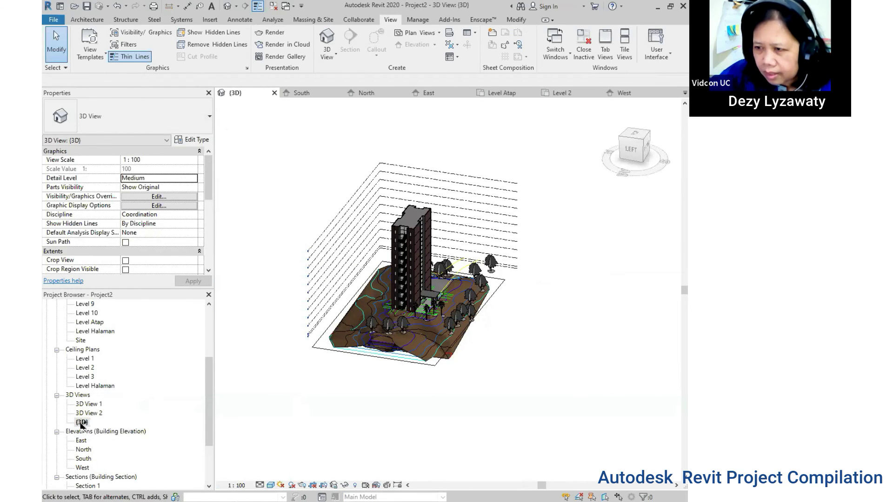
shift+middle_drag(418, 302, 445, 304)
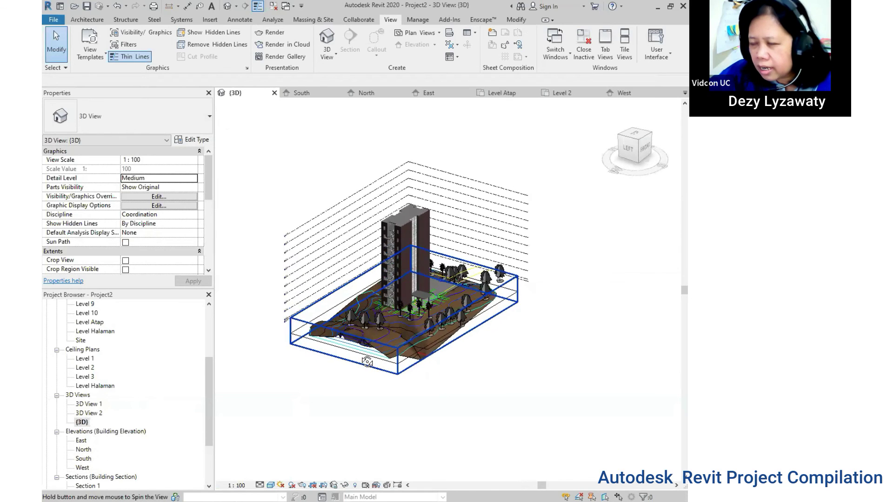
scroll(442, 302, up, 2)
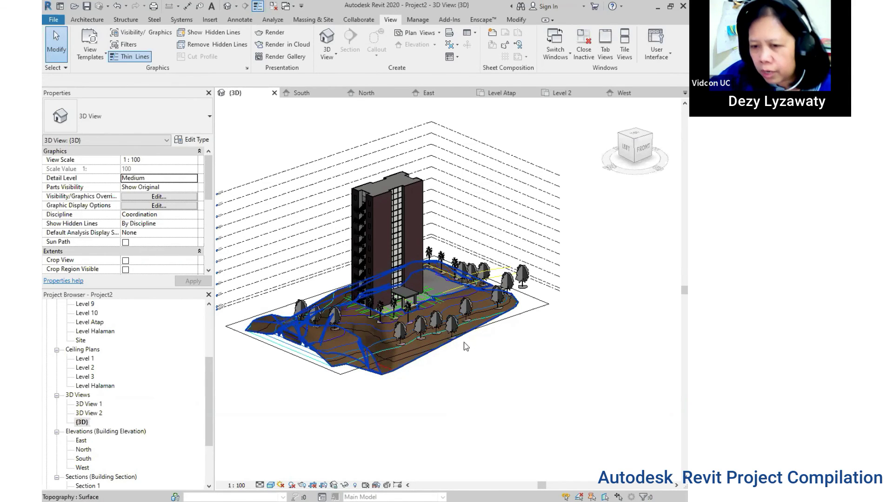
double_click(90, 404)
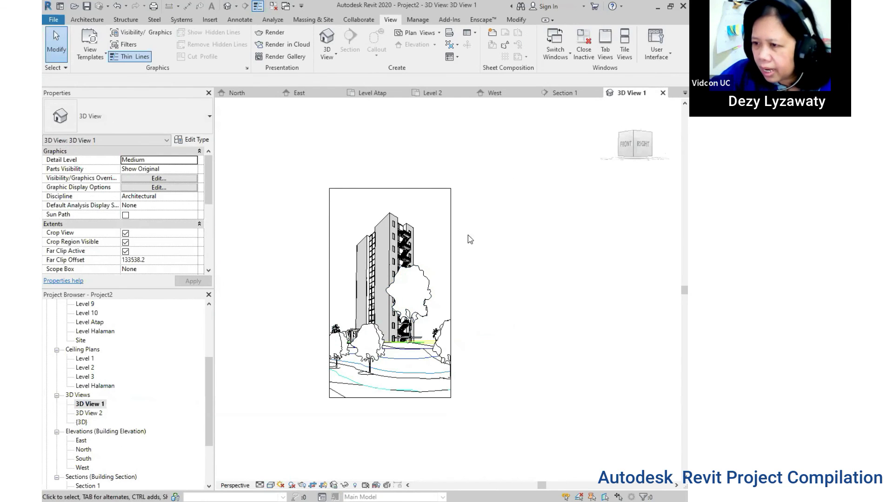
Check 3D View 1's crop region size, cancel without changes, then open the Level 1 plan.
click(451, 241)
click(480, 219)
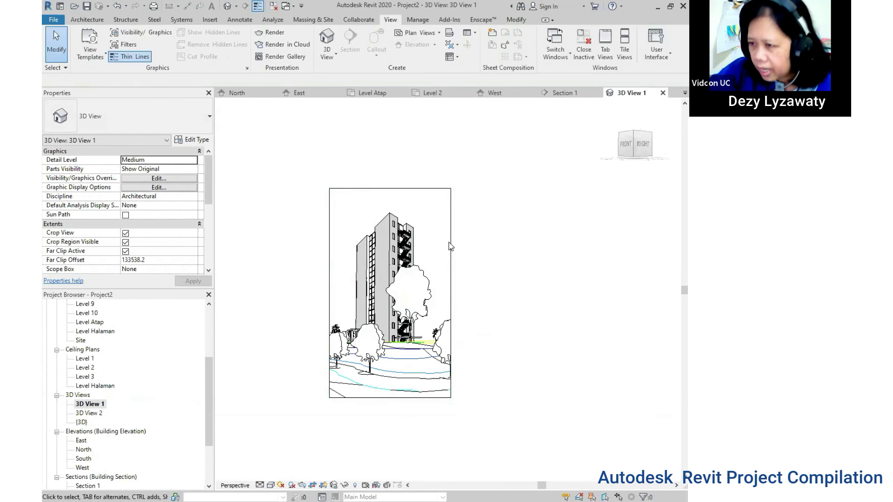
click(450, 247)
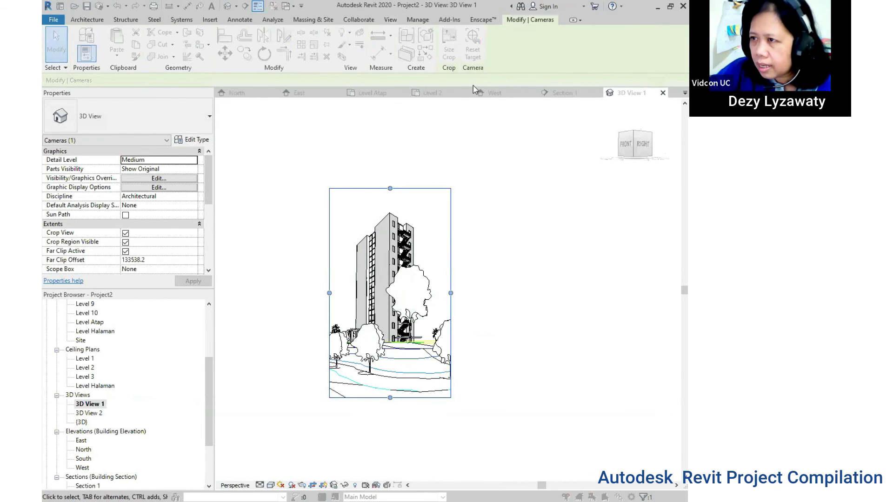
drag(478, 122, 554, 141)
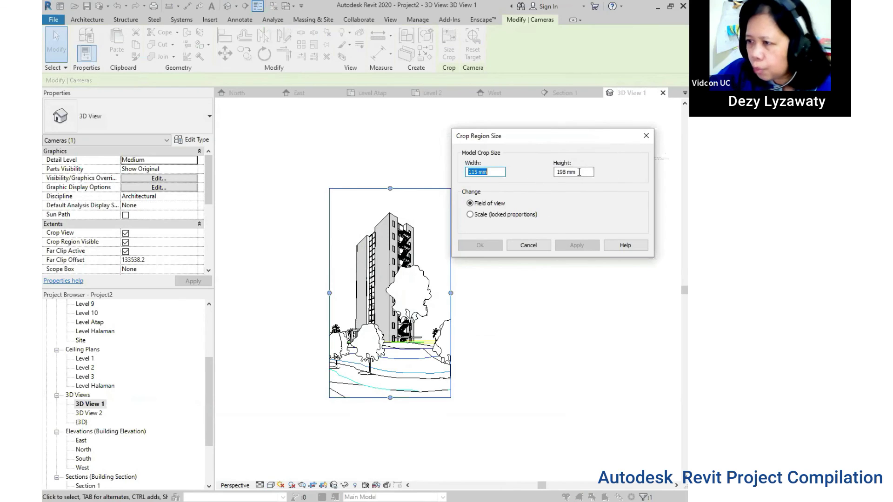
click(528, 245)
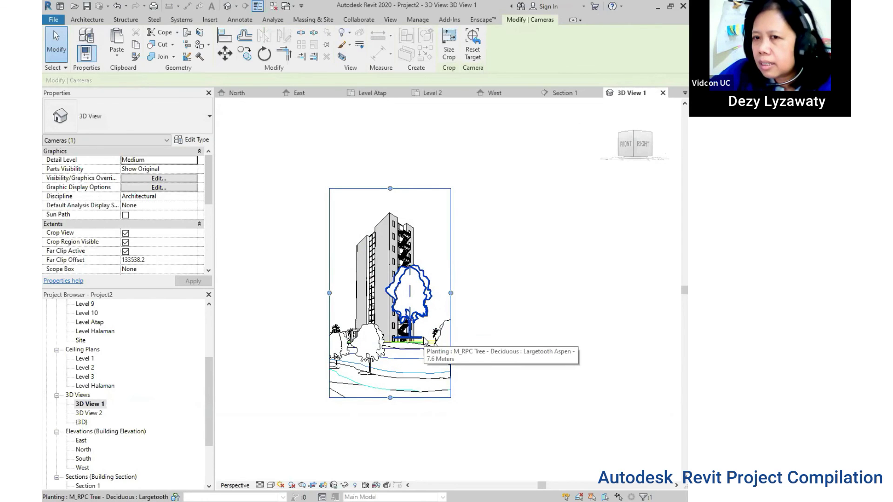
click(283, 391)
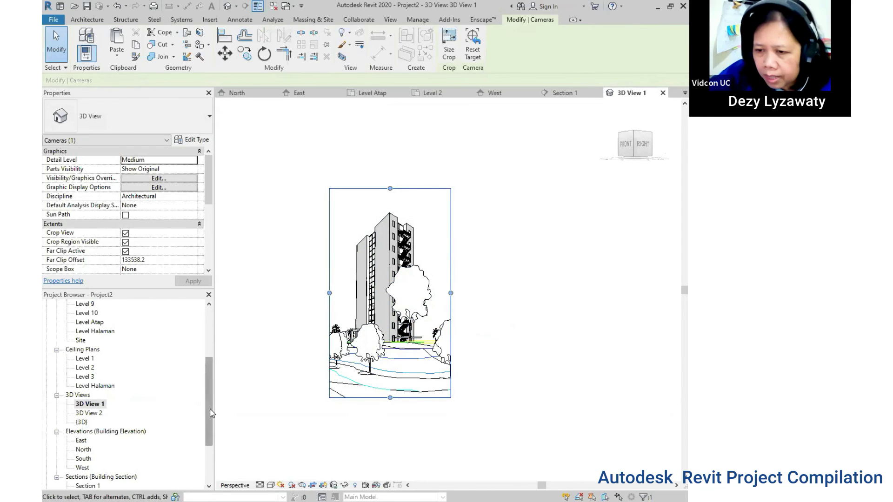
drag(210, 395, 211, 346)
double_click(85, 331)
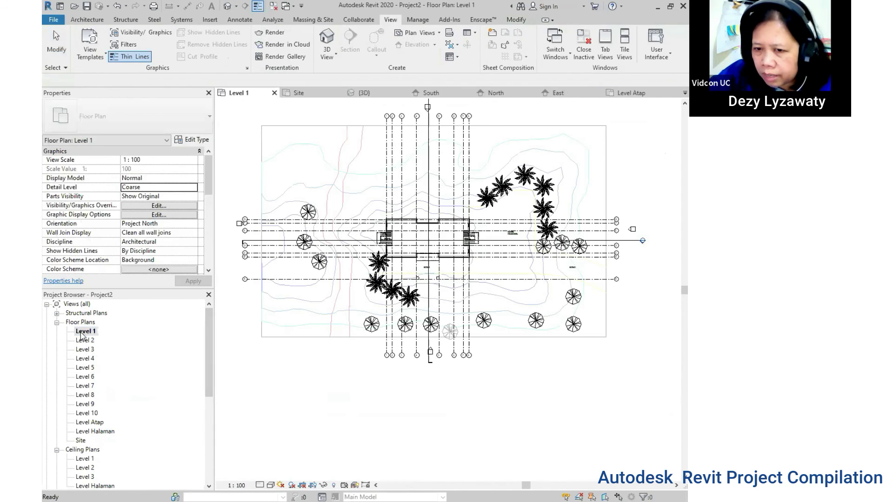
click(589, 384)
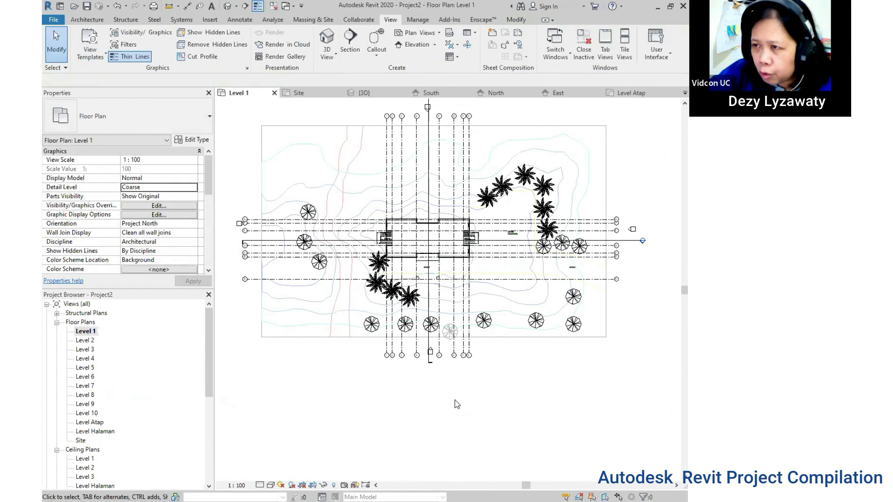
click(238, 485)
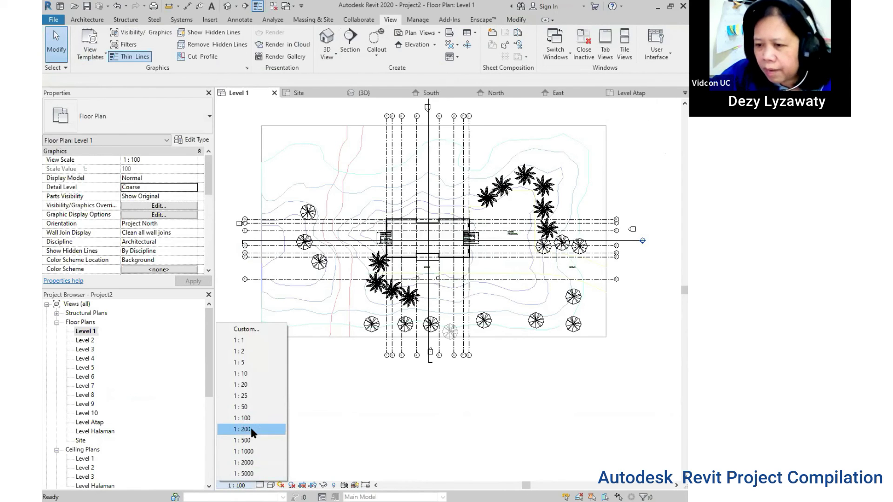
click(247, 429)
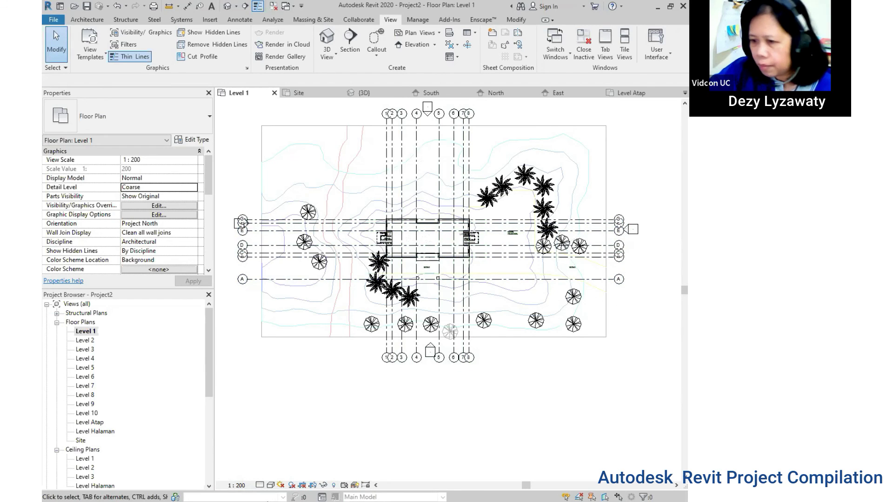
click(237, 485)
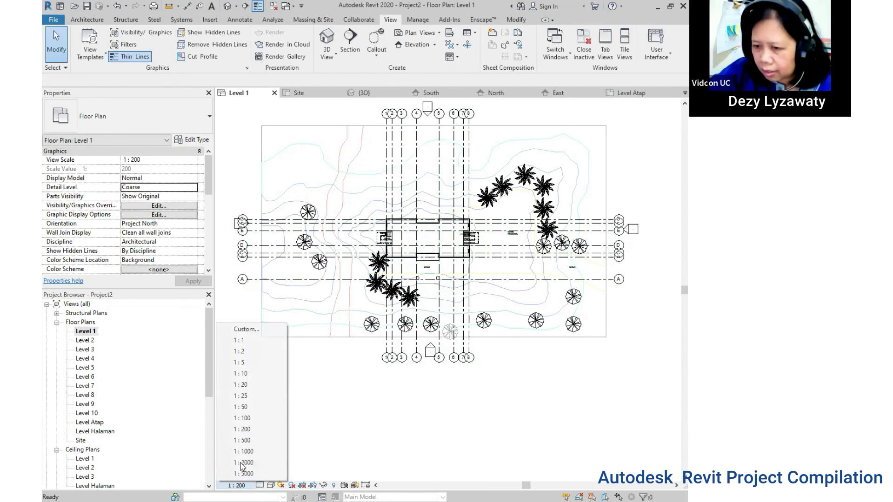
click(242, 418)
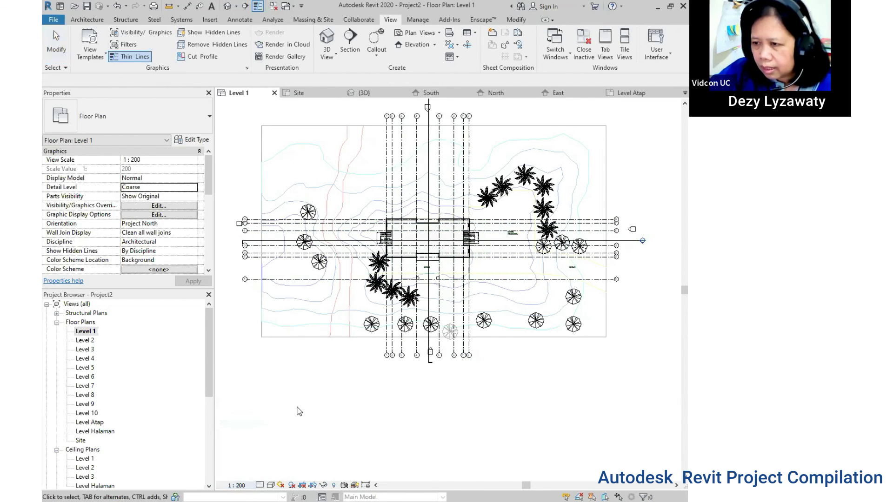
click(238, 485)
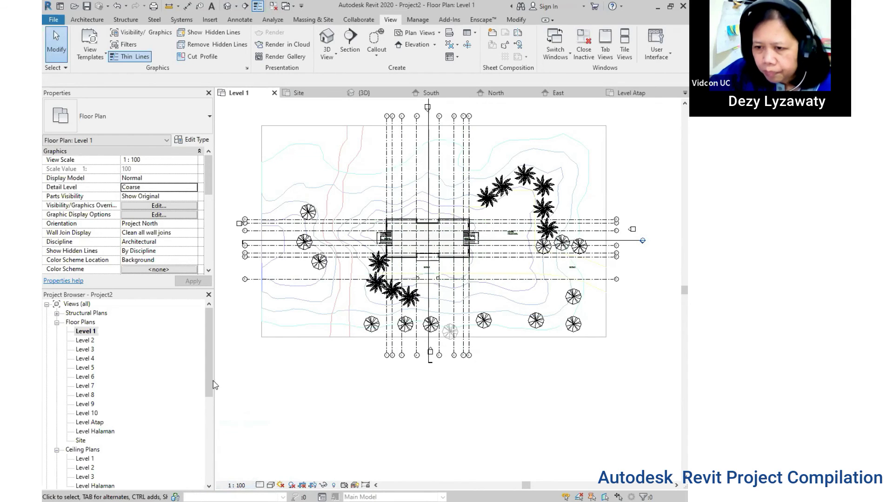
drag(211, 361, 210, 452)
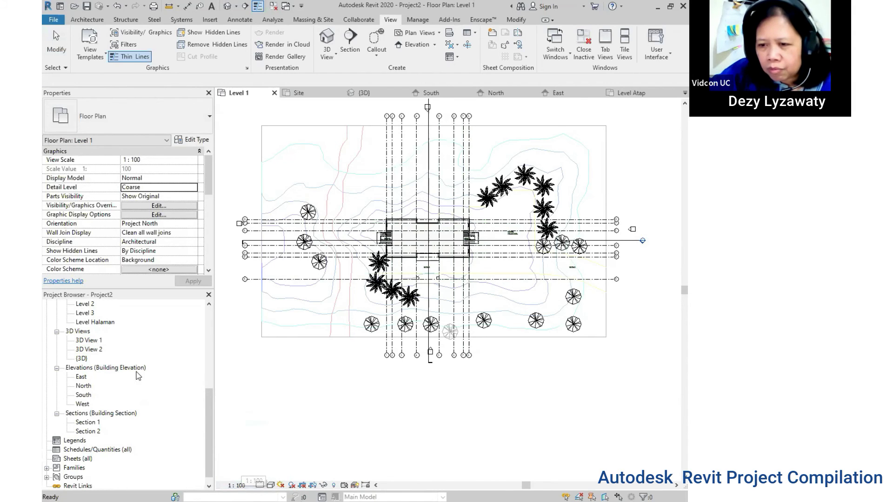
click(93, 344)
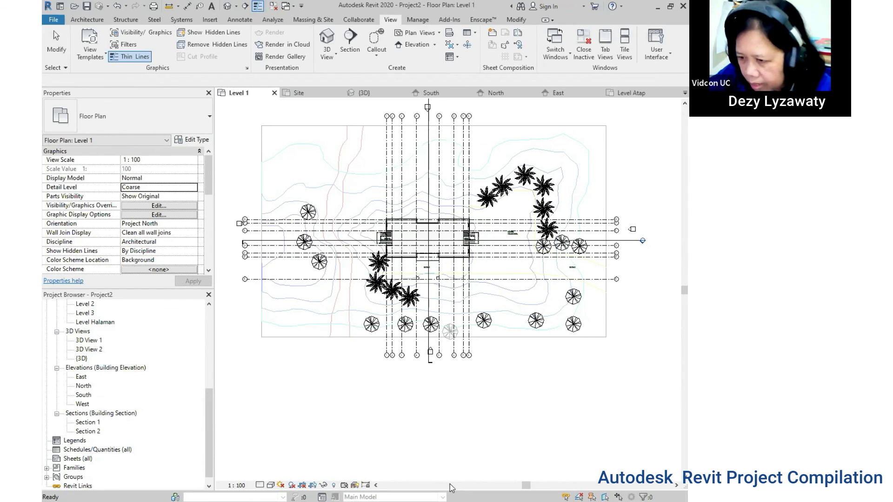
click(542, 395)
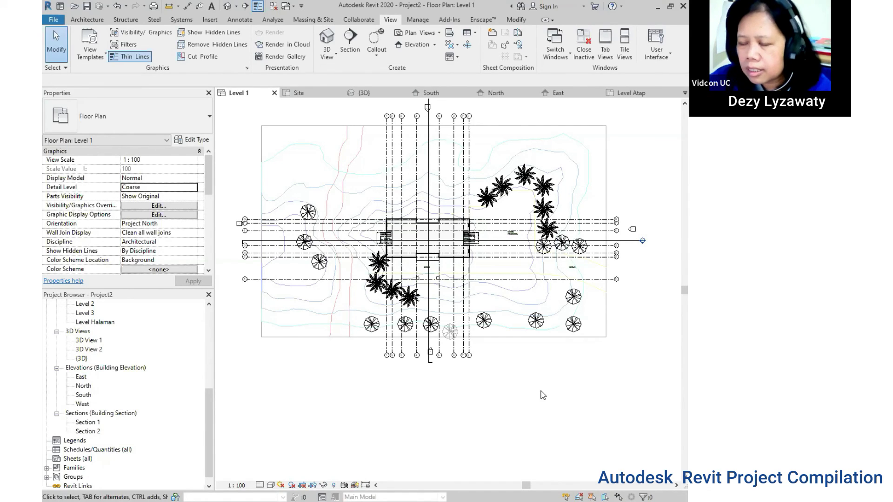